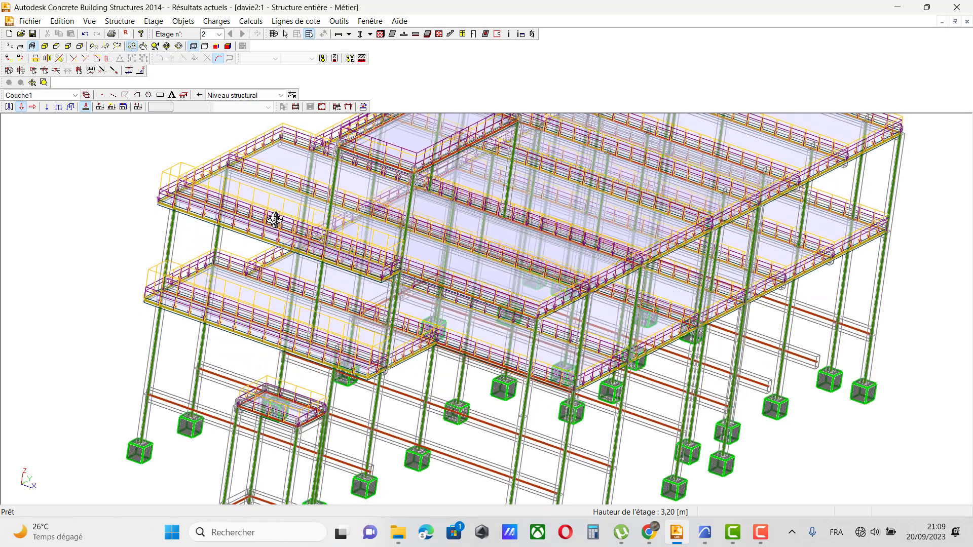
Switch from the 3D view of the whole structure to the 2D plan projection of storey 2.
scroll(325, 263, "down", 4)
left_click_drag(339, 203, 328, 202)
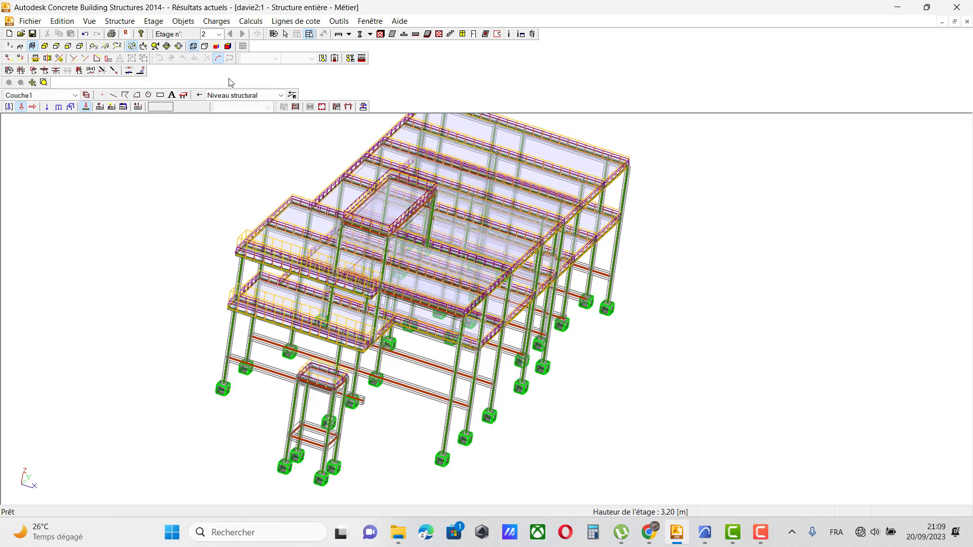
left_click(89, 21)
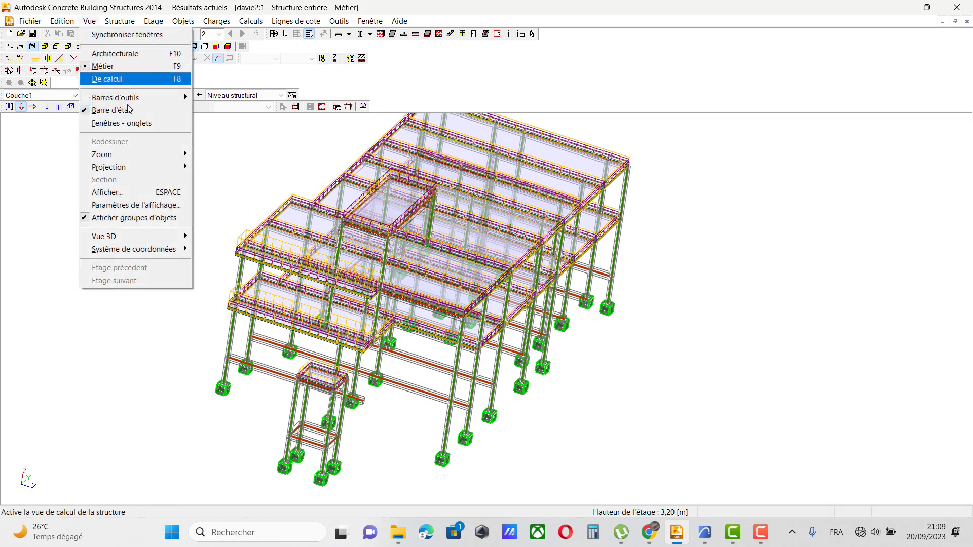
mouse_move(147, 167)
left_click(205, 167)
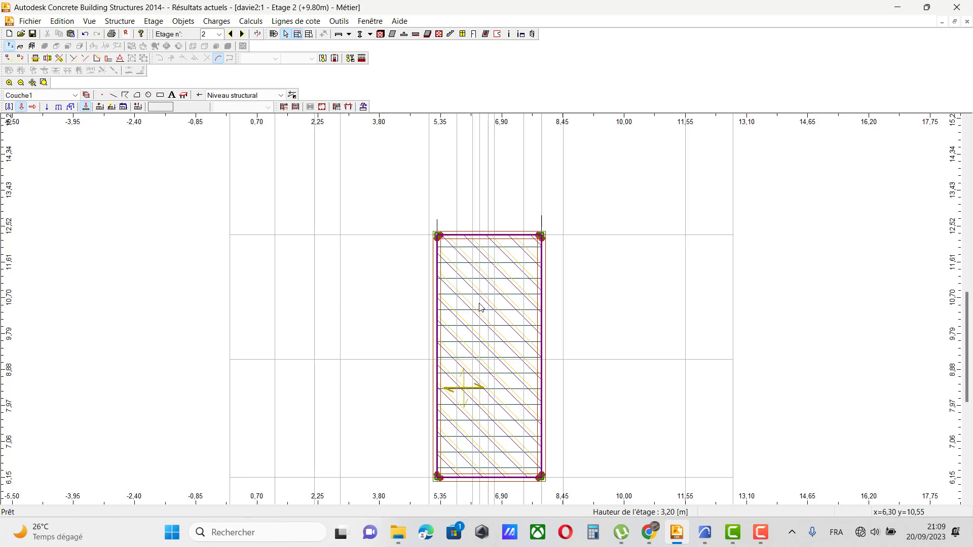
Examine the storey 2 plan, including its hatched slab, perimeter beams and corner columns.
scroll(479, 306, "down", 2)
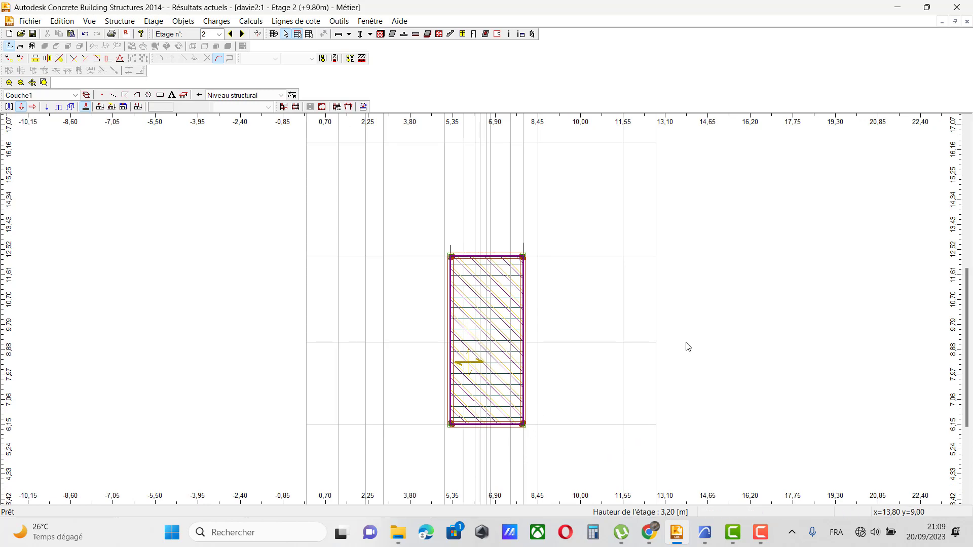
scroll(584, 379, "up", 2)
scroll(642, 361, "down", 1)
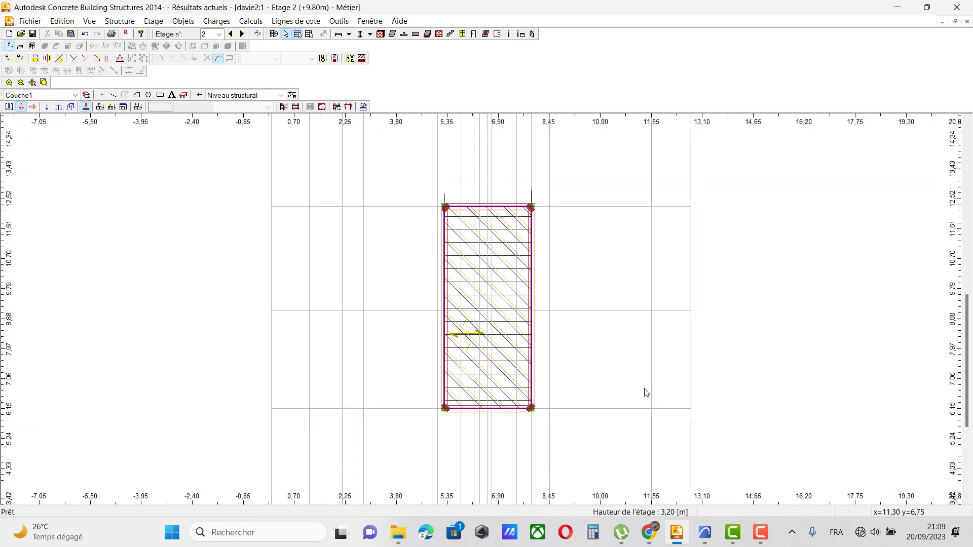
scroll(661, 348, "up", 1)
scroll(499, 471, "up", 1)
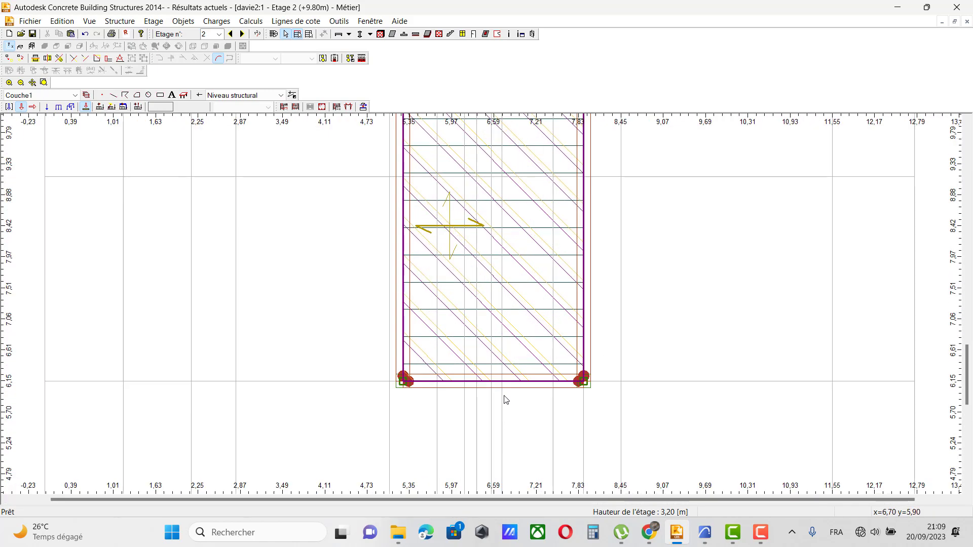
scroll(504, 393, "down", 3)
scroll(501, 332, "down", 1)
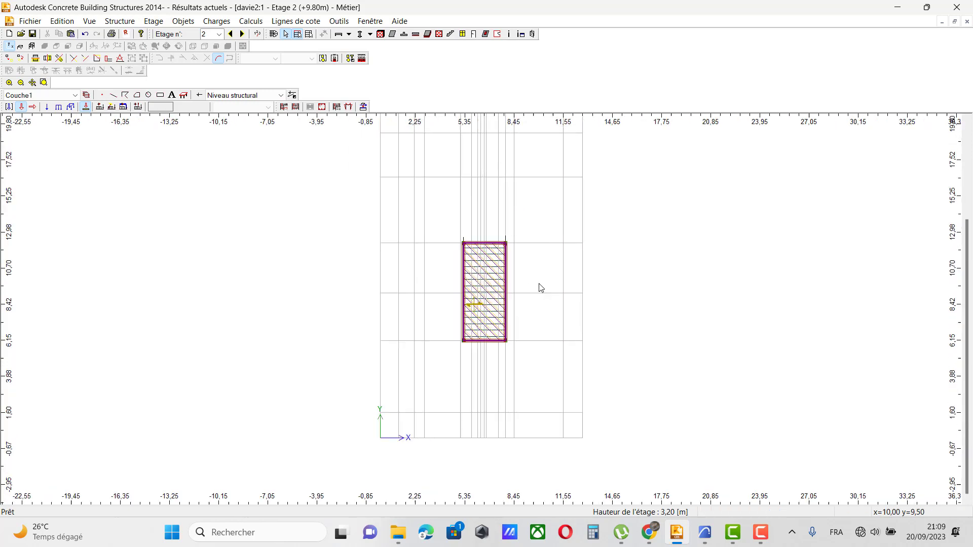
scroll(538, 286, "up", 2)
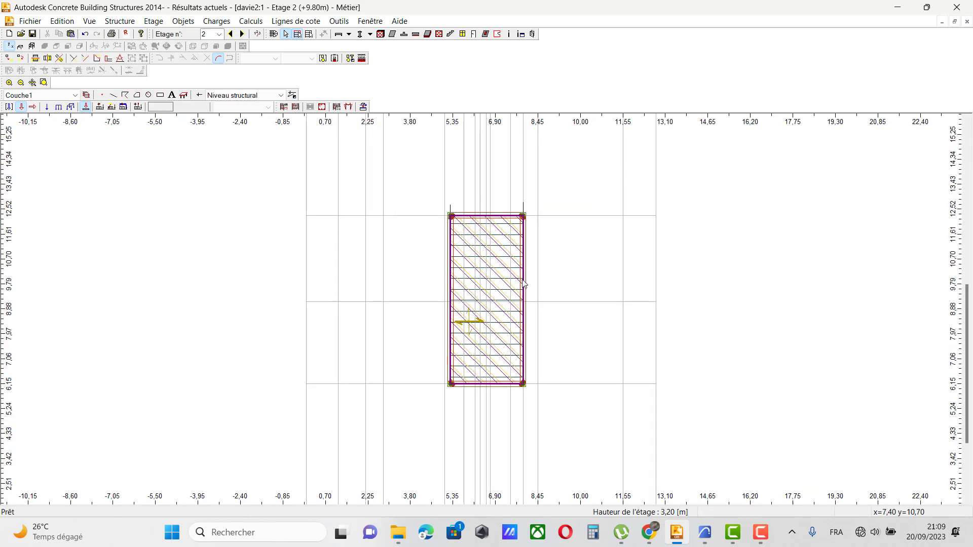
left_click(31, 21)
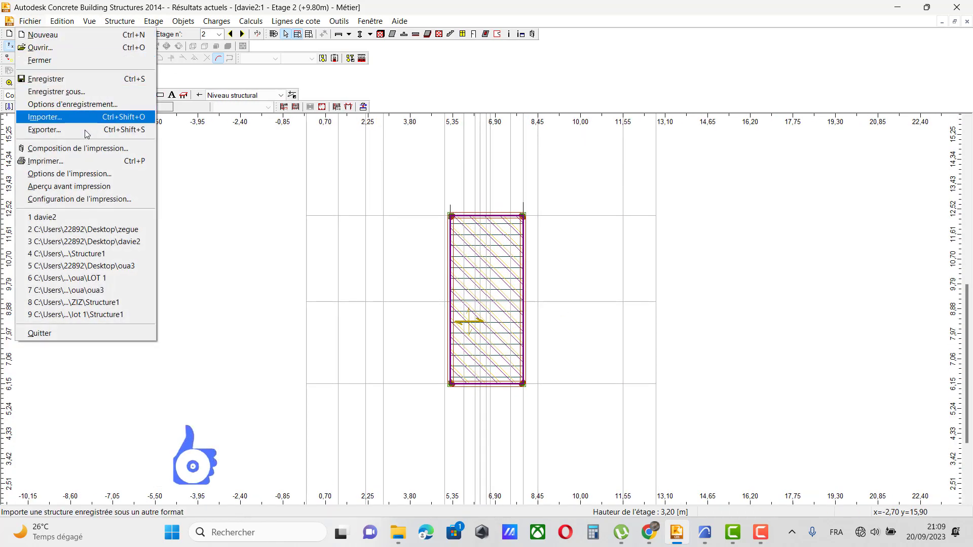
left_click(76, 93)
left_click(591, 377)
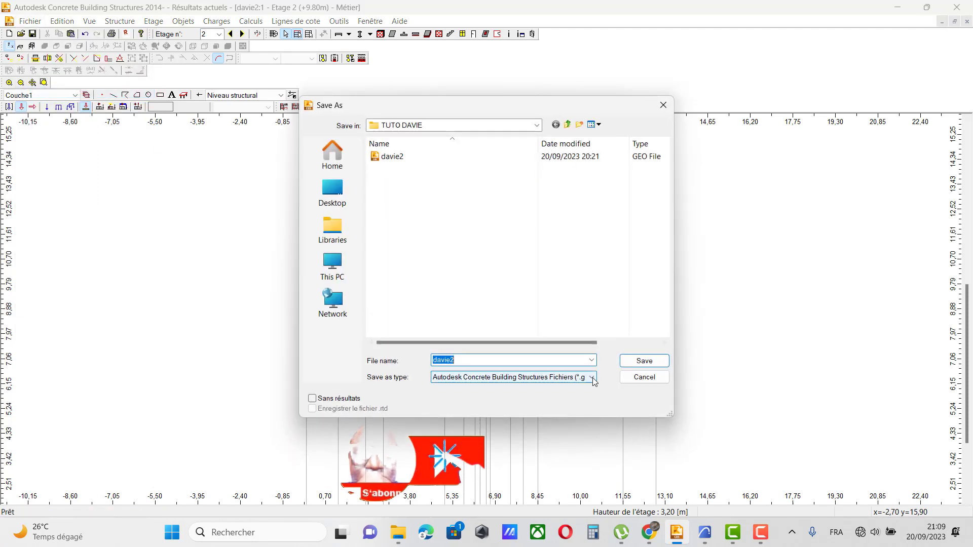
left_click(662, 106)
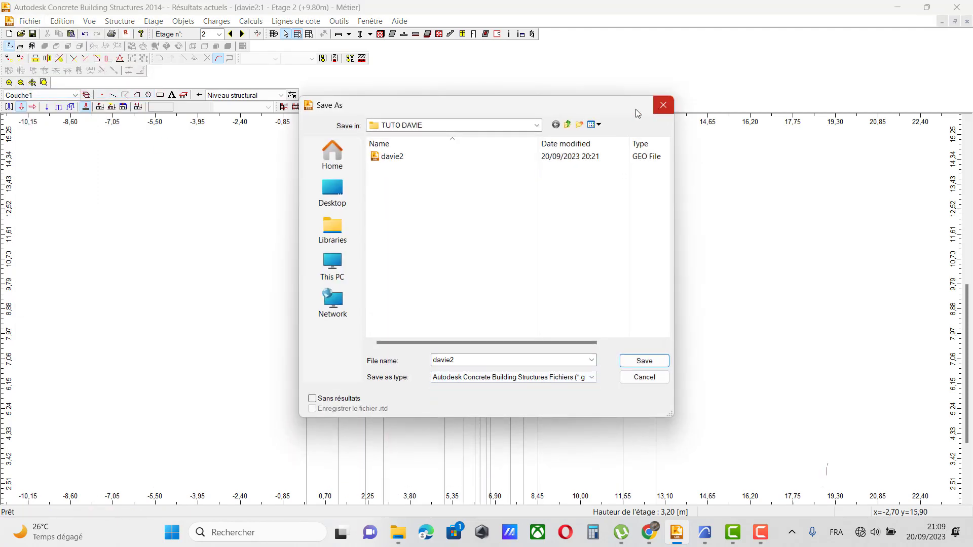
left_click(662, 106)
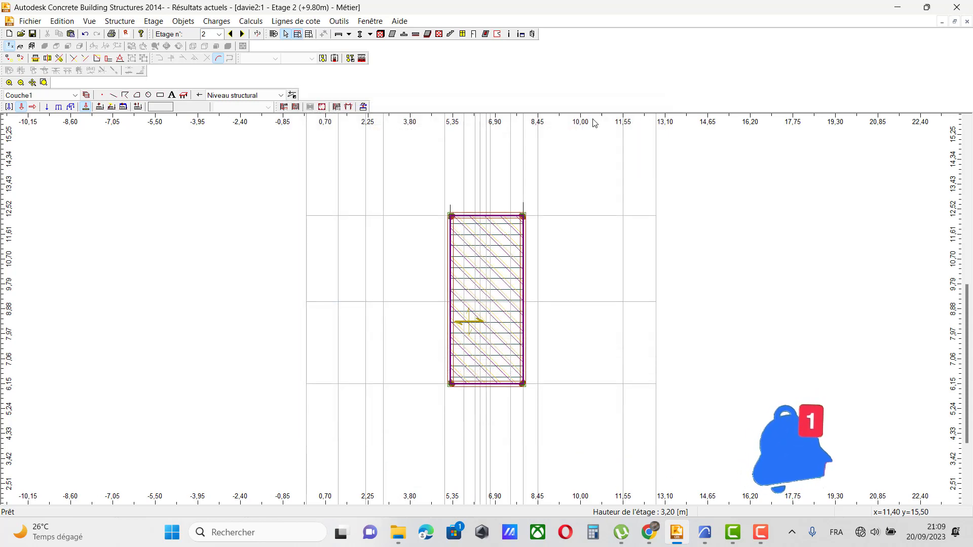
Start exporting the structure and choose DXF Format (*.dxf) as the file type.
left_click(30, 21)
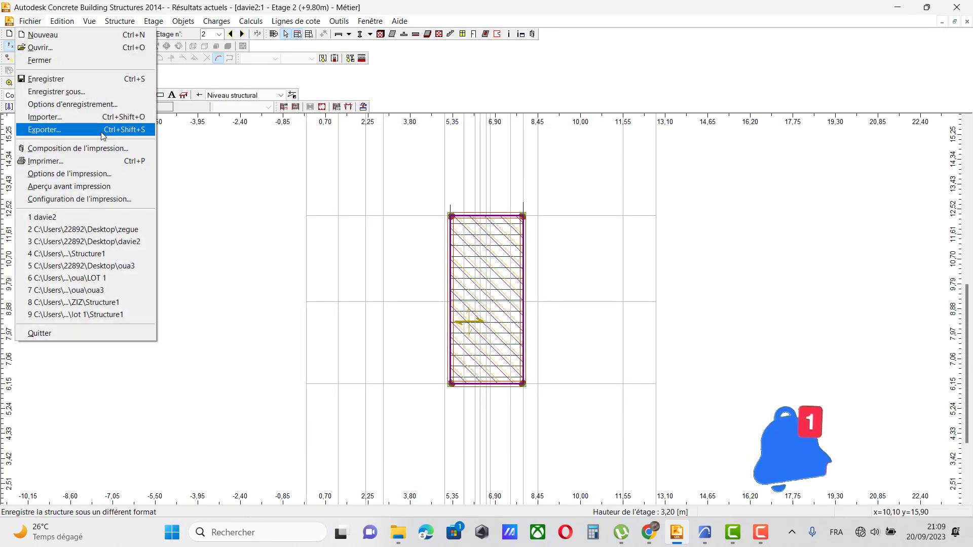
left_click(45, 130)
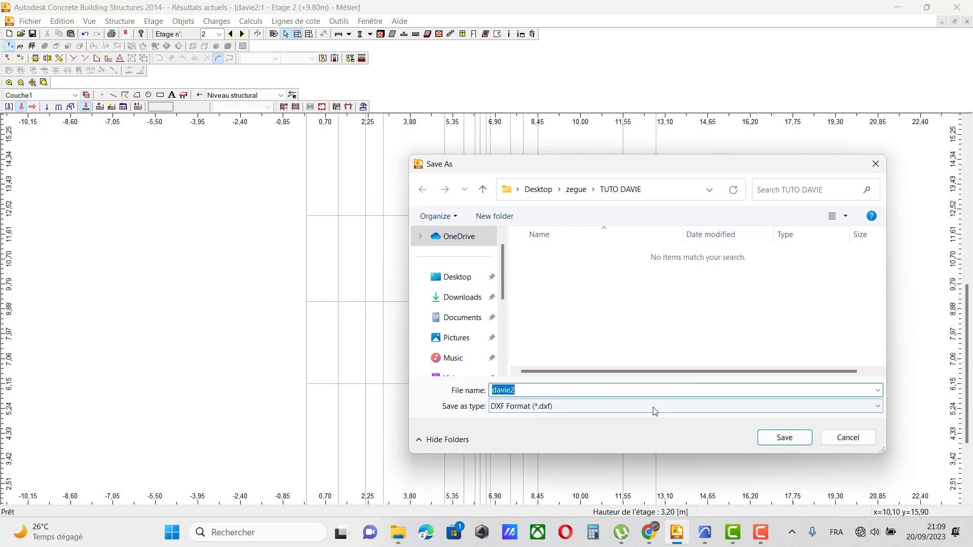
left_click(615, 413)
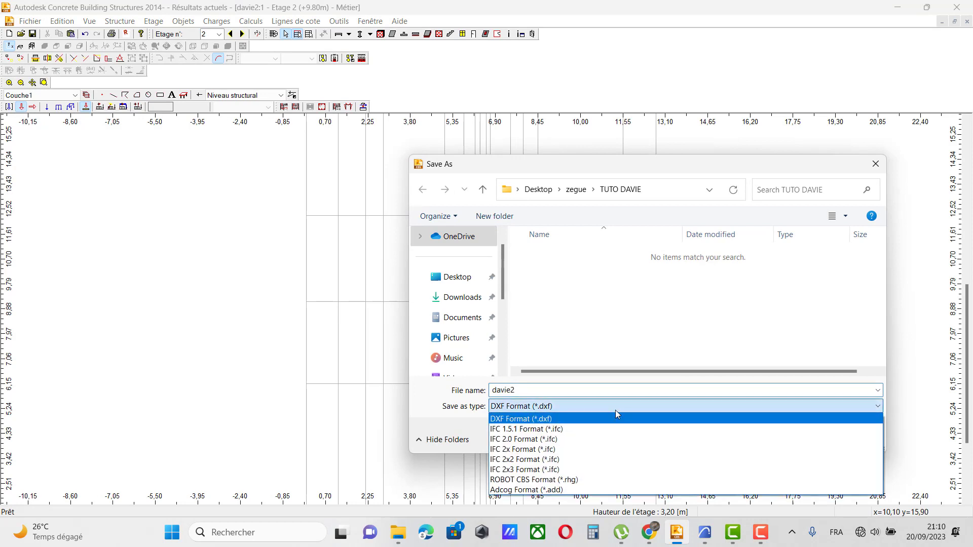
left_click(522, 424)
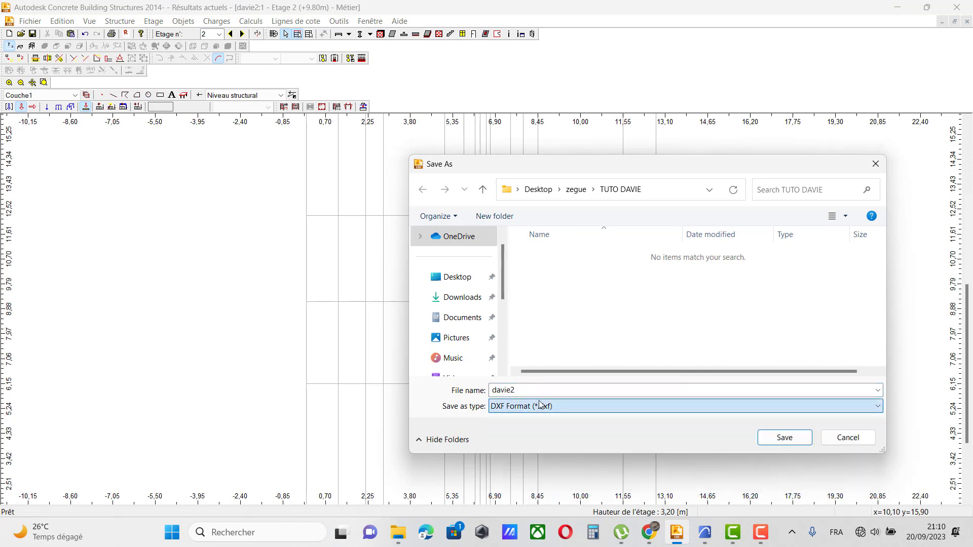
Create a folder named "tuto 2" inside the TUTO DAVIE folder for the export.
right_click(594, 305)
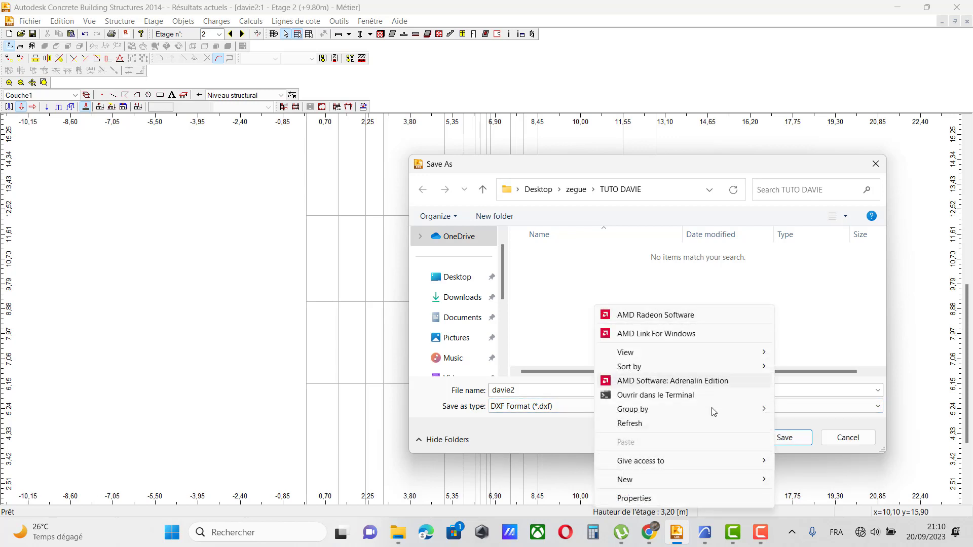
mouse_move(735, 480)
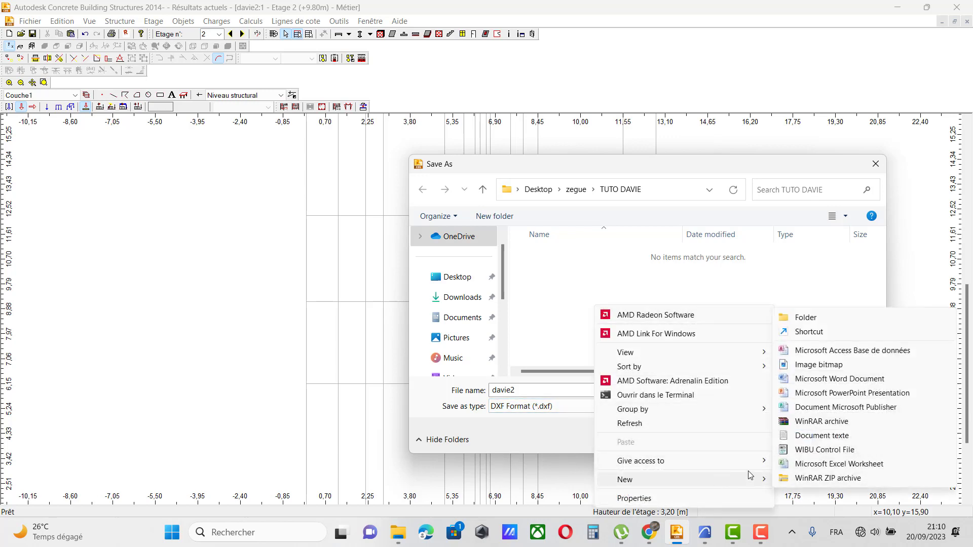
left_click(805, 316)
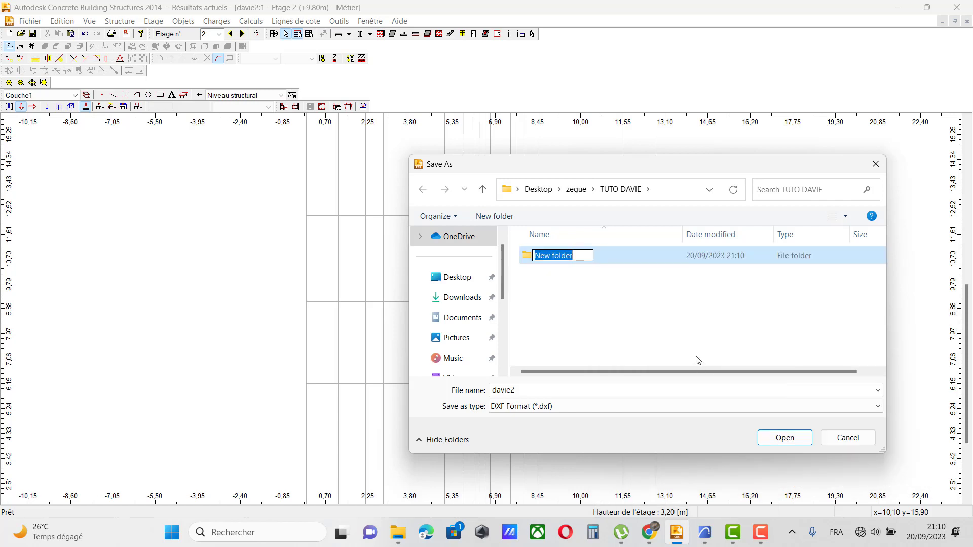
type("tuto 2")
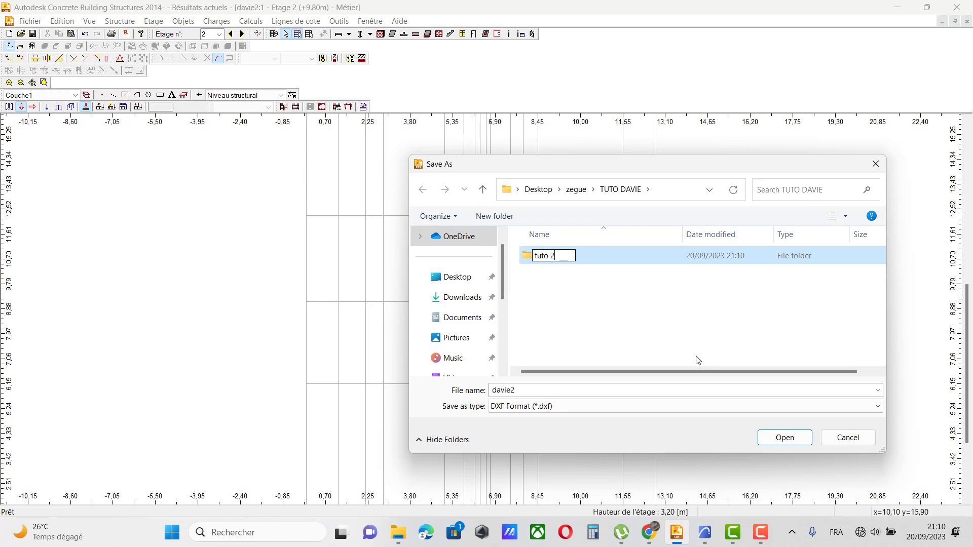
left_click(635, 254)
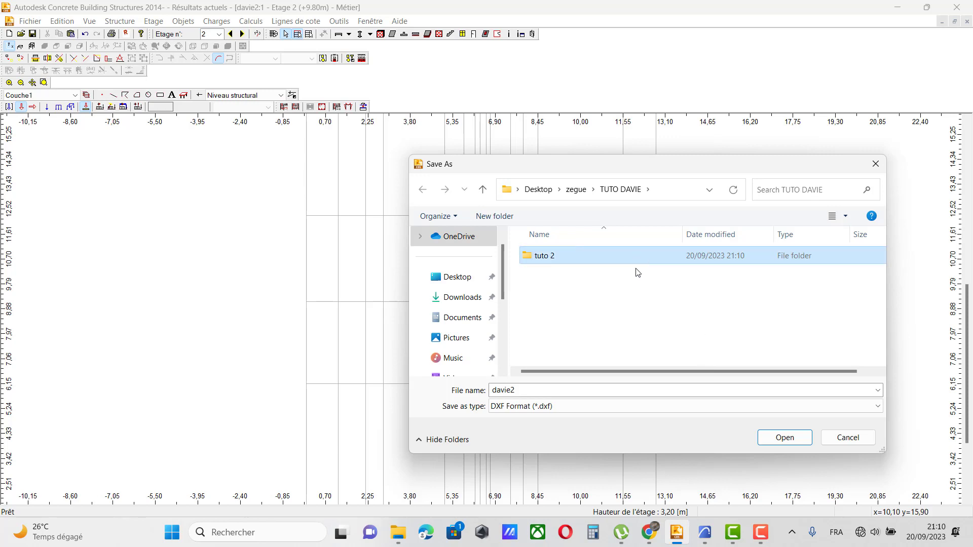
Create a subfolder named "r+2" inside the "tuto 2" folder.
double_click(592, 262)
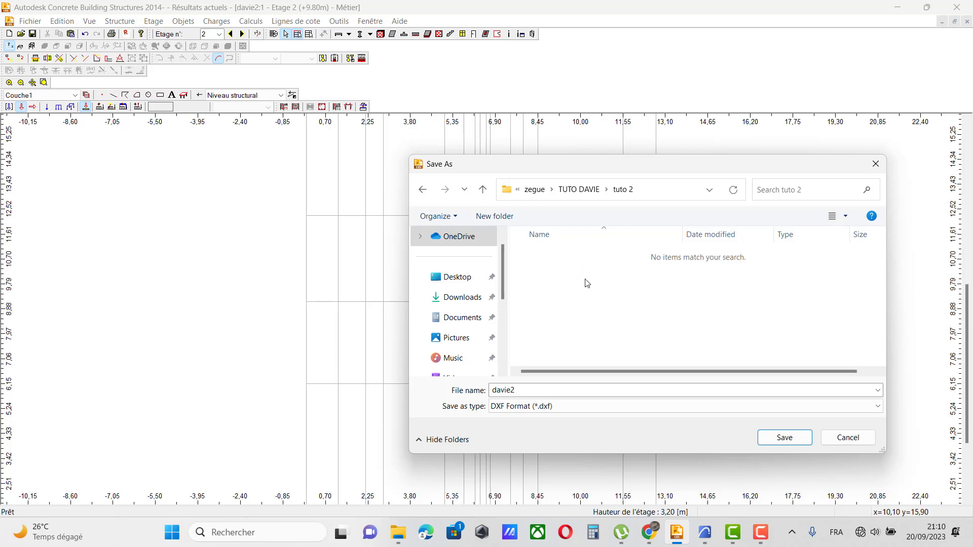
right_click(587, 282)
mouse_move(680, 465)
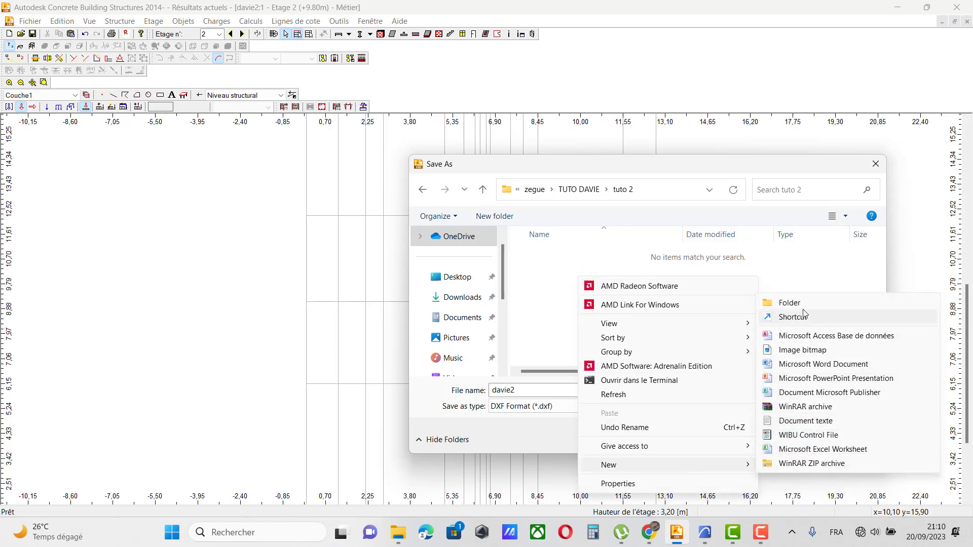
left_click(790, 302)
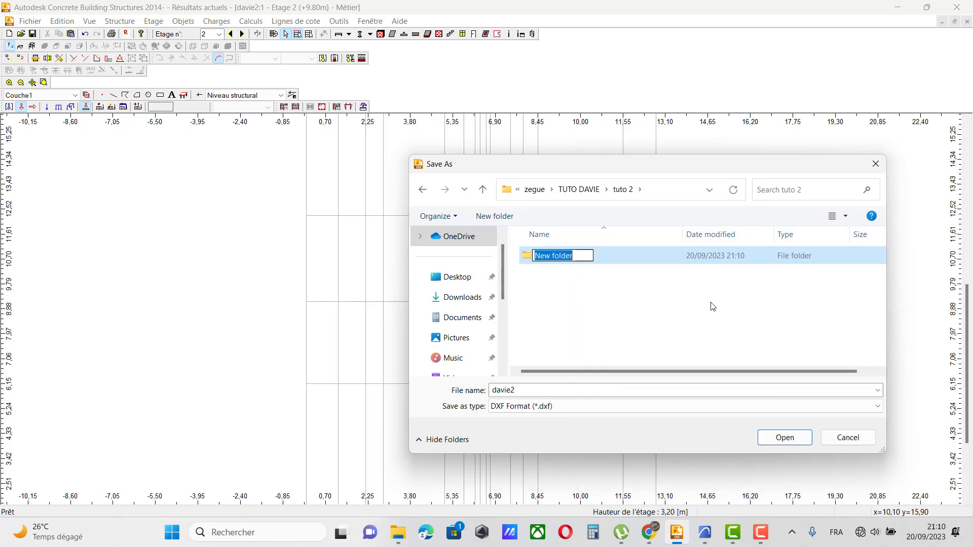
type("r")
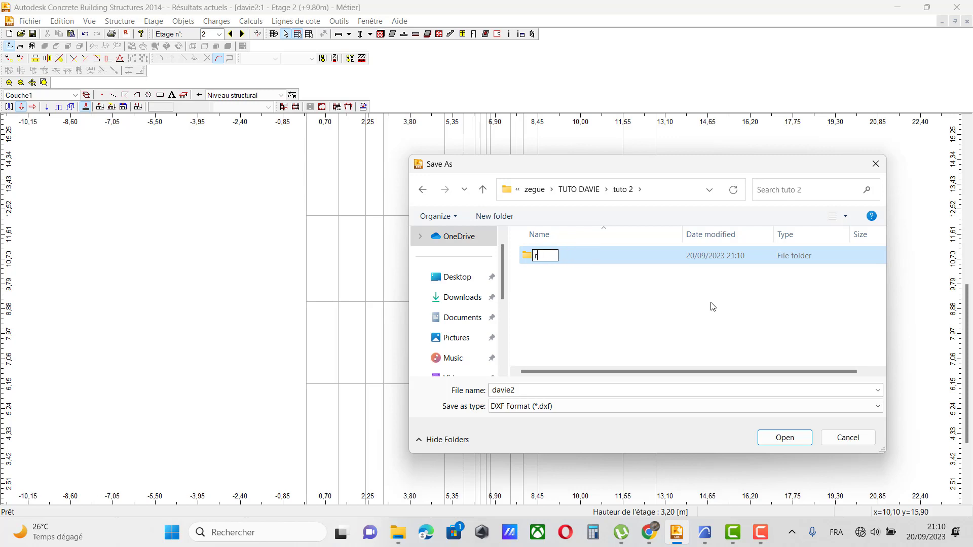
type("+2")
left_click(626, 255)
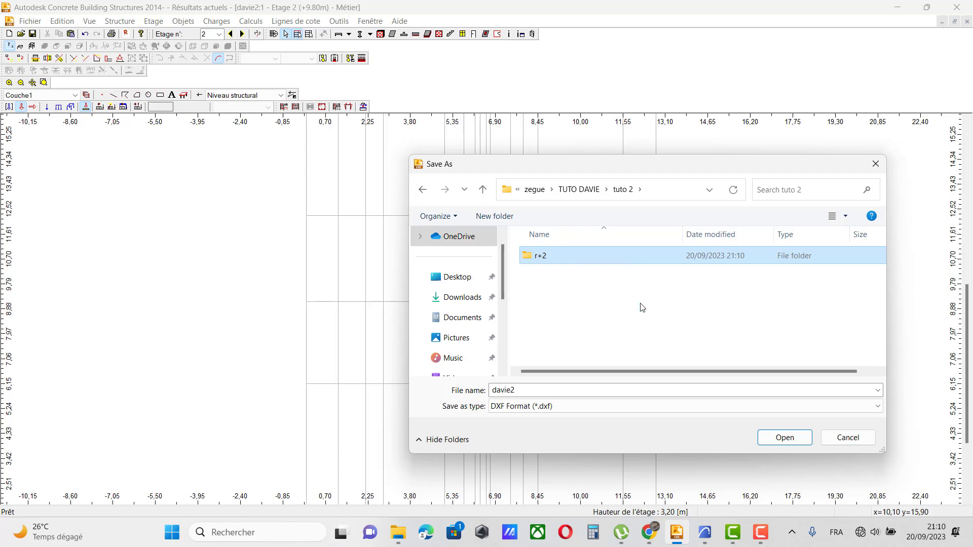
Save the DXF export as davie2 in the "r+2" folder, exporting only the current storey (Etage courant).
double_click(577, 256)
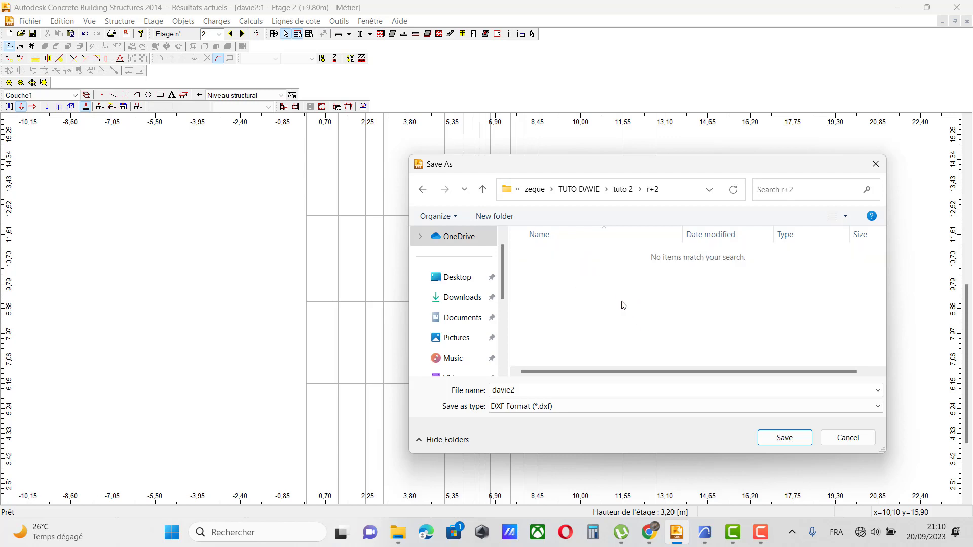
left_click(781, 440)
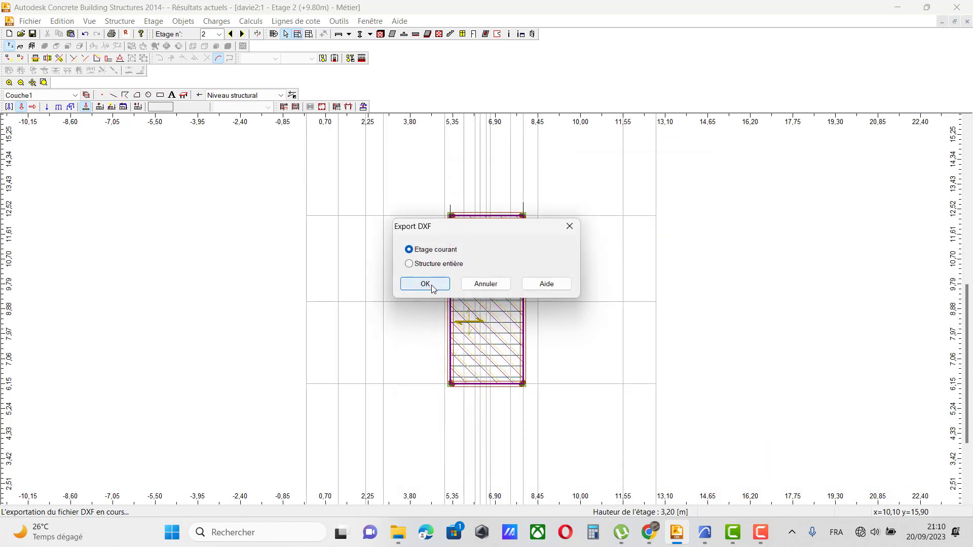
left_click(431, 286)
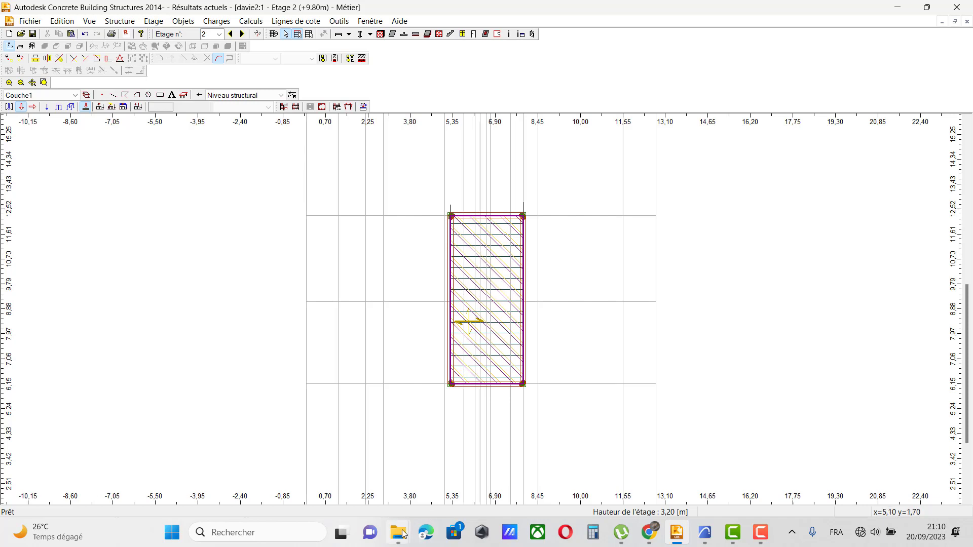
Switch to File Explorer and look through the zegue folder on the desktop for the exported project folder.
mouse_move(399, 532)
left_click(452, 480)
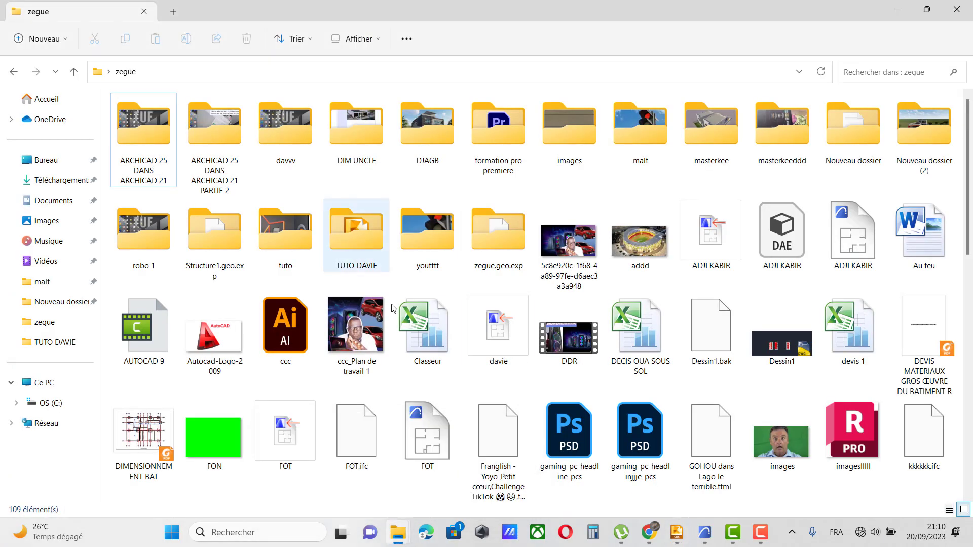
left_click(58, 165)
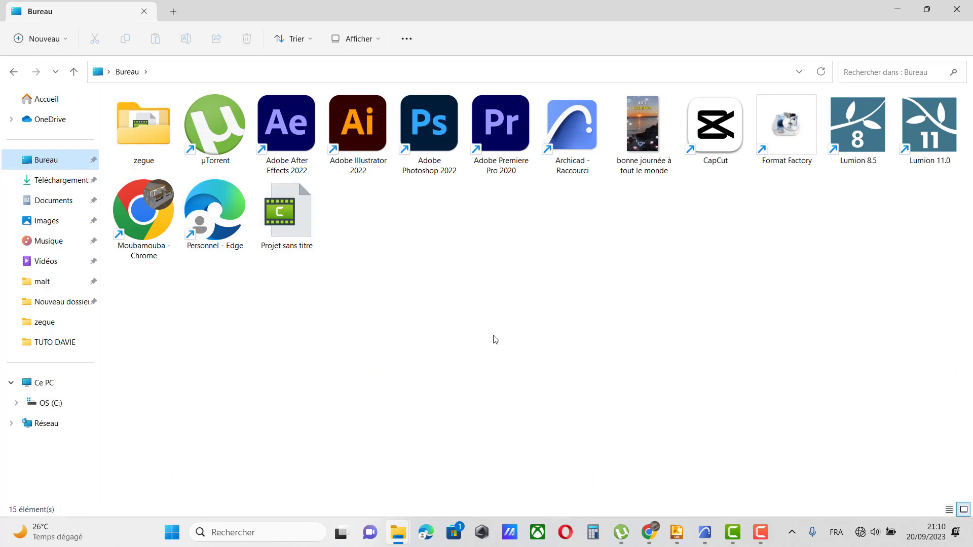
double_click(146, 133)
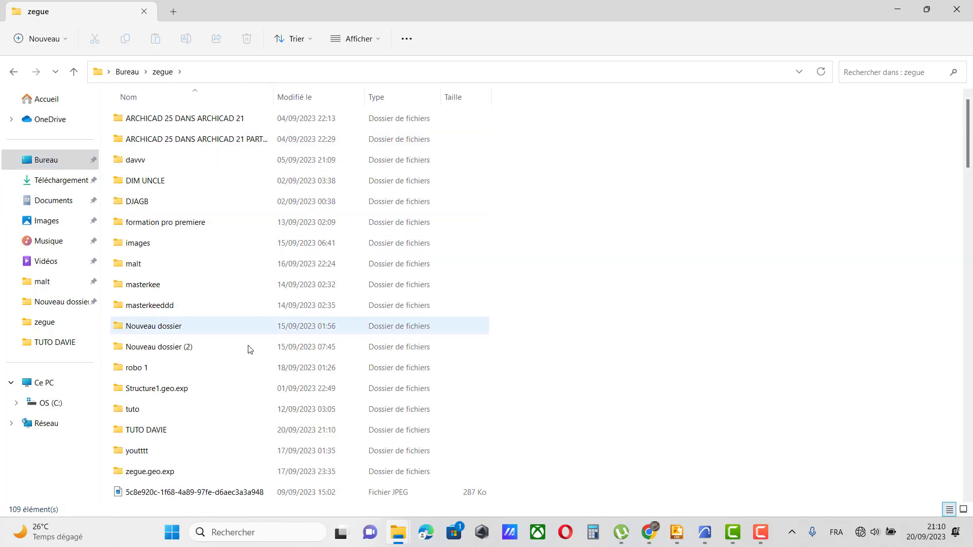
scroll(217, 405, "down", 1)
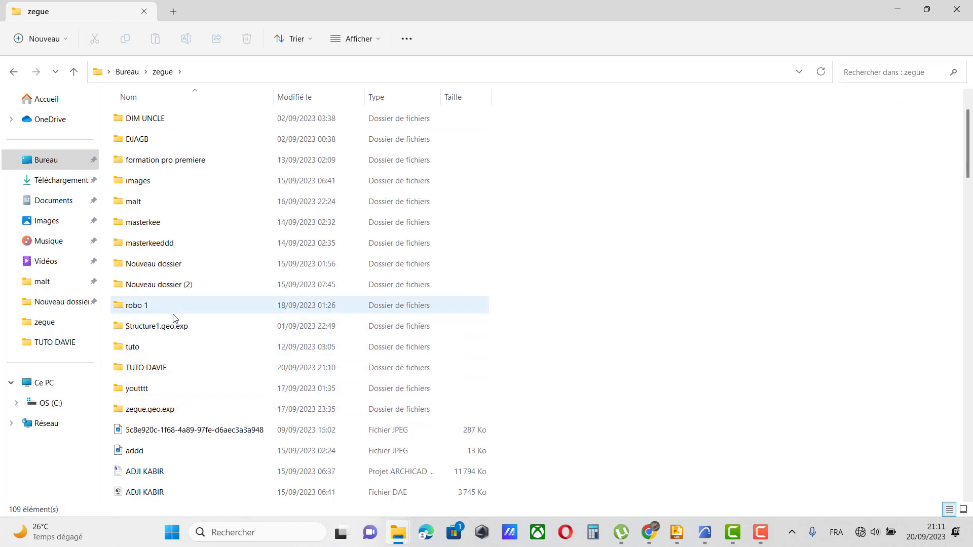
scroll(175, 433, "down", 4)
scroll(178, 426, "up", 5)
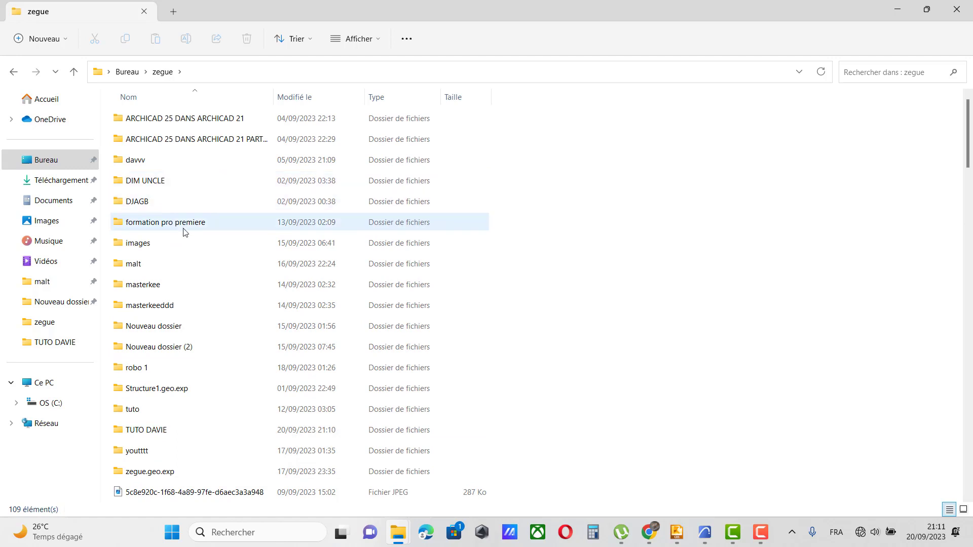
left_click(73, 72)
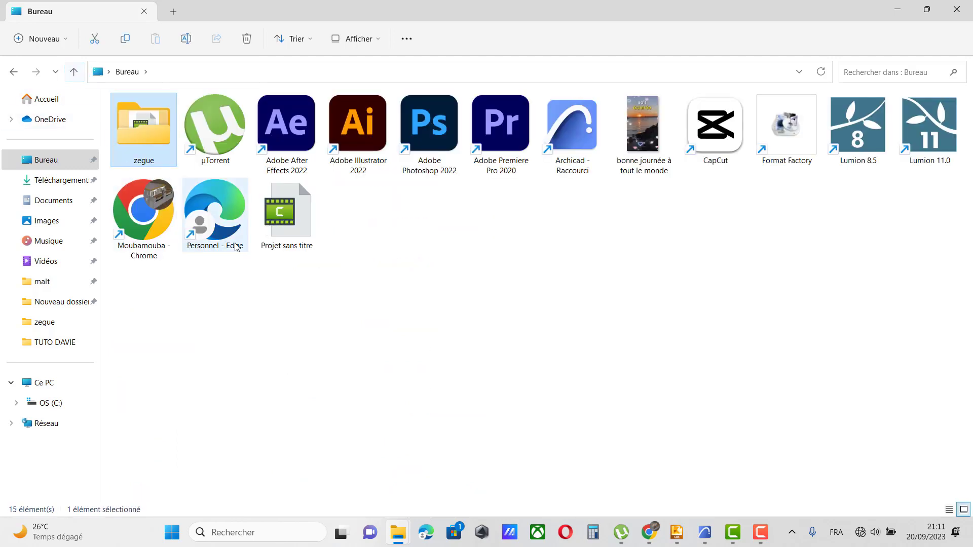
Create a new folder named "tuto2" directly on the desktop (Bureau).
left_click(56, 161)
right_click(474, 275)
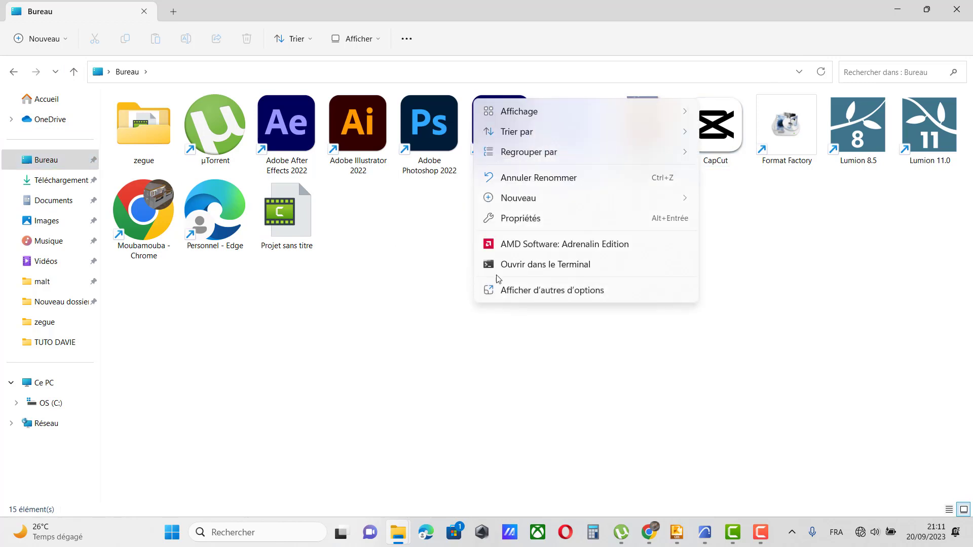
mouse_move(573, 201)
left_click(728, 206)
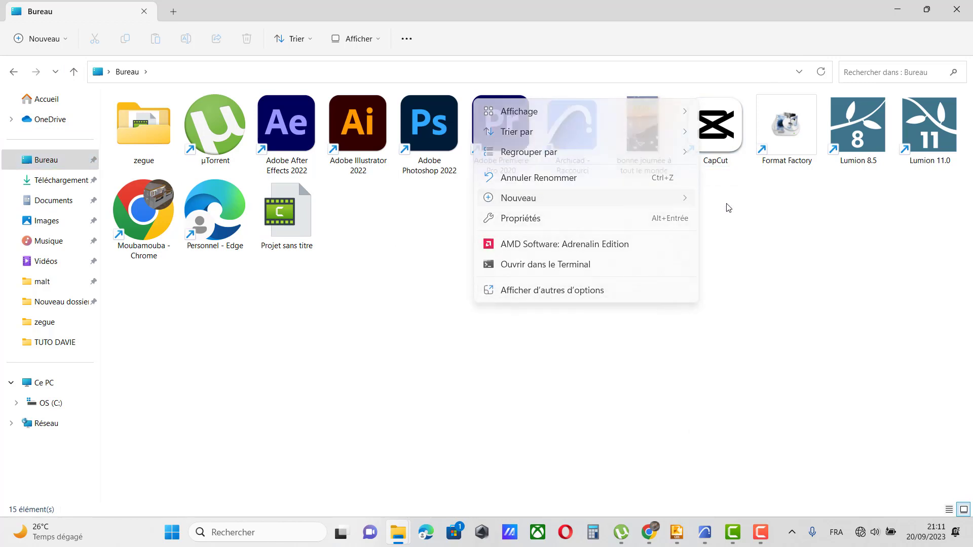
type("t")
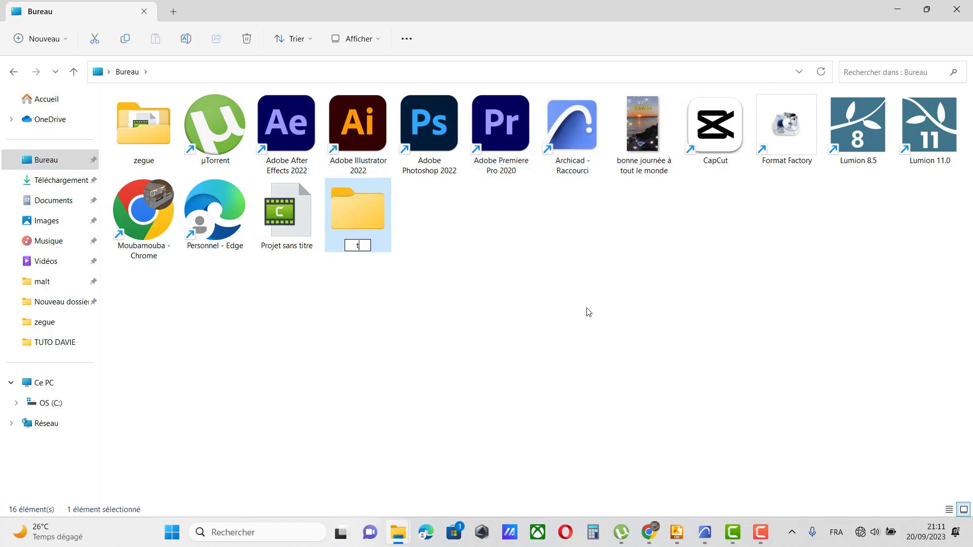
type("uto2")
key("Return")
Open the "tuto2" folder and create a subfolder named "r+2" inside it.
key("Return")
right_click(318, 291)
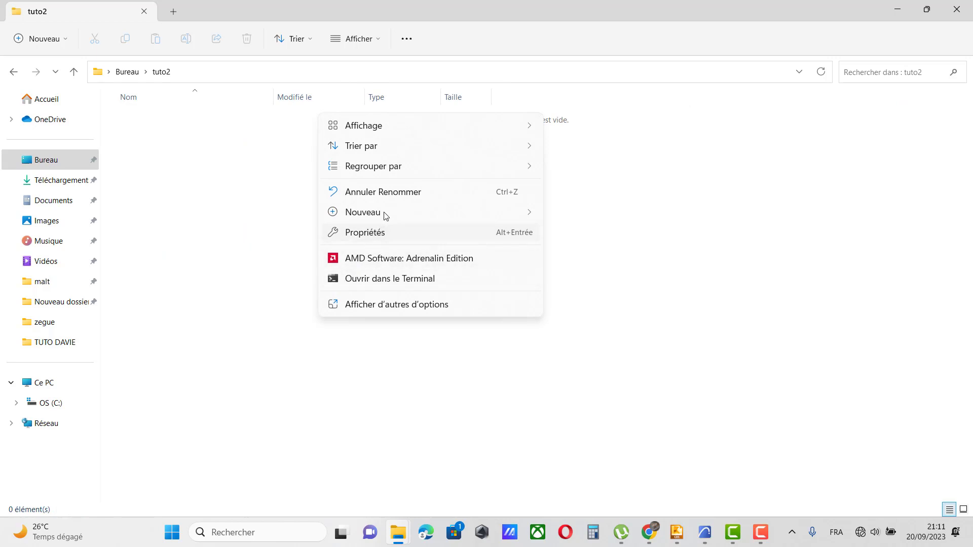
mouse_move(386, 216)
left_click(586, 218)
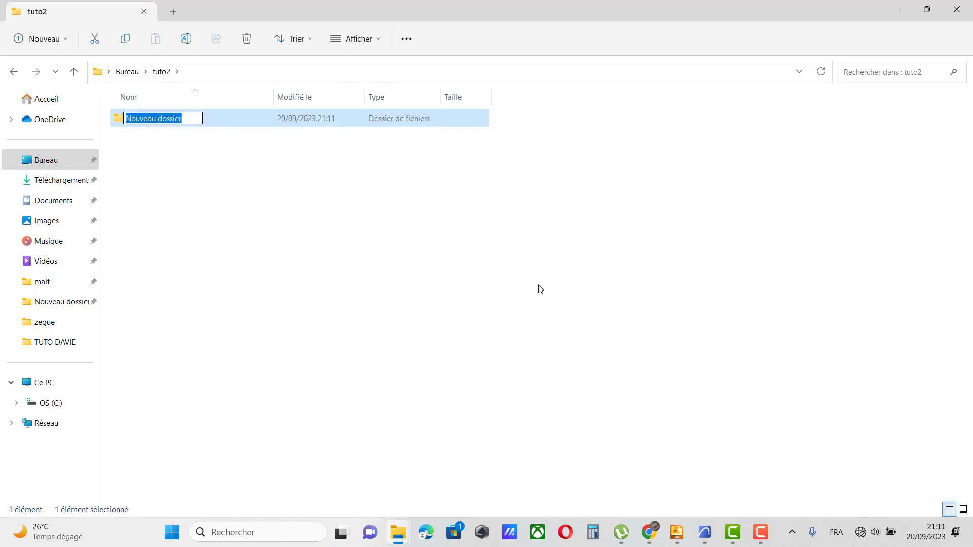
type("r+2")
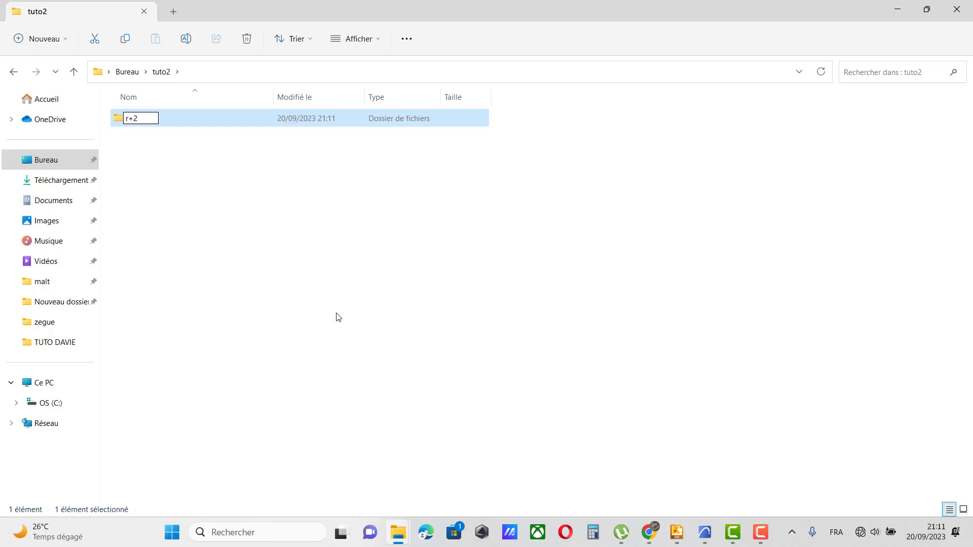
left_click(339, 317)
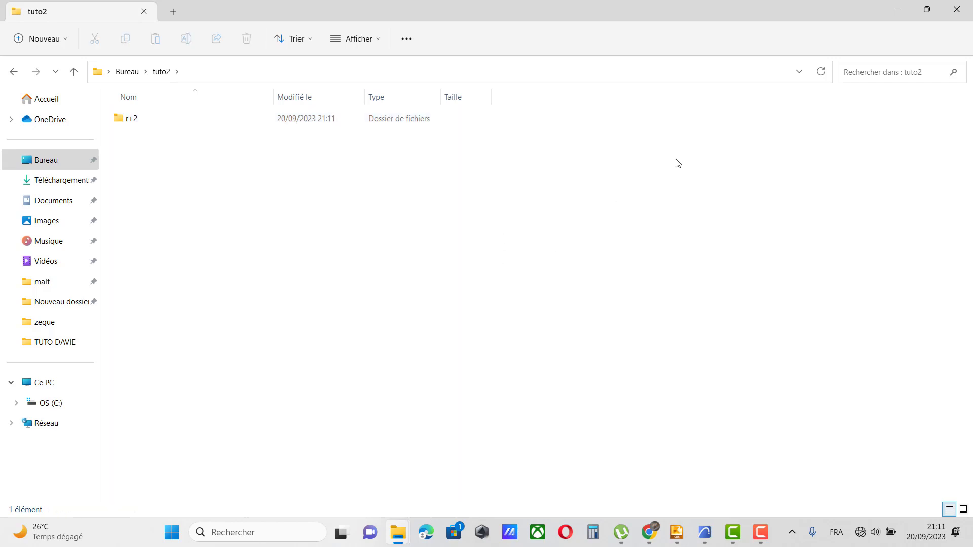
Return to Concrete Building Structures and start another DXF export, choosing Desktop > tuto2 > r+2 as the destination.
left_click(907, 5)
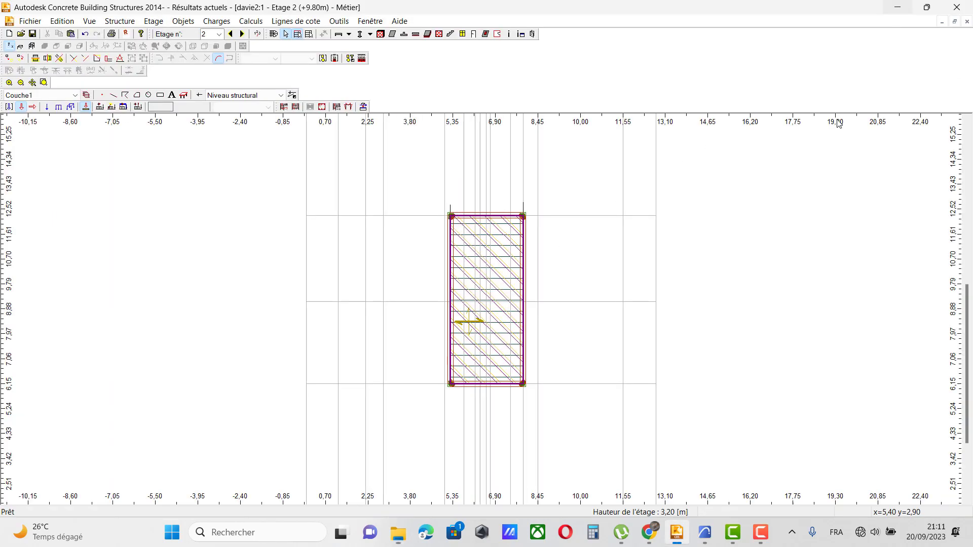
left_click(31, 22)
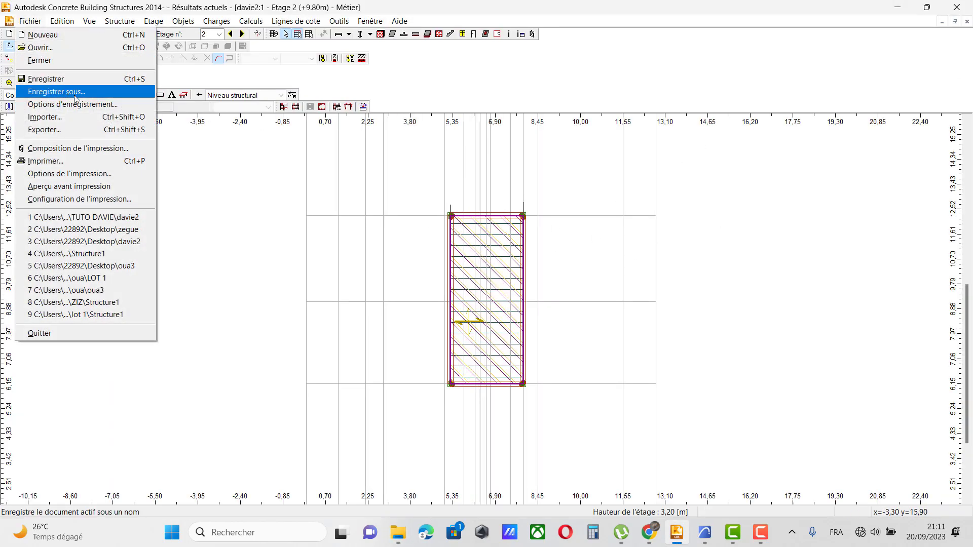
left_click(100, 133)
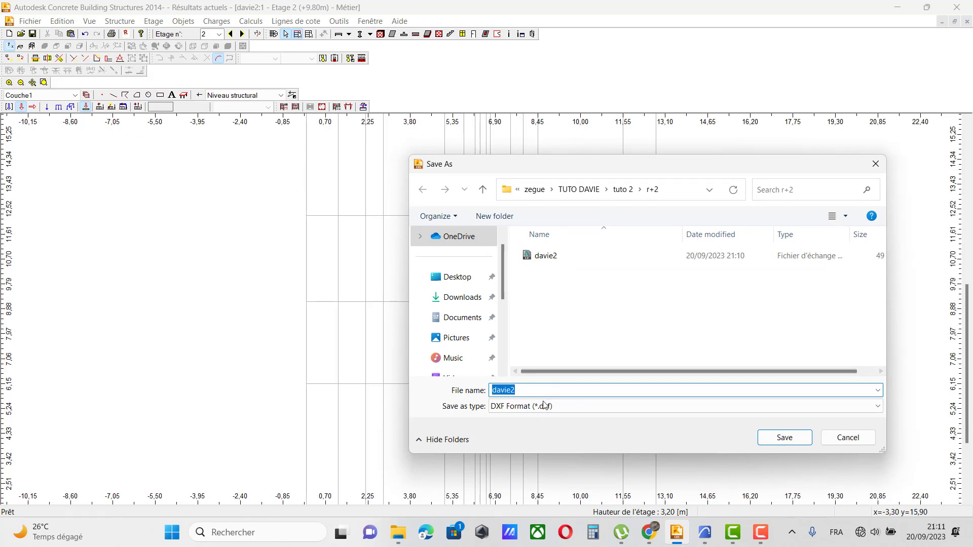
left_click(456, 277)
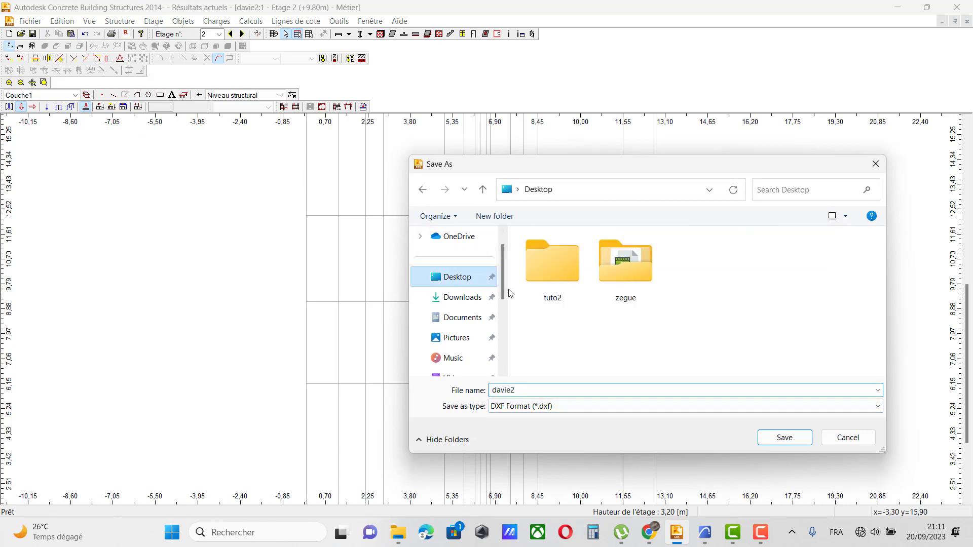
double_click(550, 279)
left_click(543, 255)
double_click(543, 255)
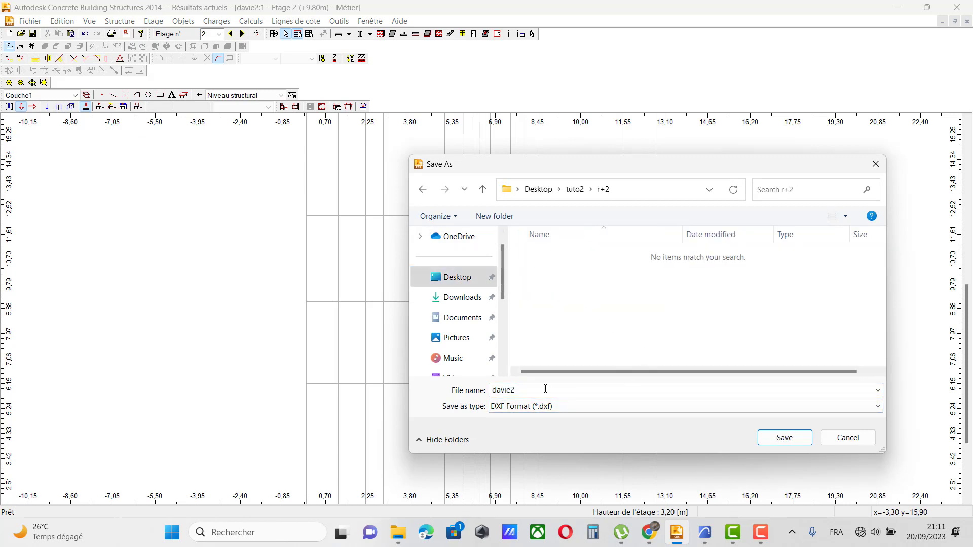
Save the DXF export as "r+2", exporting only the current storey (Etage courant).
left_click(523, 391)
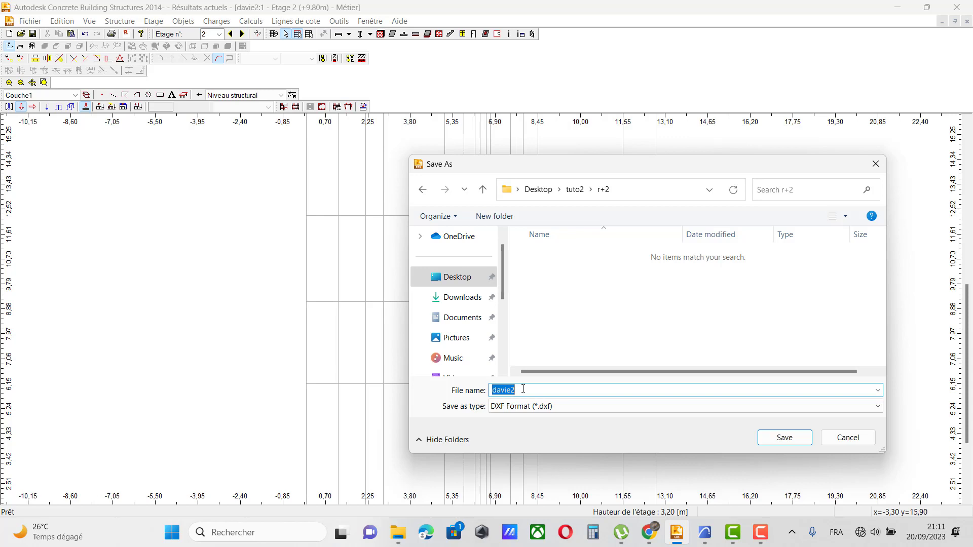
type("r+2")
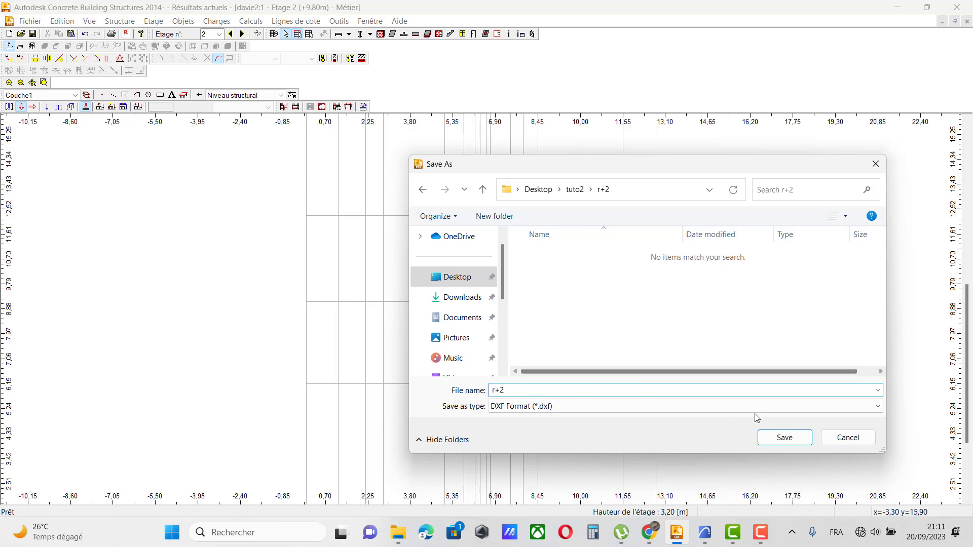
left_click(798, 441)
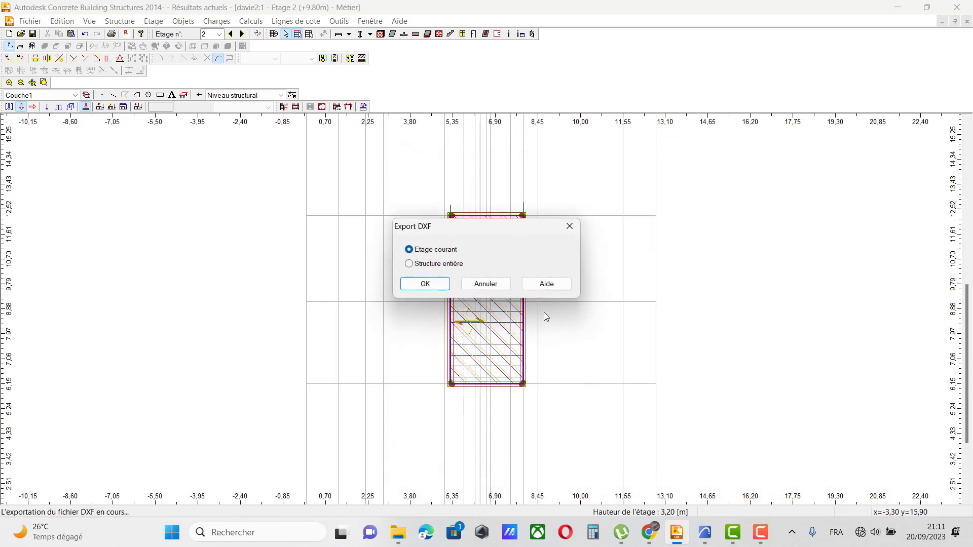
left_click(436, 283)
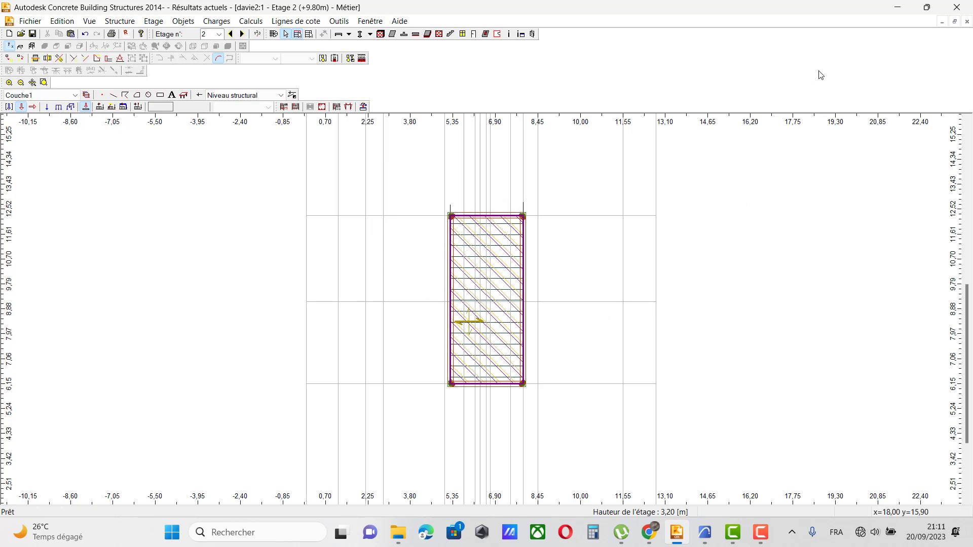
Minimize the open windows to reach the desktop and open the "r+2" subfolder of the "tuto2" folder.
left_click(897, 7)
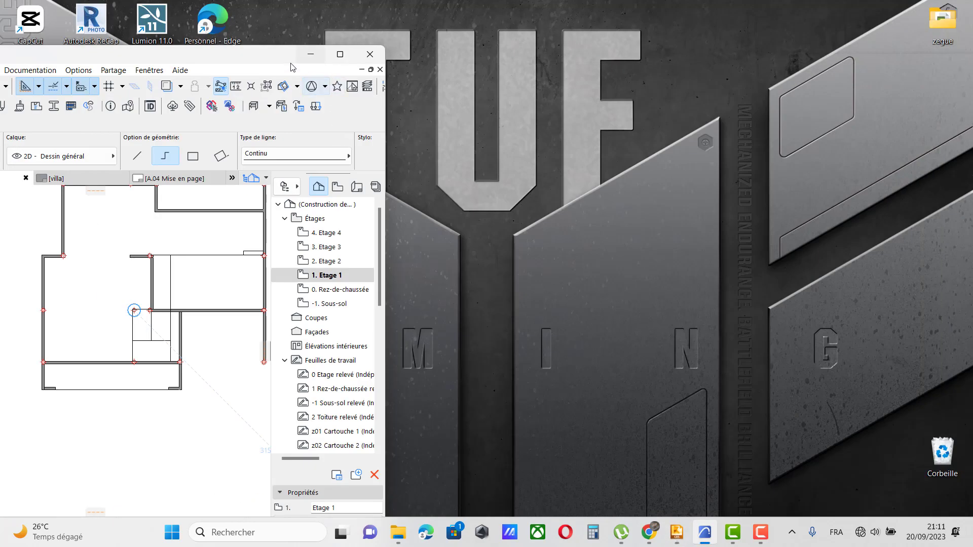
left_click_drag(263, 53, 658, 66)
left_click(705, 71)
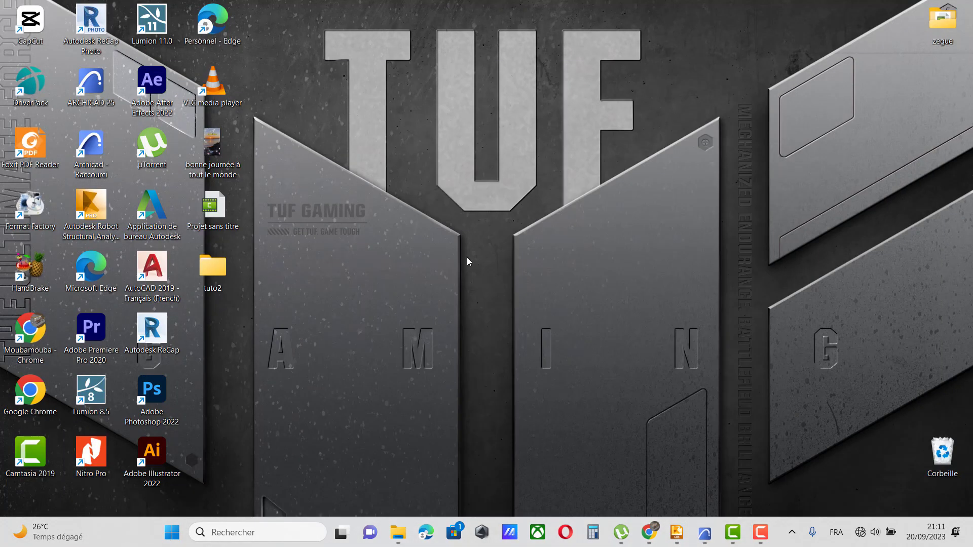
double_click(206, 270)
double_click(163, 120)
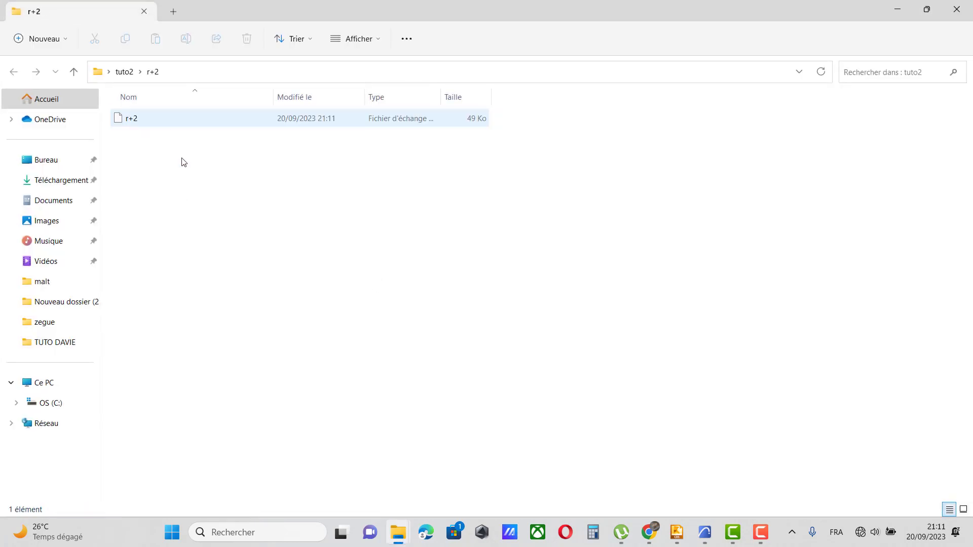
Open the exported r+2 DXF file in AutoCAD as read-only and maximize the AutoCAD window.
double_click(160, 120)
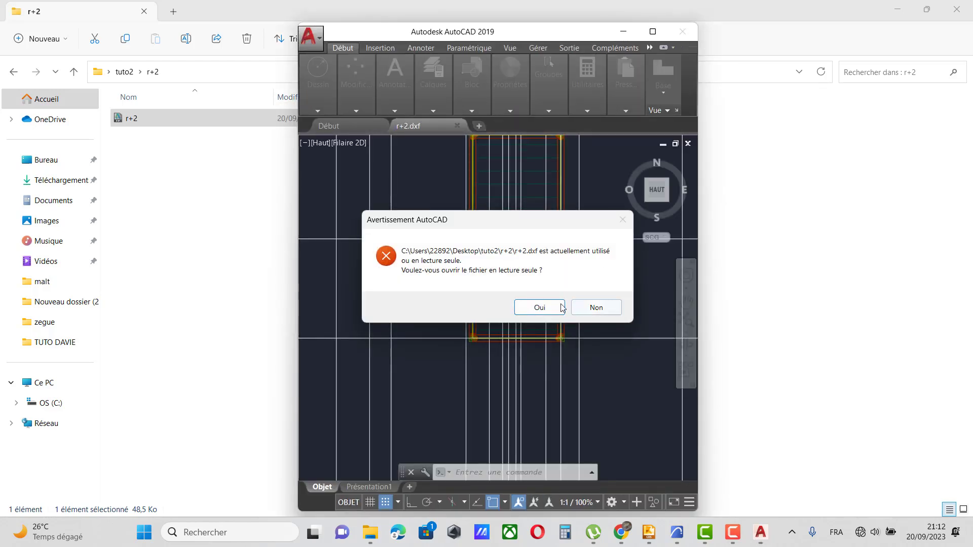
left_click(540, 308)
left_click(653, 31)
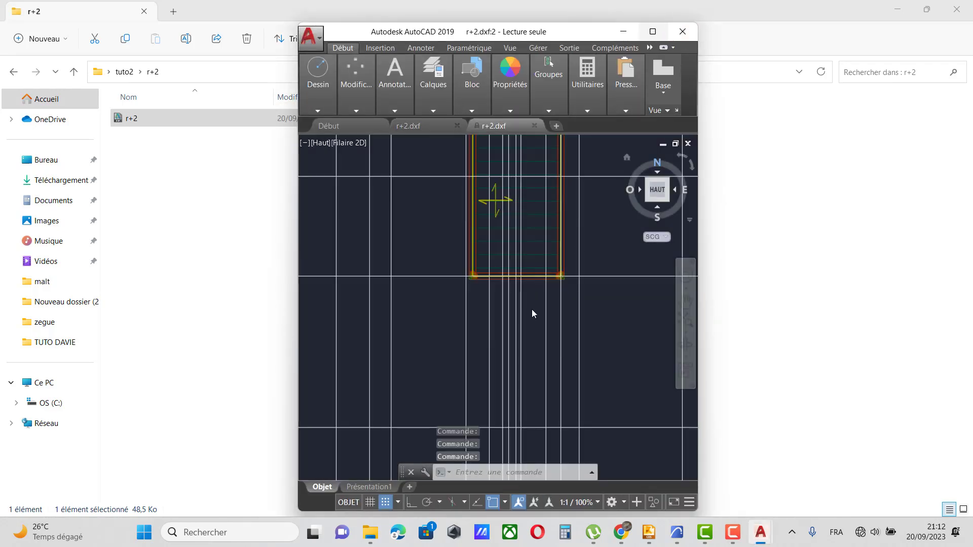
Examine the exported storey plan and review its layers with the CALQUE command, closing the layer manager when done.
scroll(360, 355, "down", 5)
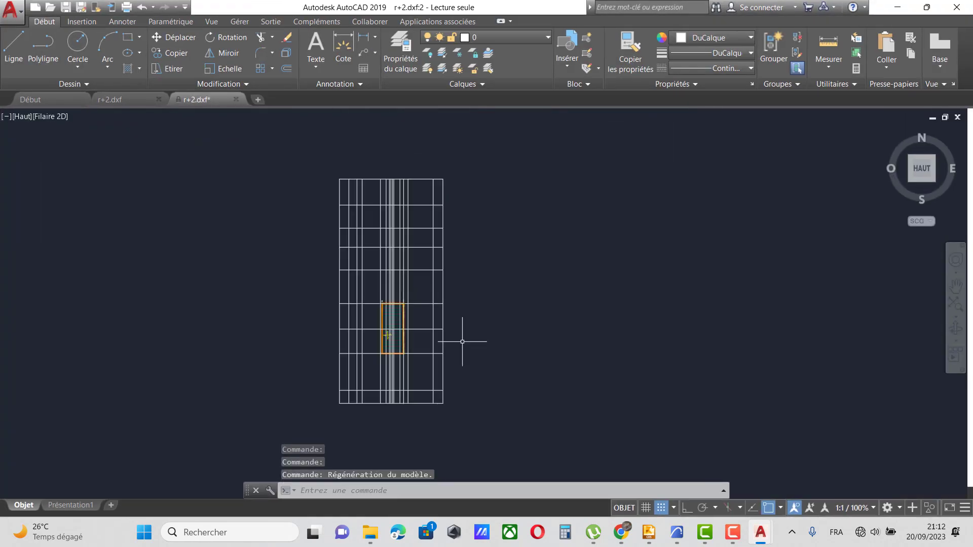
scroll(386, 324, "up", 4)
scroll(351, 260, "down", 4)
scroll(363, 283, "up", 4)
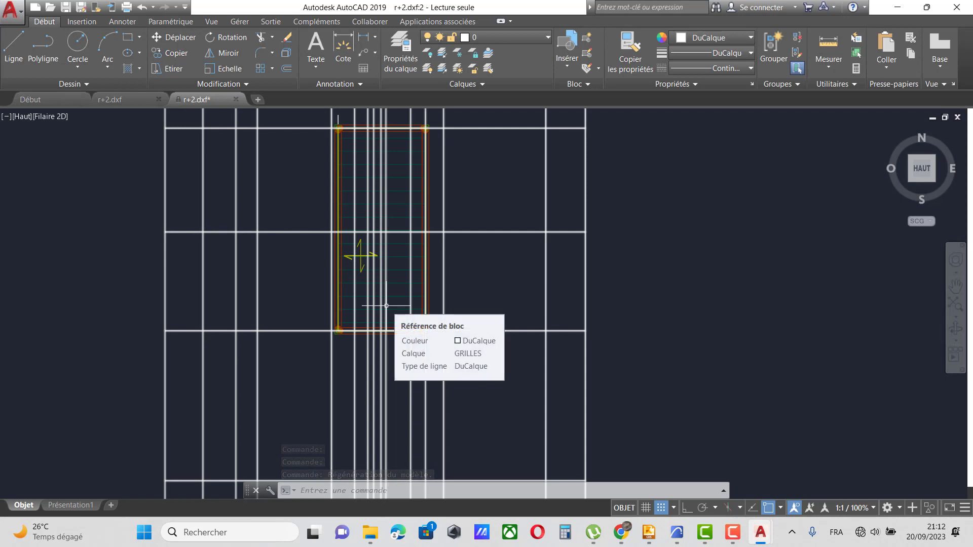
type("ca")
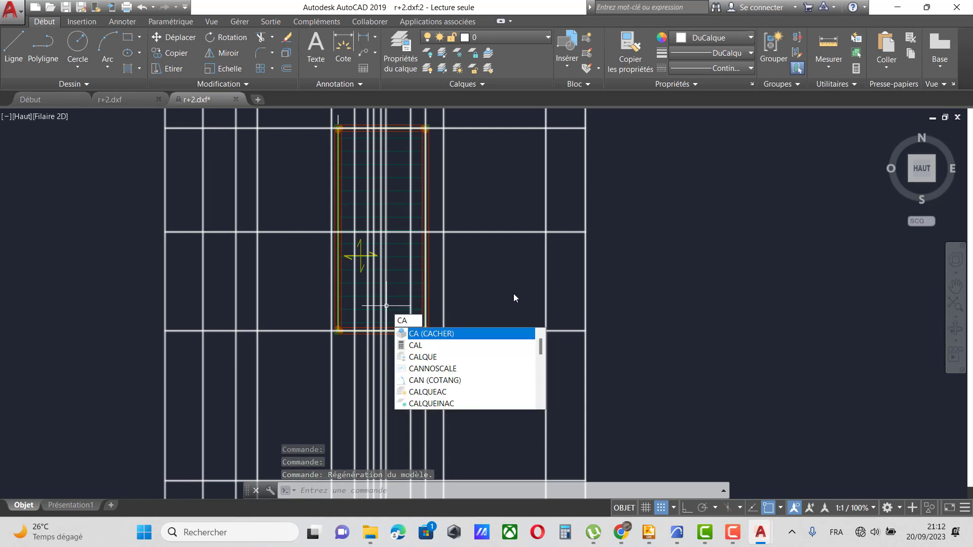
left_click(456, 358)
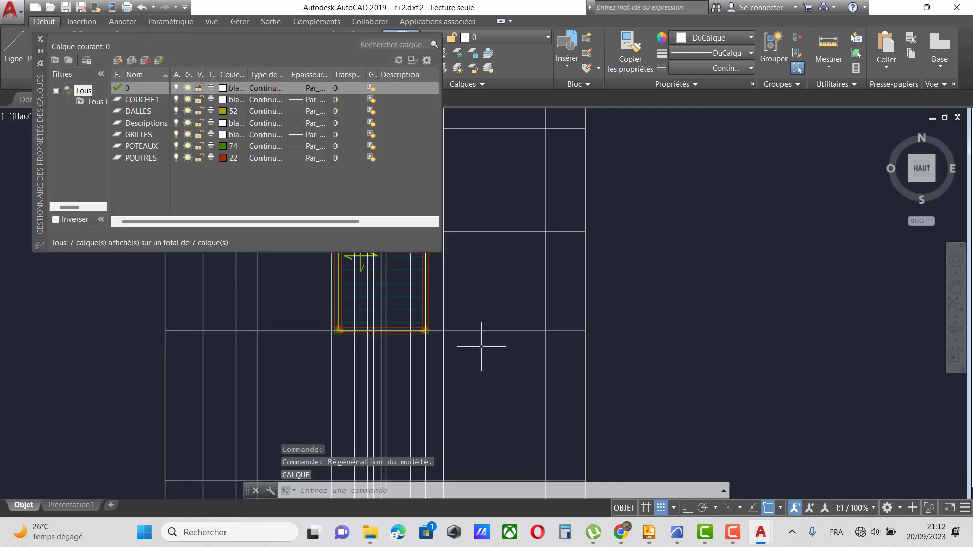
left_click(40, 40)
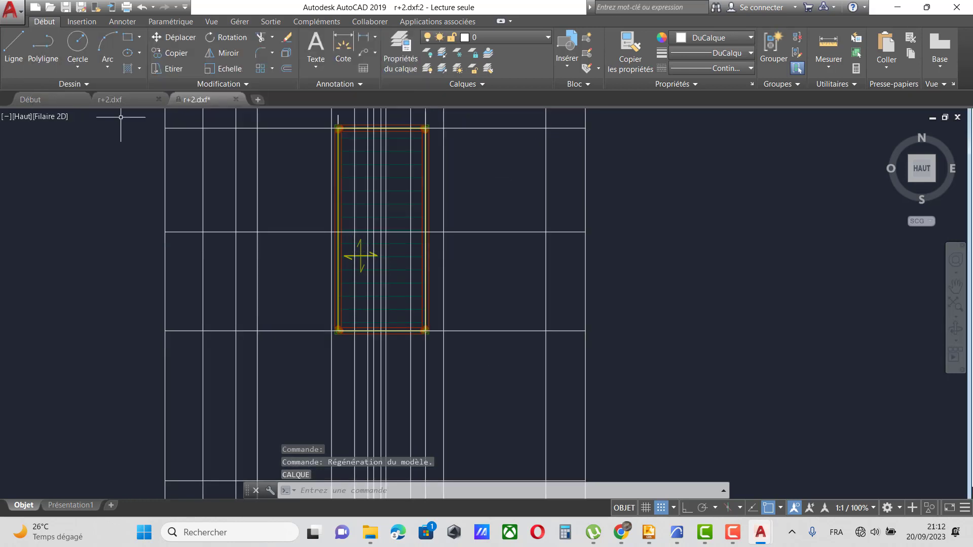
Minimize the open windows, launch AutoCAD 2019 from the desktop and start a new drawing.
left_click(898, 8)
left_click(897, 10)
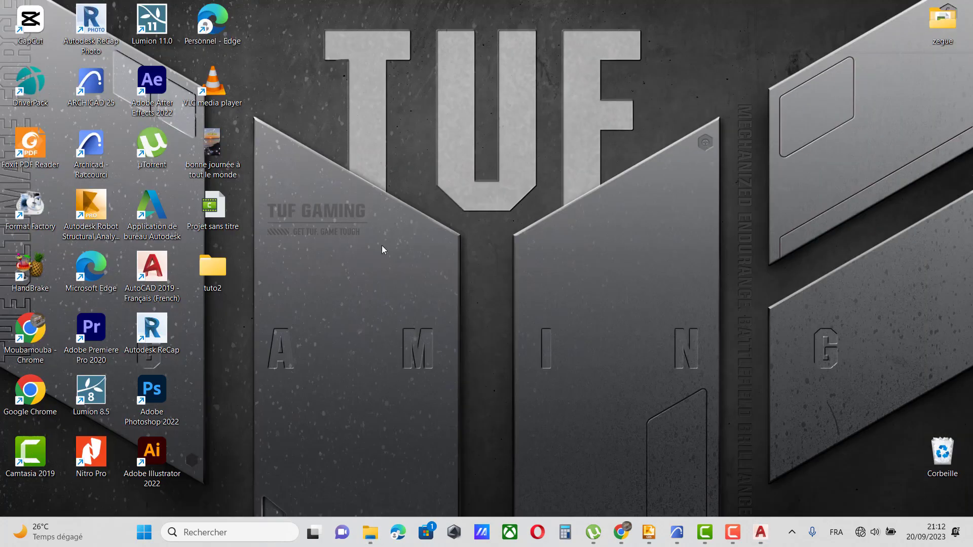
double_click(154, 273)
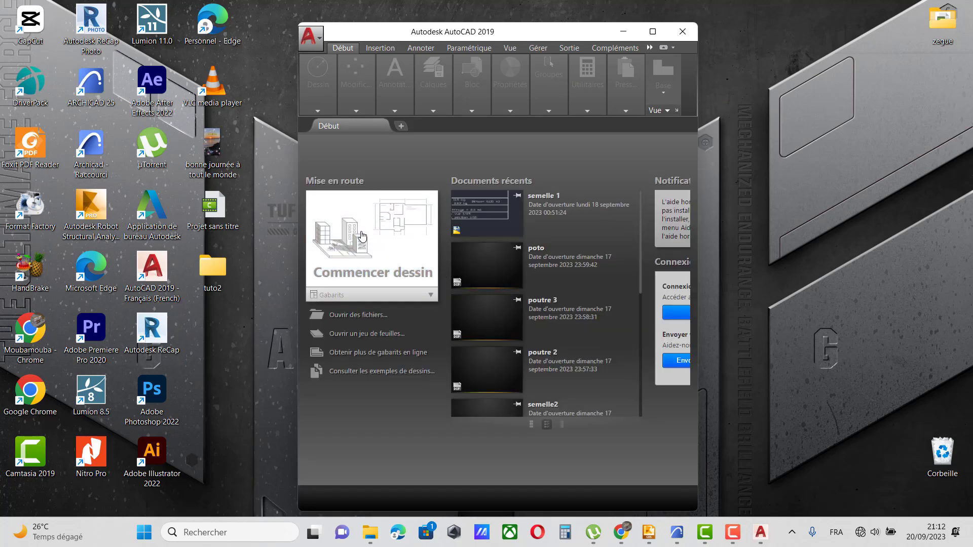
left_click(361, 236)
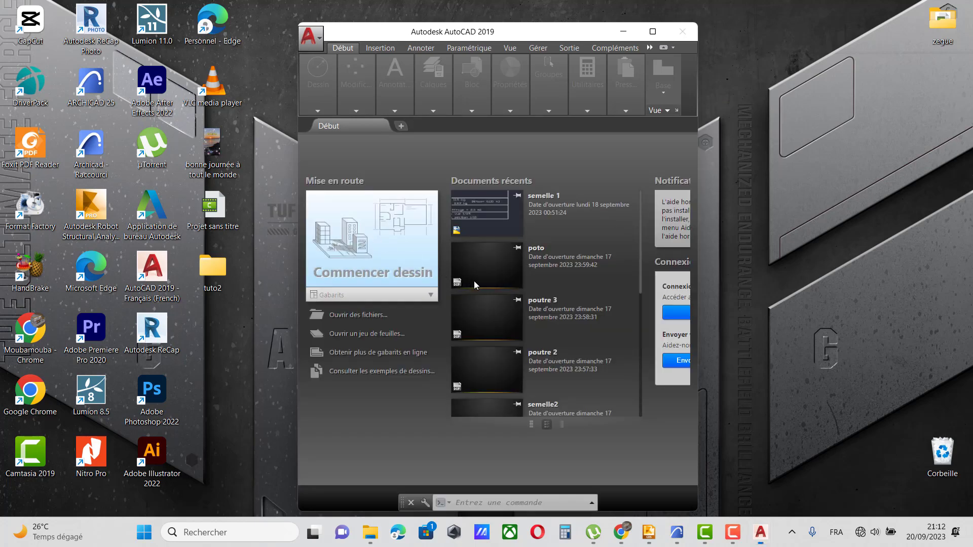
Switch to the read-only r+2.dxf window, select the entire storey plan and copy it to the clipboard.
left_click_drag(562, 37, 671, 87)
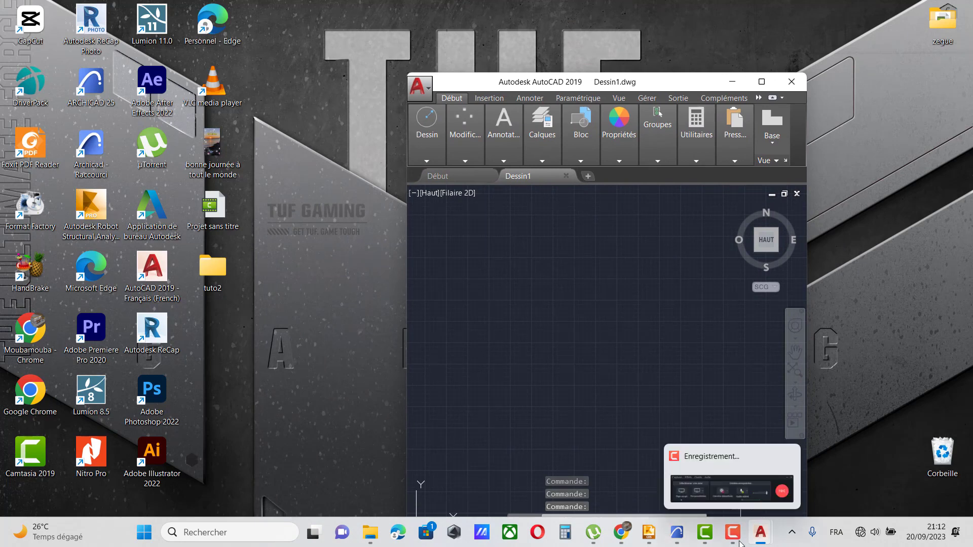
mouse_move(773, 544)
mouse_move(770, 483)
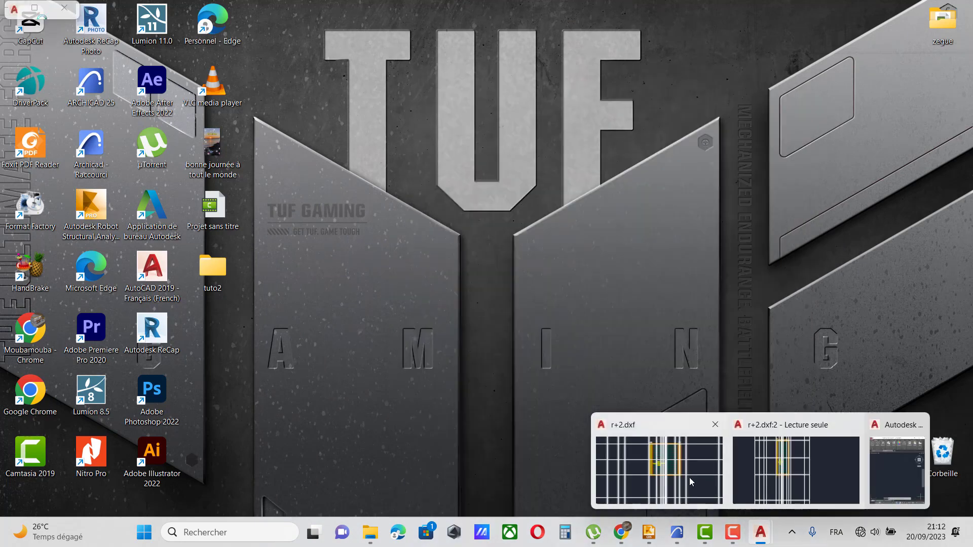
left_click(777, 477)
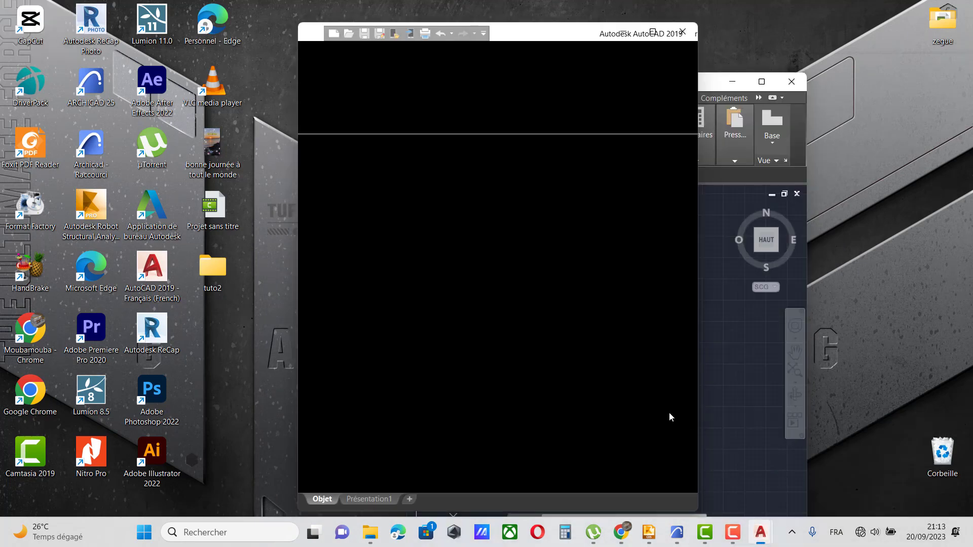
scroll(543, 355, "down", 6)
scroll(549, 368, "down", 2)
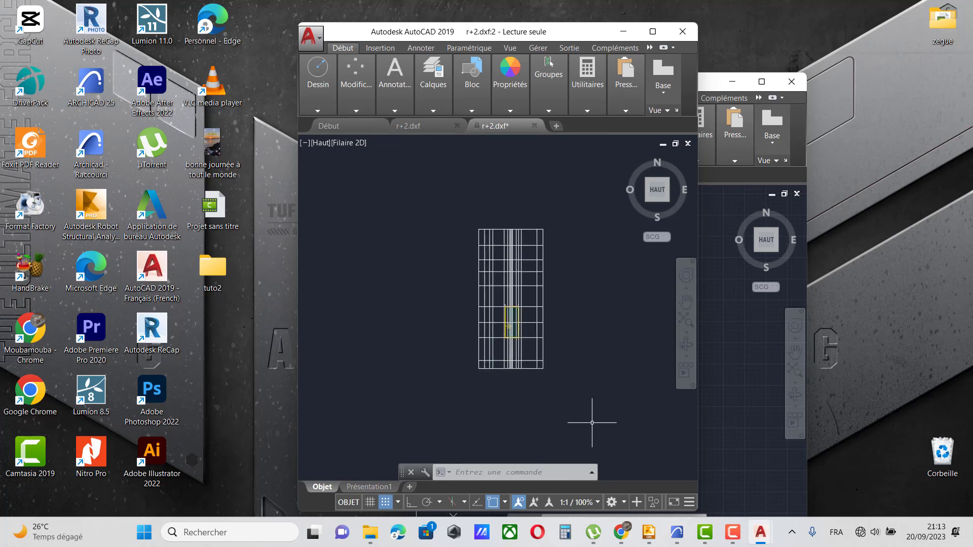
left_click(590, 424)
left_click(391, 180)
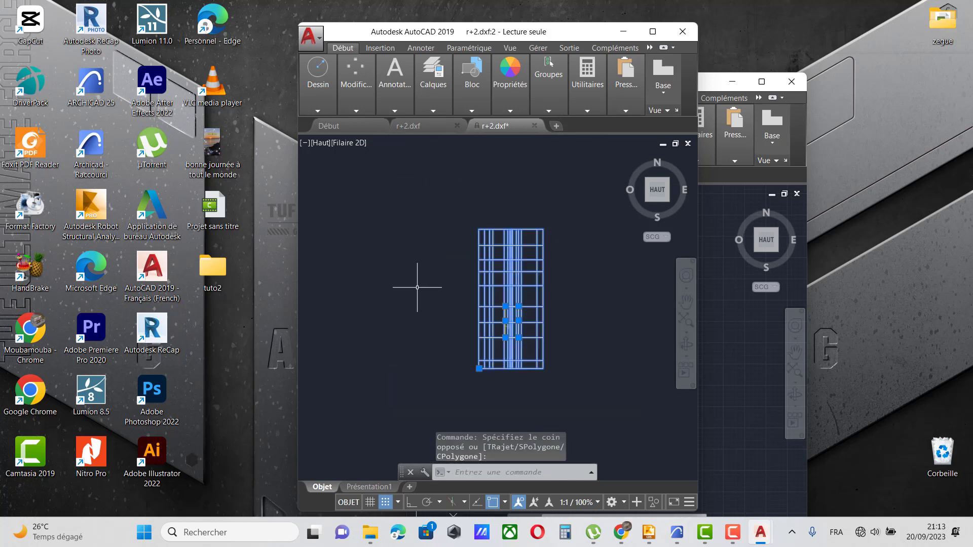
key("ctrl+c")
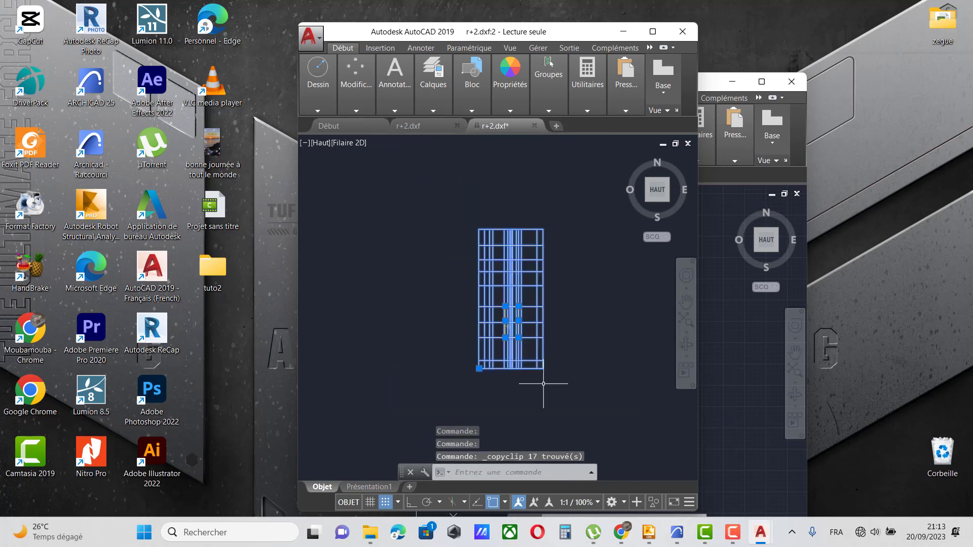
Switch to the new Dessin1 drawing, maximize its window and paste the copied storey plan into the empty model space.
mouse_move(764, 536)
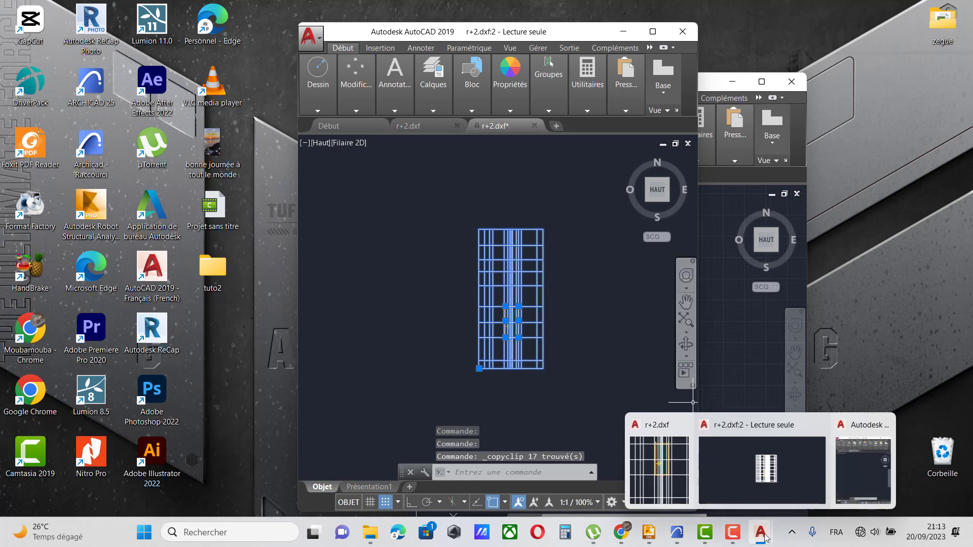
left_click(850, 476)
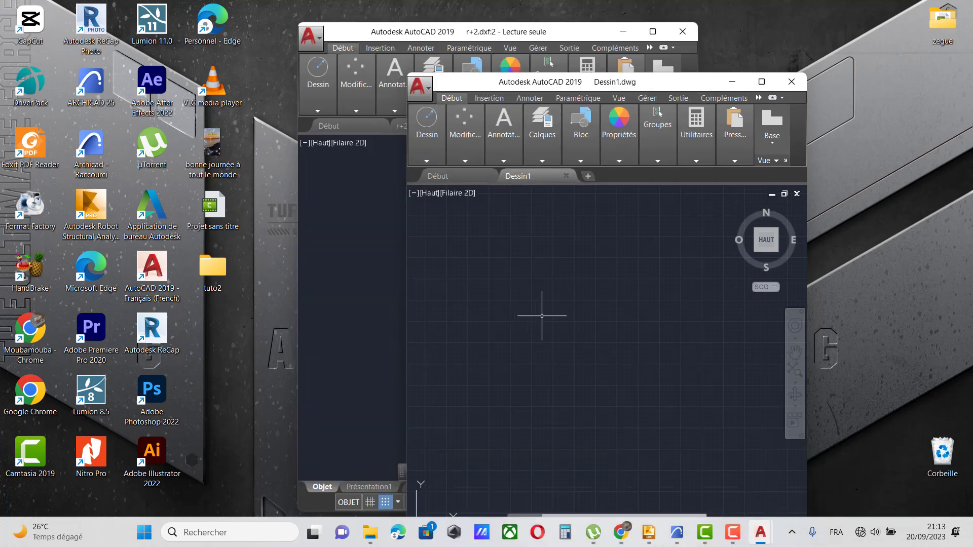
left_click(761, 82)
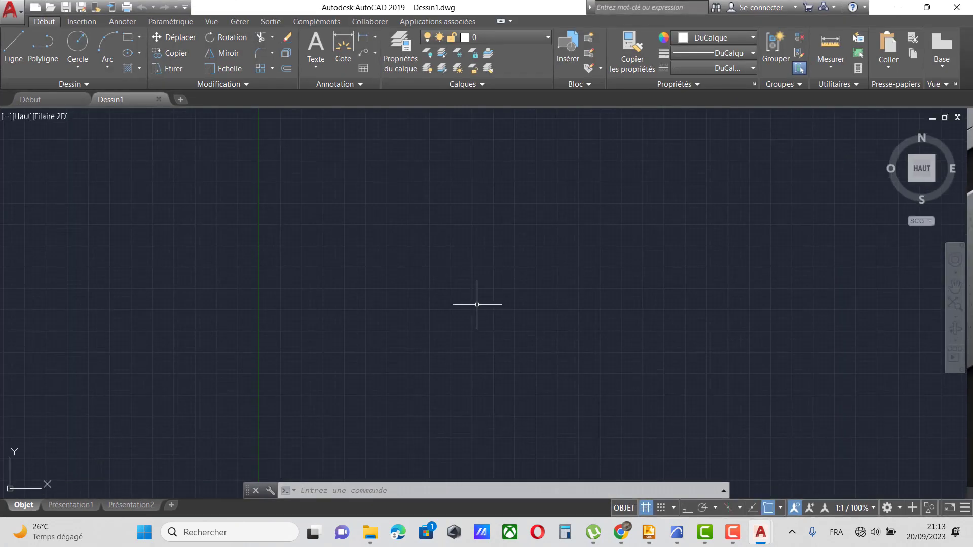
key("ctrl+v")
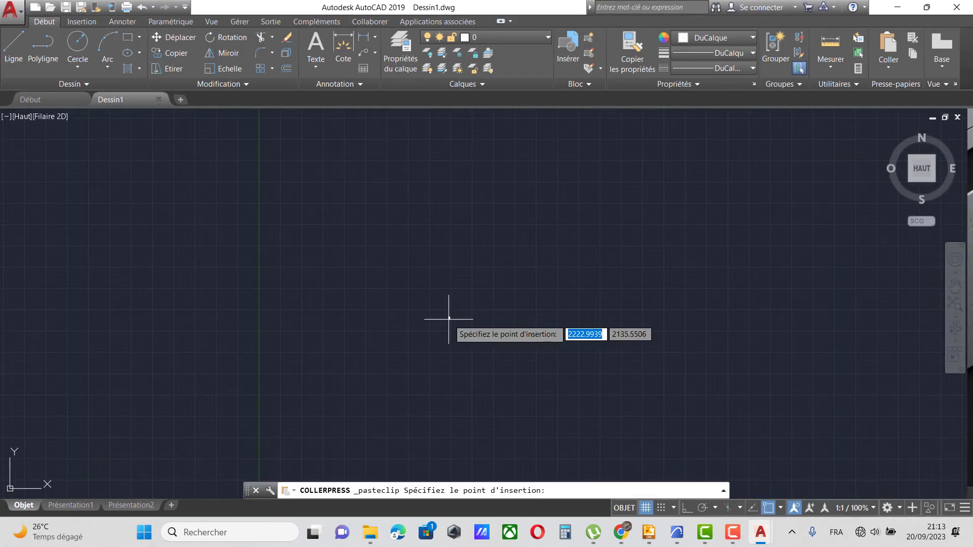
scroll(445, 304, "up", 11)
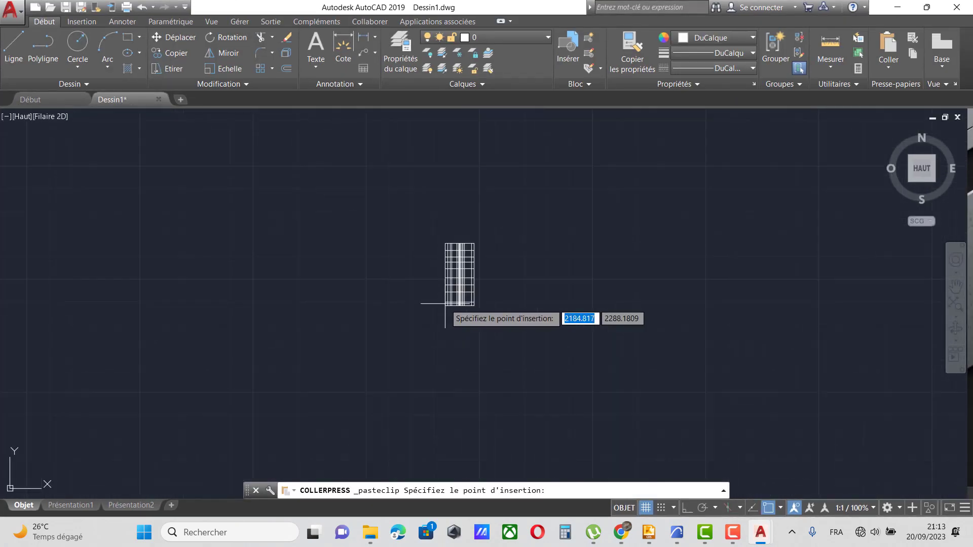
scroll(391, 342, "down", 3)
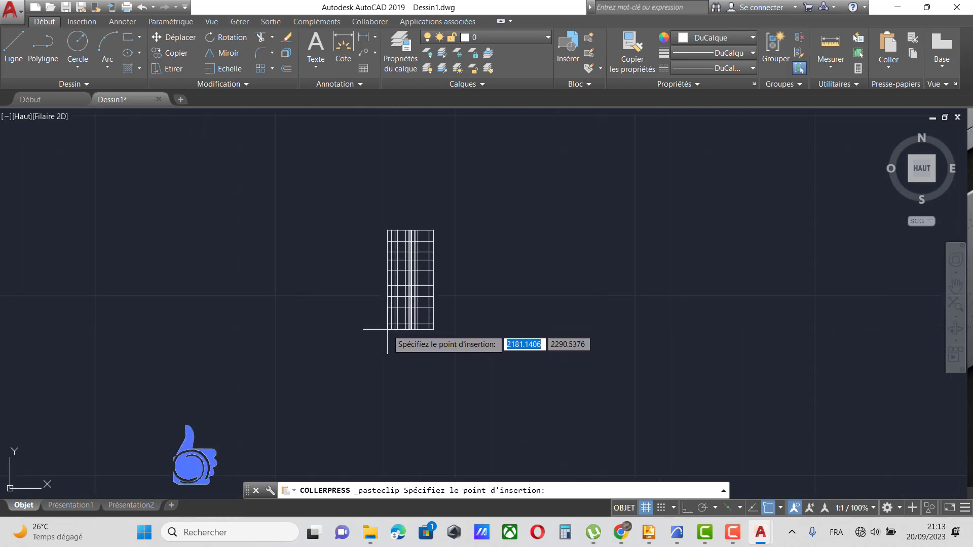
left_click(388, 345)
scroll(392, 357, "up", 5)
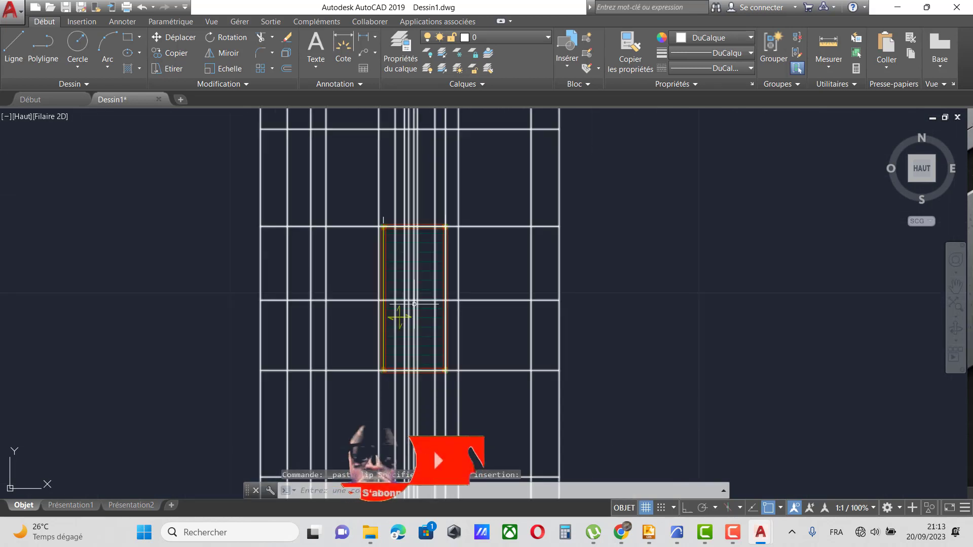
scroll(432, 327, "up", 6)
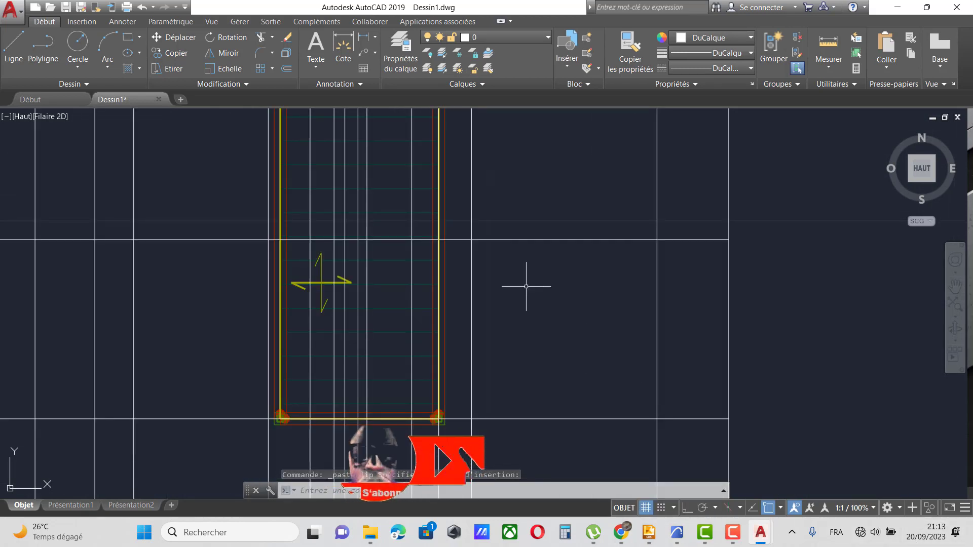
scroll(481, 292, "down", 3)
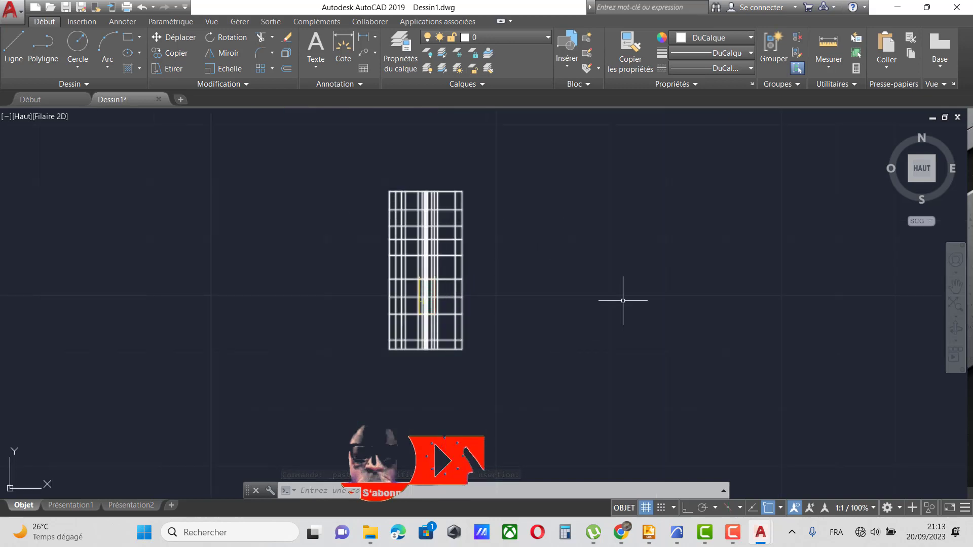
Close the read-only r+2.dxf window and the Dessin1 drawing without saving their changes.
mouse_move(764, 541)
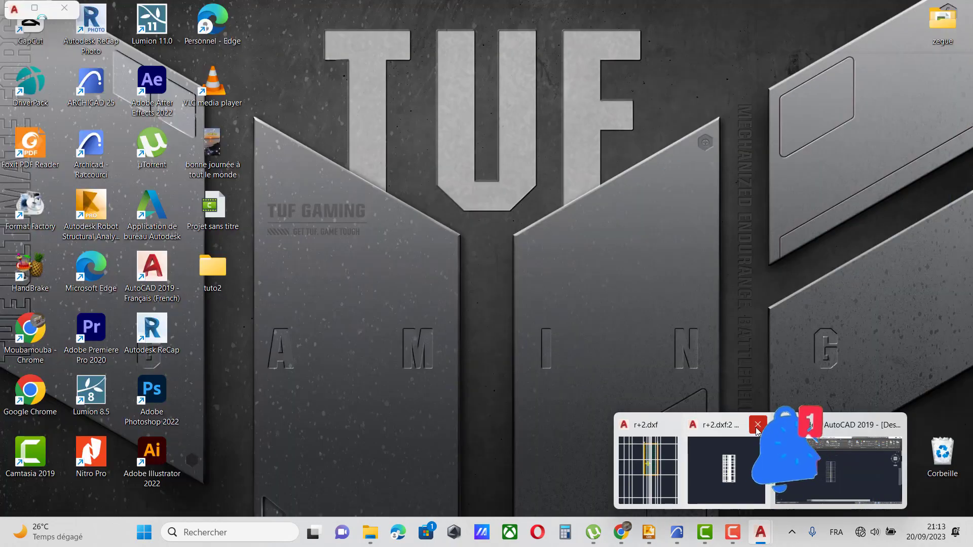
left_click(756, 426)
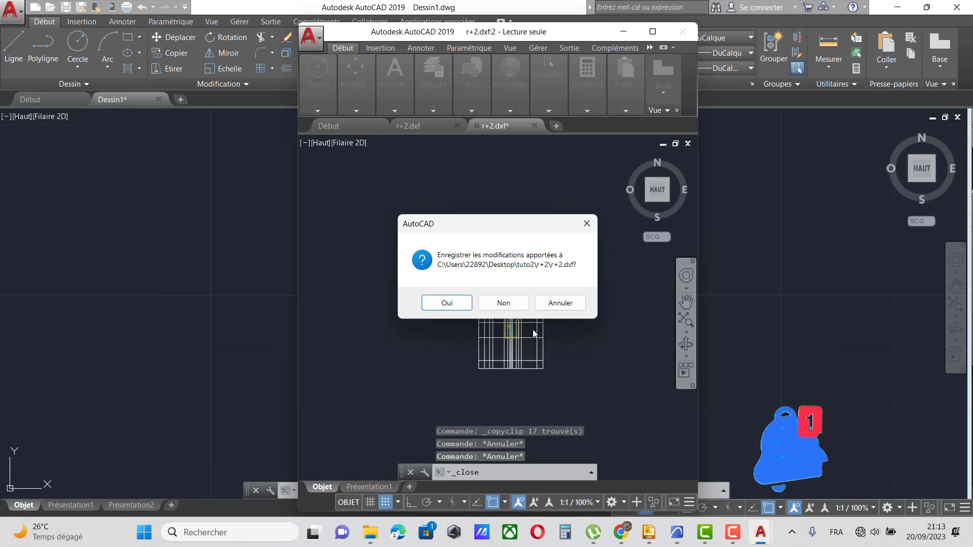
left_click(504, 304)
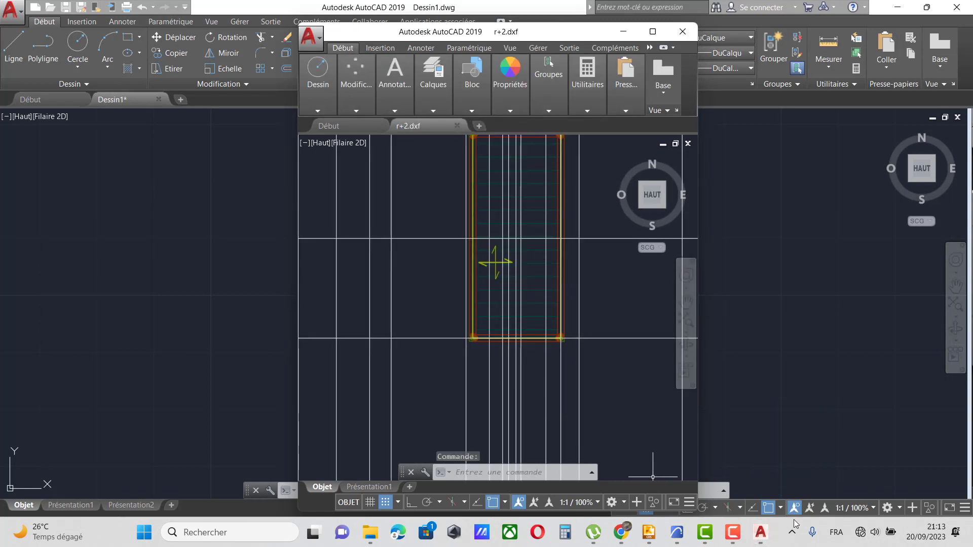
mouse_move(766, 541)
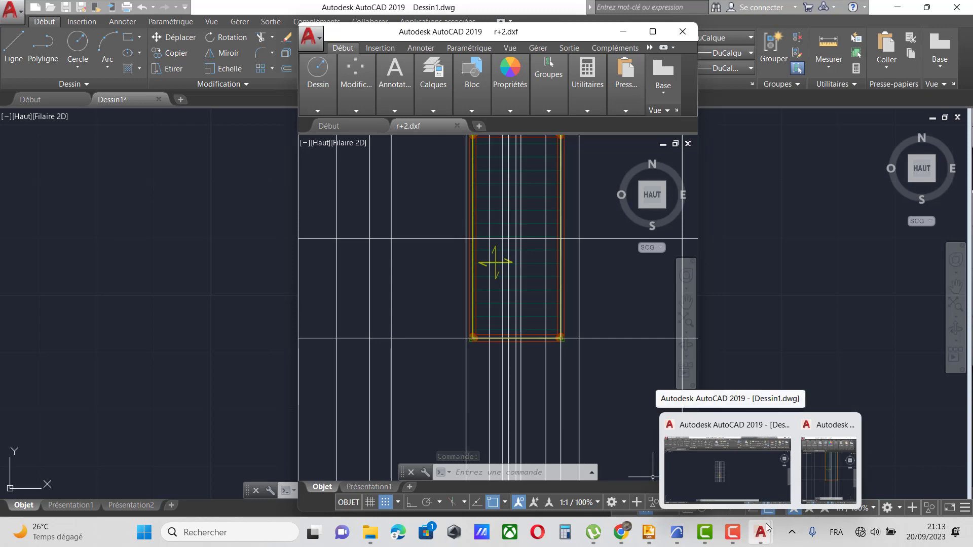
left_click(783, 425)
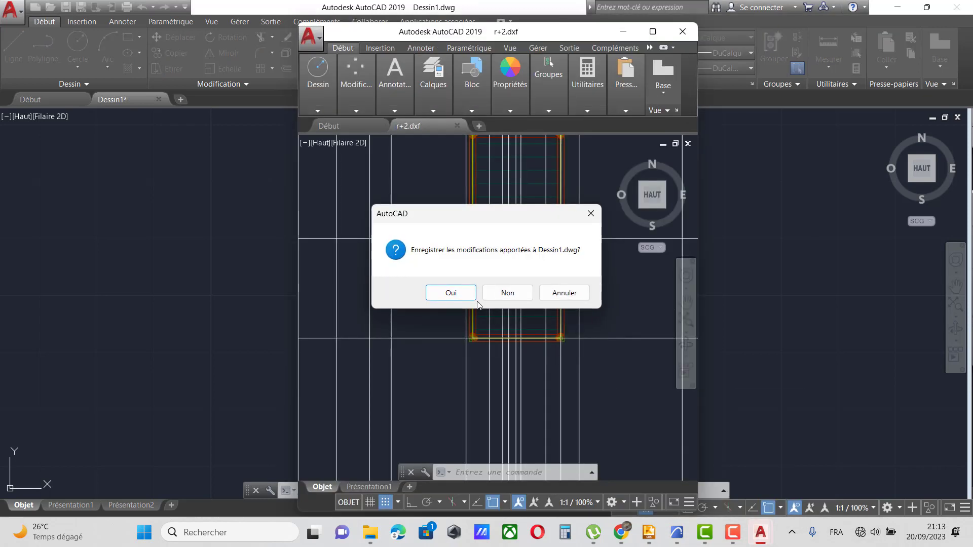
left_click(493, 294)
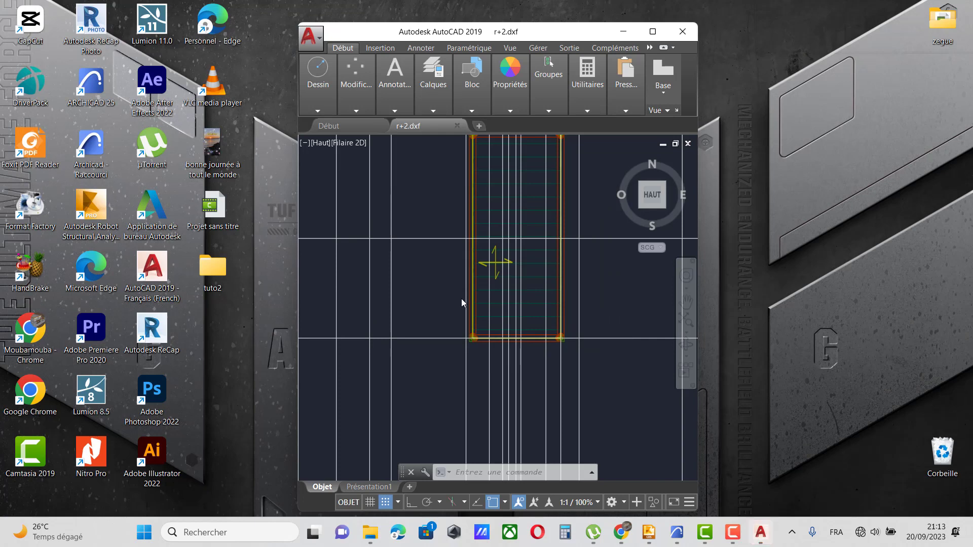
Maximize the remaining r+2.dxf window and save the drawing as r+2.dwg in the desktop folder tuto2\r+2.
scroll(461, 298, "down", 2)
left_click(653, 32)
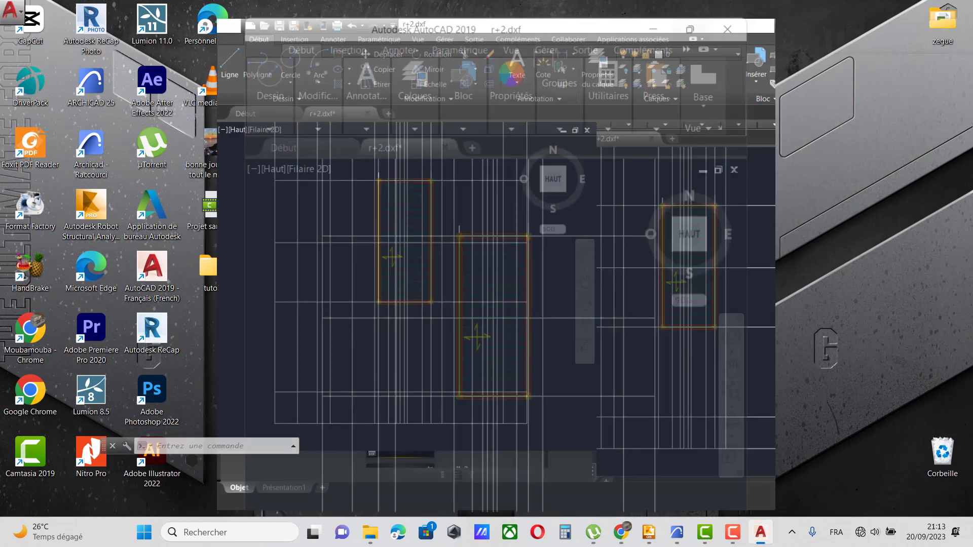
scroll(349, 276, "down", 2)
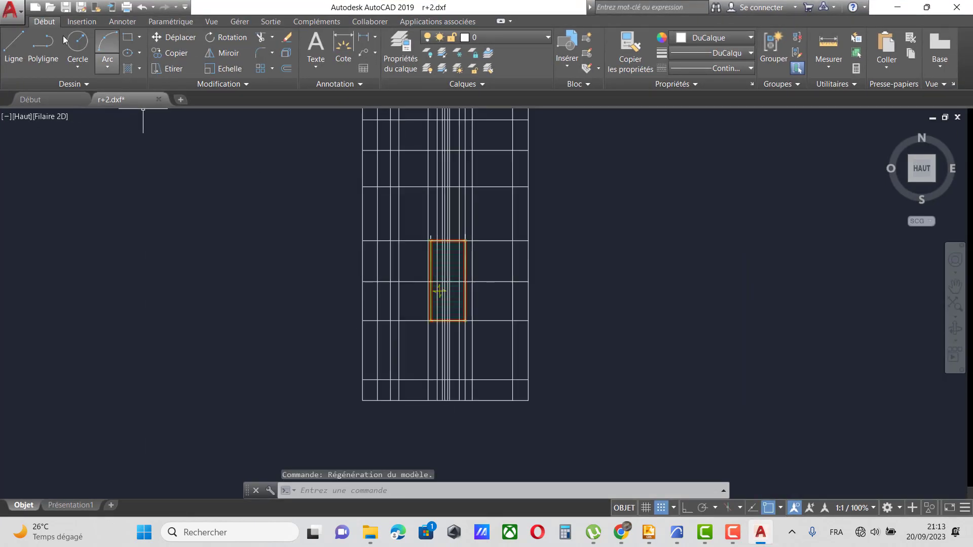
left_click(10, 10)
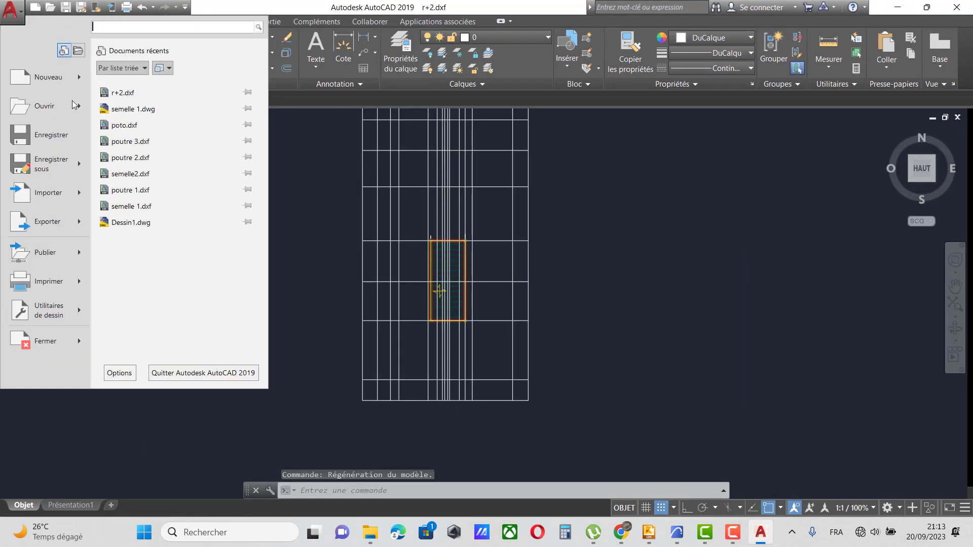
left_click(54, 142)
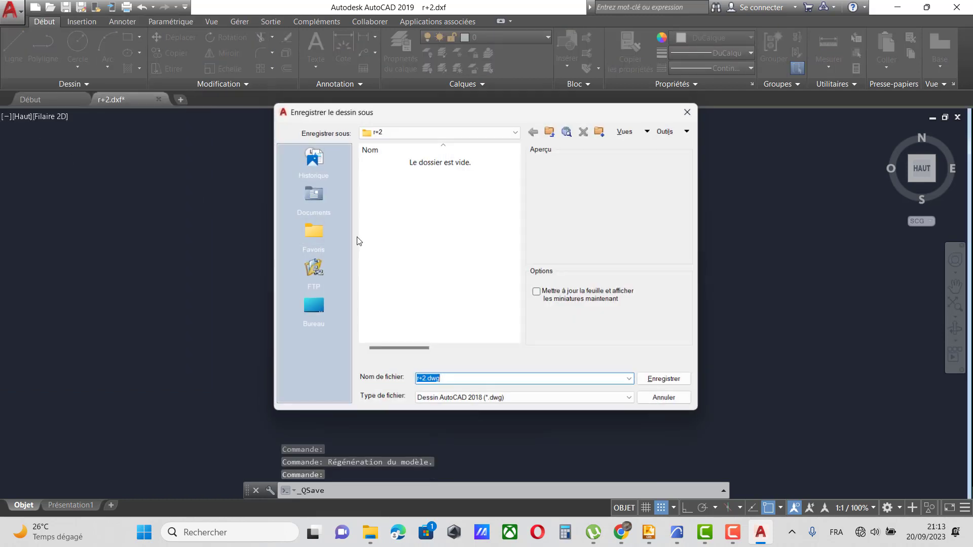
left_click(310, 233)
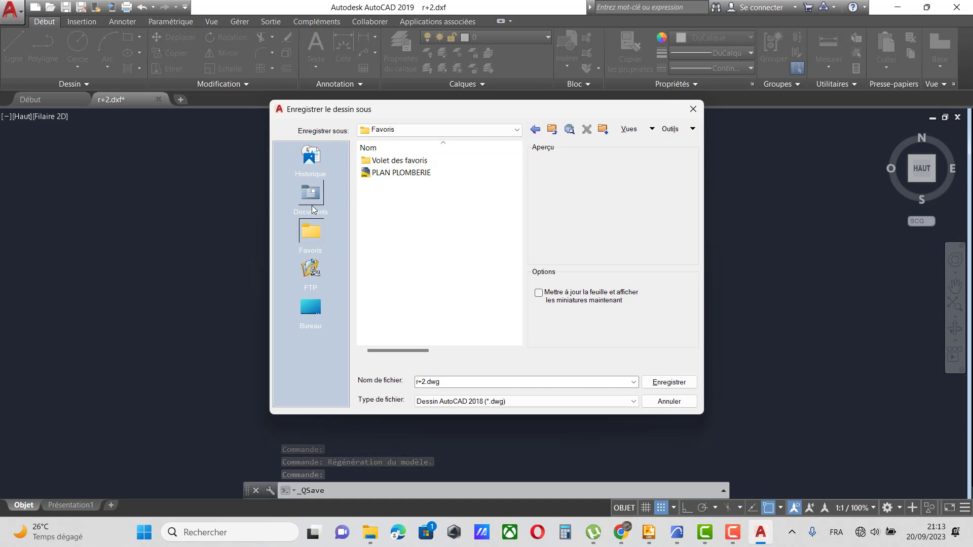
left_click(311, 309)
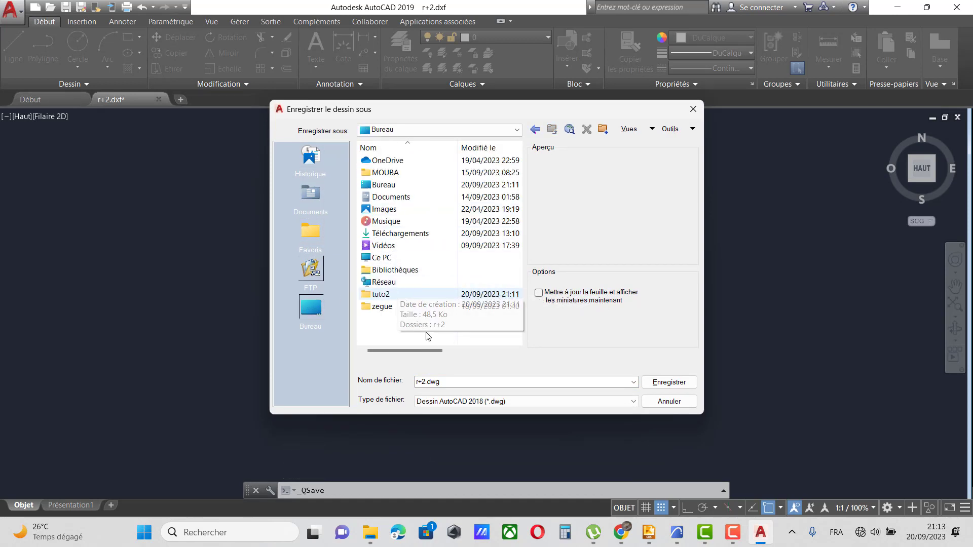
double_click(384, 298)
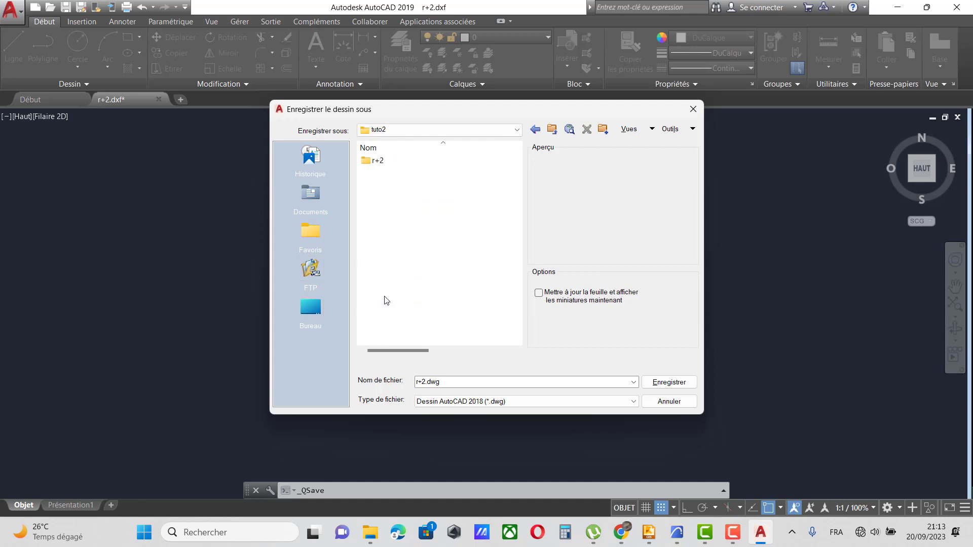
double_click(381, 161)
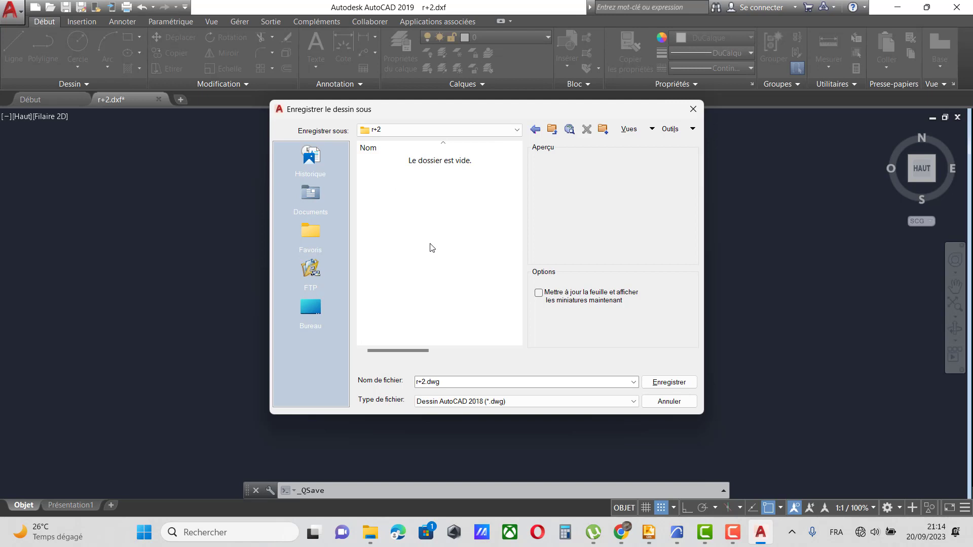
left_click(668, 382)
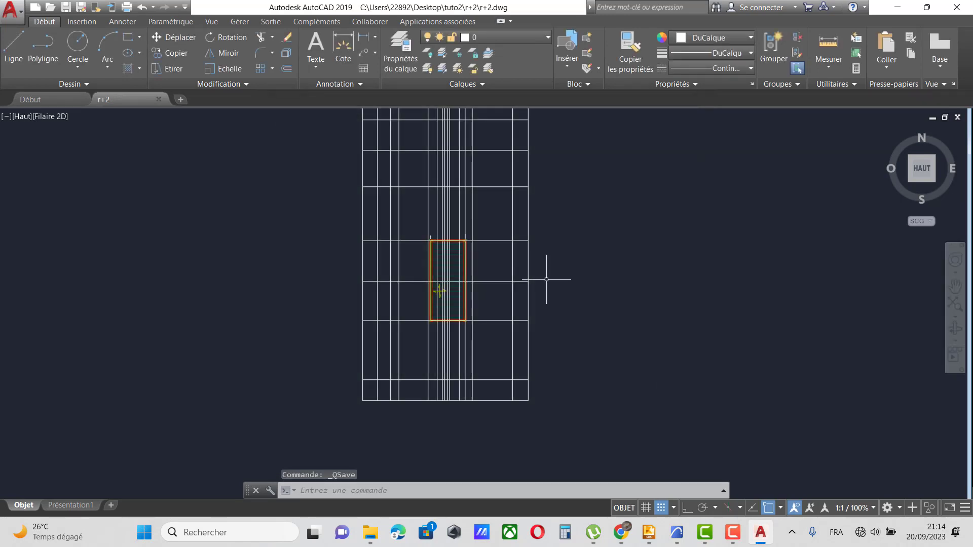
Turn off the GRILLES layer with the CALQUE command and close the layer manager.
scroll(446, 304, "down", 2)
scroll(448, 309, "up", 4)
scroll(449, 308, "down", 2)
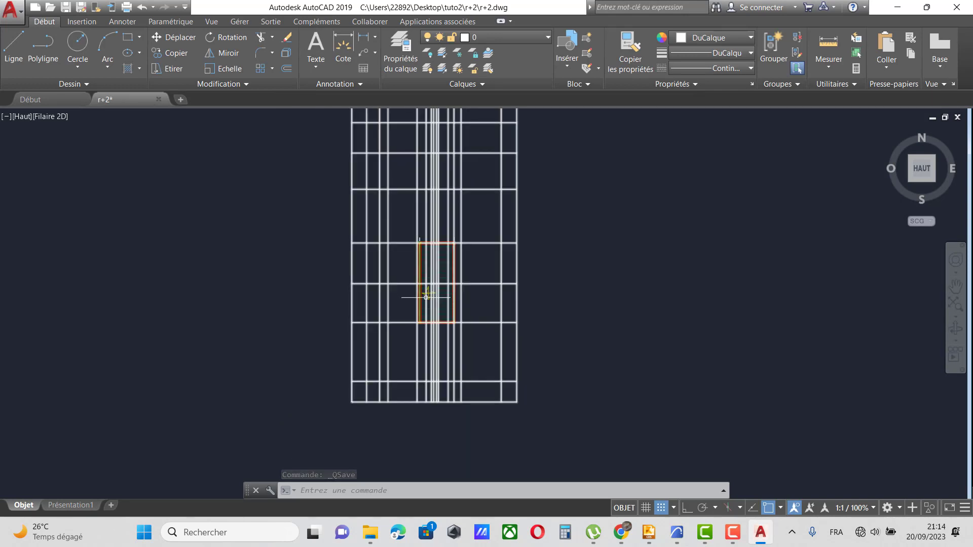
type("CAL")
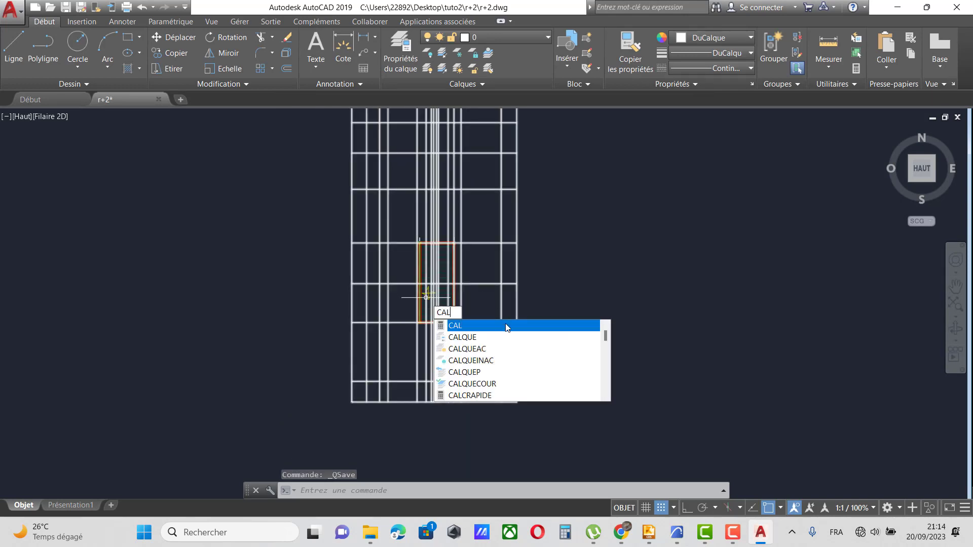
left_click(489, 334)
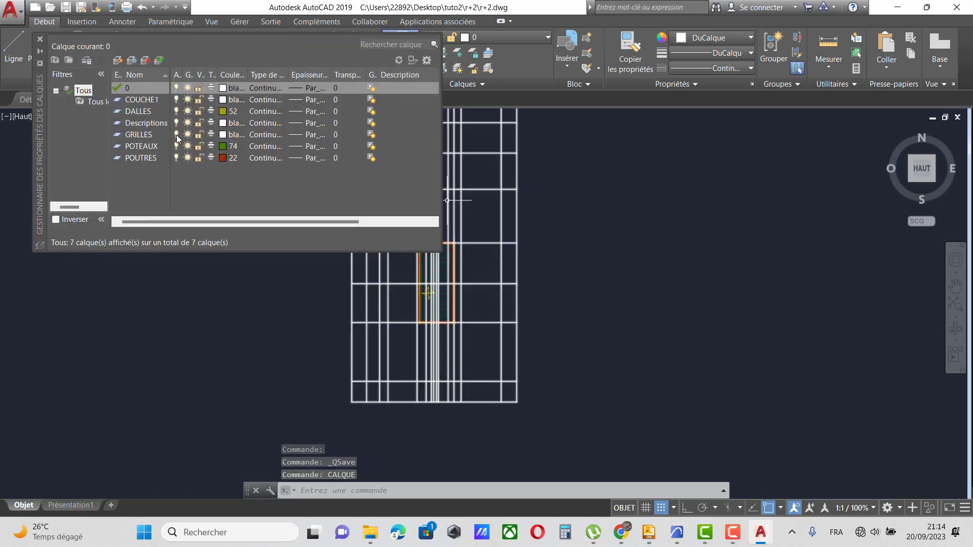
left_click(176, 134)
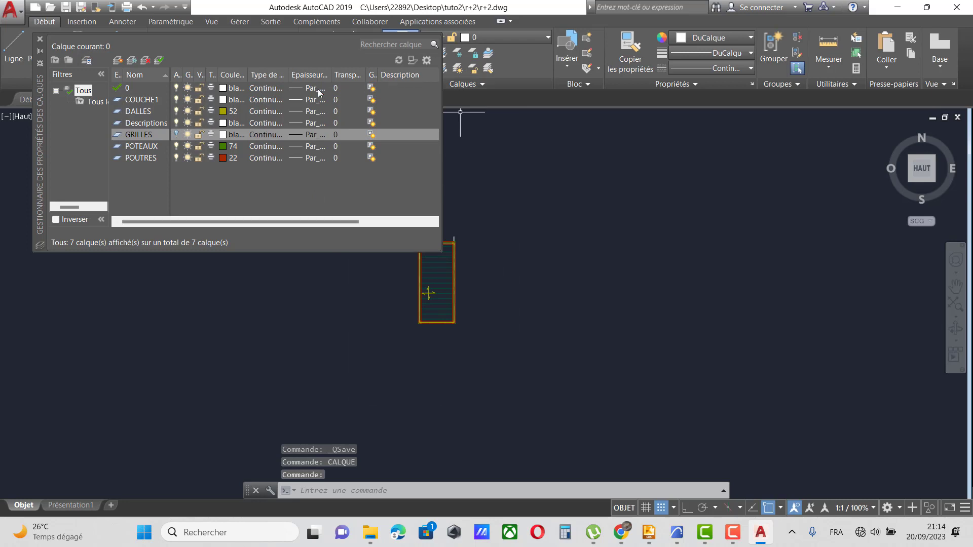
left_click(40, 40)
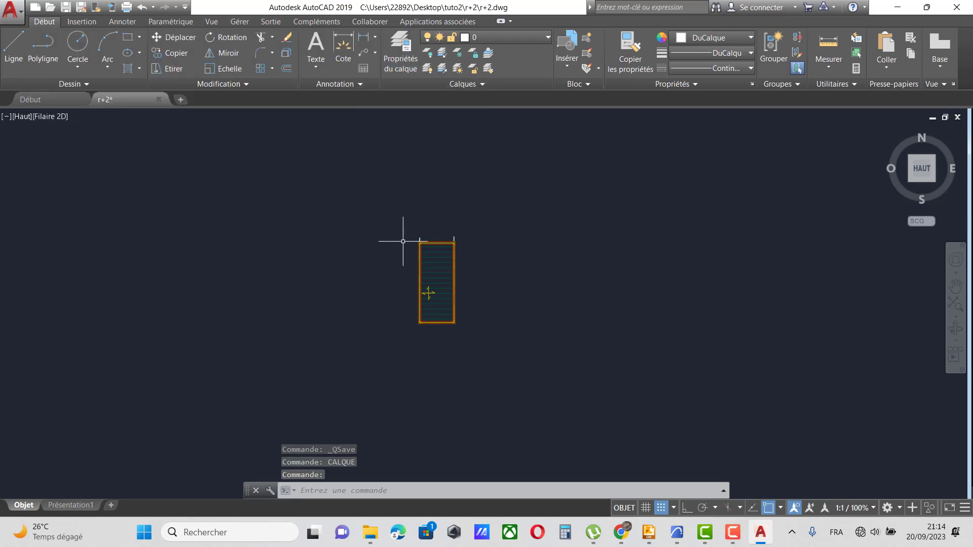
Add the multiline text POUTRE 1 below the plan's bottom beam and finish editing it.
scroll(403, 241, "up", 5)
scroll(299, 218, "down", 6)
scroll(336, 245, "up", 4)
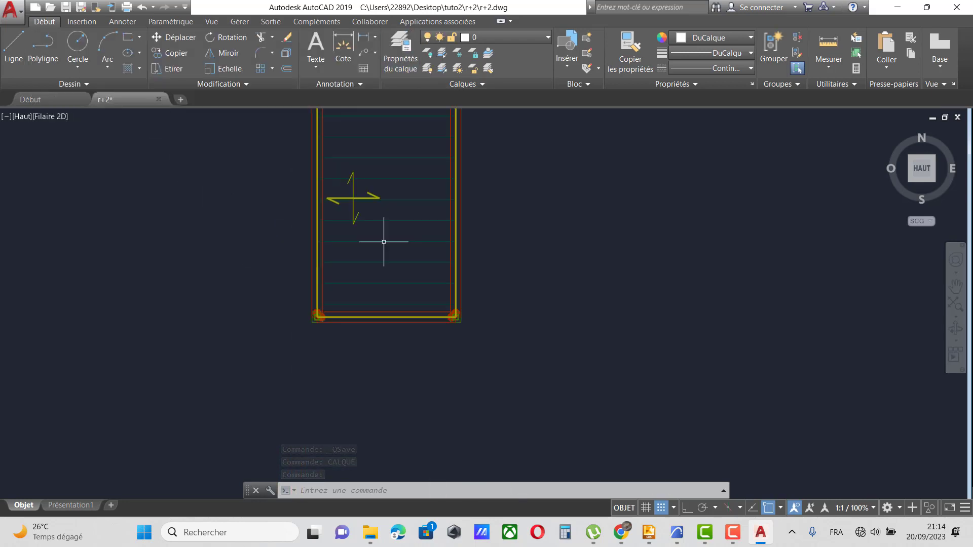
scroll(386, 241, "down", 2)
scroll(368, 213, "up", 4)
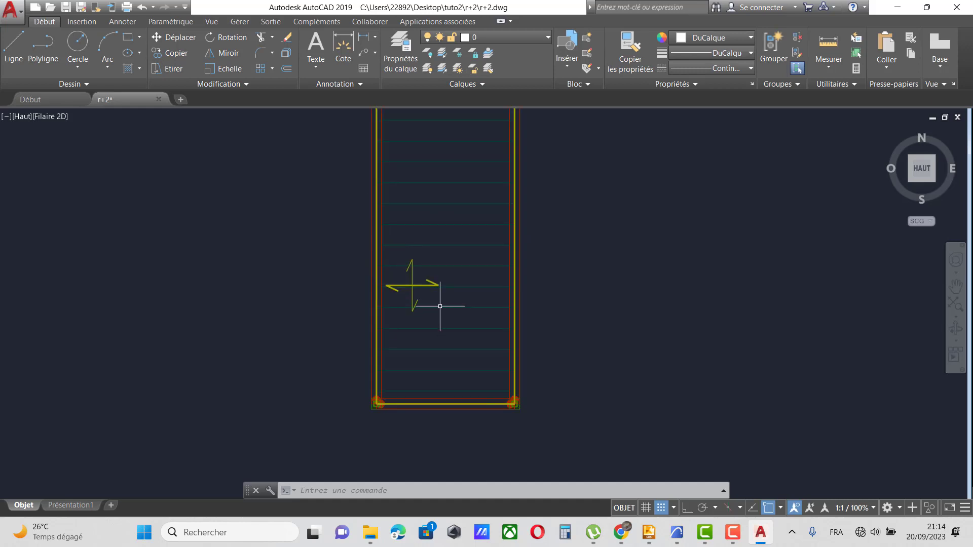
scroll(424, 297, "down", 2)
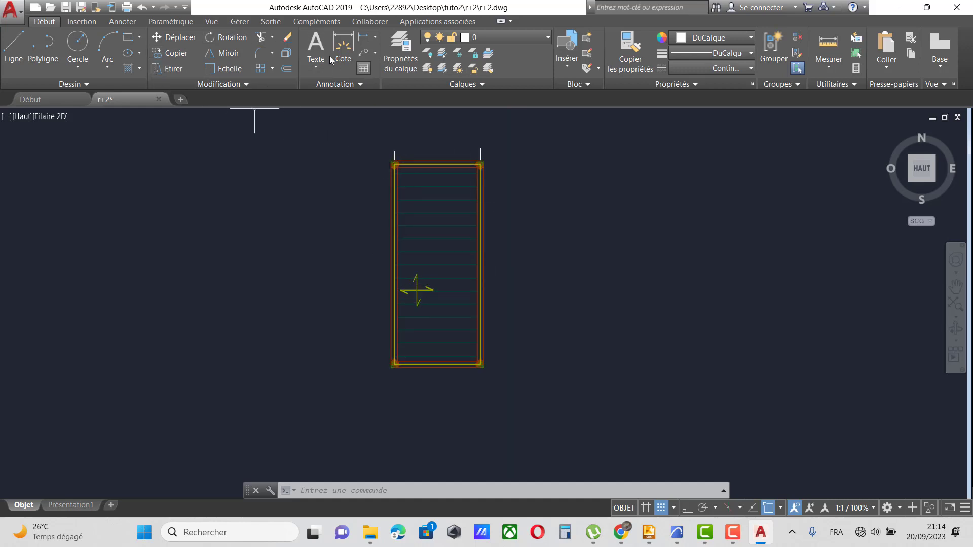
left_click(316, 48)
scroll(451, 304, "down", 3)
scroll(400, 329, "up", 5)
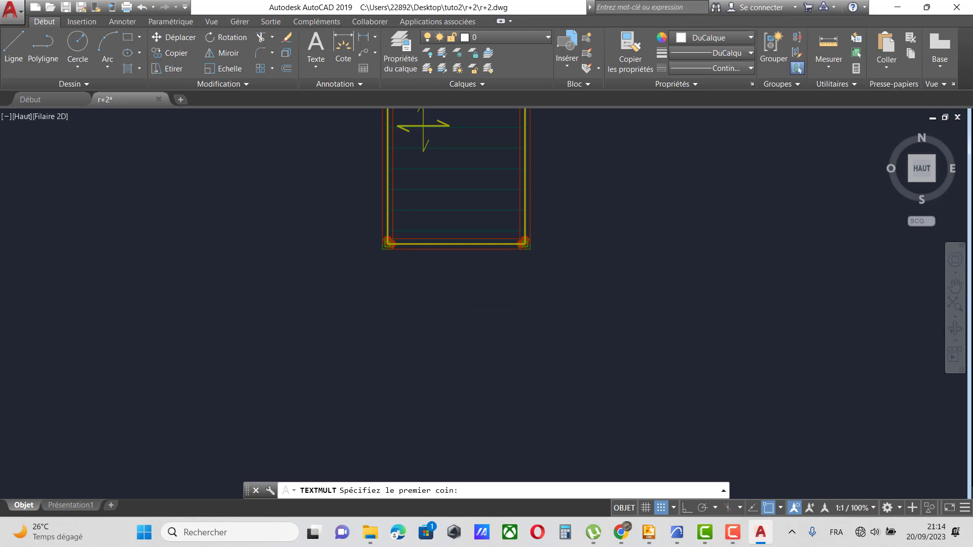
left_click(374, 303)
left_click(582, 355)
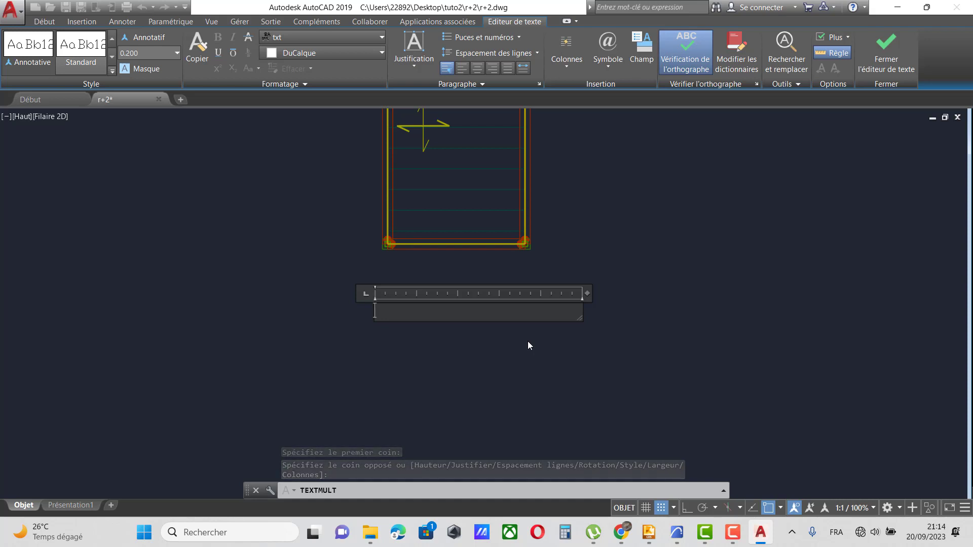
type("POUT")
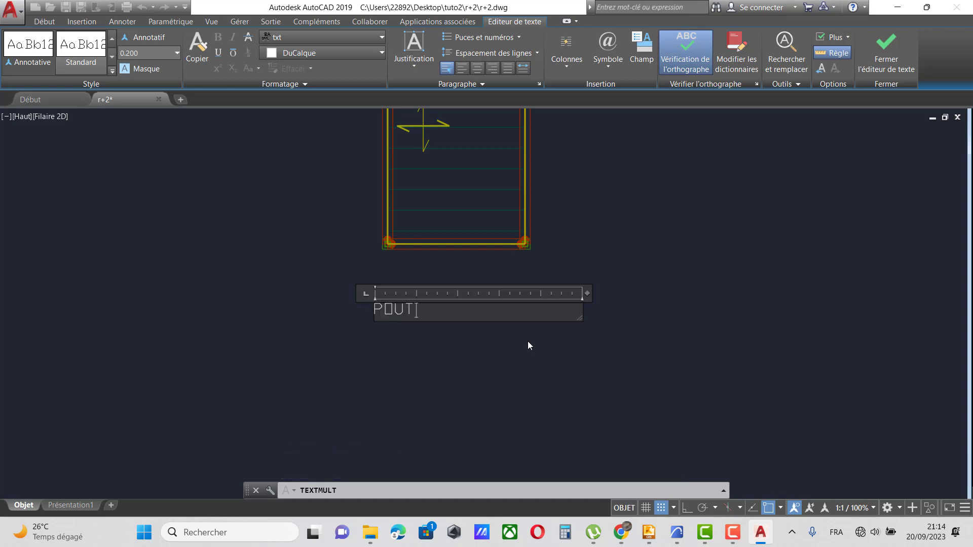
type("RE 1")
left_click(528, 342)
Turn off snap mode and move the POUTRE 1 label by its insertion grip to just under the bottom beam.
left_click(434, 327)
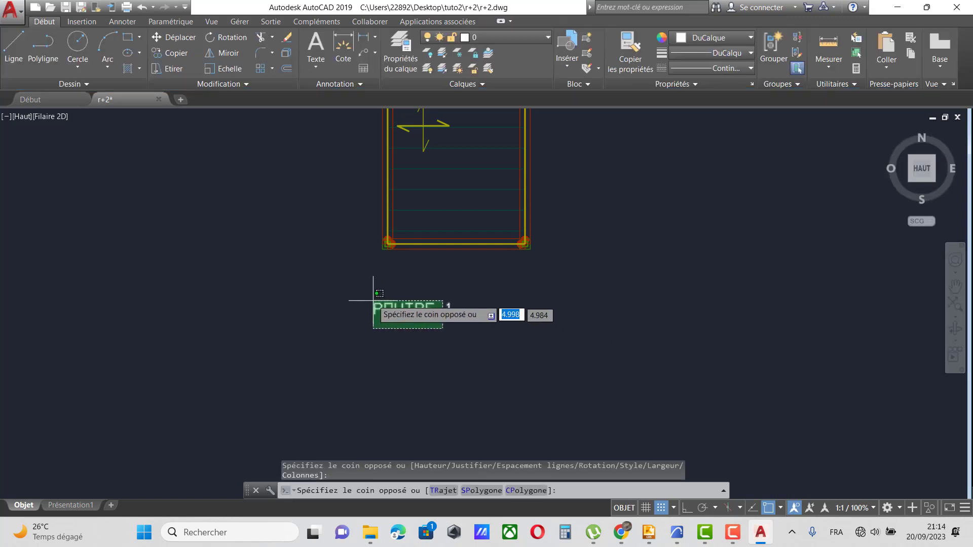
left_click(373, 294)
left_click(374, 303)
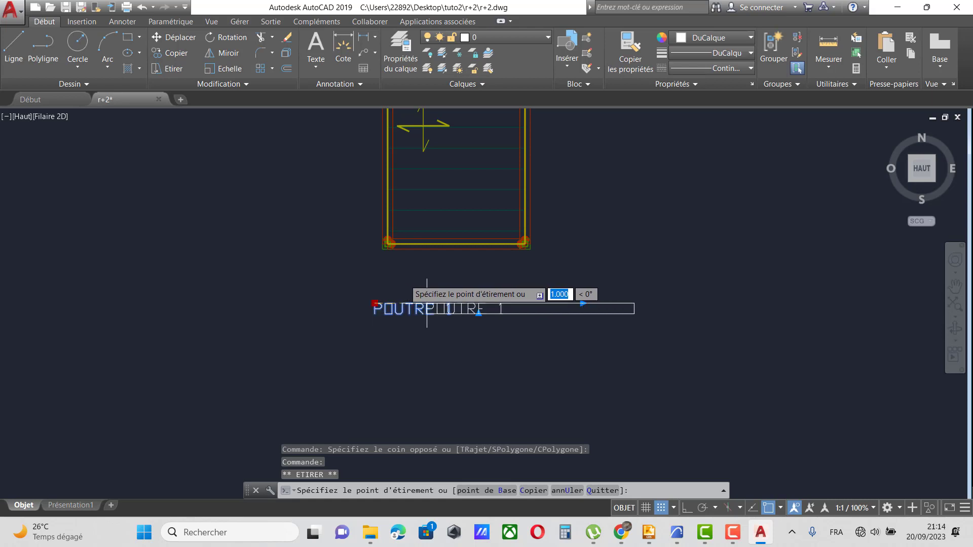
scroll(376, 304, "down", 5)
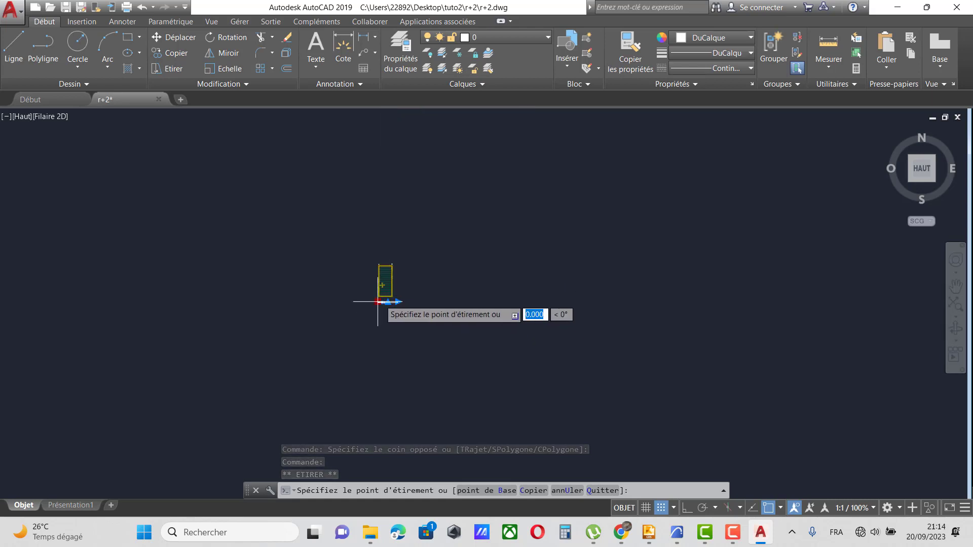
scroll(384, 325, "up", 10)
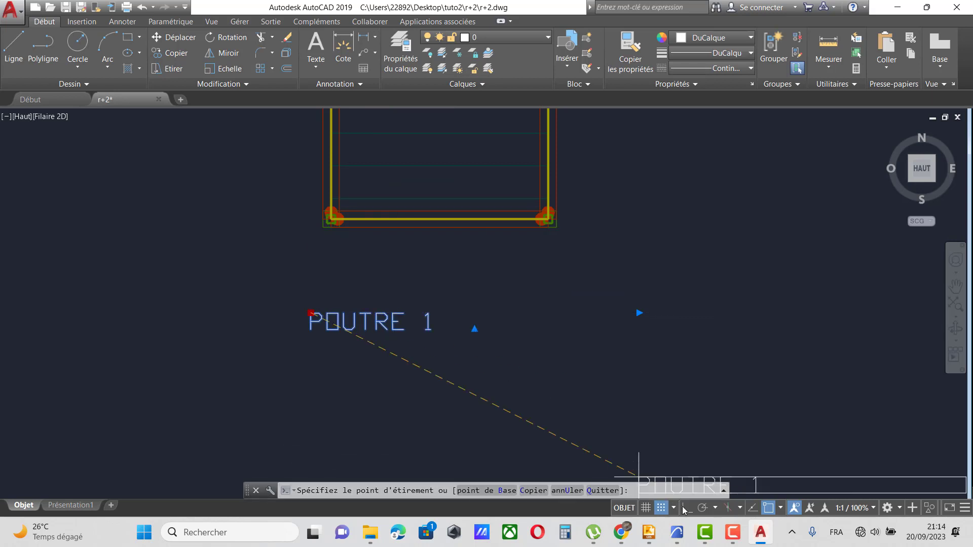
left_click(659, 508)
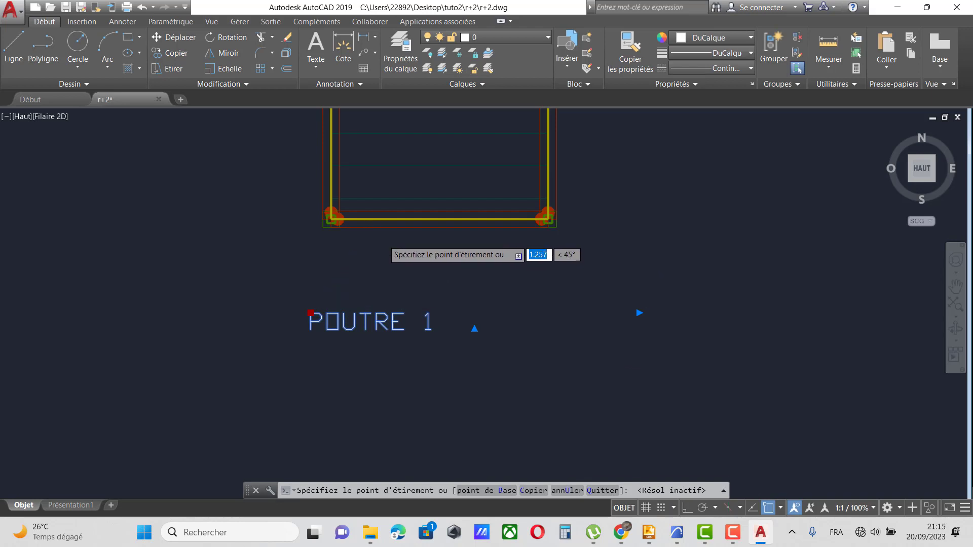
left_click(381, 257)
scroll(447, 277, "down", 6)
scroll(447, 278, "up", 8)
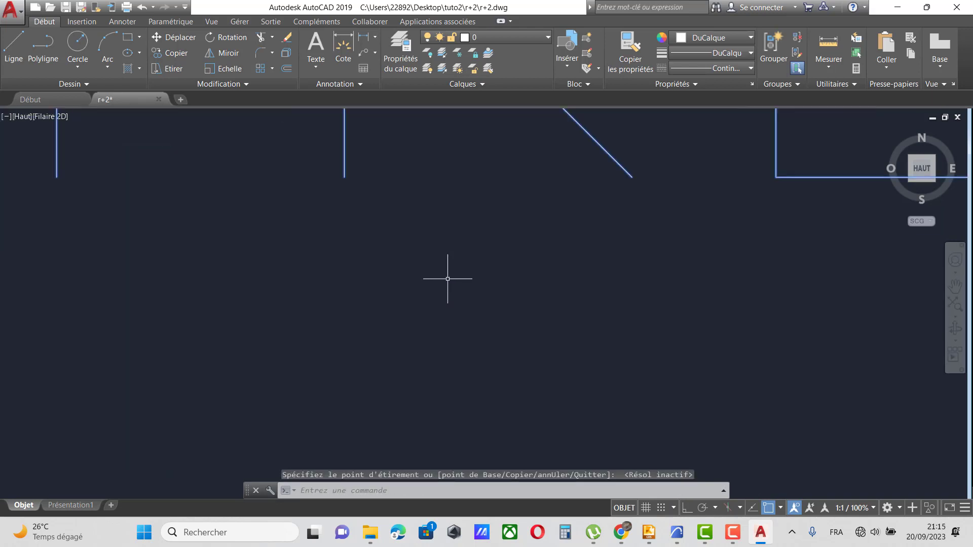
scroll(445, 304, "down", 5)
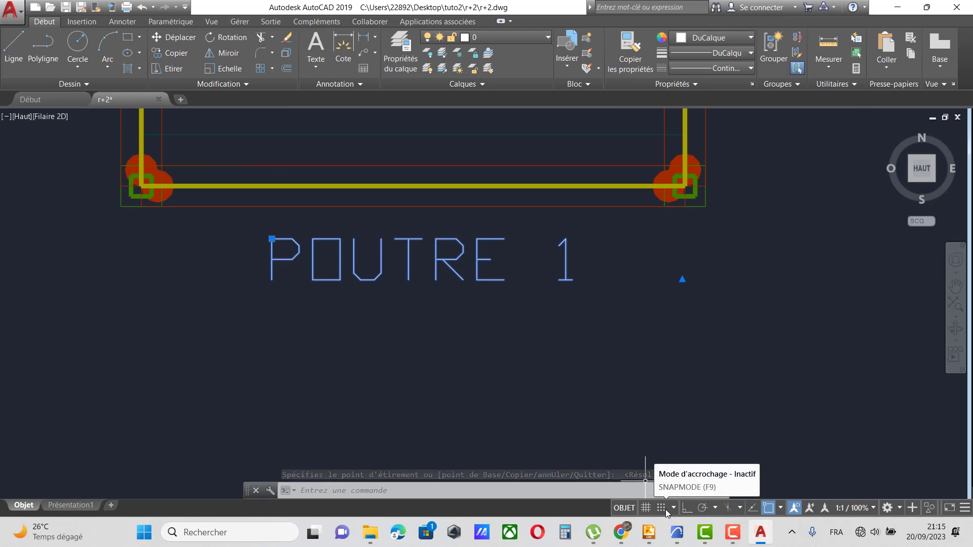
key("Escape")
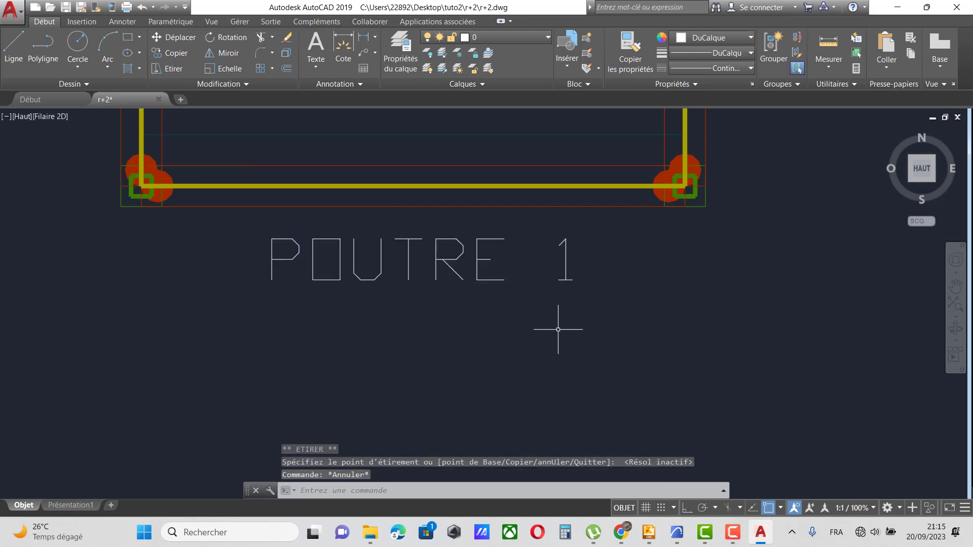
scroll(355, 211, "down", 8)
scroll(337, 288, "up", 8)
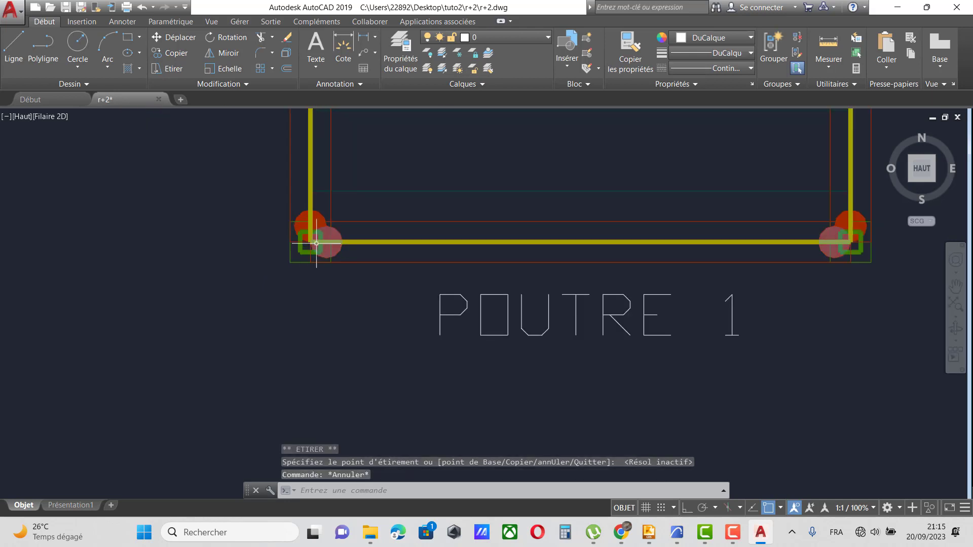
scroll(309, 248, "up", 5)
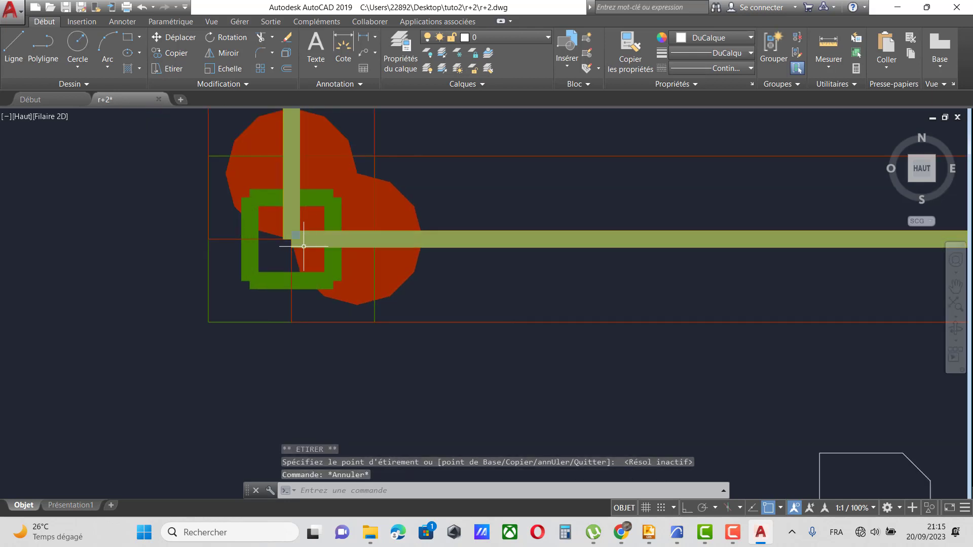
left_click(14, 48)
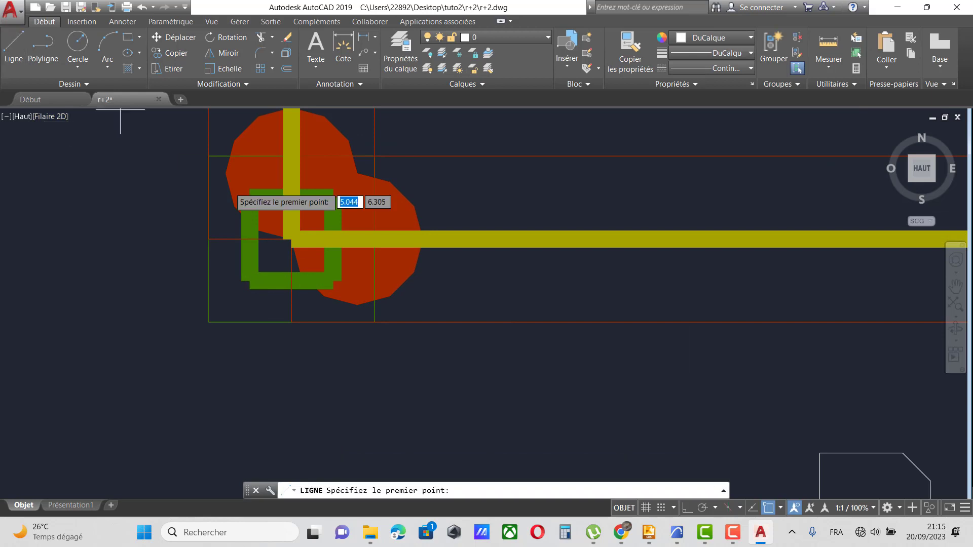
left_click(291, 238)
key("Escape")
scroll(248, 264, "down", 4)
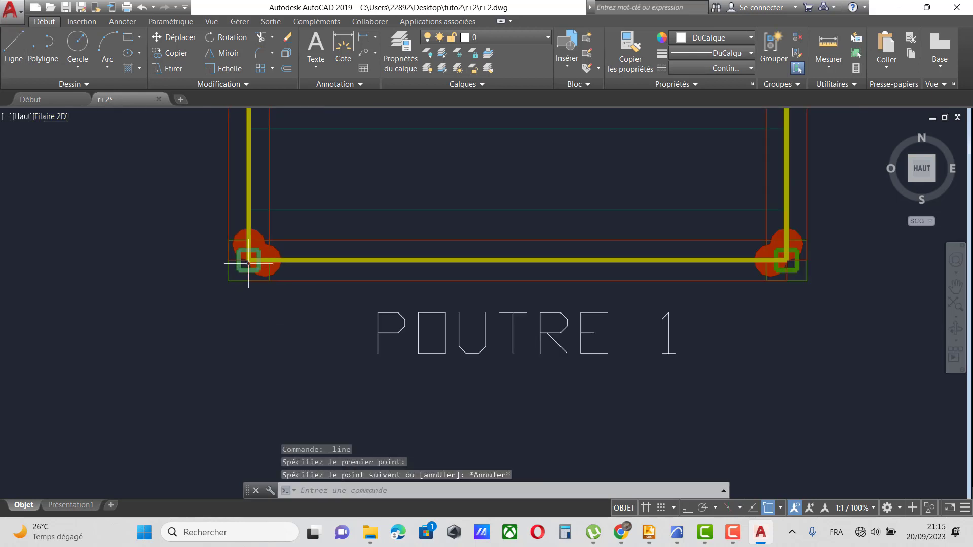
scroll(458, 336, "down", 9)
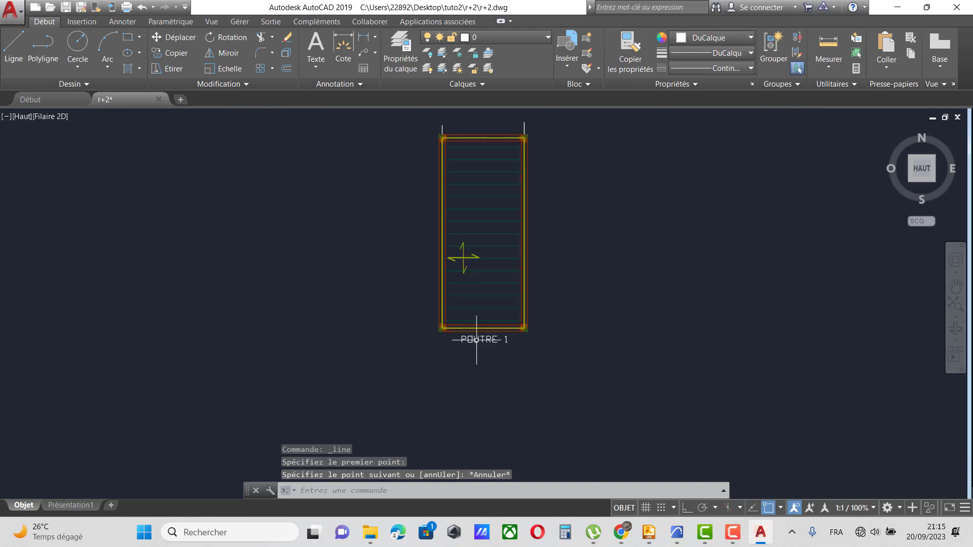
Copy the POUTRE 1 label straight up with ortho mode on, placing the copy just above the plan's top beam.
scroll(542, 326, "up", 7)
left_click(522, 381)
left_click(455, 341)
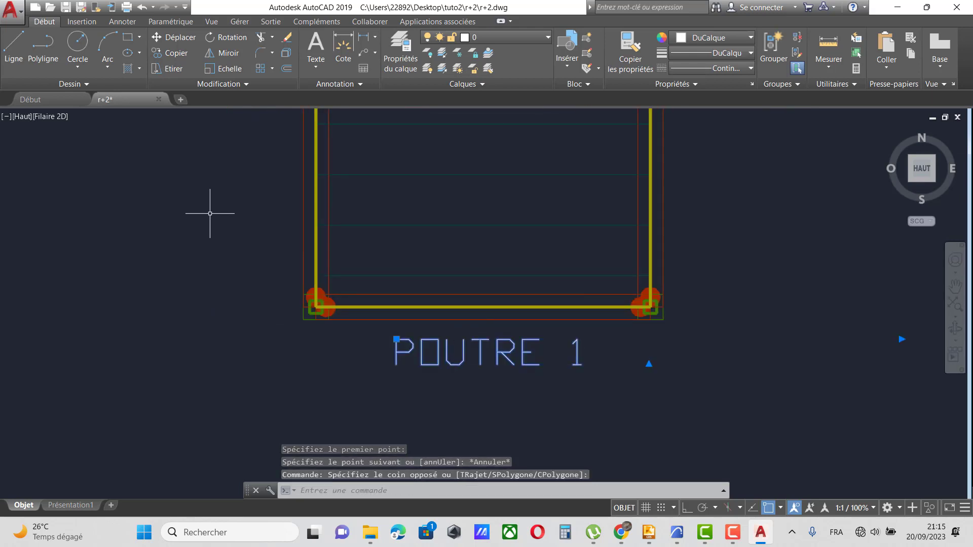
left_click(172, 53)
left_click(529, 374)
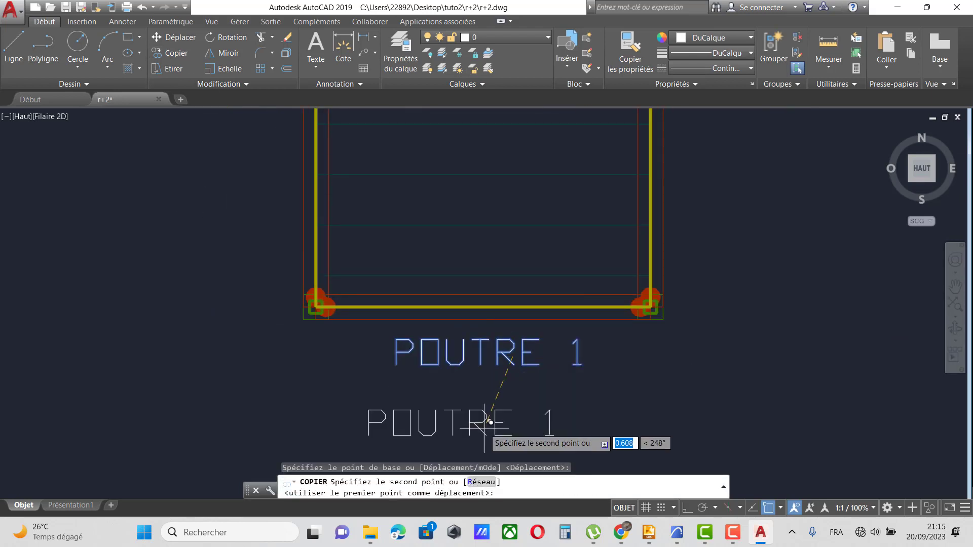
scroll(497, 394, "down", 3)
scroll(482, 190, "up", 6)
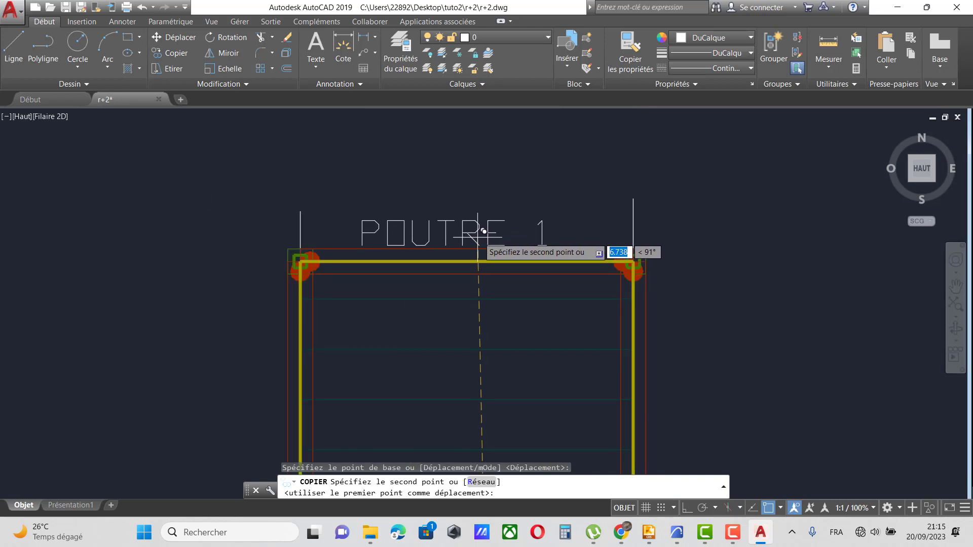
left_click(688, 508)
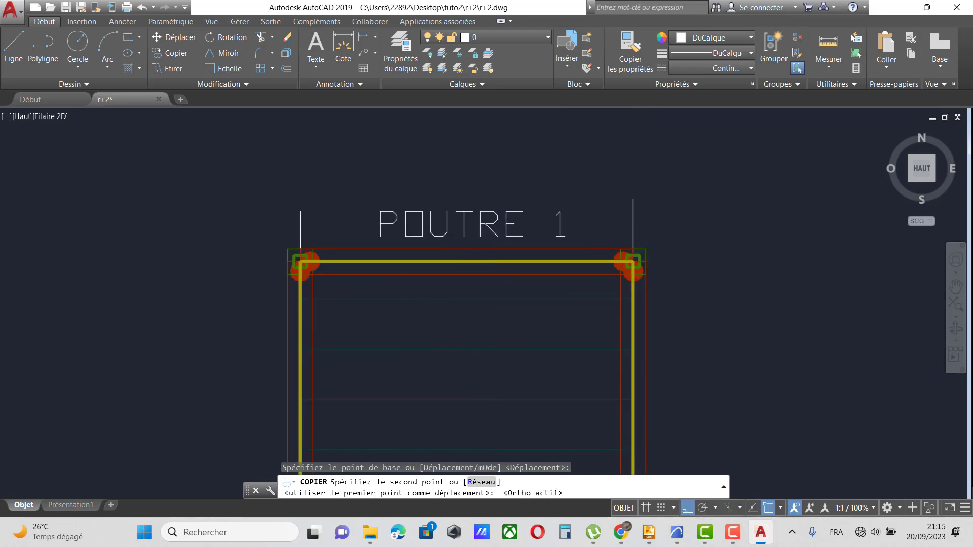
left_click(519, 229)
Turn ortho mode off, place another copy of the label beside the plan's right-hand beam and end the copying.
scroll(519, 229, "down", 4)
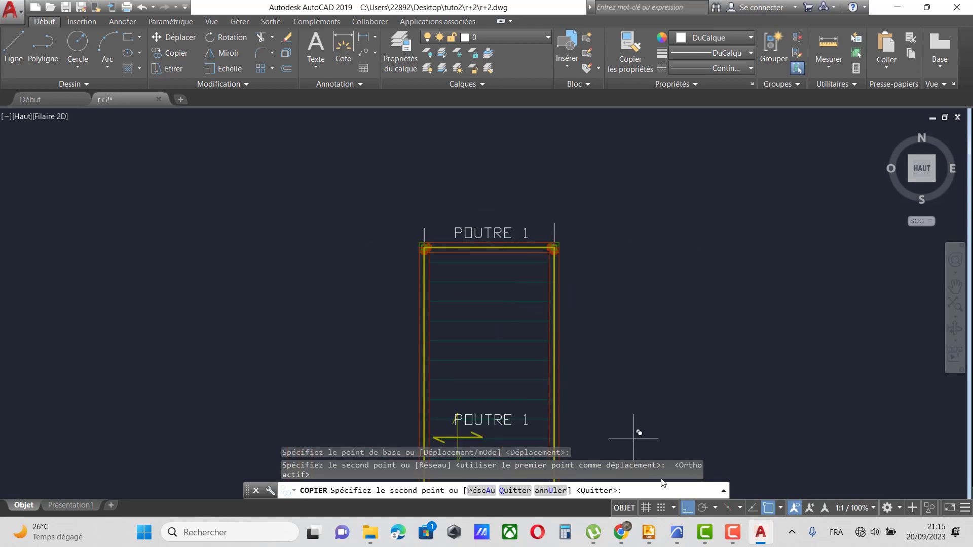
left_click(688, 508)
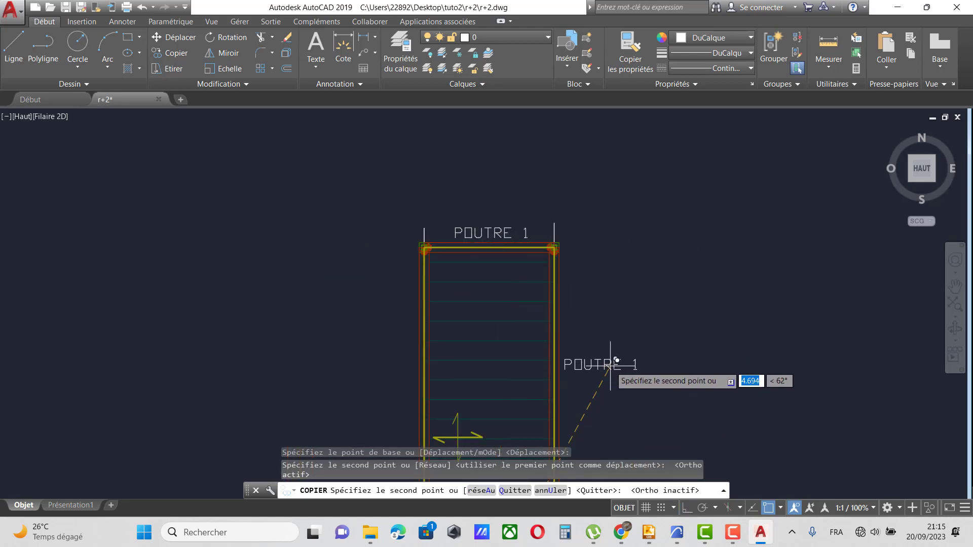
key("Escape")
left_click(630, 386)
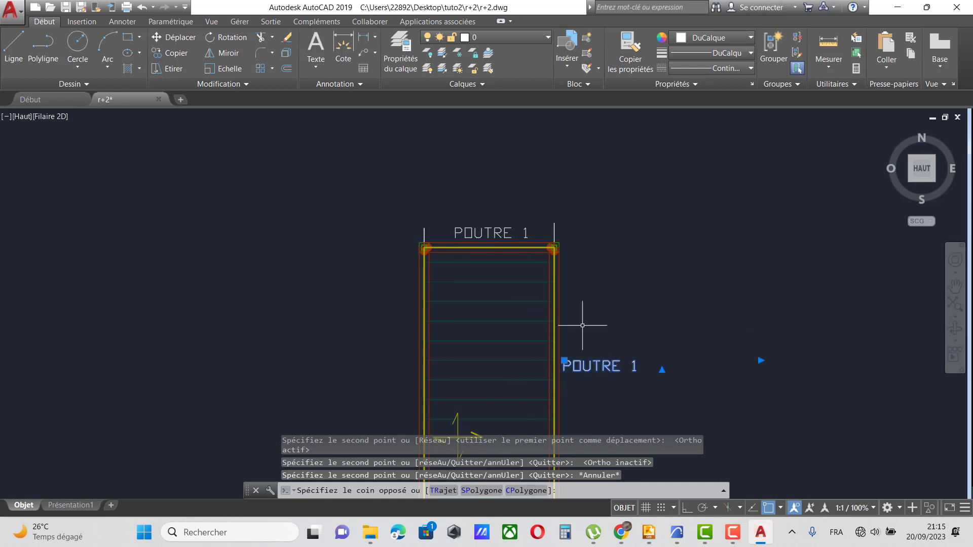
left_click(582, 326)
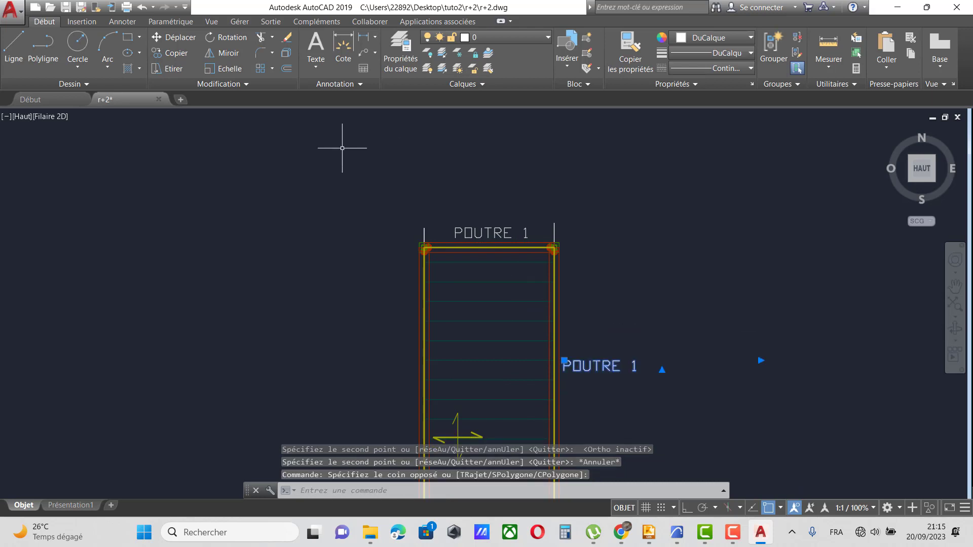
left_click(171, 39)
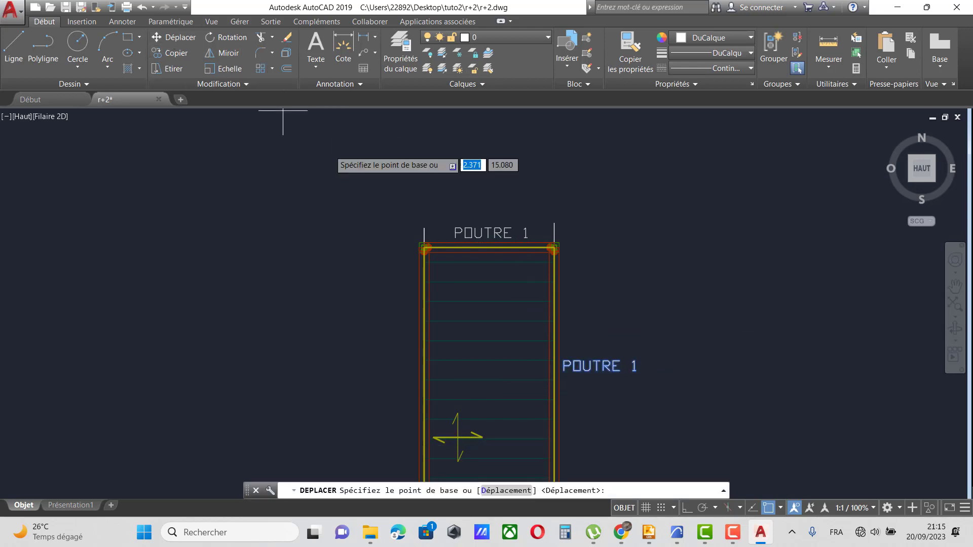
left_click(170, 59)
key("Escape")
Rotate the POUTRE 1 label beside the right-hand beam a quarter turn counter-clockwise using ortho mode, so it reads vertically.
left_click(641, 372)
left_click(599, 342)
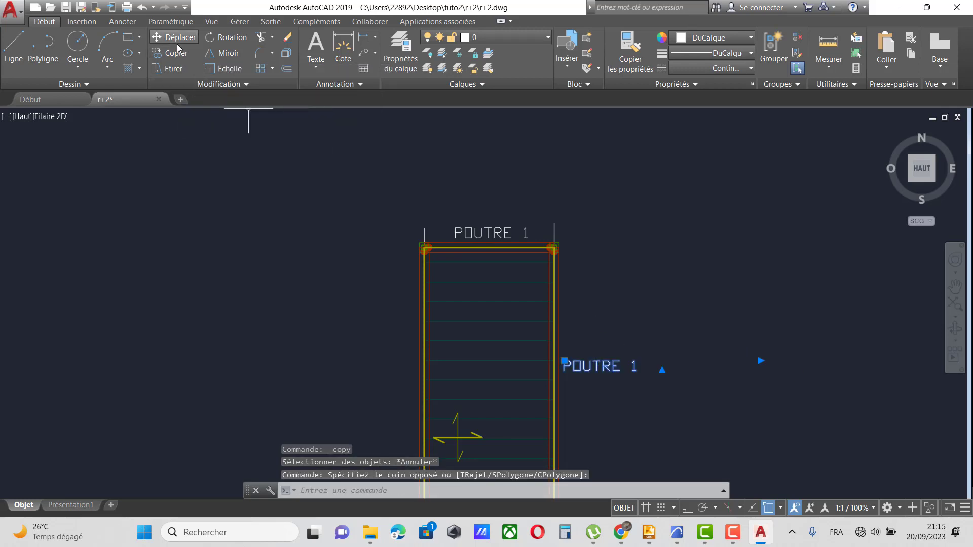
left_click(227, 37)
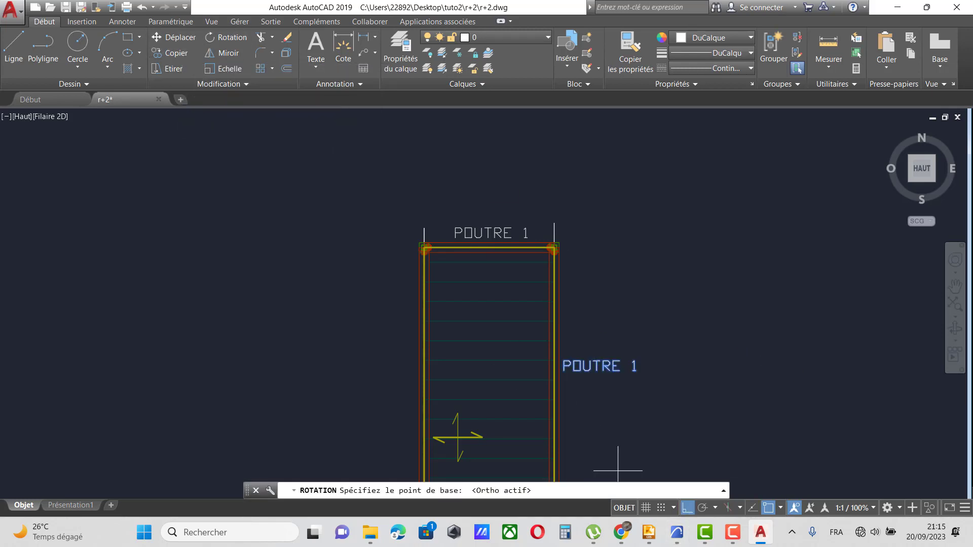
left_click(610, 363)
left_click(598, 294)
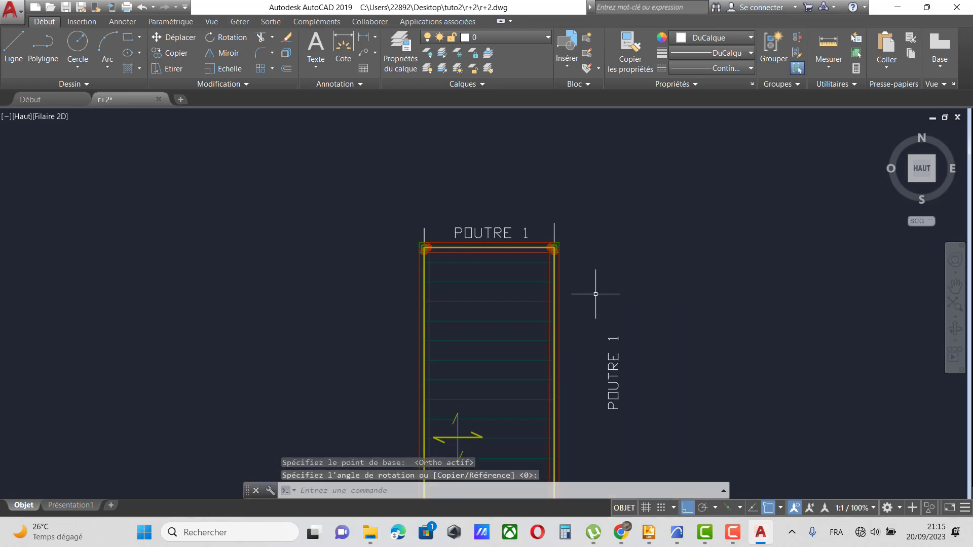
Move the vertical POUTRE 1 label with ortho mode off so it sits just outside the plan's right-hand beam.
left_click(664, 398)
left_click(620, 377)
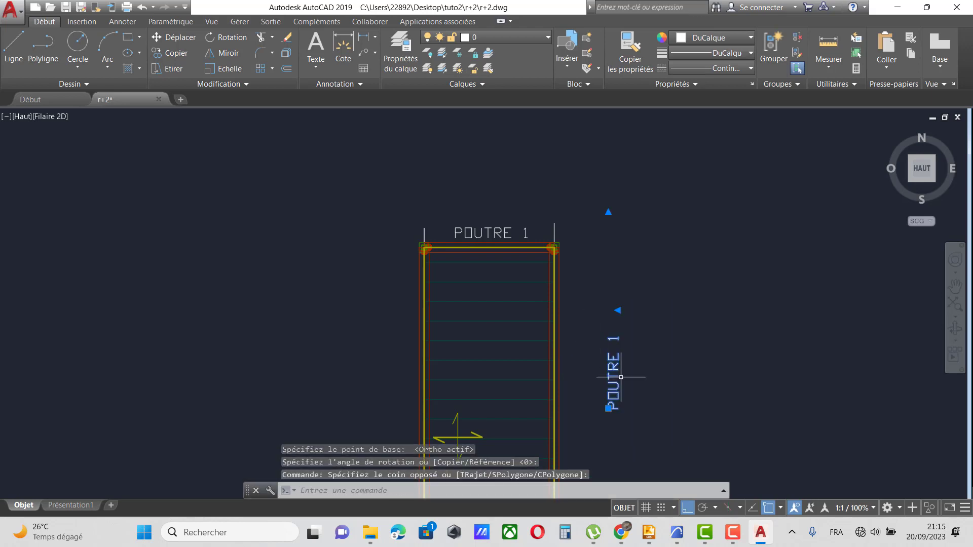
left_click(173, 37)
scroll(570, 325, "down", 2)
scroll(592, 359, "up", 2)
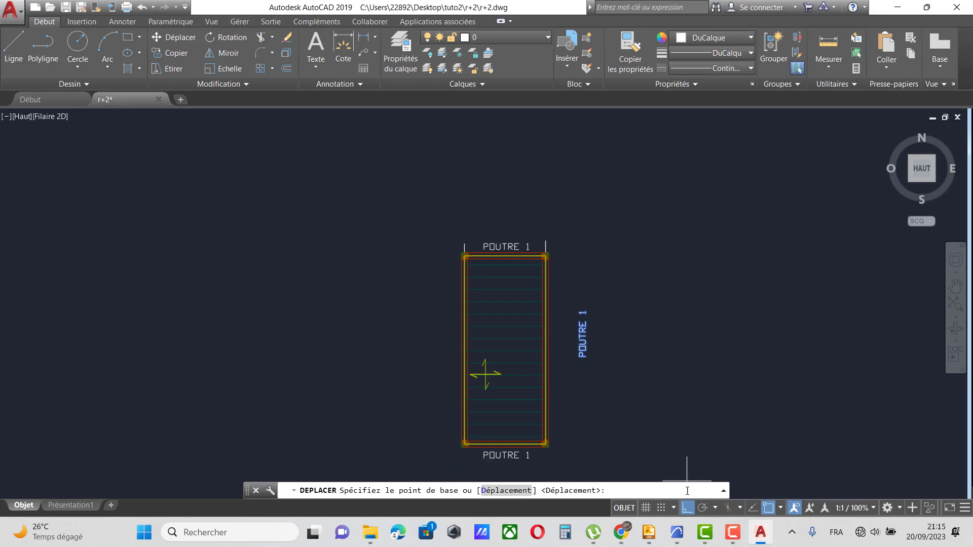
left_click(685, 513)
scroll(583, 336, "up", 2)
left_click(582, 335)
scroll(554, 307, "down", 2)
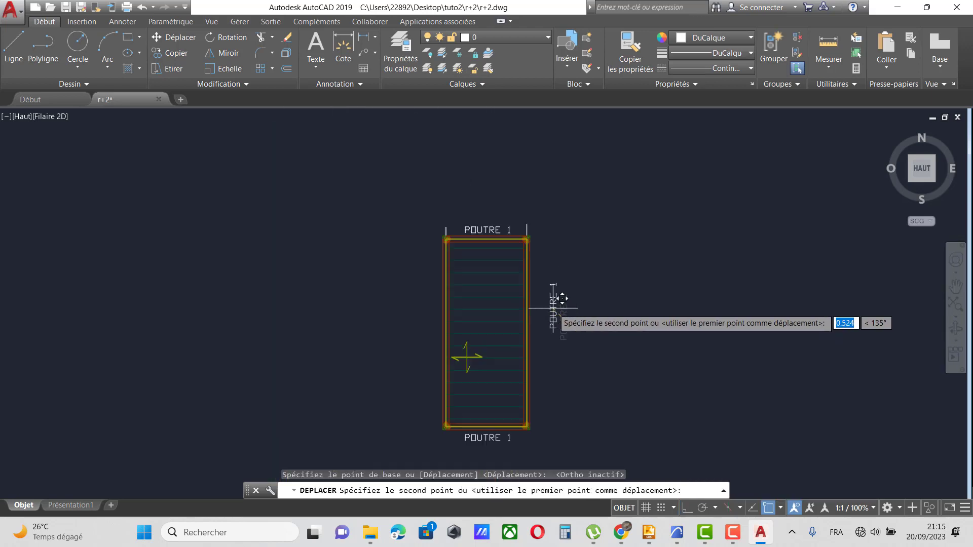
scroll(547, 326, "up", 2)
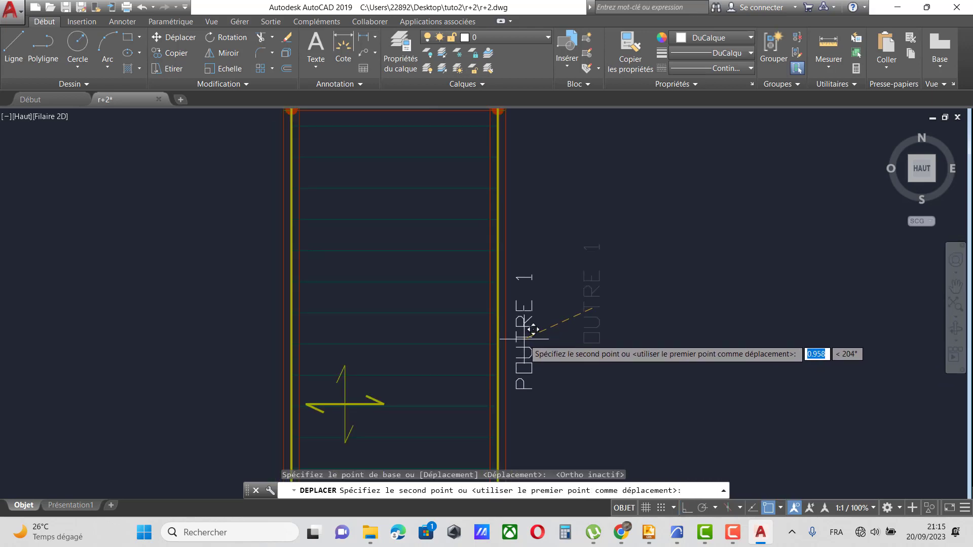
left_click(523, 338)
Copy the vertical POUTRE 1 label horizontally with ortho mode on, placing the copy just outside the plan's left-hand beam, and end the copying.
left_click(549, 363)
left_click(529, 326)
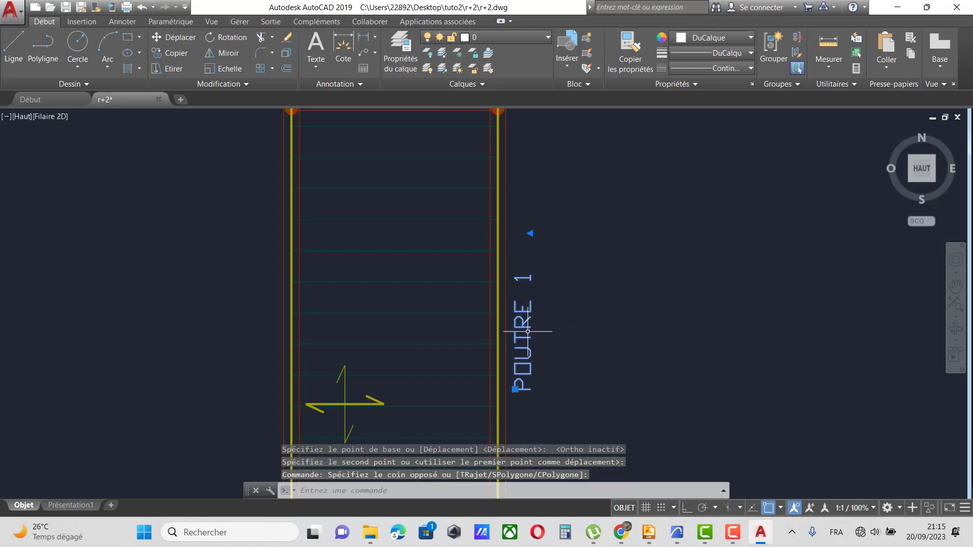
left_click(172, 53)
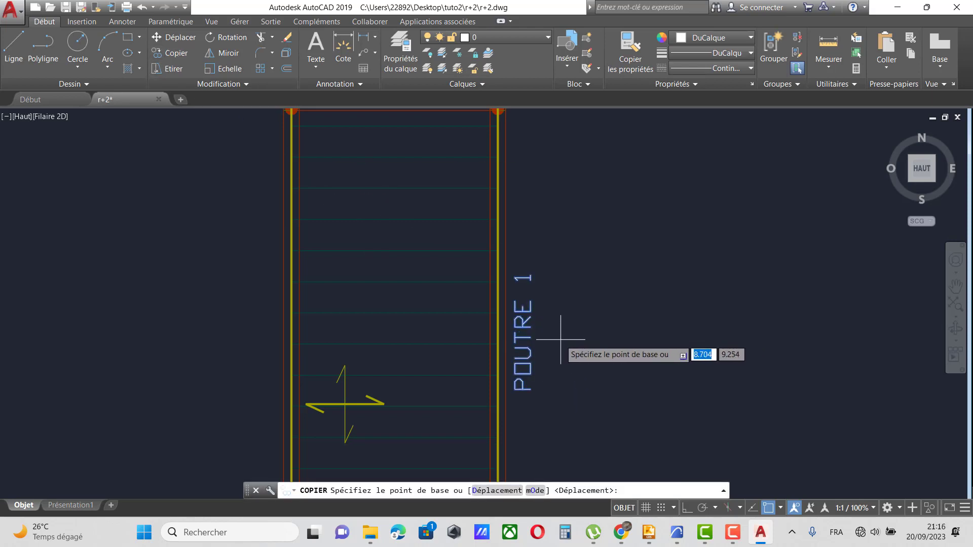
left_click(519, 343)
left_click(683, 510)
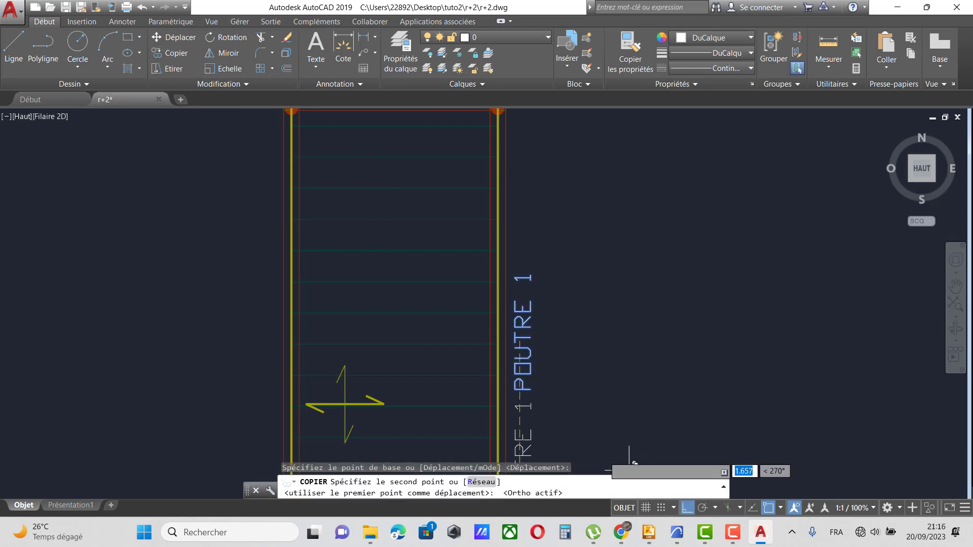
left_click(272, 340)
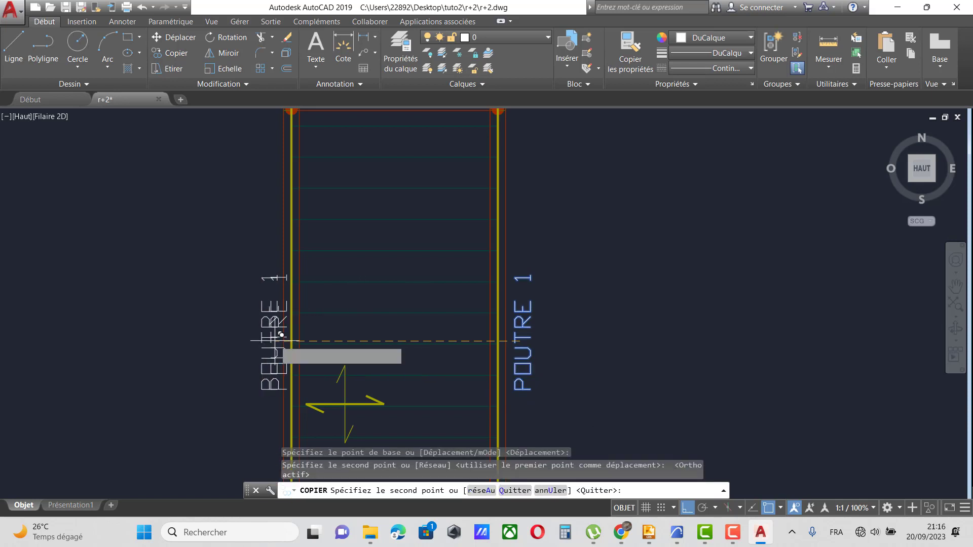
scroll(445, 293, "down", 5)
key("Escape")
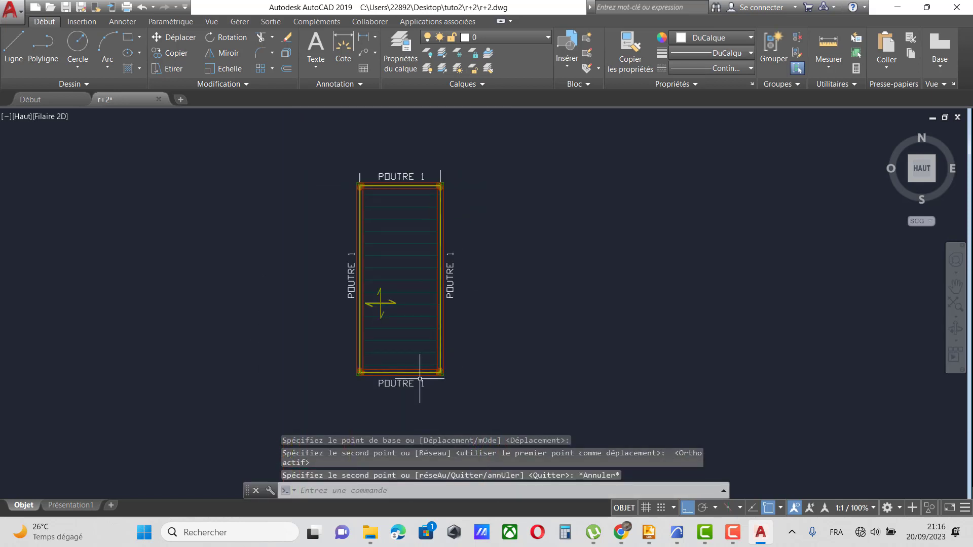
Change the text of the two vertical labels beside the plan's left-hand and right-hand beams to POUTRE 2.
scroll(385, 391, "up", 4)
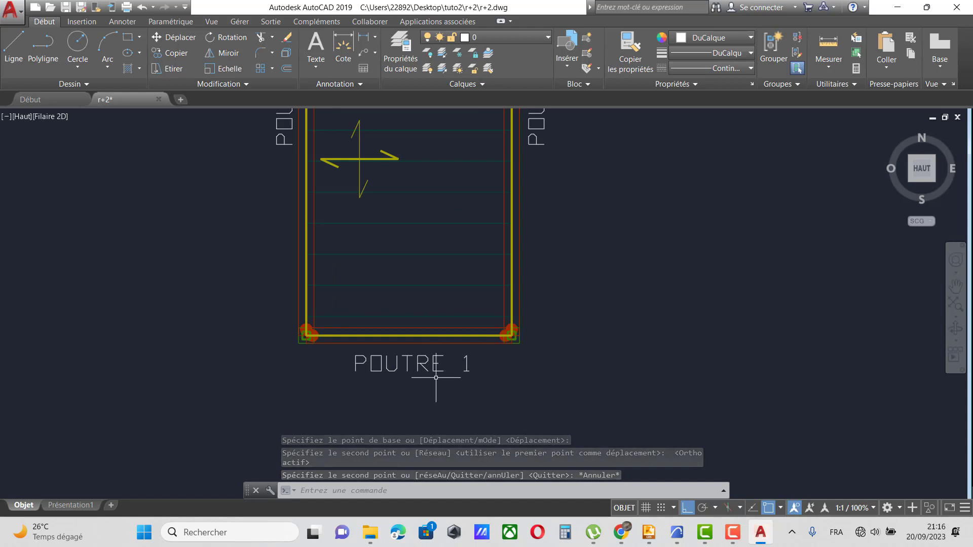
scroll(437, 388, "down", 2)
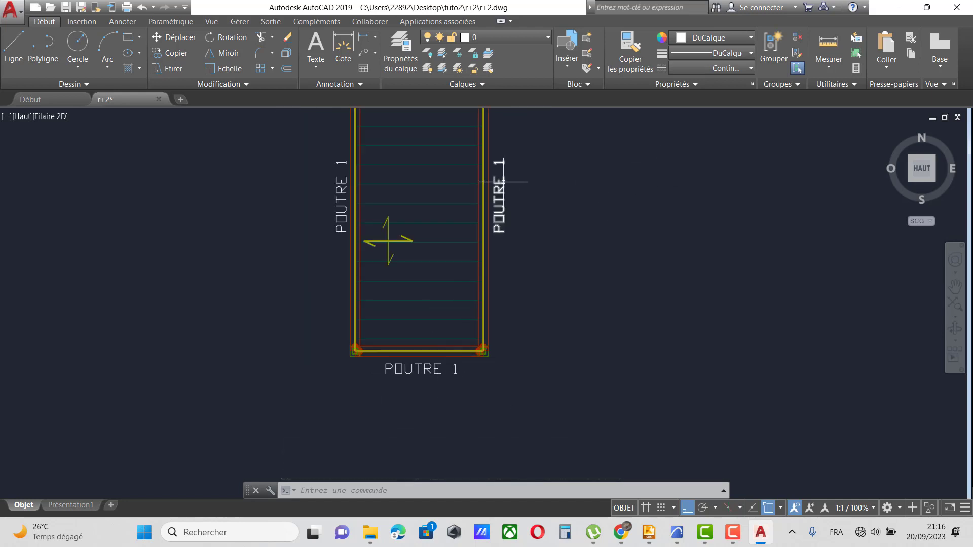
double_click(341, 198)
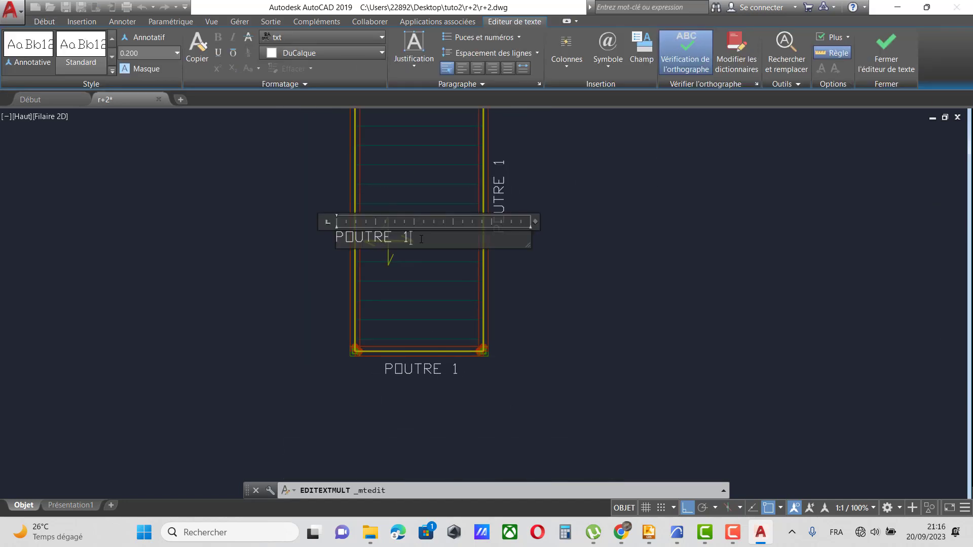
key("BackSpace")
key("BackSpace")
left_click(525, 262)
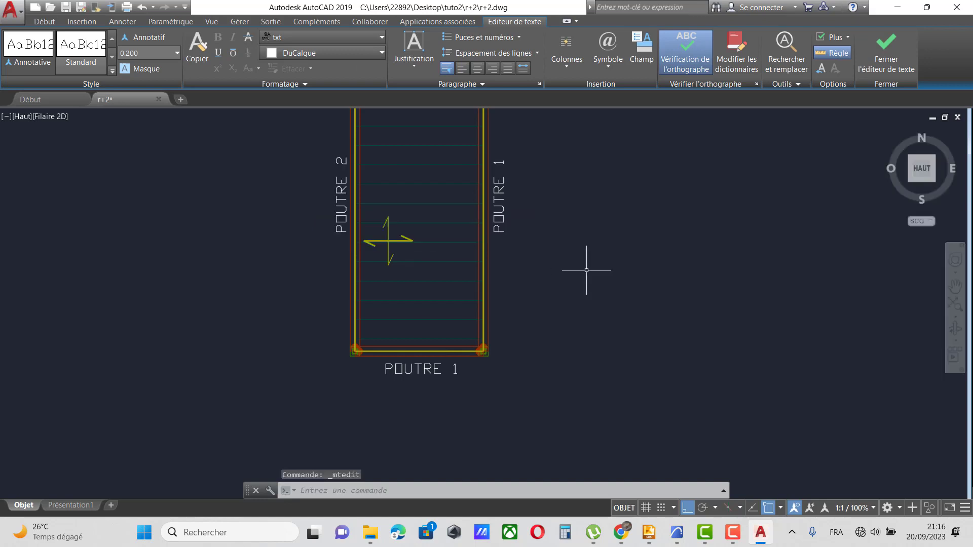
double_click(503, 215)
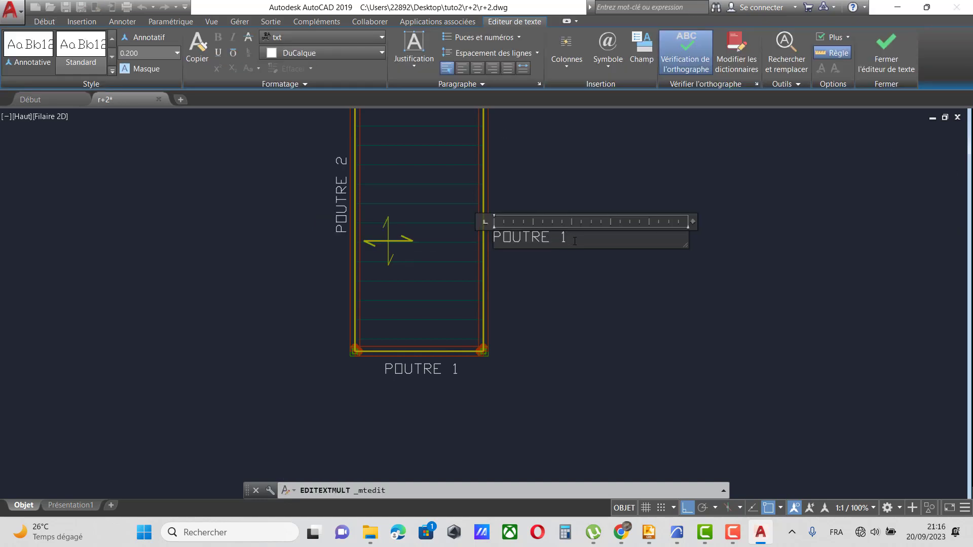
left_click(592, 317)
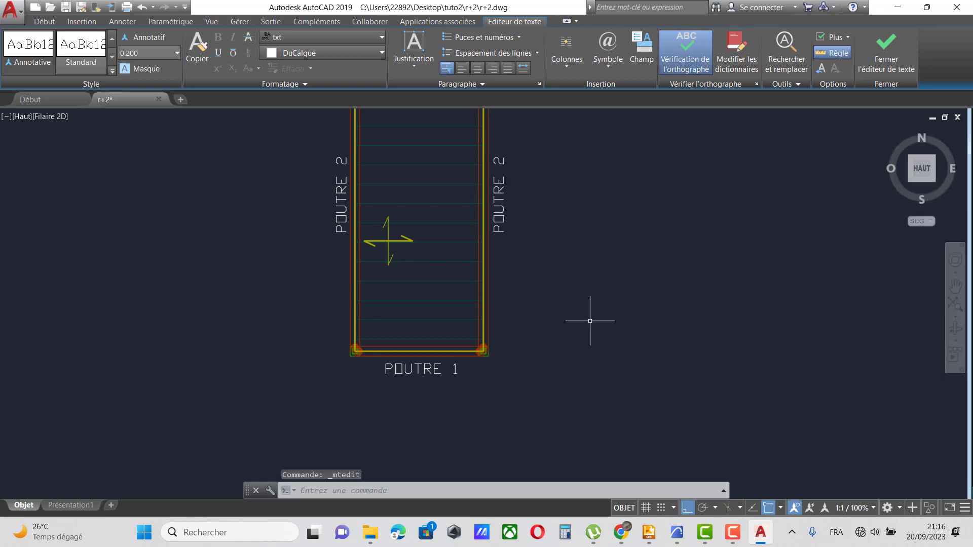
scroll(419, 233, "down", 6)
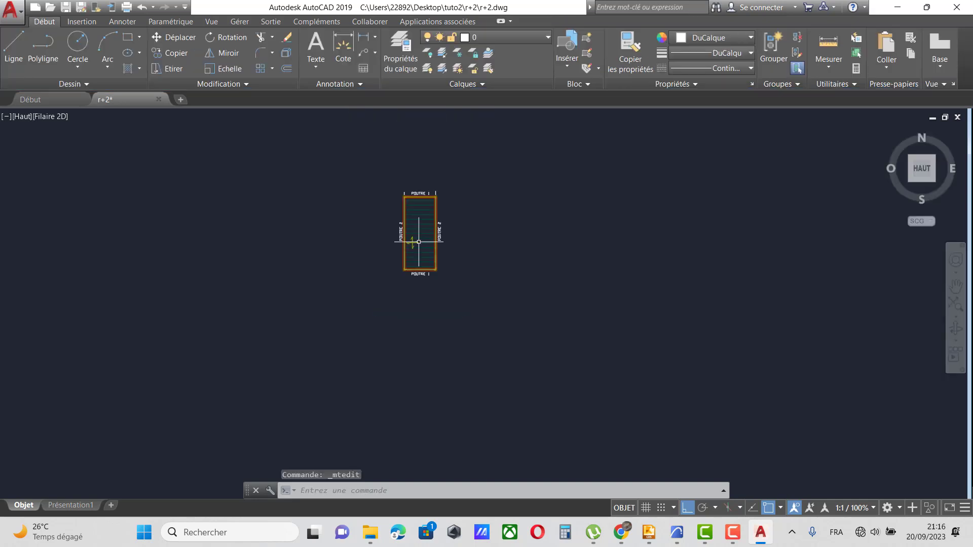
Switch to Autodesk Concrete Building Structures and select the bottom beam of the storey 2 plan.
left_click(896, 9)
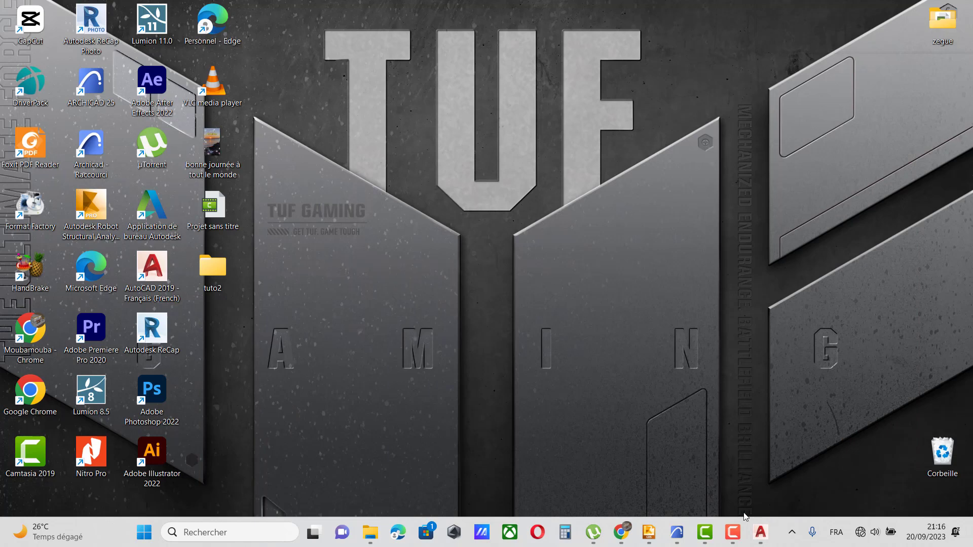
mouse_move(648, 533)
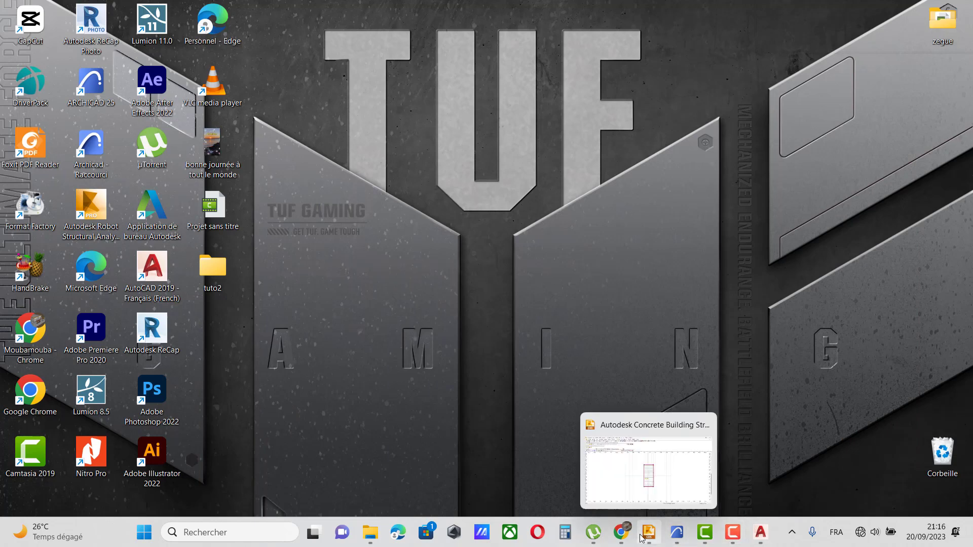
left_click(646, 504)
scroll(541, 343, "up", 2)
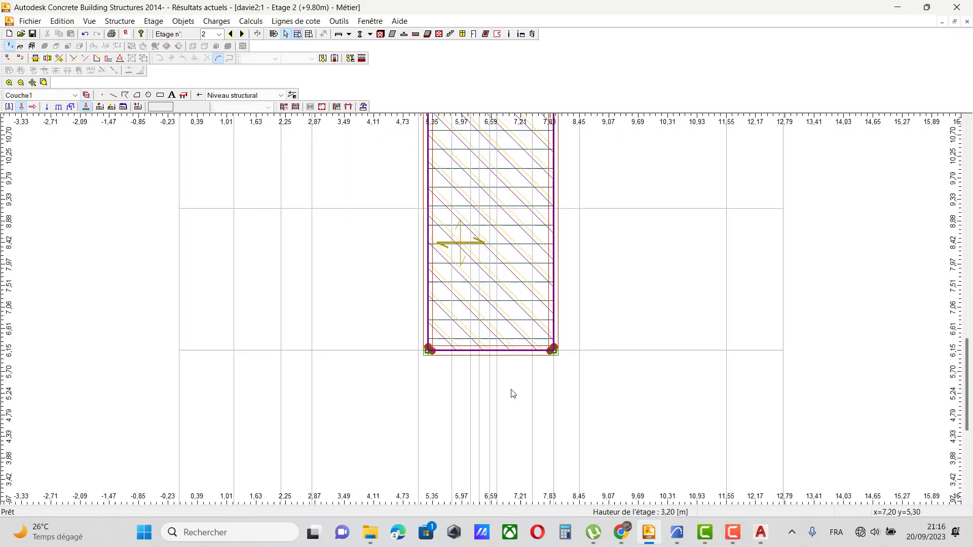
scroll(513, 393, "up", 1)
left_click(497, 352)
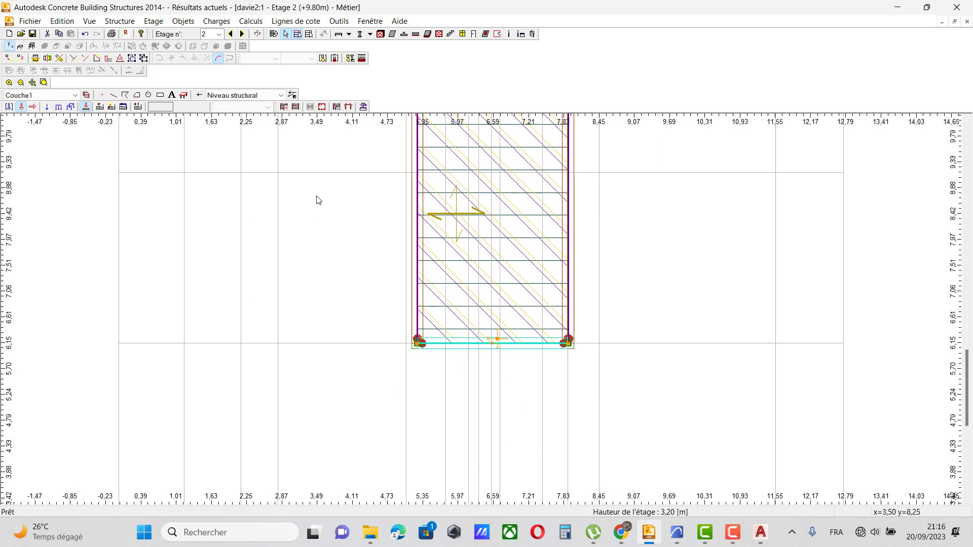
Open the RC element dimensioning (Dimensionnement des éléments BA), keep only Poutres among the object types and take the selection into account.
left_click(253, 22)
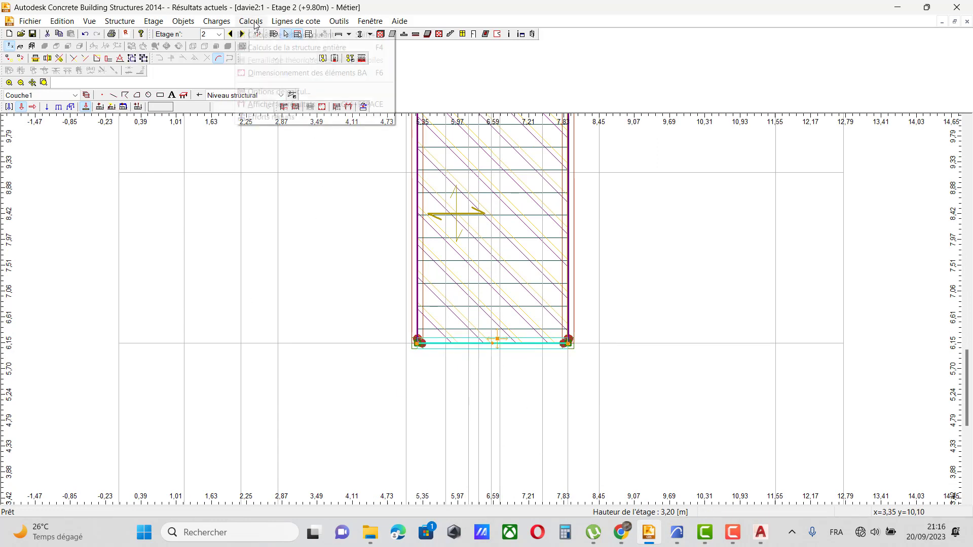
left_click(292, 74)
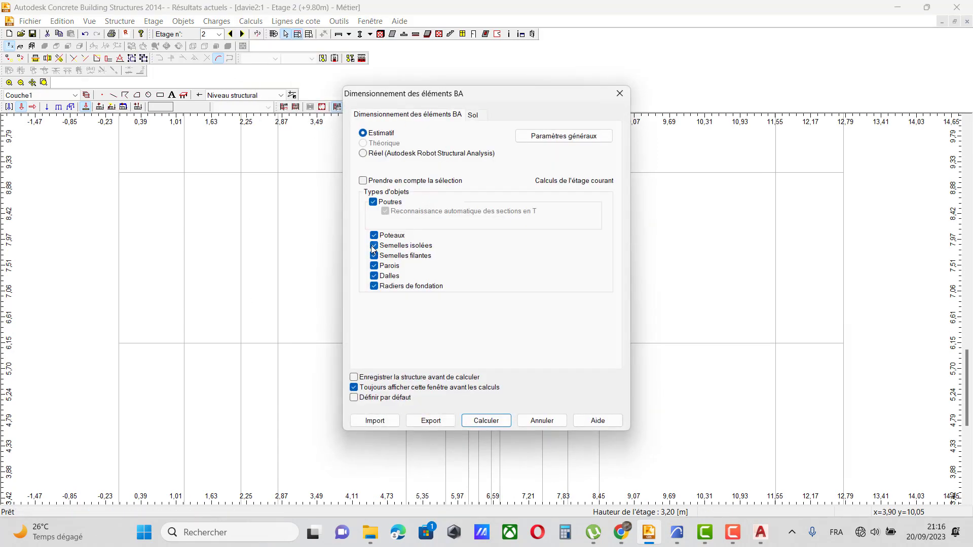
left_click(375, 246)
left_click(374, 256)
left_click(374, 266)
left_click(374, 277)
left_click(374, 287)
left_click(363, 181)
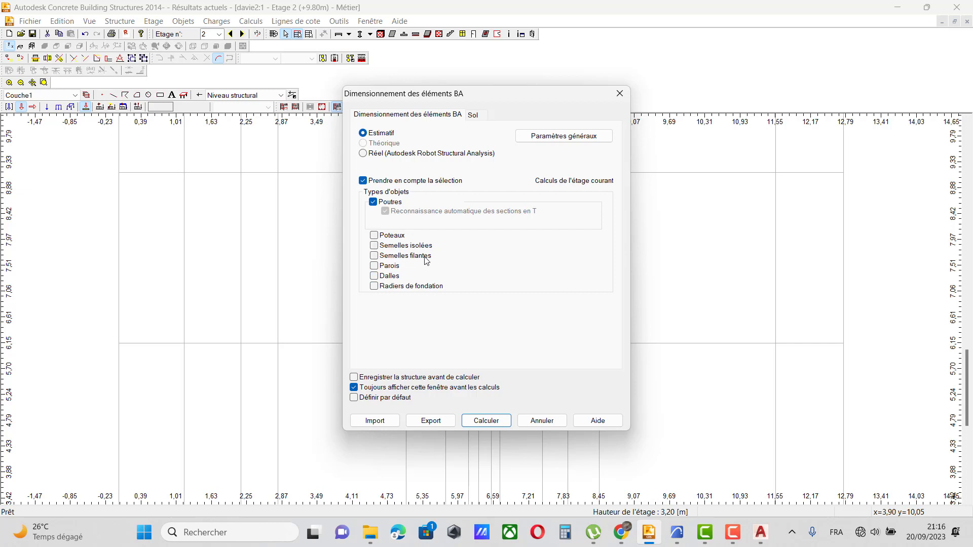
Open the beams' optimisation criteria in the general parameters and turn off the fixed height (h fixé) and fixed width (b fixé).
left_click(550, 140)
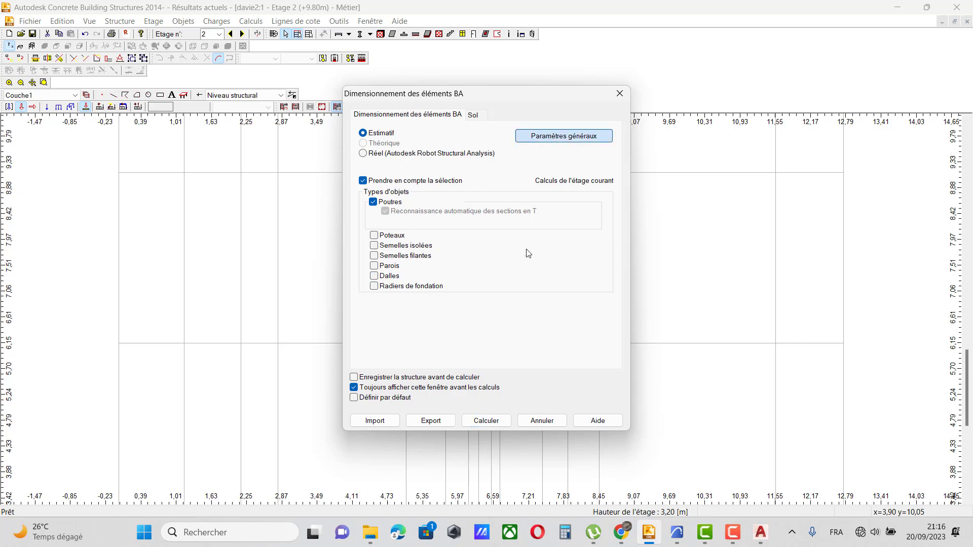
double_click(310, 180)
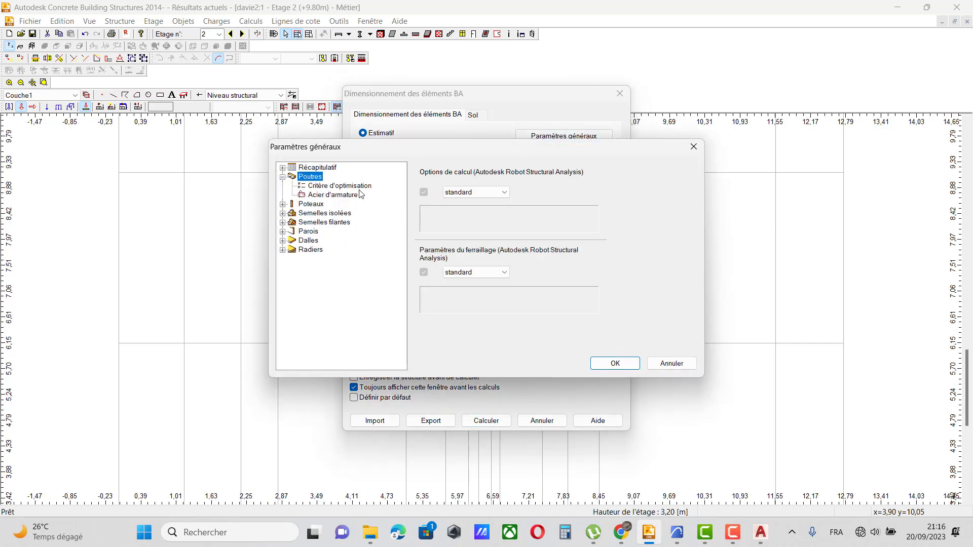
left_click(339, 185)
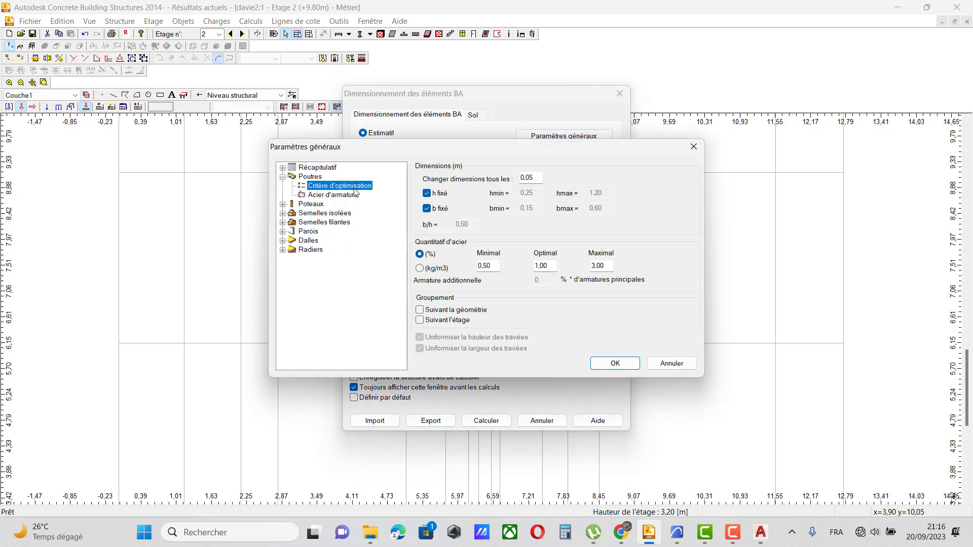
left_click(426, 194)
left_click(426, 209)
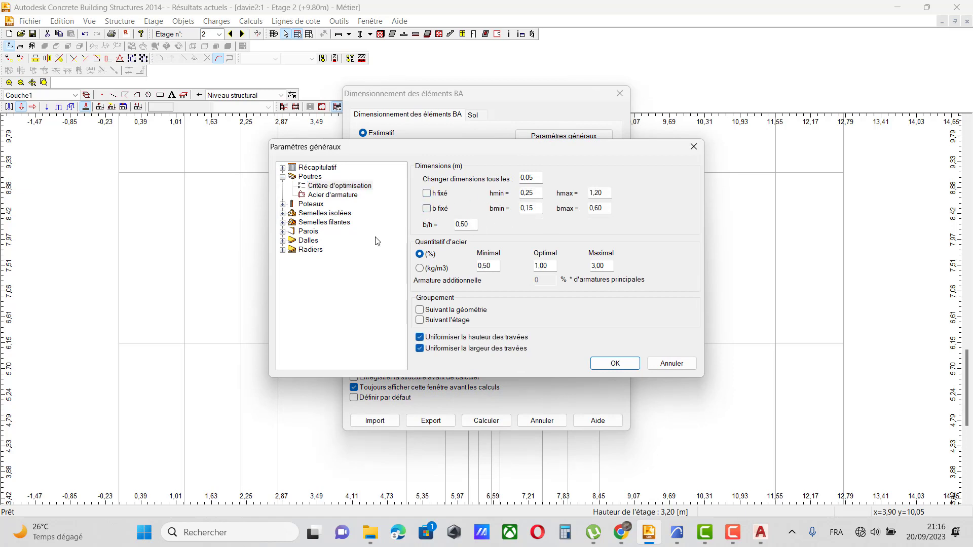
Set the beams' reinforcement steel to HA 400 for the longitudinal bars and RL 235 for the transverse bars.
left_click(342, 196)
left_click(344, 186)
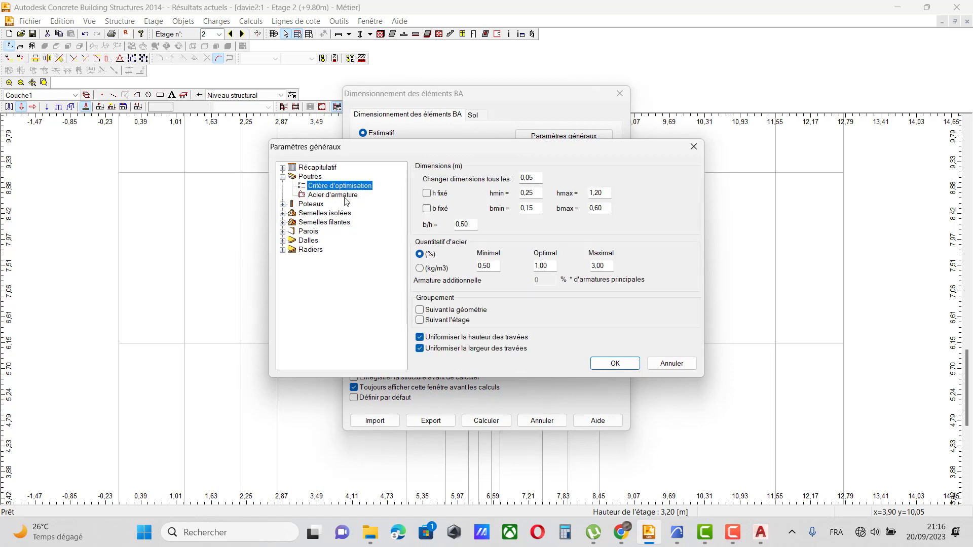
left_click(345, 197)
left_click(478, 195)
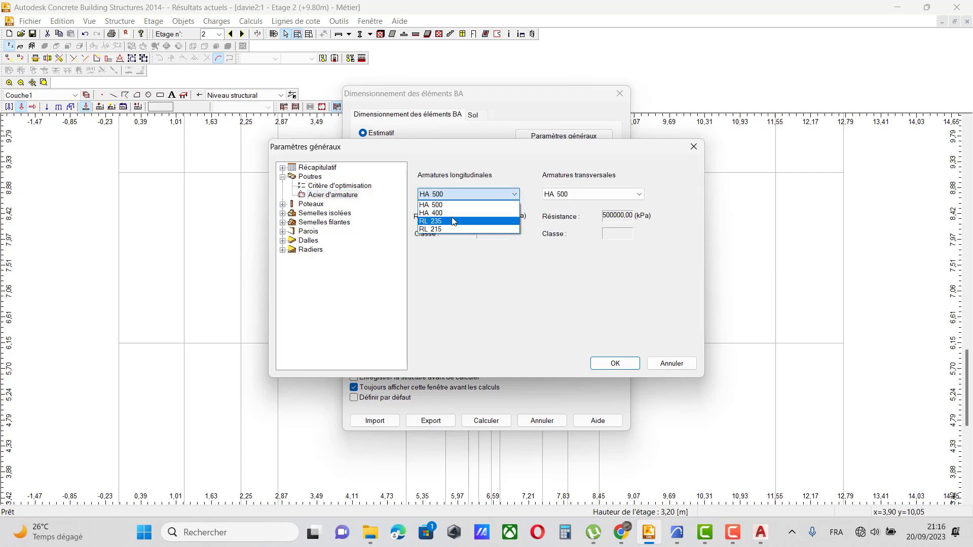
left_click(451, 213)
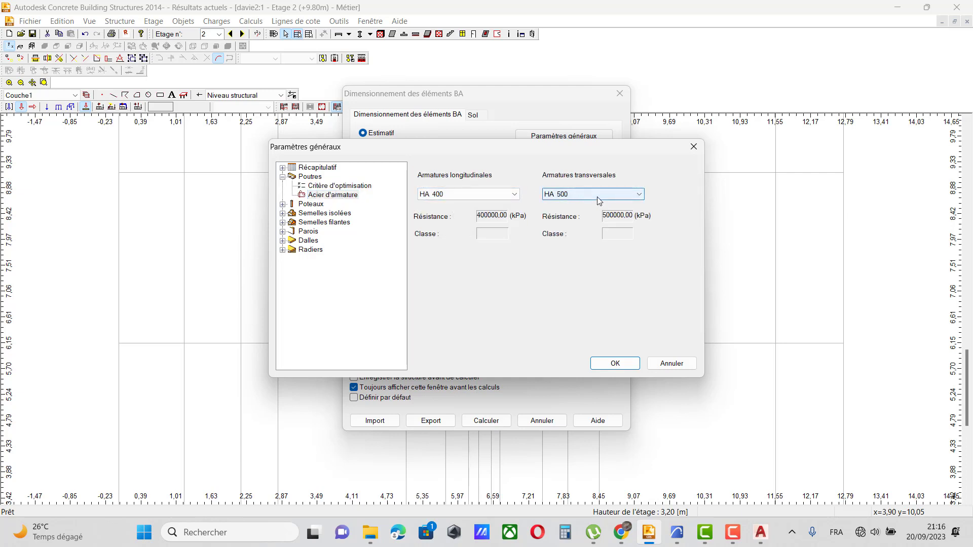
left_click(598, 198)
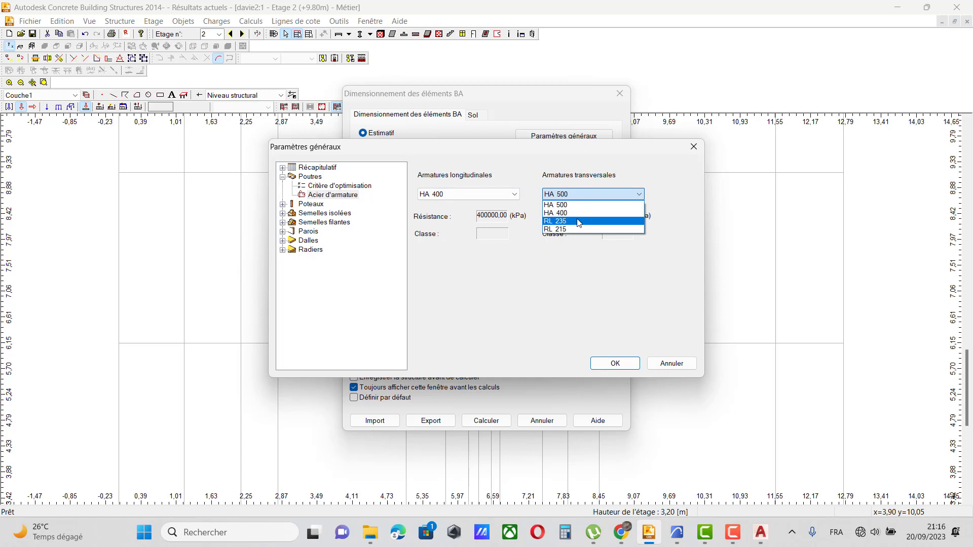
left_click(578, 222)
Set the beams' optimisation limits to 0.4 for both hmin and hmax, and 0.2 for both bmin and bmax.
left_click(340, 186)
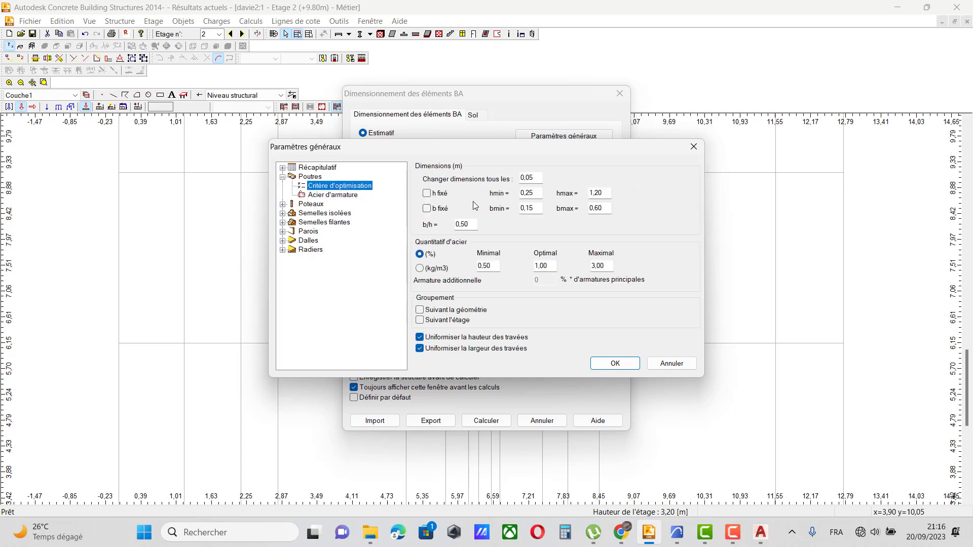
double_click(532, 193)
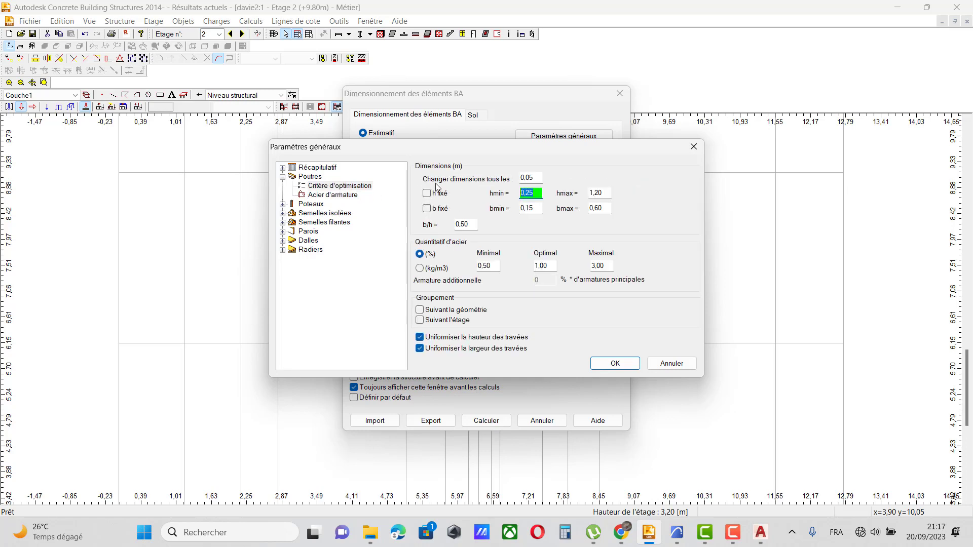
type("0,")
left_click(601, 193)
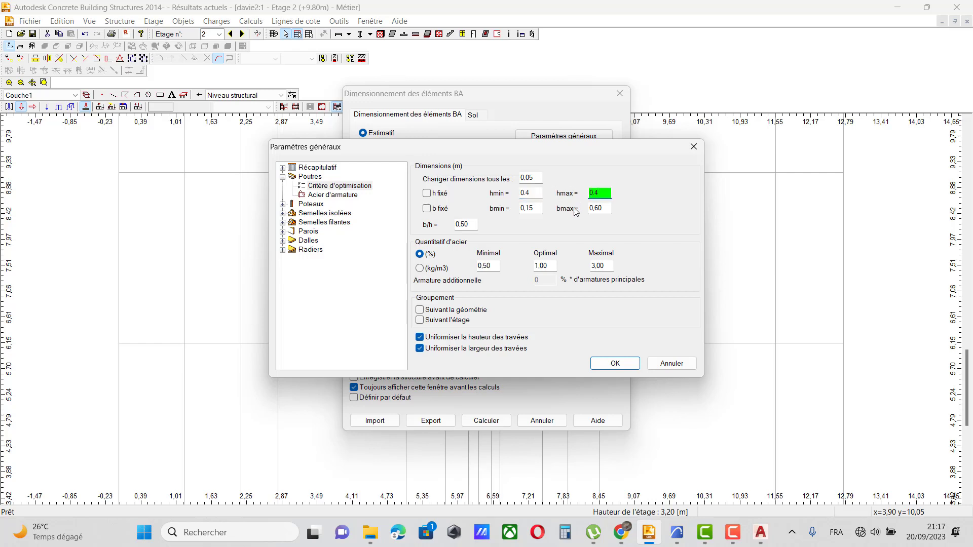
double_click(532, 208)
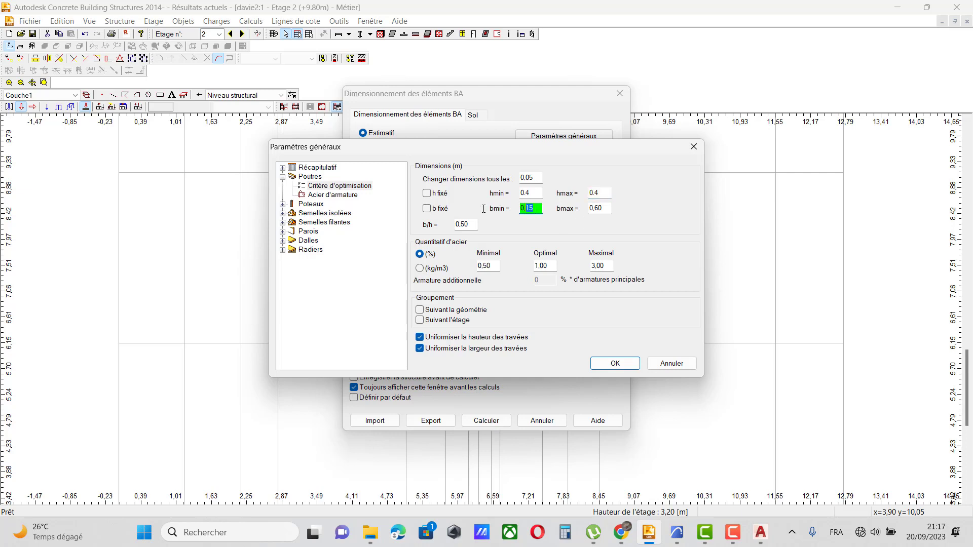
type("0.2")
double_click(596, 209)
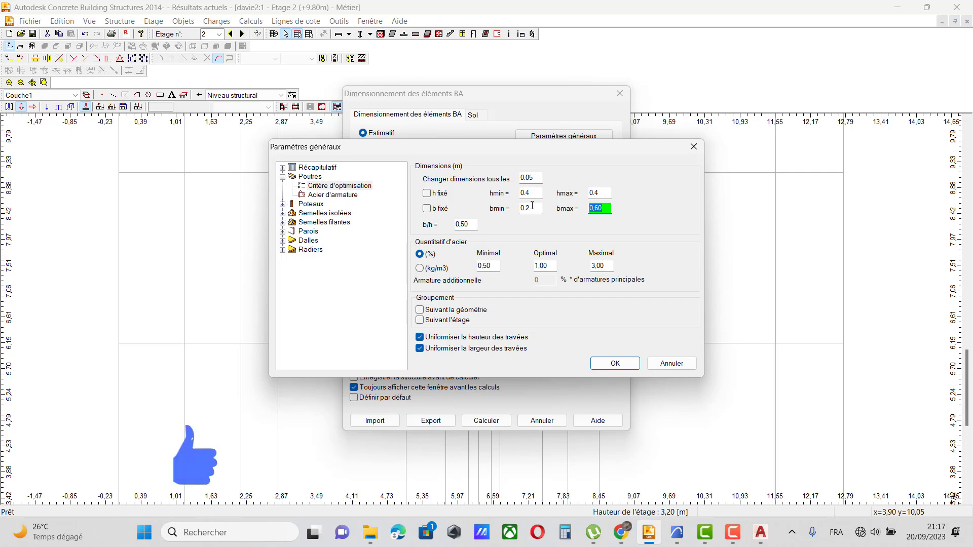
type("0.2")
Accept the beam parameters with HA 400 and RL 235 steel, run the Estimatif calculation on the selected beam, and clear the selection.
left_click(333, 194)
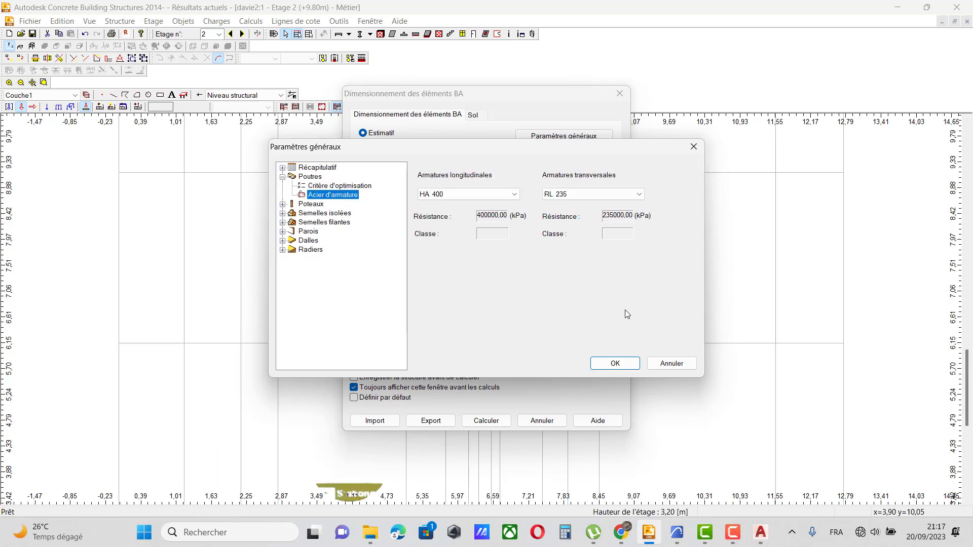
left_click(615, 364)
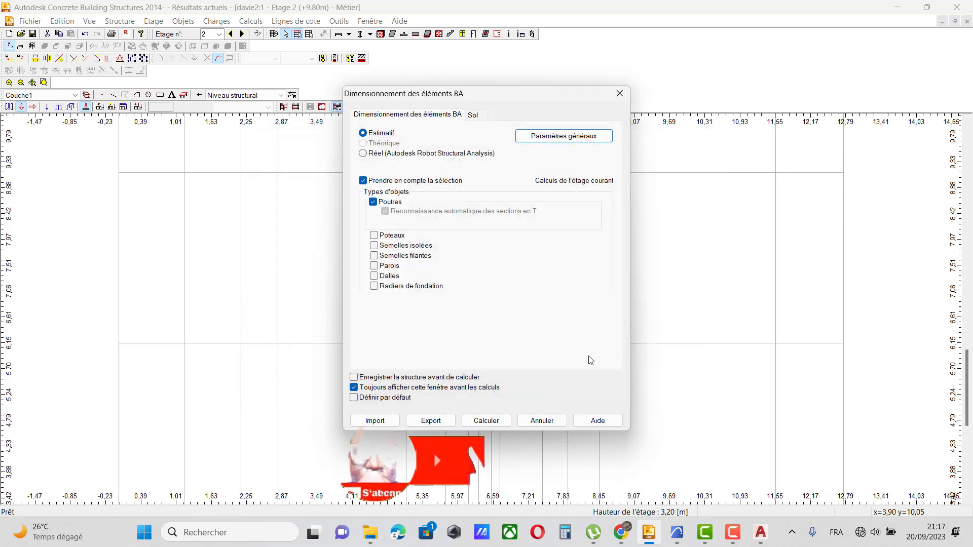
left_click(486, 420)
key("Escape")
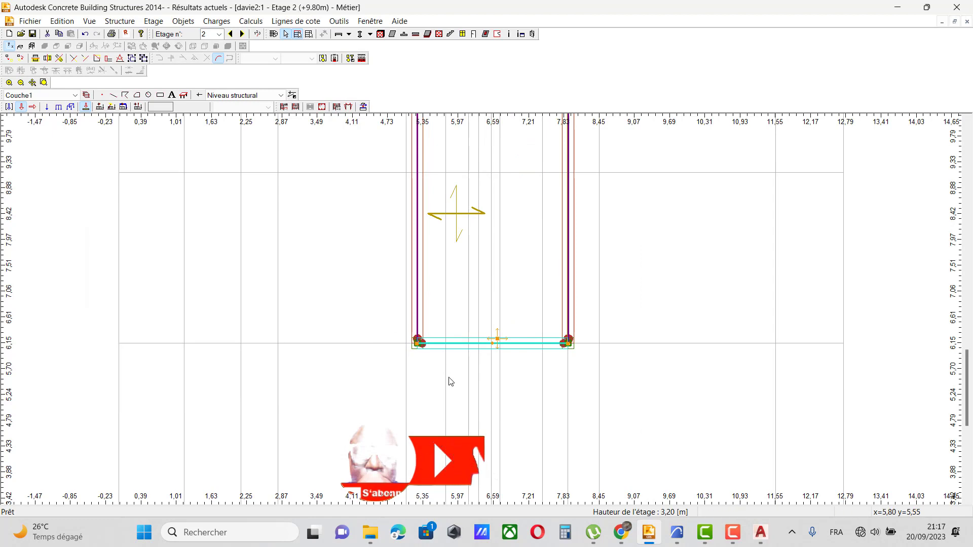
scroll(472, 380, "down", 2)
left_click(627, 263)
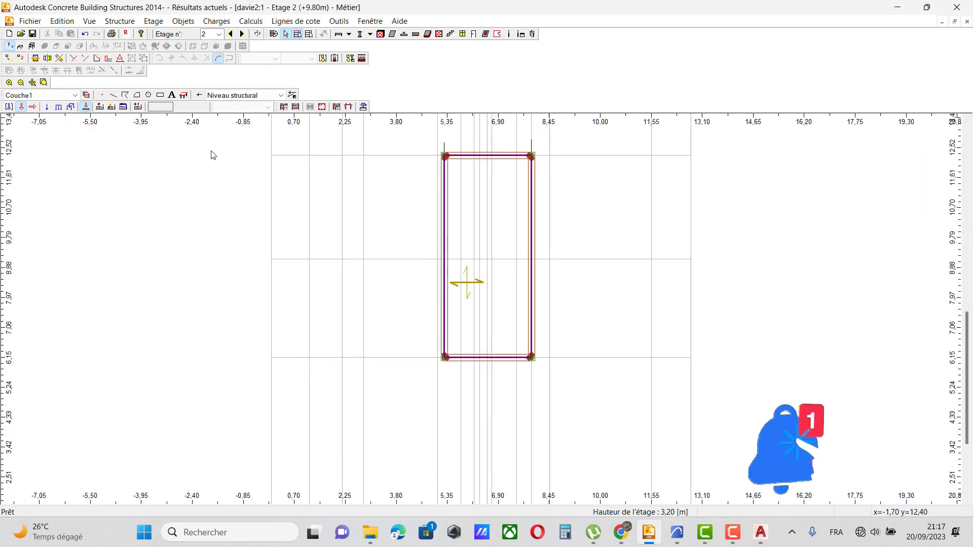
Measure the length of the plan's right-hand beam between its two end columns without keeping a drawn contour.
left_click(137, 106)
scroll(573, 397, "up", 2)
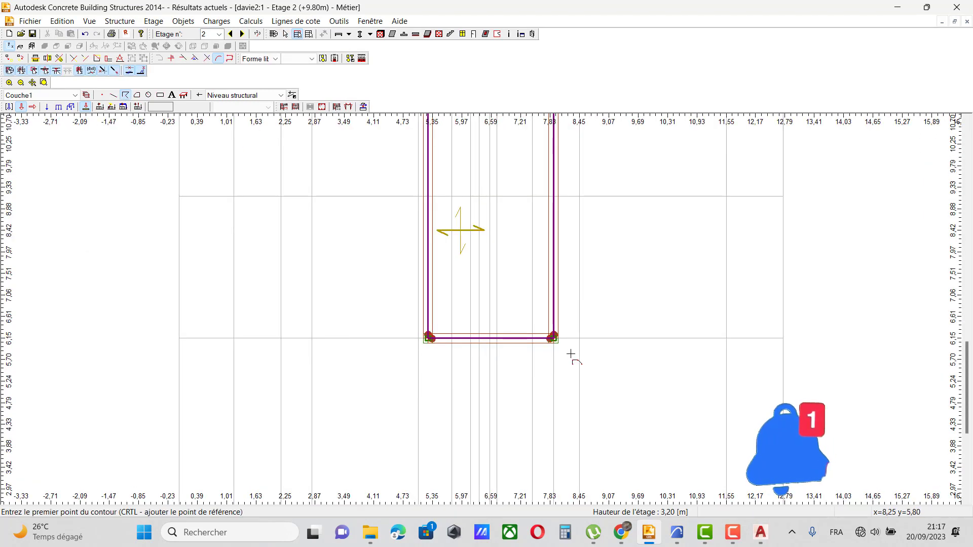
left_click(554, 339)
scroll(539, 452, "down", 2)
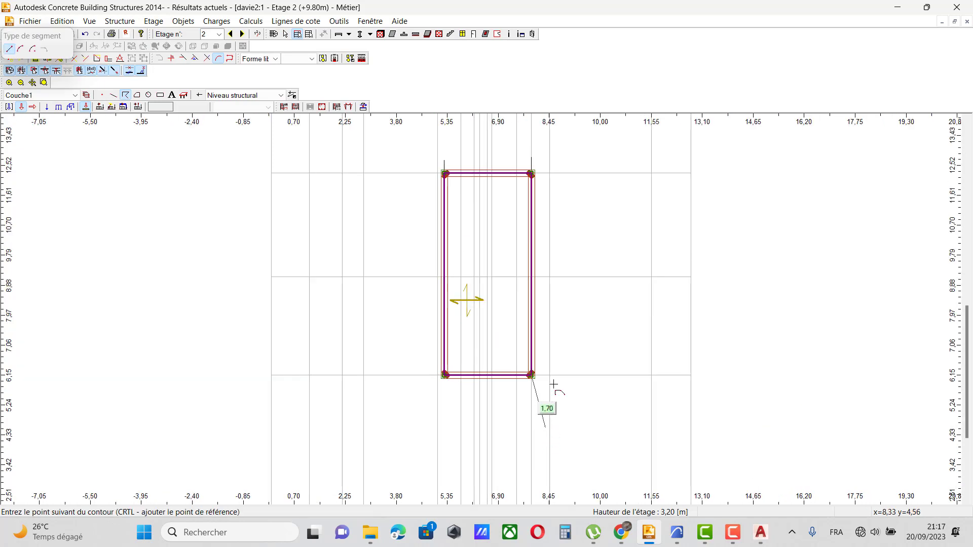
left_click(531, 174)
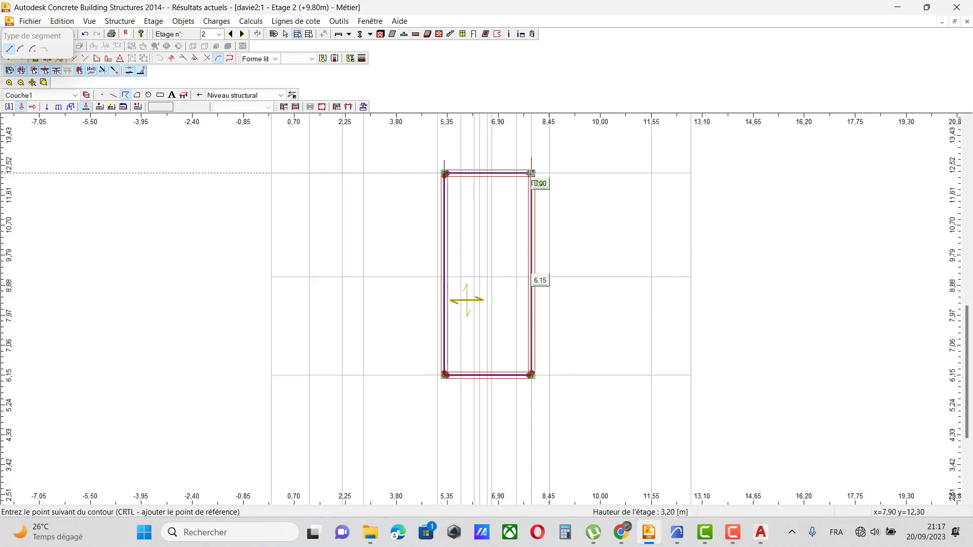
key("Escape")
key("Escape")
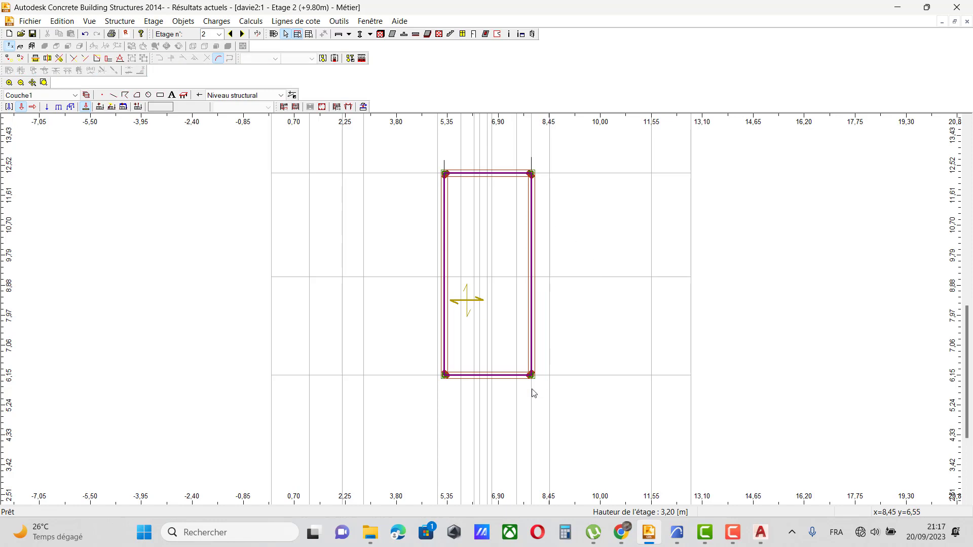
Check the bottom beam's identification and measure its length between the two columns, leaving no contour drawn.
scroll(511, 414, "up", 1)
left_click(517, 364)
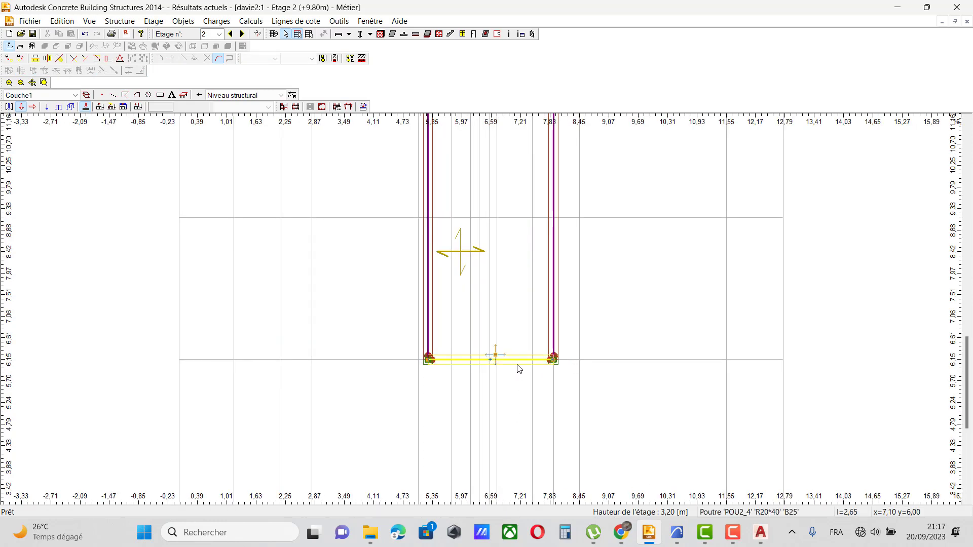
left_click(526, 420)
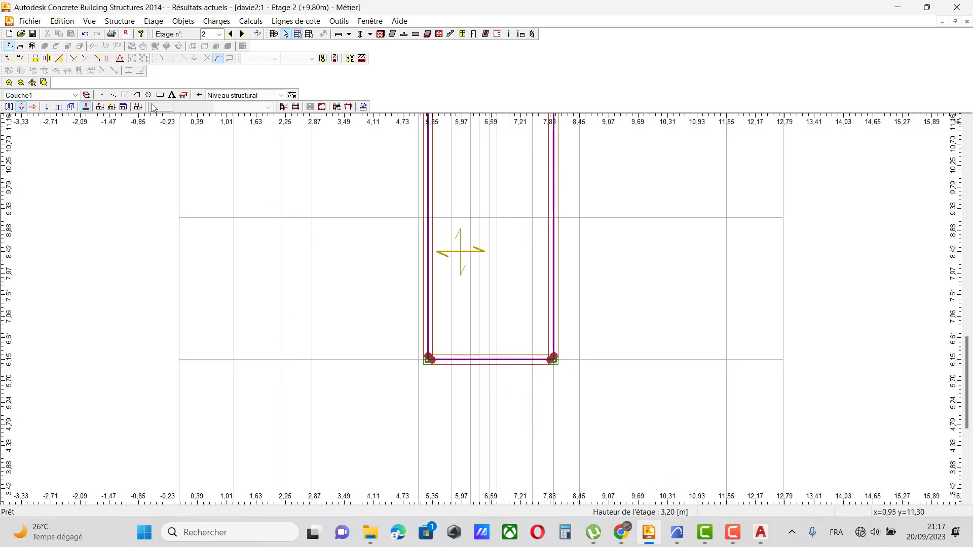
left_click(126, 95)
scroll(464, 398, "up", 2)
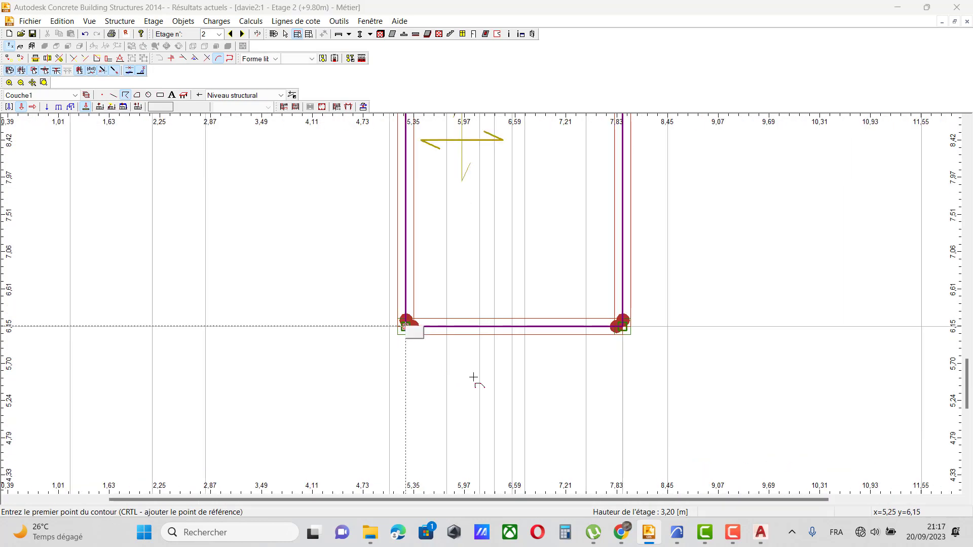
left_click(474, 378)
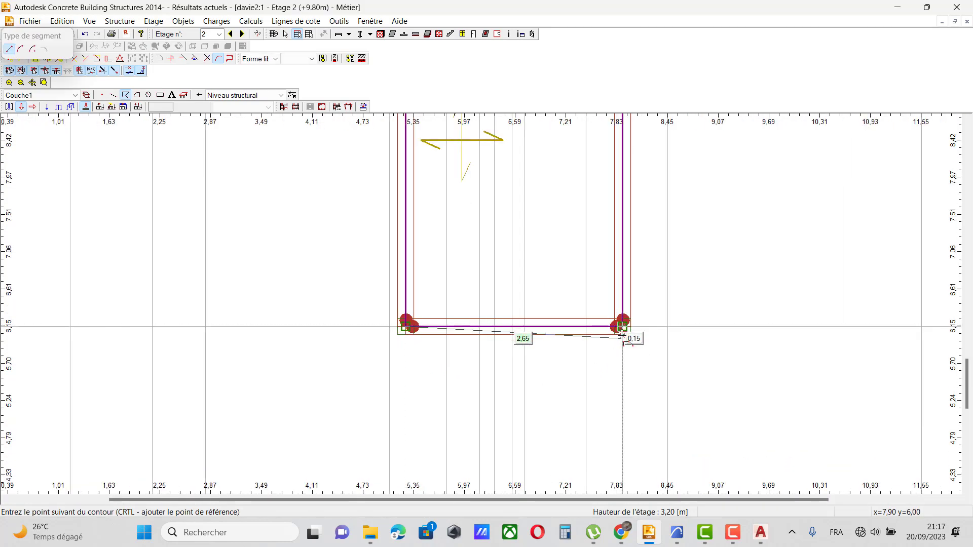
key("Escape")
key("Escape")
scroll(431, 385, "down", 2)
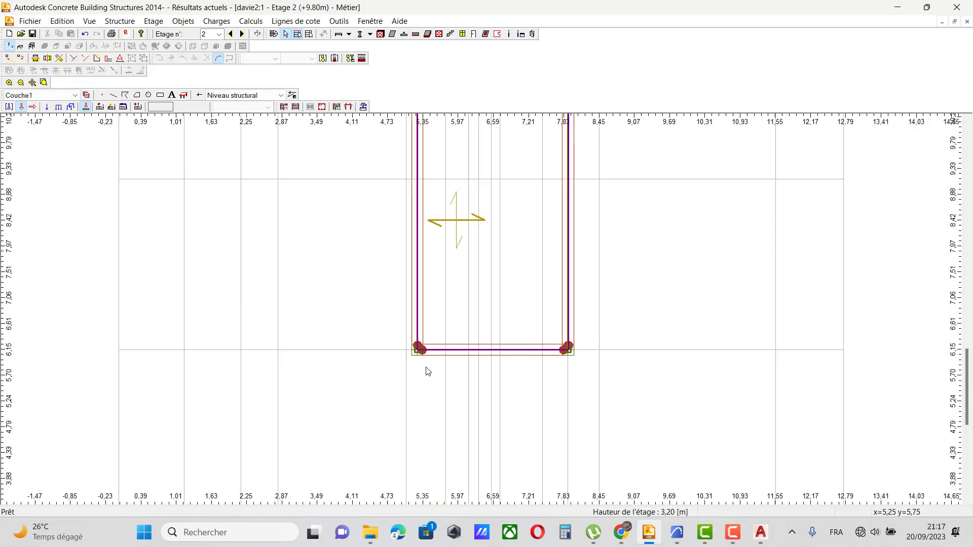
Select the bottom beam and open the beams' optimisation criteria in the general parameters of the RC element dimensioning.
scroll(481, 370, "up", 1)
left_click(495, 351)
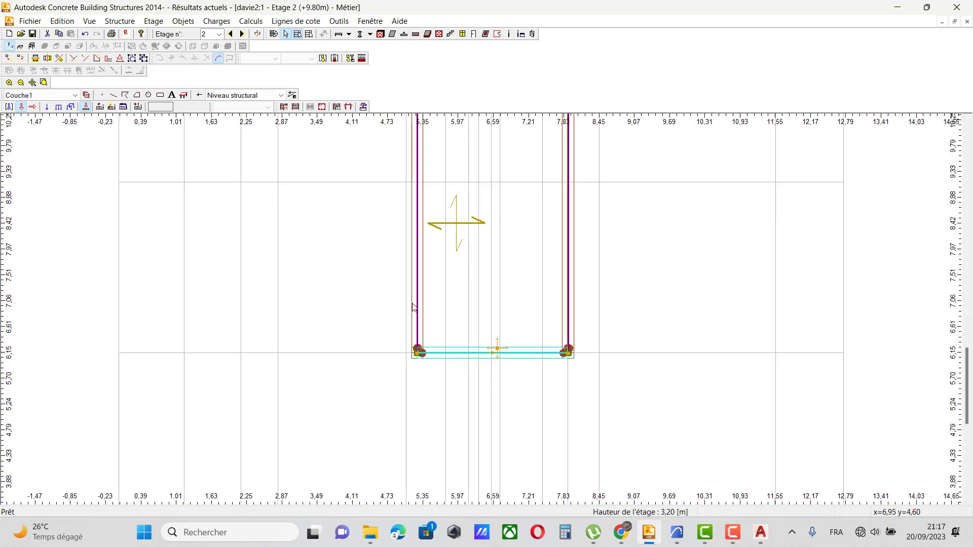
left_click(251, 21)
left_click(283, 72)
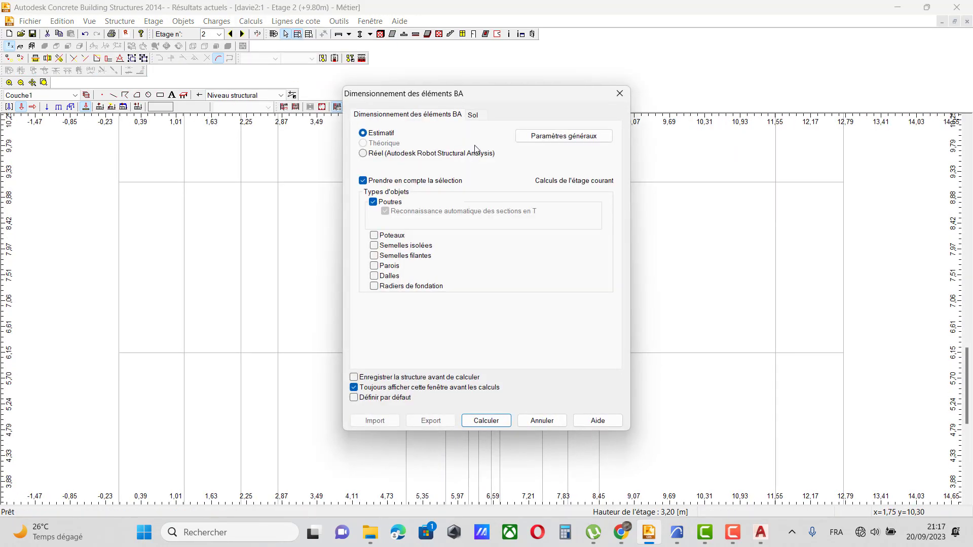
left_click(522, 138)
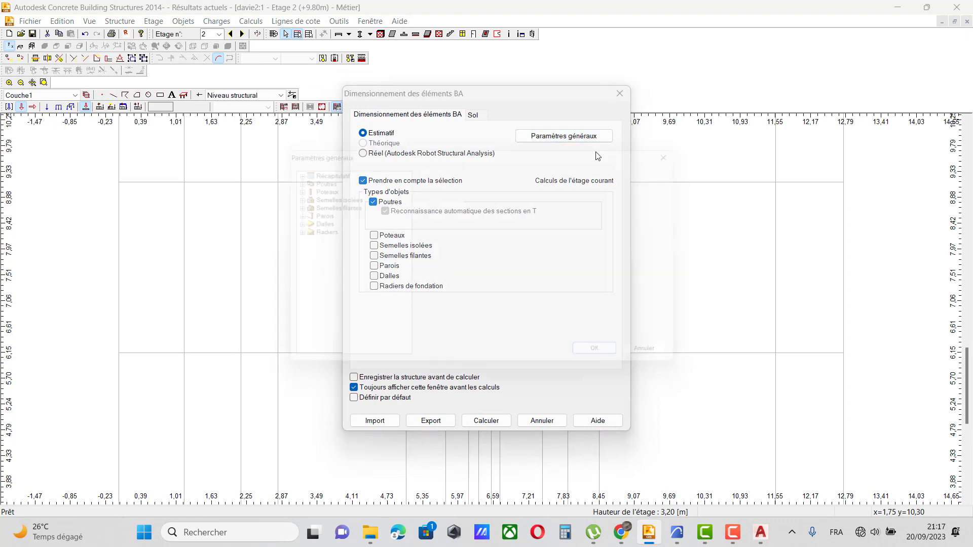
double_click(311, 177)
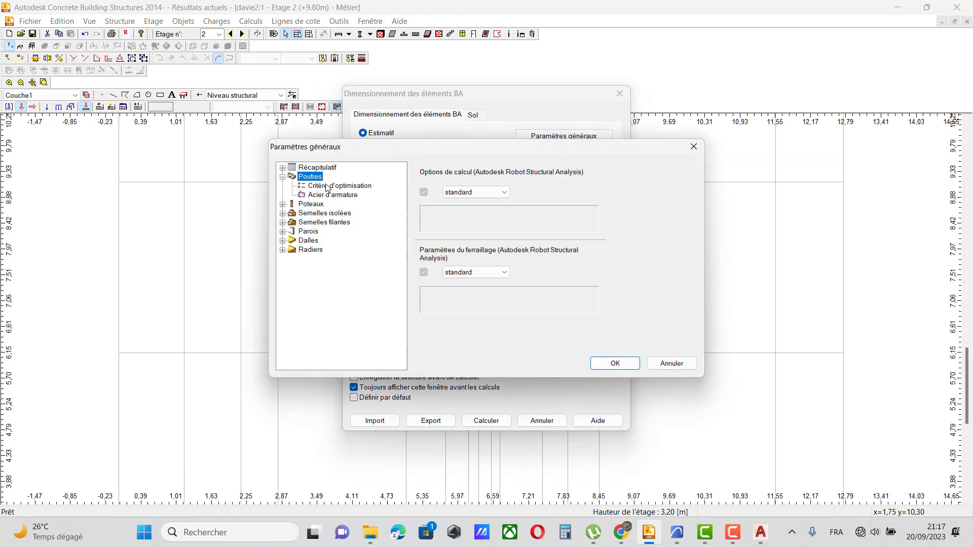
left_click(335, 185)
Set the beams' optimisation limits to 0.3 for hmin and hmax, and 0.15 for bmin and bmax.
left_click(536, 193)
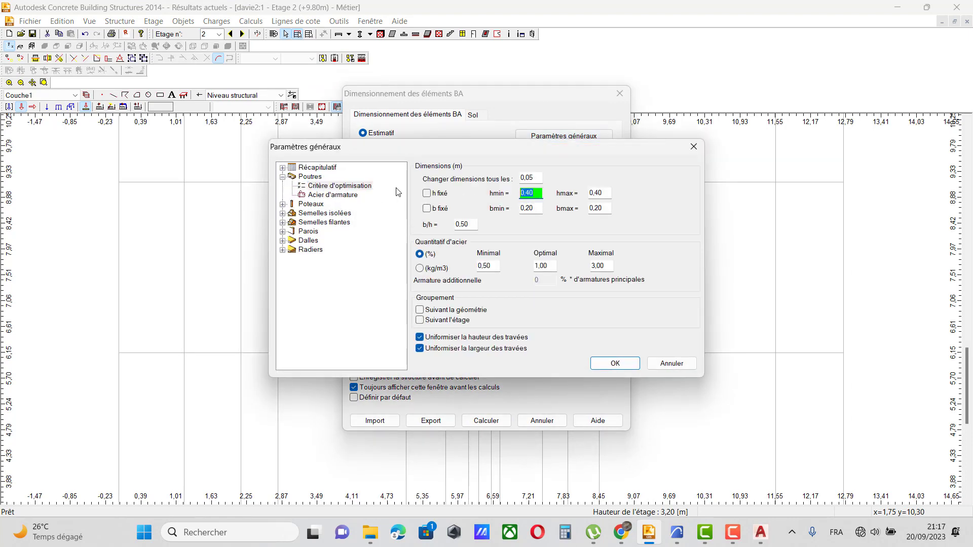
type("0,3")
left_click(538, 210)
type("0.3")
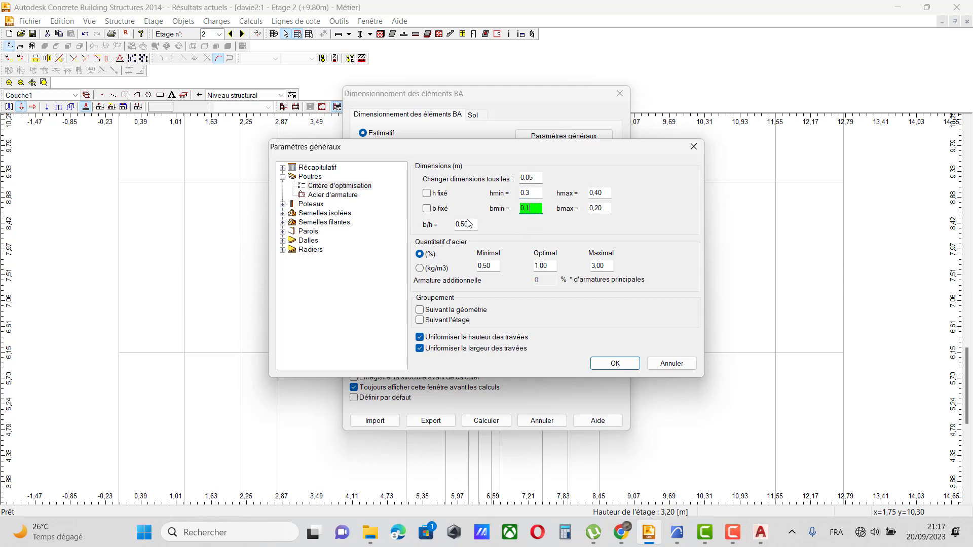
left_click(610, 194)
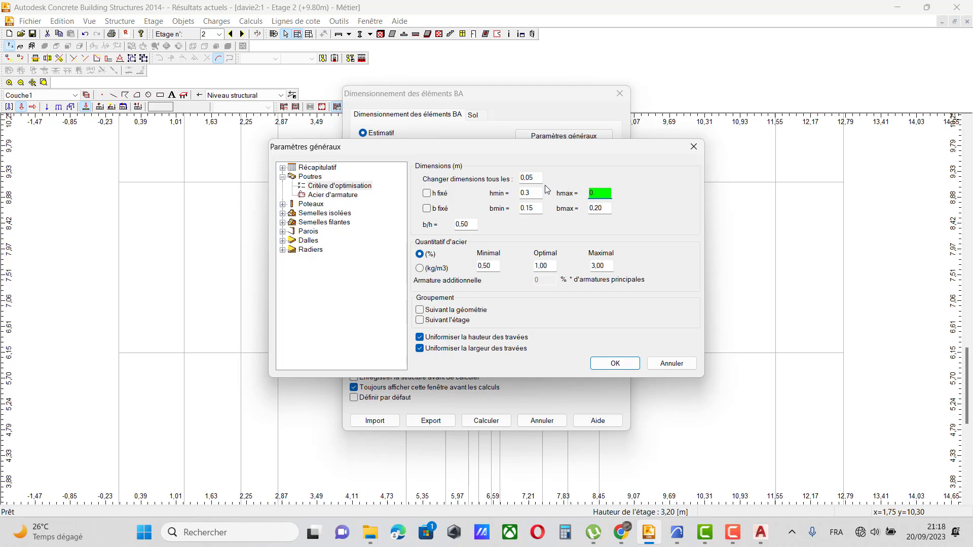
type("0.3")
key("Tab")
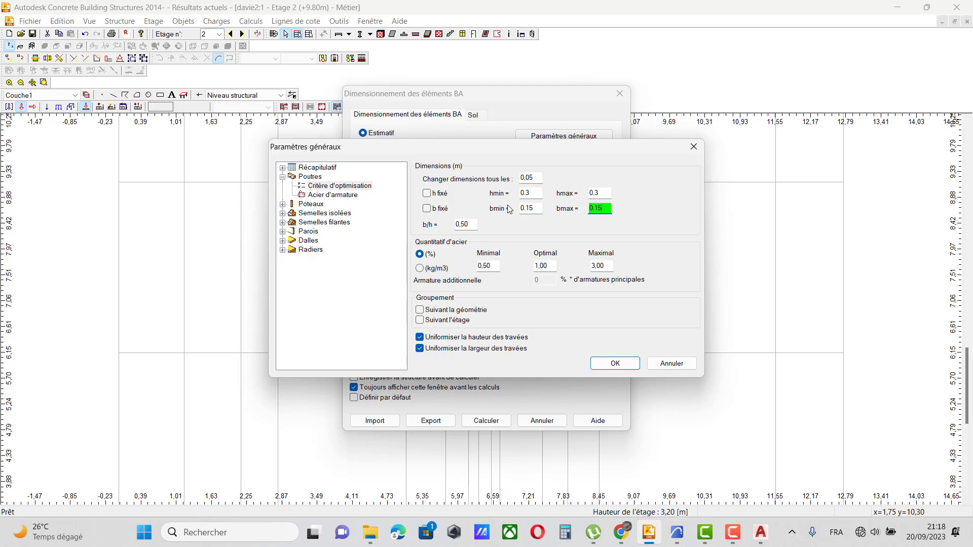
Check the beams' reinforcement steel, accept the parameters, run the Estimatif calculation on the bottom beam and dismiss its report.
left_click(353, 197)
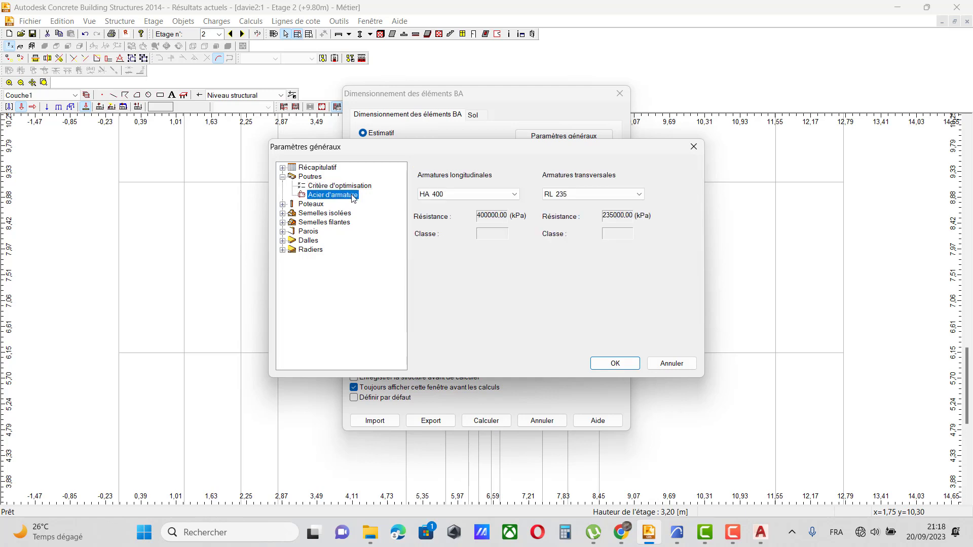
left_click(609, 364)
left_click(485, 423)
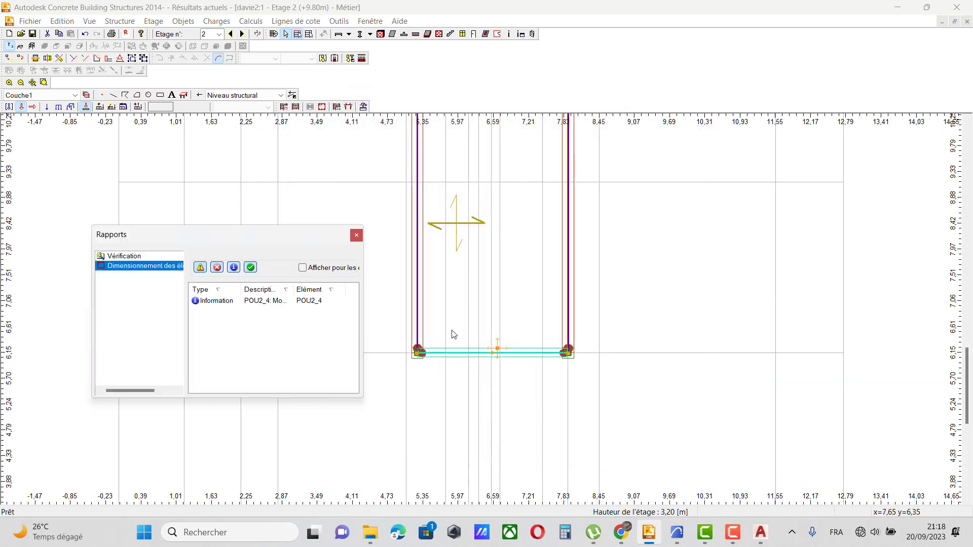
left_click(356, 236)
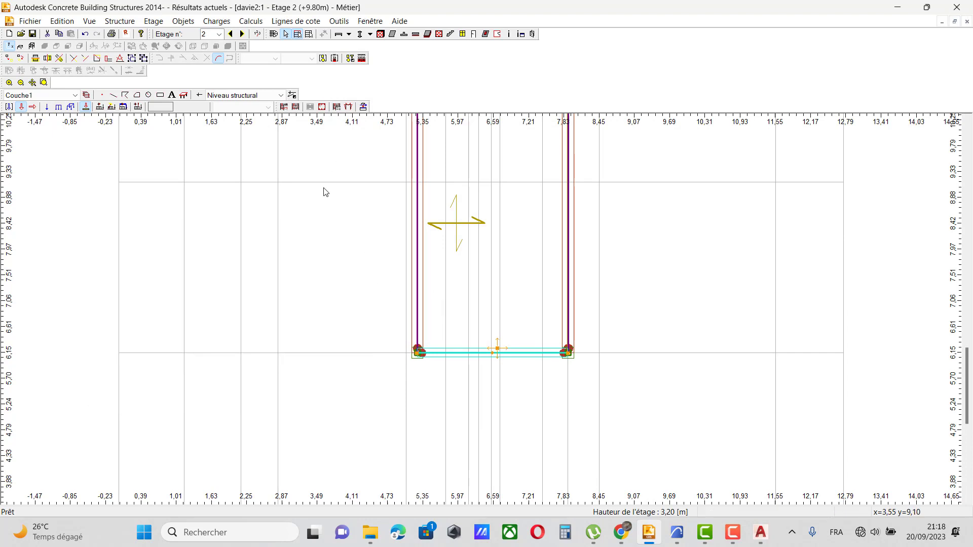
Run the Réel (Autodesk Robot Structural Analysis) interactive calculation on the selected beam with automatic T-section recognition turned off.
left_click(250, 21)
left_click(291, 74)
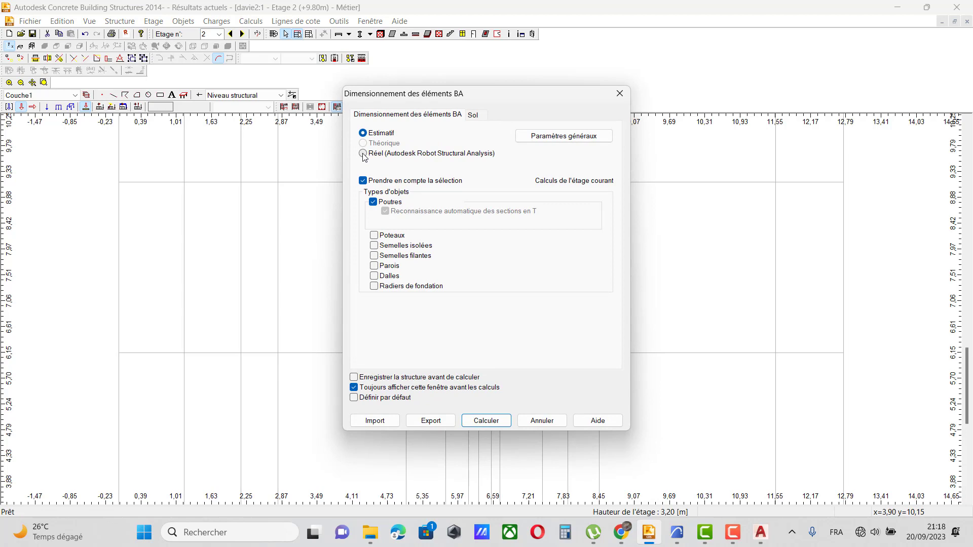
left_click(362, 154)
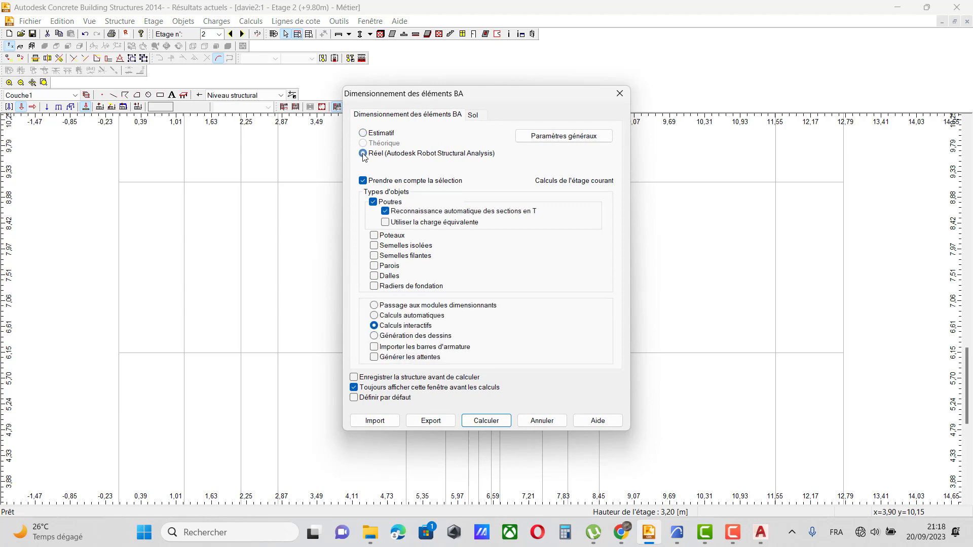
left_click(386, 211)
left_click(488, 420)
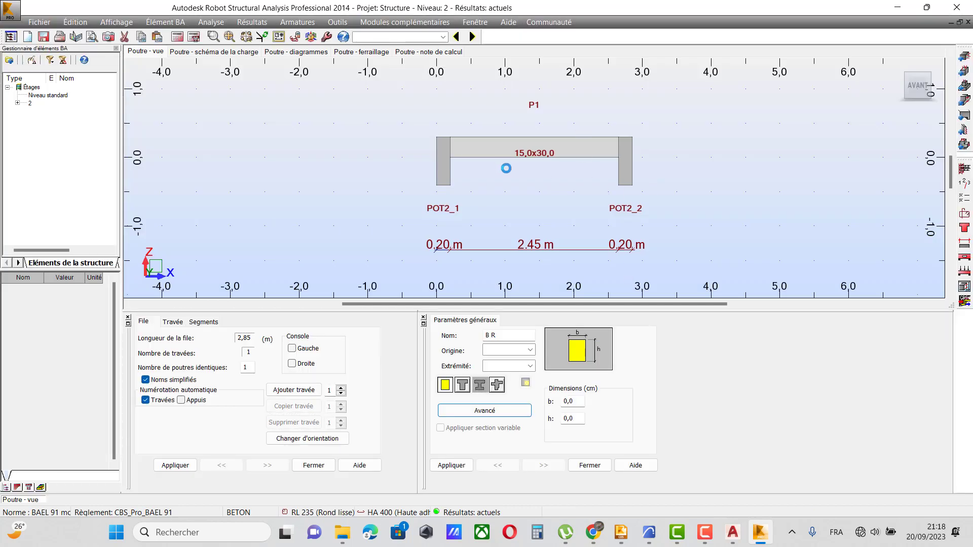
Accept Robot's level parameters with a 9.80 m level, Fissuration préjudiciable, Agressivité du milieu non agressif and 0 h fire resistance.
scroll(508, 171, "up", 1)
scroll(623, 202, "up", 3)
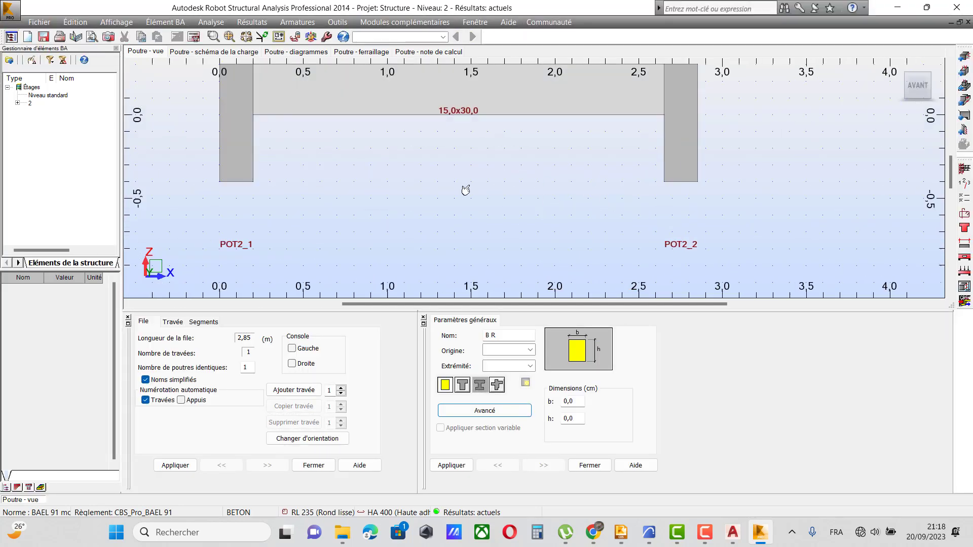
scroll(467, 192, "down", 4)
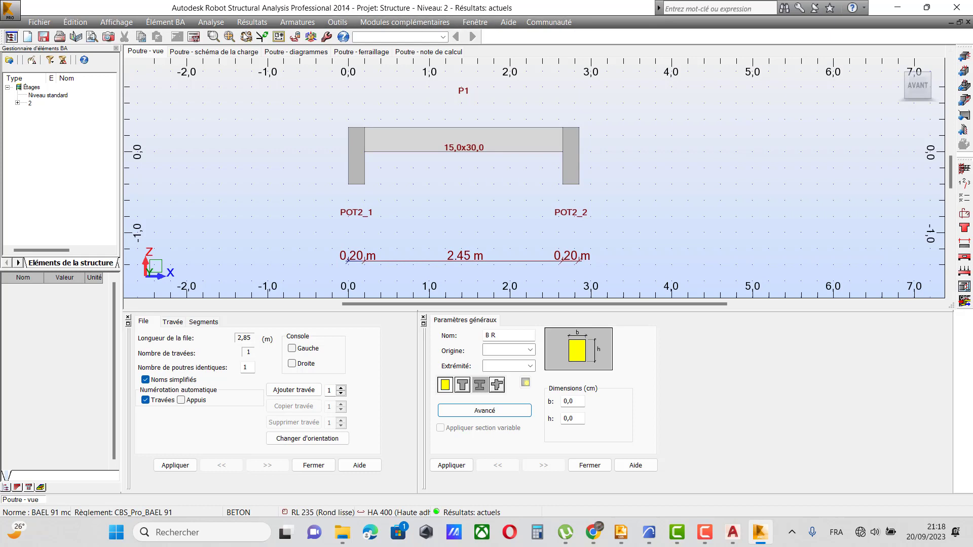
left_click(211, 22)
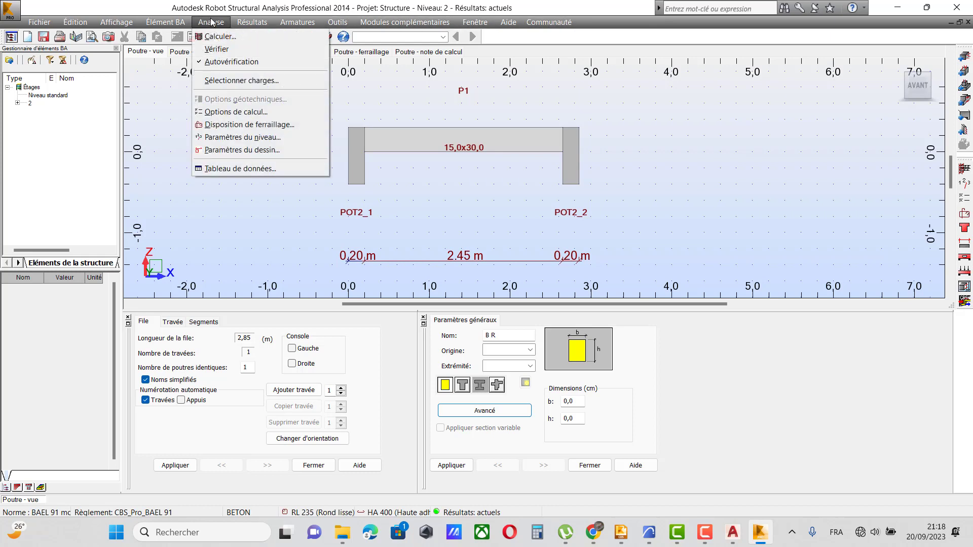
left_click(212, 21)
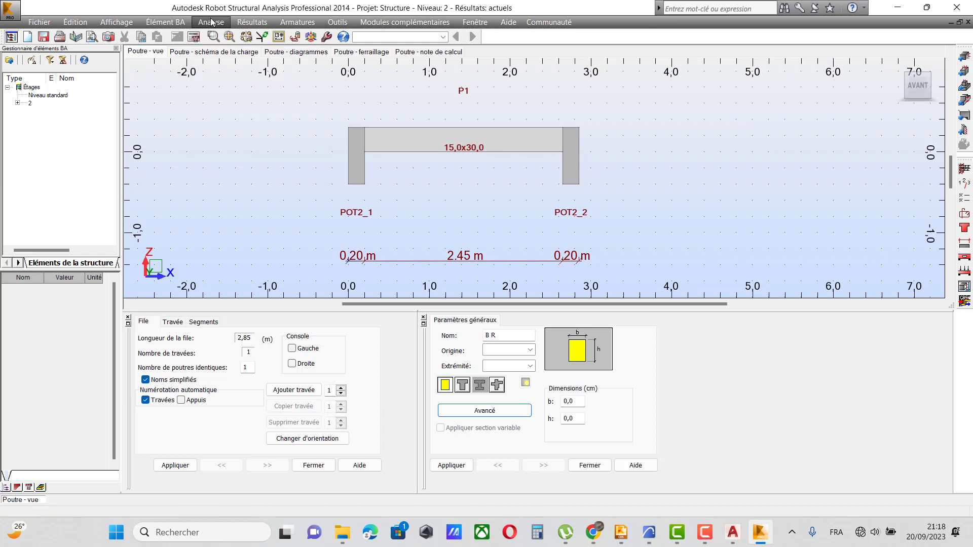
left_click(964, 183)
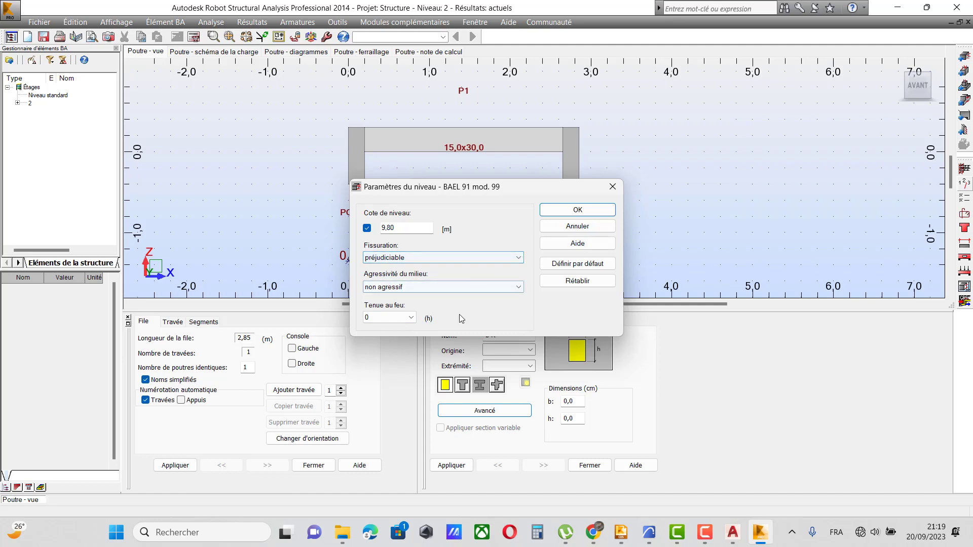
left_click(599, 208)
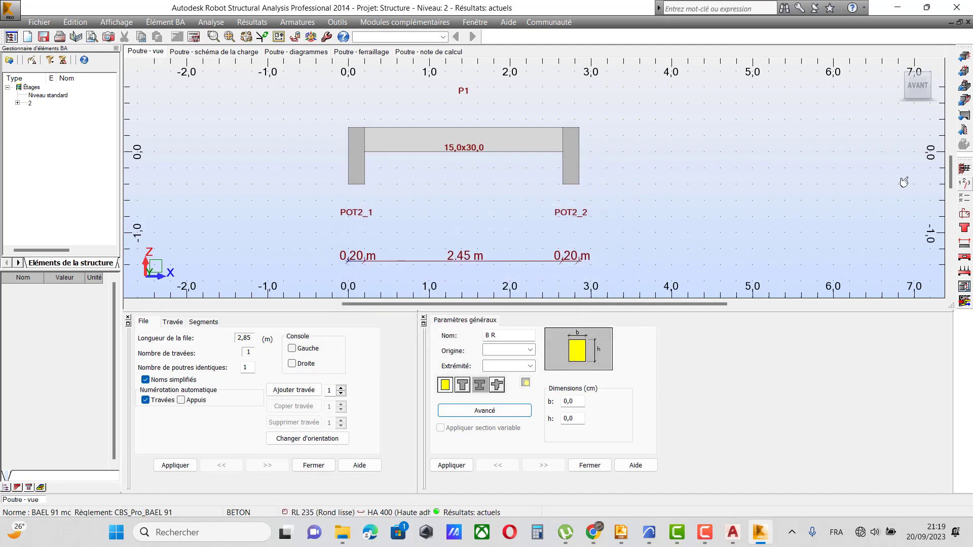
Open the beam's calculation options (Options de calcul) at the concrete cover settings.
left_click(968, 195)
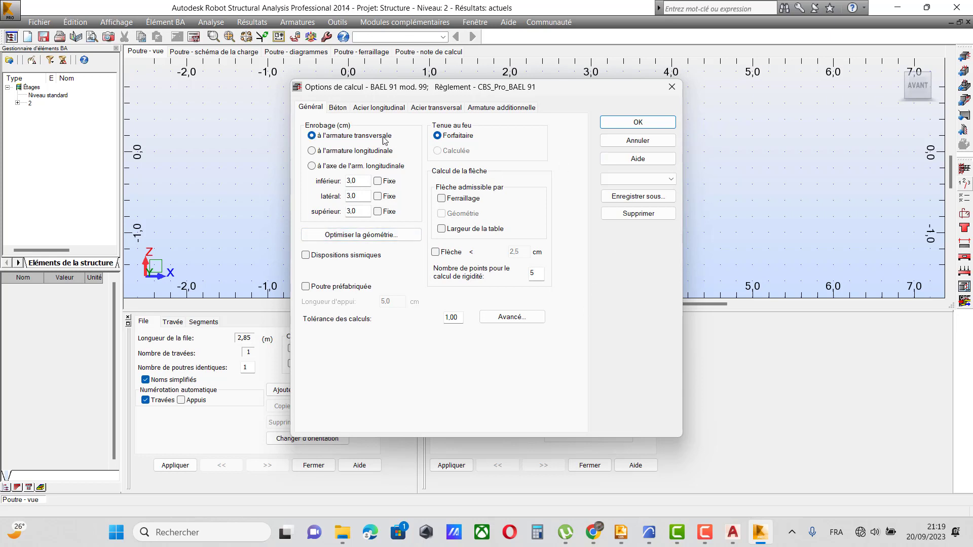
left_click(338, 107)
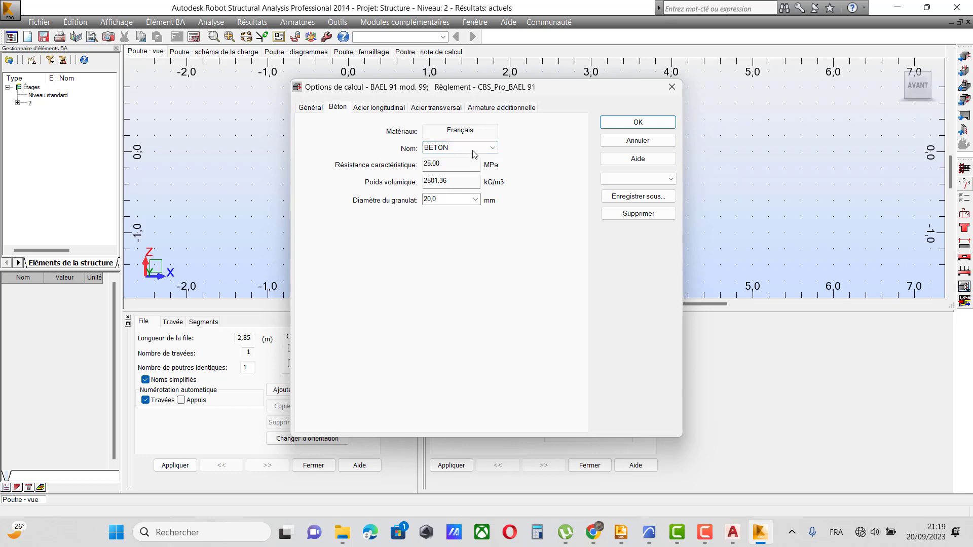
left_click(392, 107)
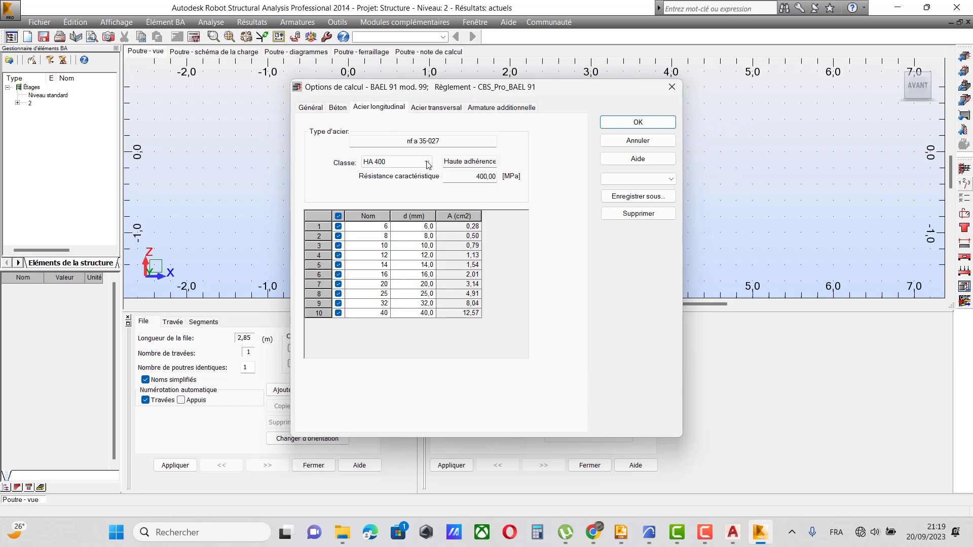
left_click(339, 216)
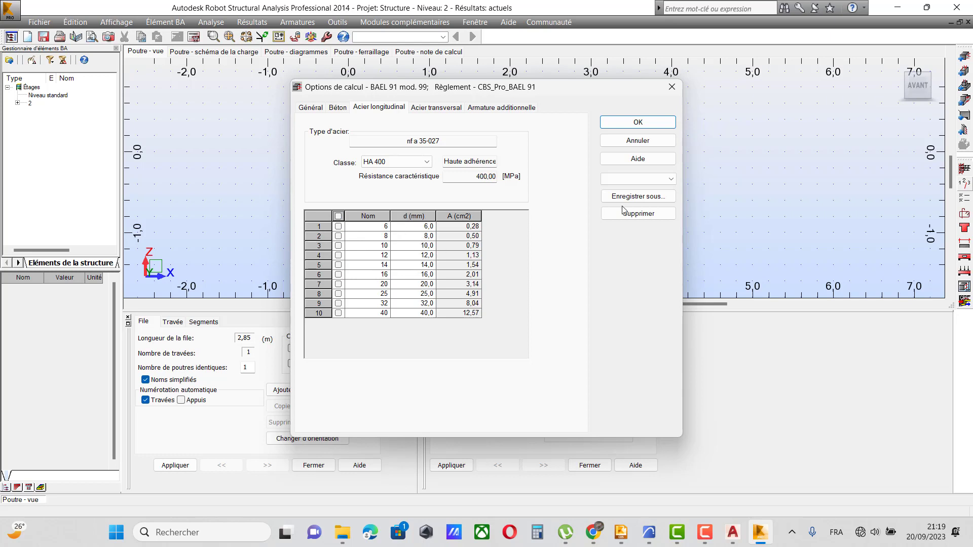
left_click(671, 181)
left_click(670, 180)
left_click(679, 88)
In the task preferences, set the load combination code (Pondérations) under the design standards to BAEL 91.
left_click(339, 22)
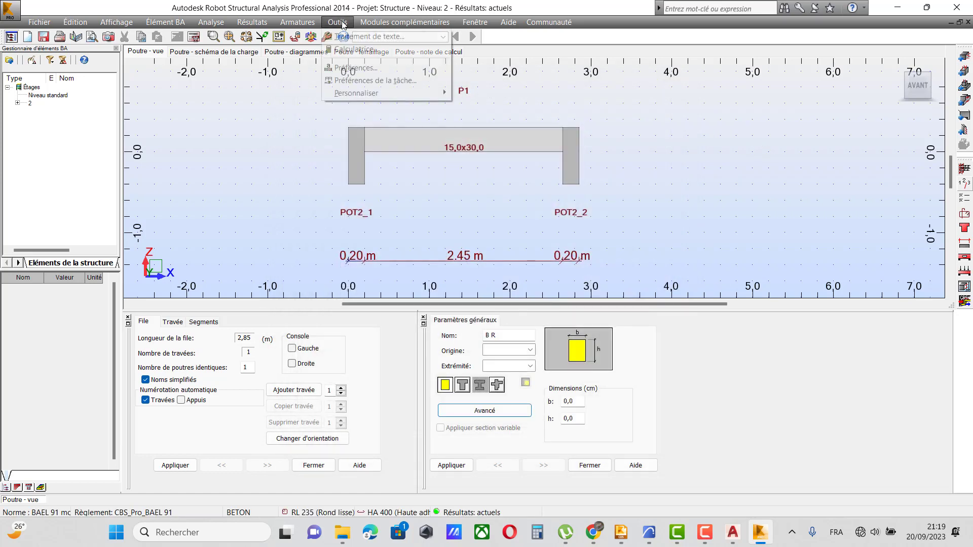
left_click(415, 81)
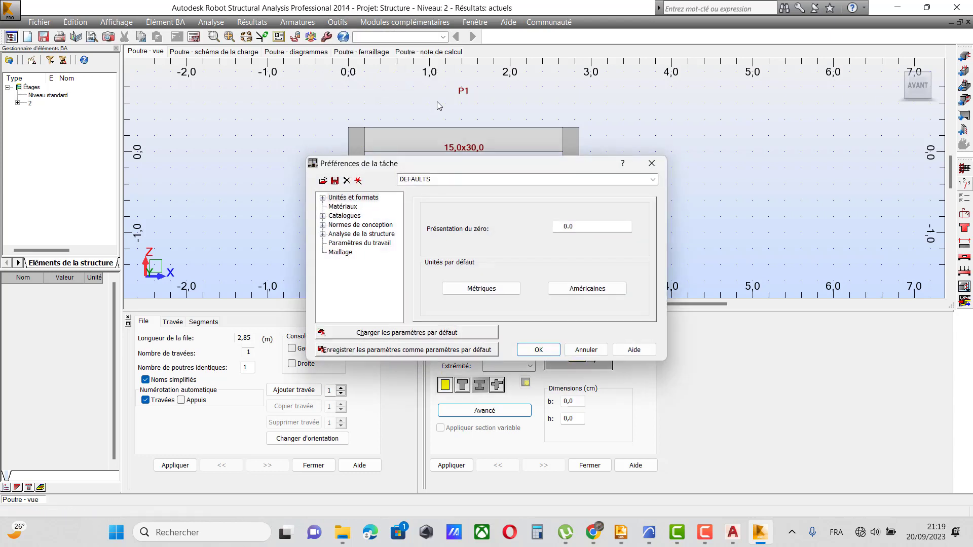
left_click(346, 225)
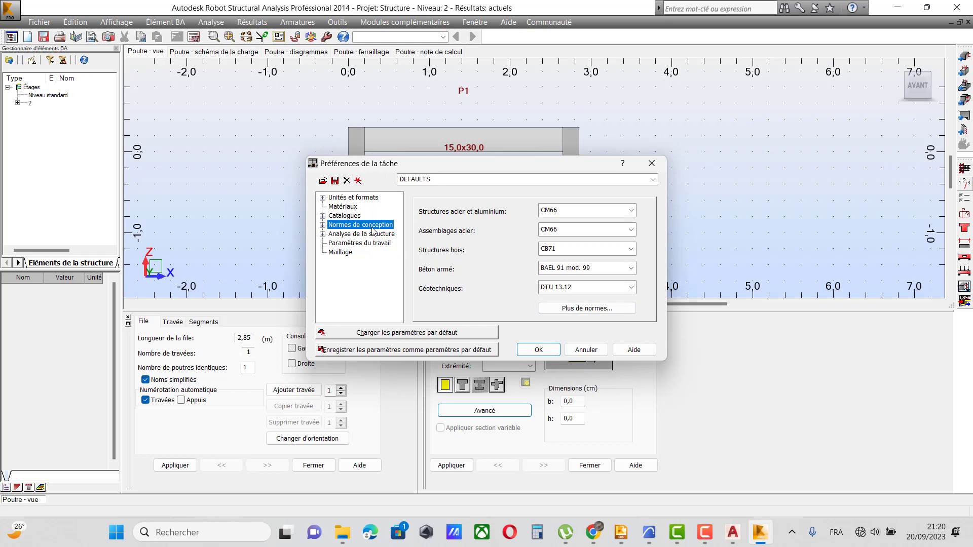
left_click(322, 225)
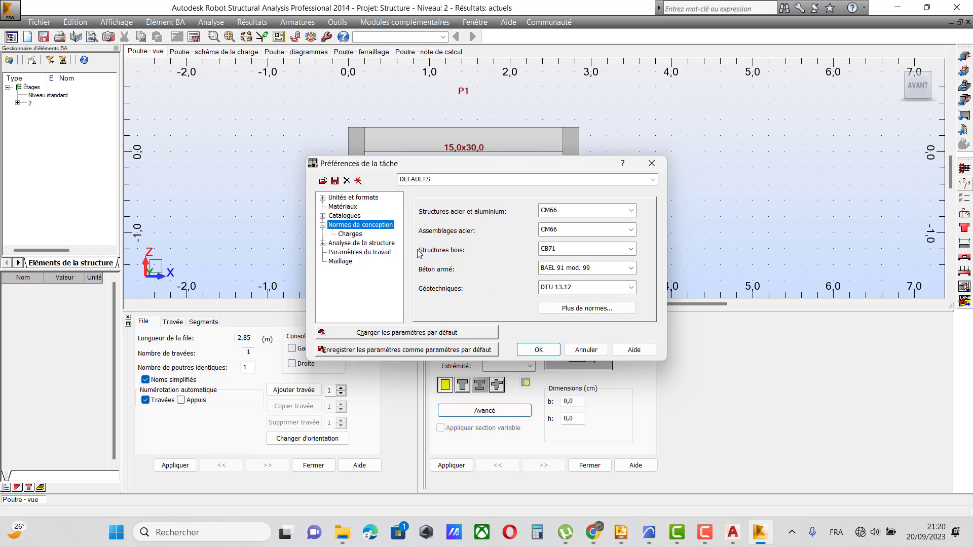
left_click(349, 234)
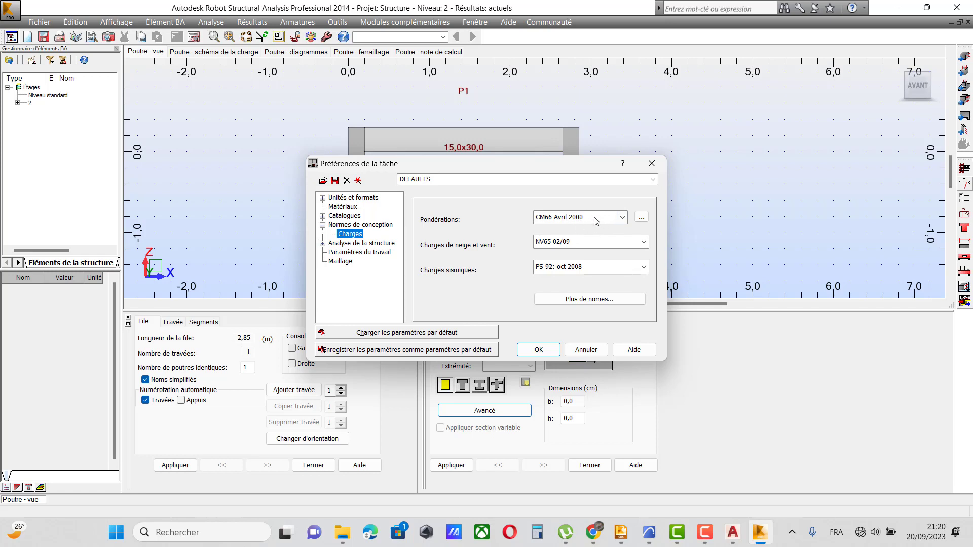
left_click(622, 218)
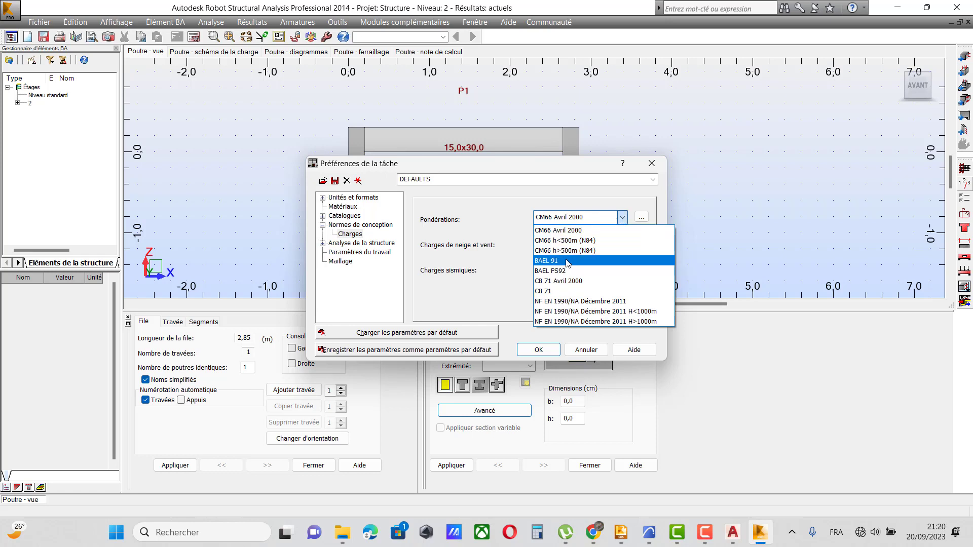
left_click(567, 261)
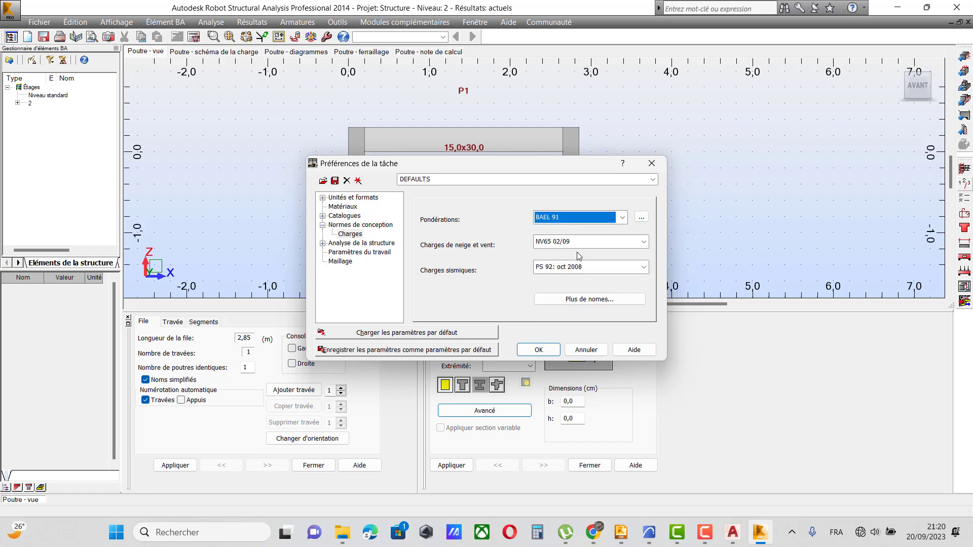
Set the default meshing parameters for all panels (Panneaux) to Normal and accept the task preferences.
left_click(344, 264)
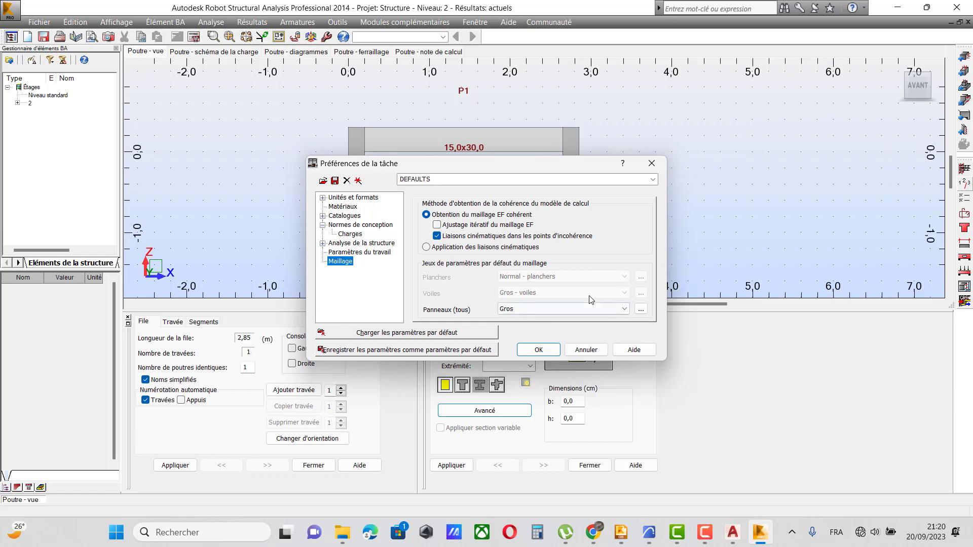
left_click(619, 309)
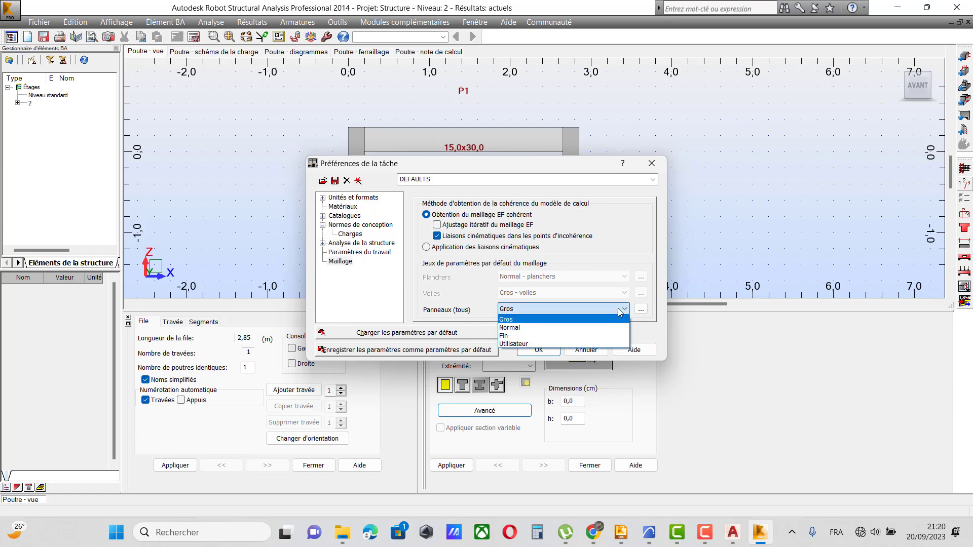
left_click(530, 328)
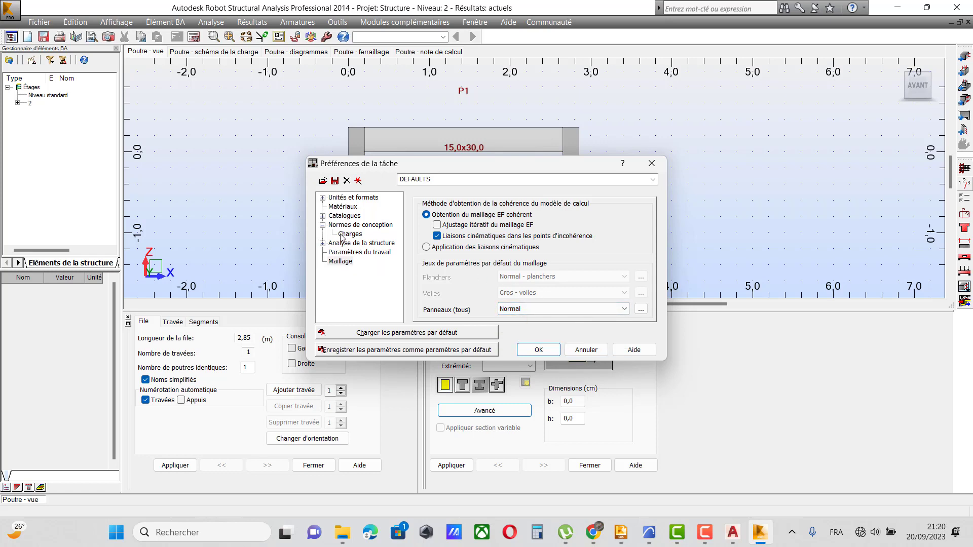
left_click(537, 349)
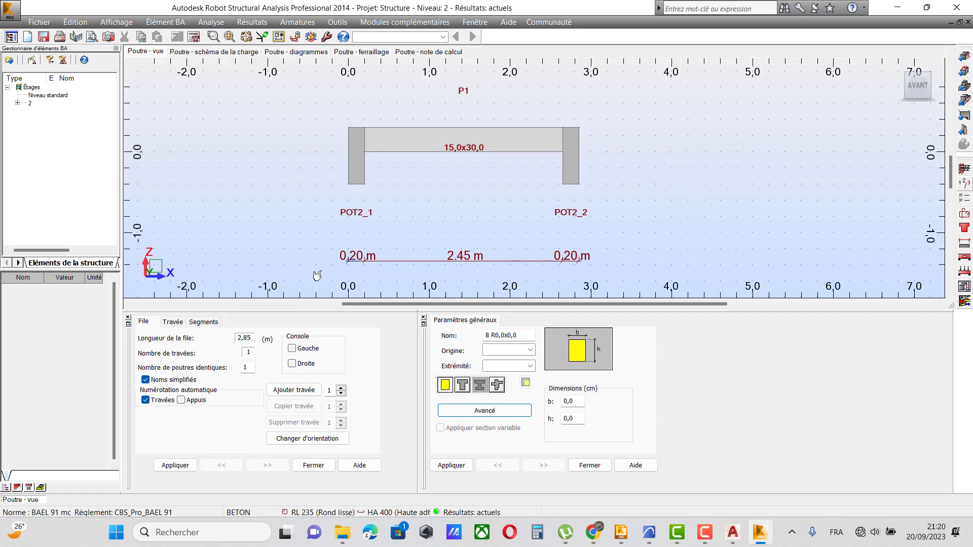
In the beam calculation options, restrict the longitudinal steel to the 12 and 14 mm bar diameters.
left_click(211, 22)
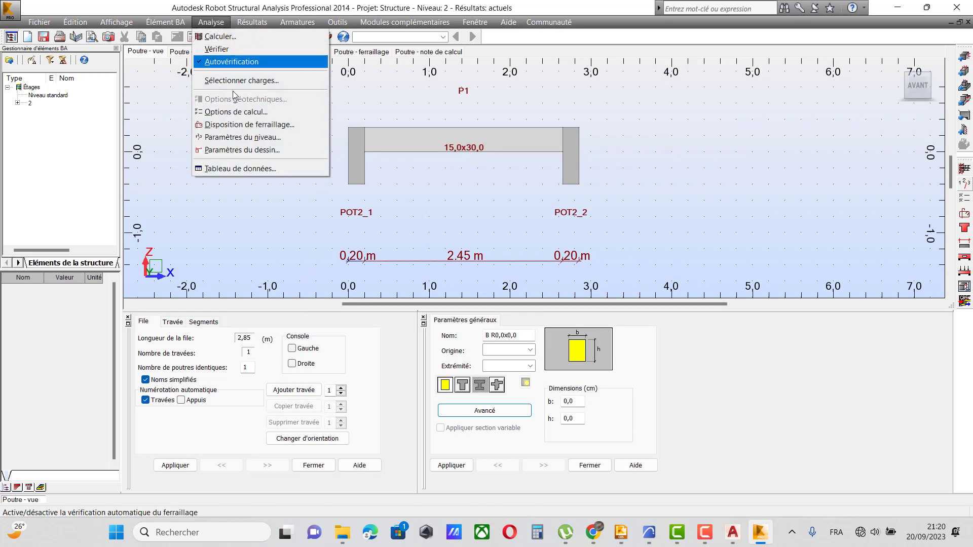
left_click(283, 111)
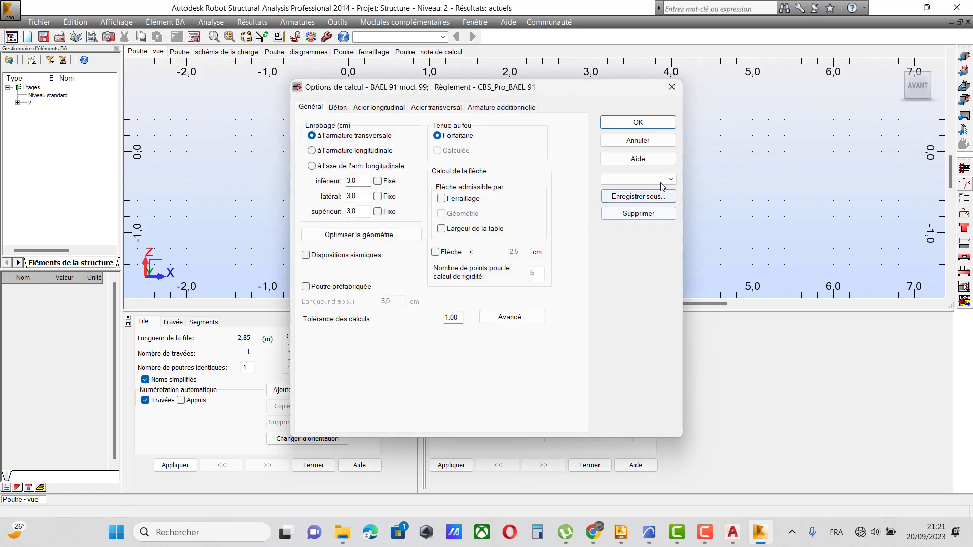
left_click(662, 179)
left_click(652, 179)
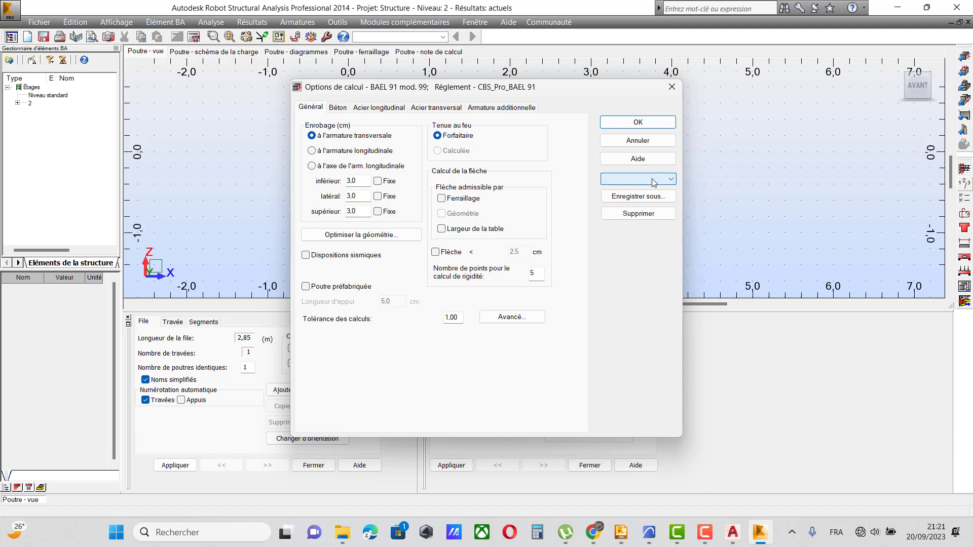
left_click(378, 108)
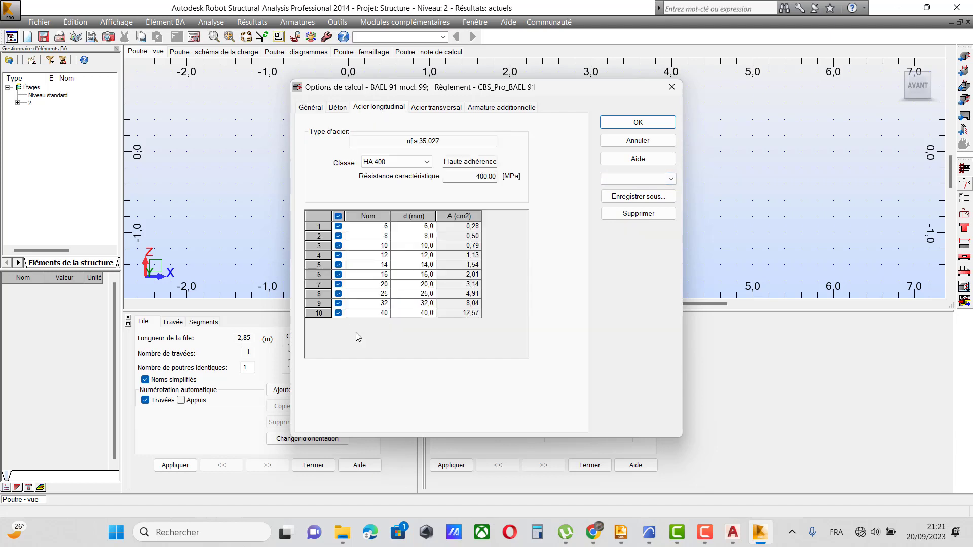
left_click(339, 217)
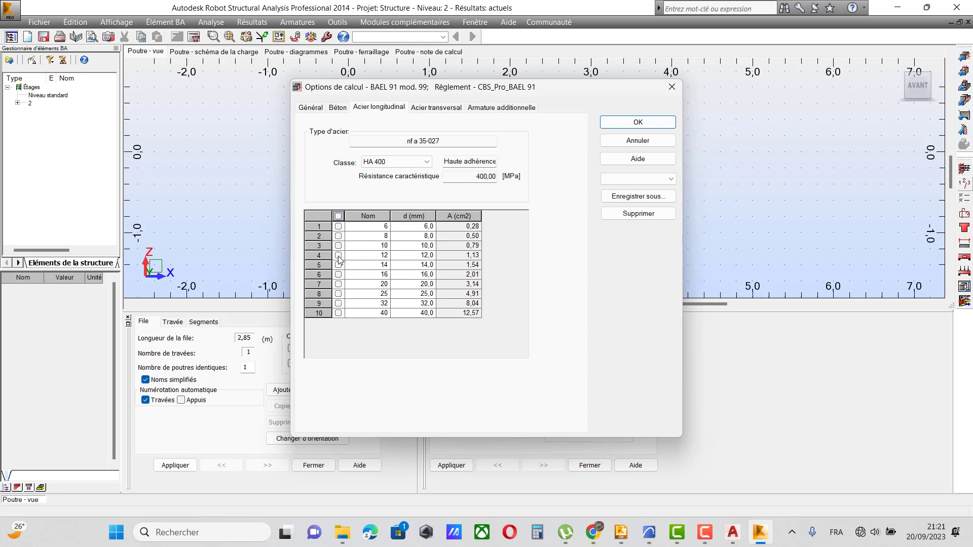
left_click(339, 256)
left_click(338, 265)
Set the longitudinal steel's characteristic strength to 400 MPa using the built-in calculator.
double_click(478, 176)
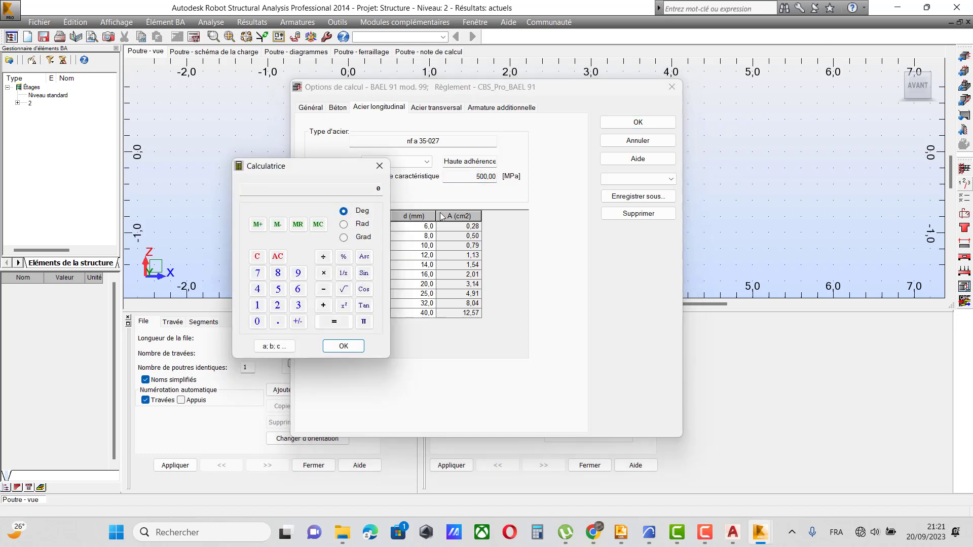
left_click(258, 289)
left_click(257, 321)
left_click(257, 322)
left_click(343, 345)
left_click(379, 166)
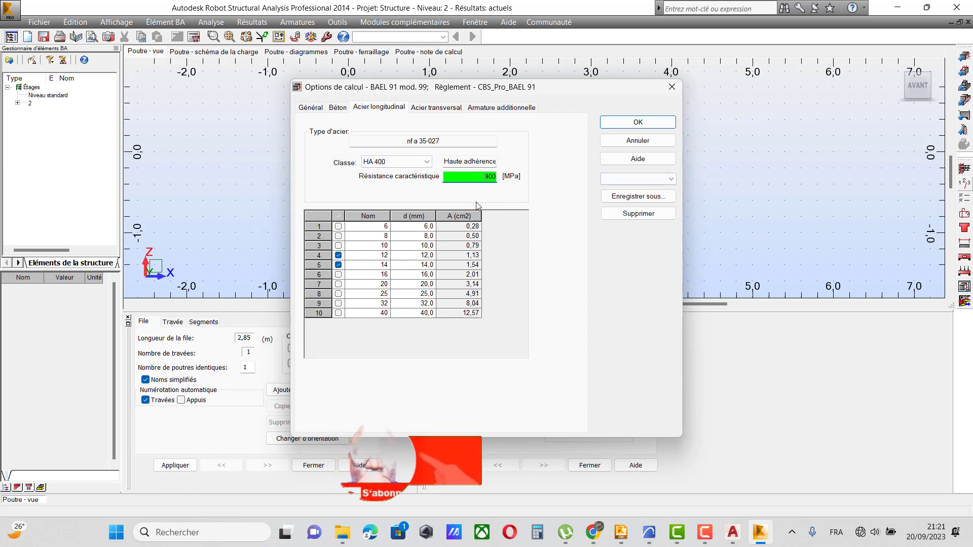
Select class RL 235 for the transversal steel and keep only the 6 mm bar diameter enabled.
left_click(438, 108)
left_click(426, 162)
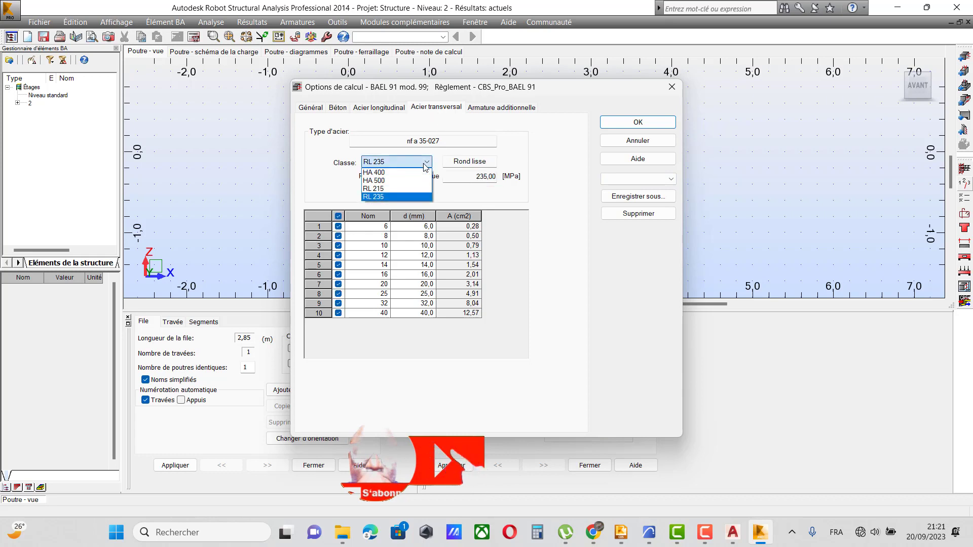
left_click(385, 197)
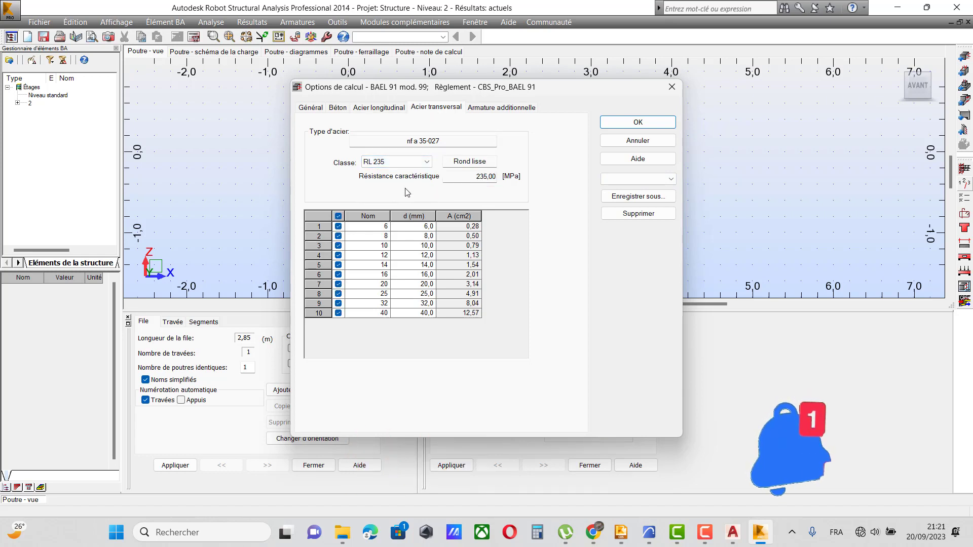
left_click(338, 215)
left_click(338, 226)
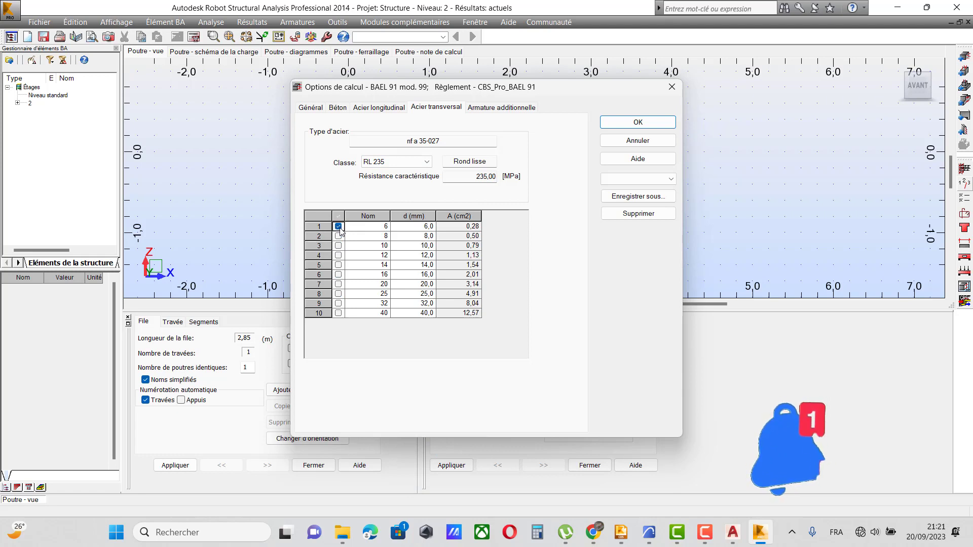
Restrict the additional reinforcement to 12 mm bars and enter 400 MPa as its characteristic strength.
left_click(499, 109)
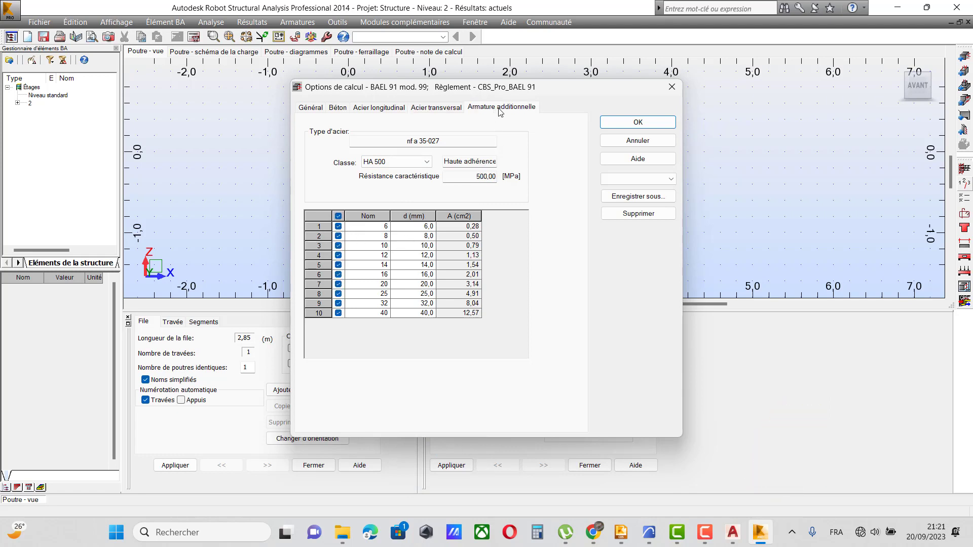
left_click(338, 216)
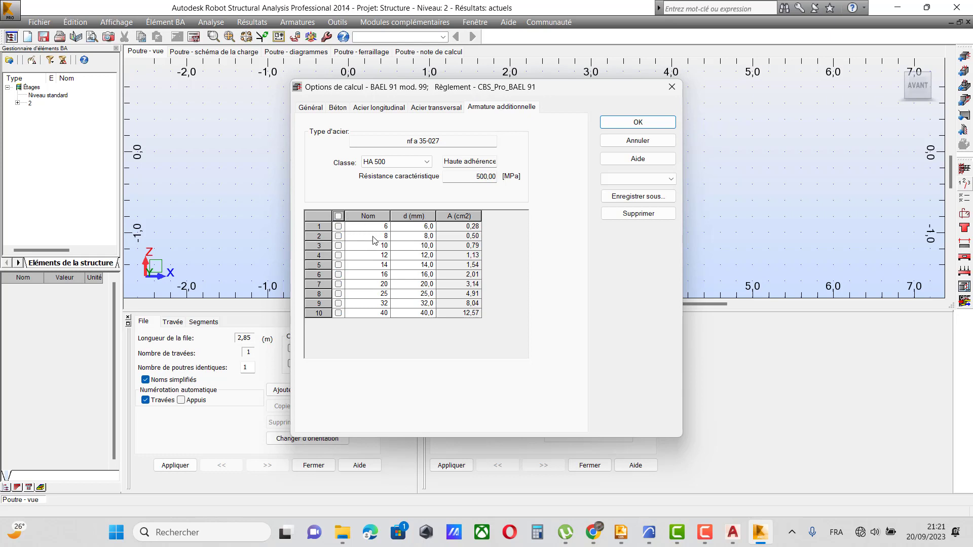
left_click(338, 255)
double_click(470, 179)
left_click(258, 289)
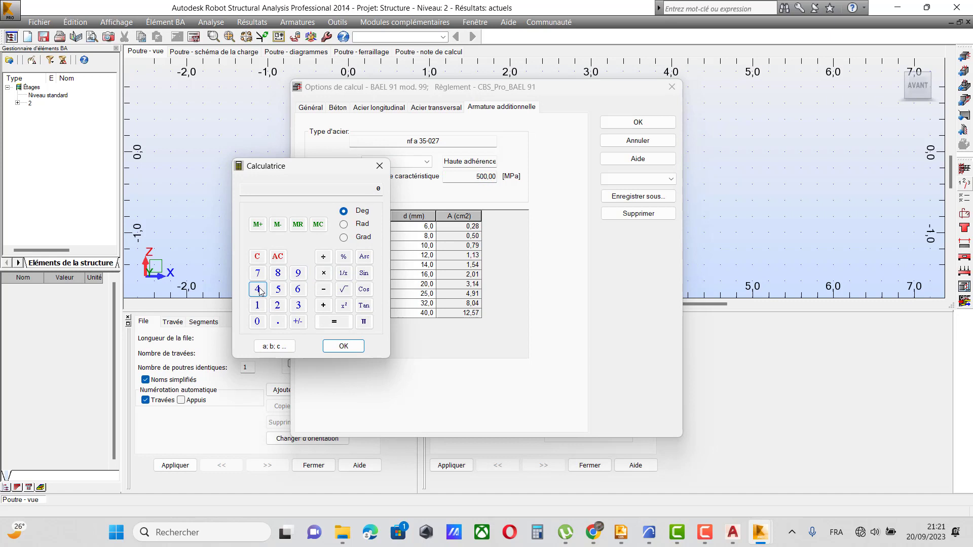
left_click(257, 322)
left_click(257, 322)
left_click(343, 346)
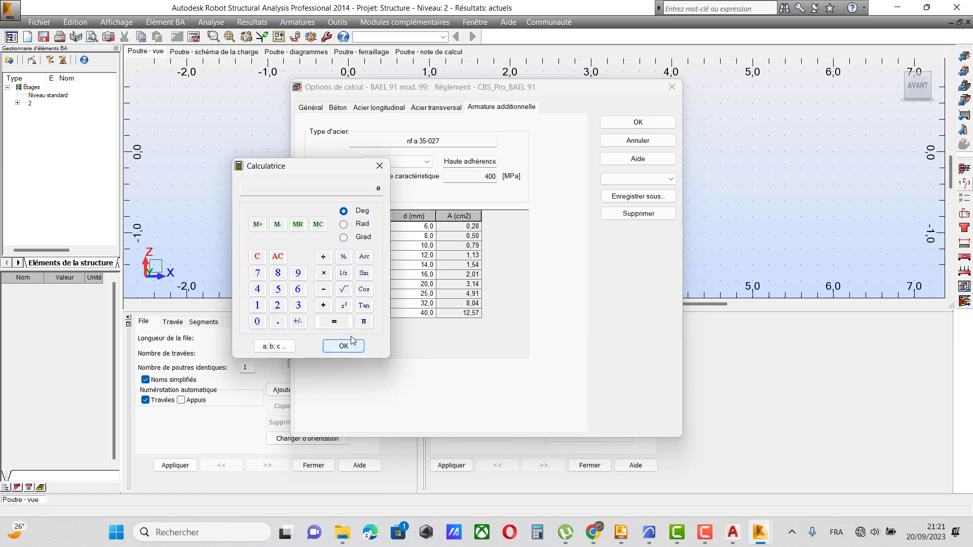
left_click(380, 166)
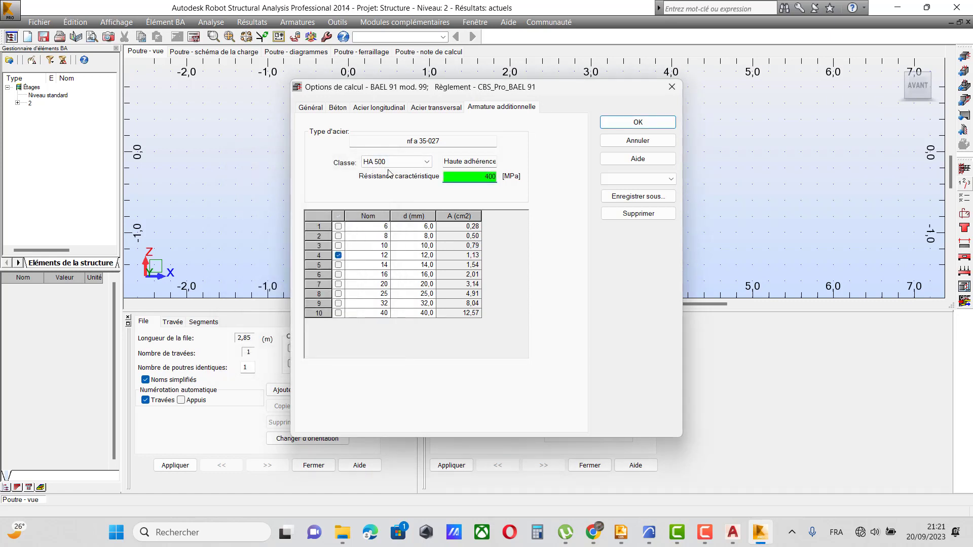
Change the additional reinforcement's class to HA 400 and enable only the 12 and 14 mm bar diameters.
left_click(411, 162)
left_click(395, 173)
left_click(339, 216)
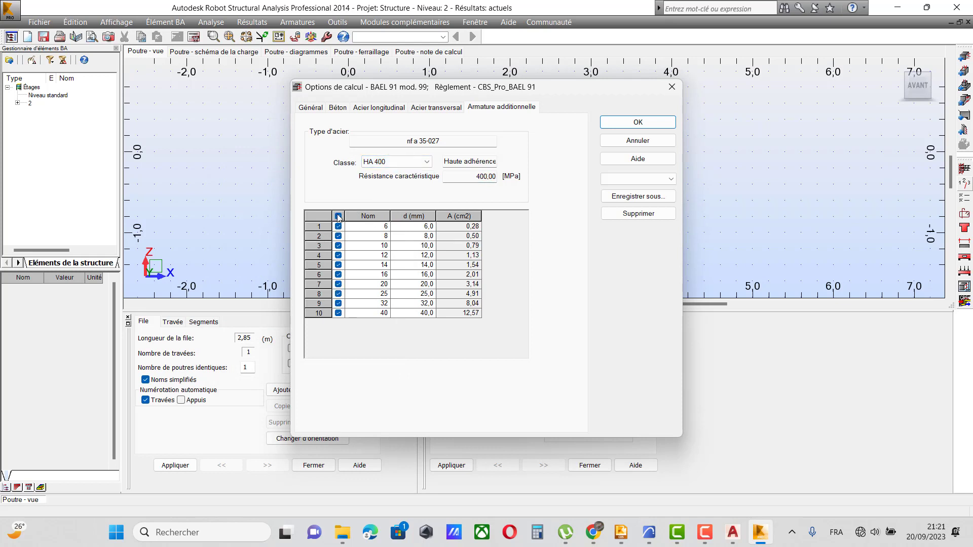
left_click(338, 216)
left_click(338, 255)
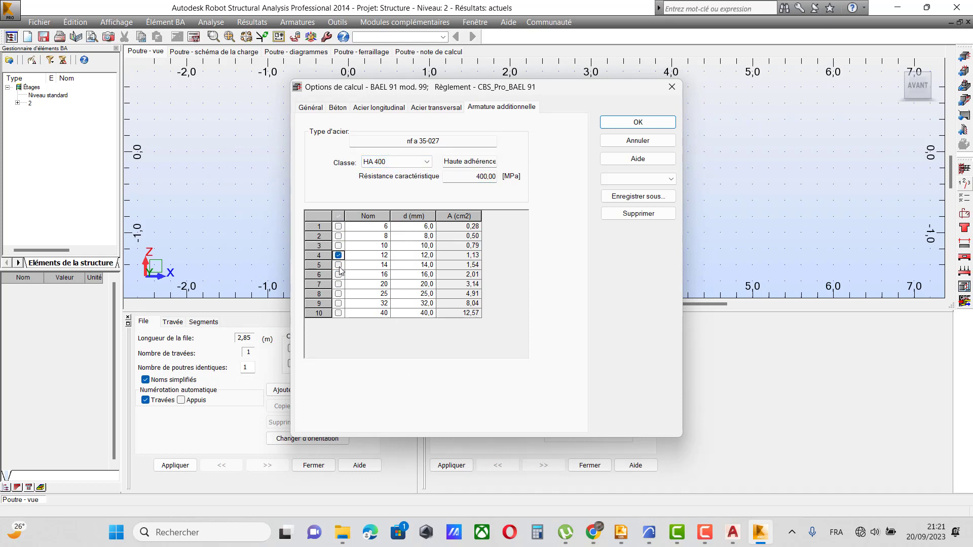
left_click(338, 265)
Review the general, concrete, longitudinal steel, transversal steel and additional reinforcement settings in the calculation options.
left_click(311, 108)
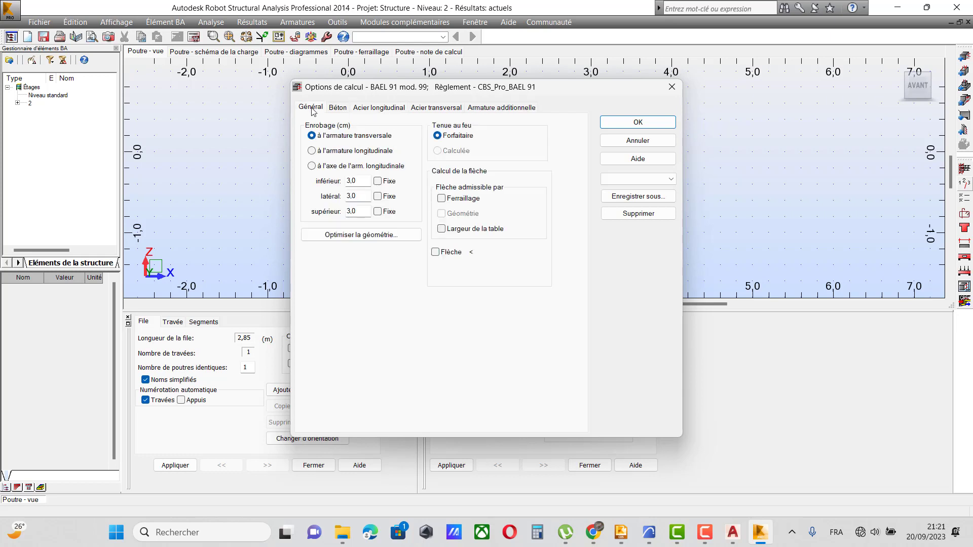
left_click(338, 109)
left_click(380, 108)
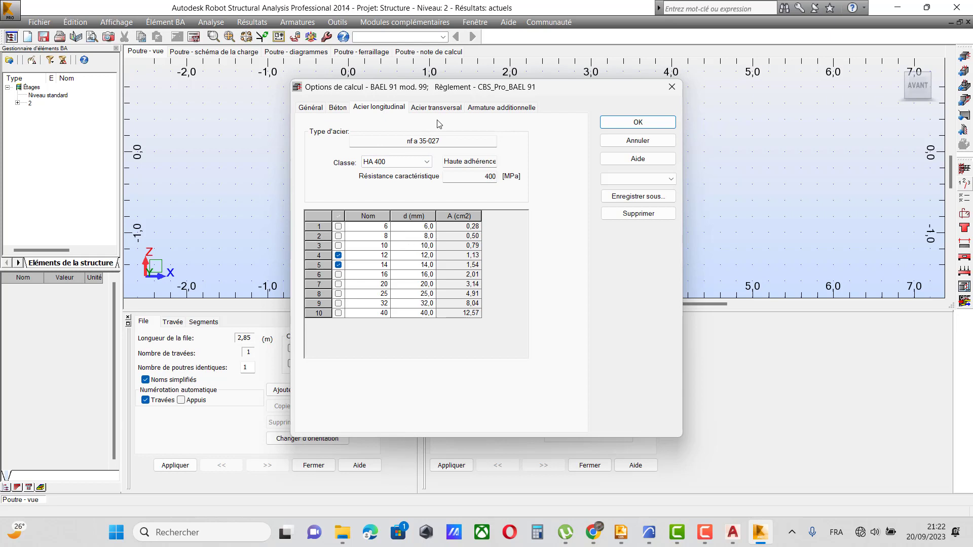
left_click(442, 111)
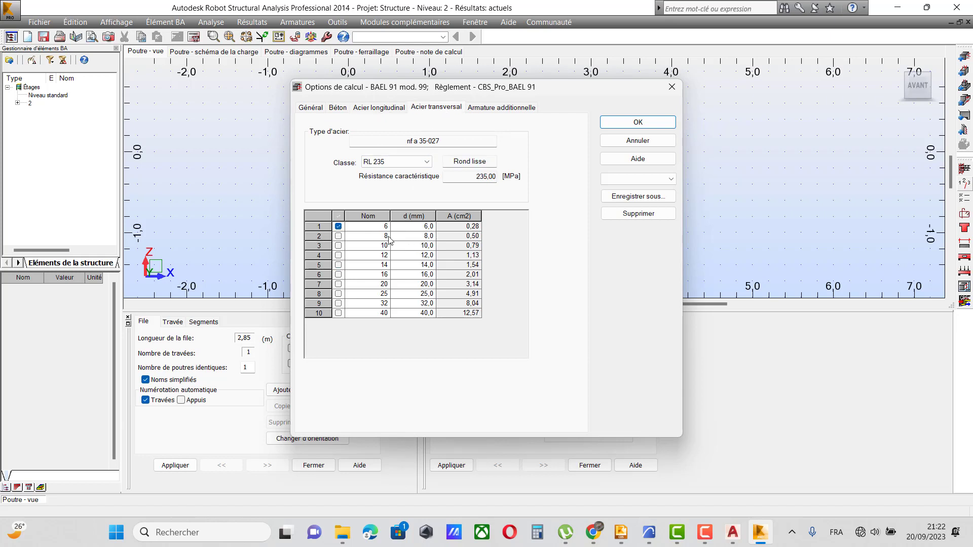
left_click(501, 108)
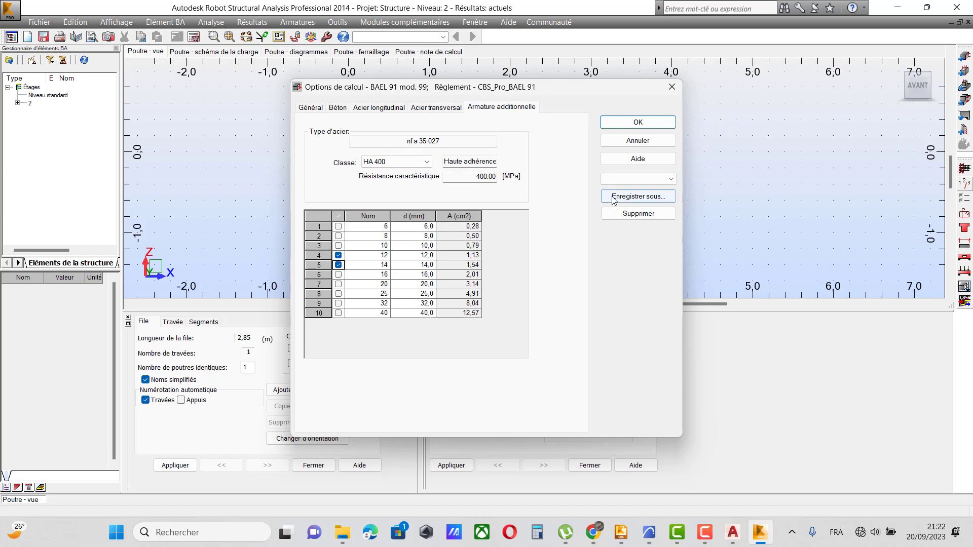
Save the calculation options under the name POUTRE 2, apply them and run the beam calculation.
left_click(640, 196)
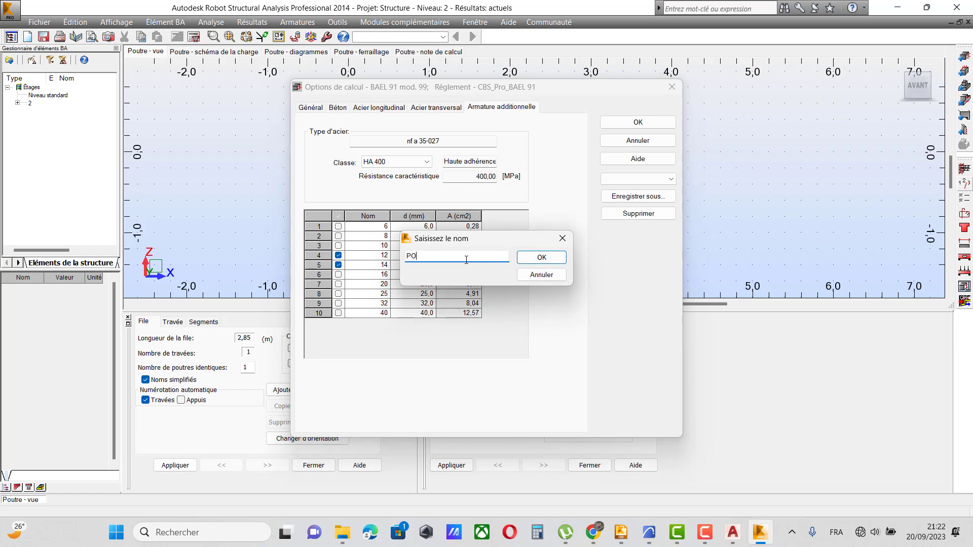
type("POUTRE 2")
left_click(554, 258)
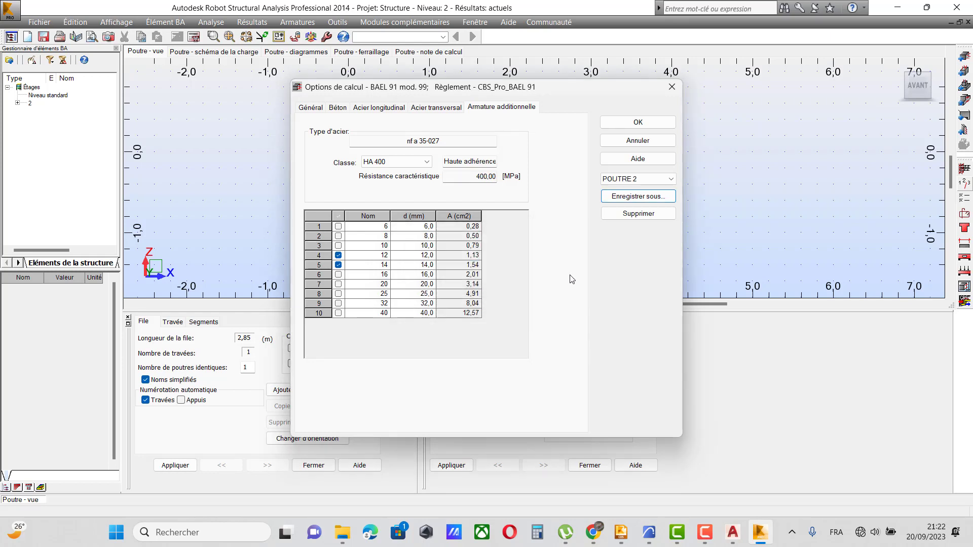
left_click(639, 122)
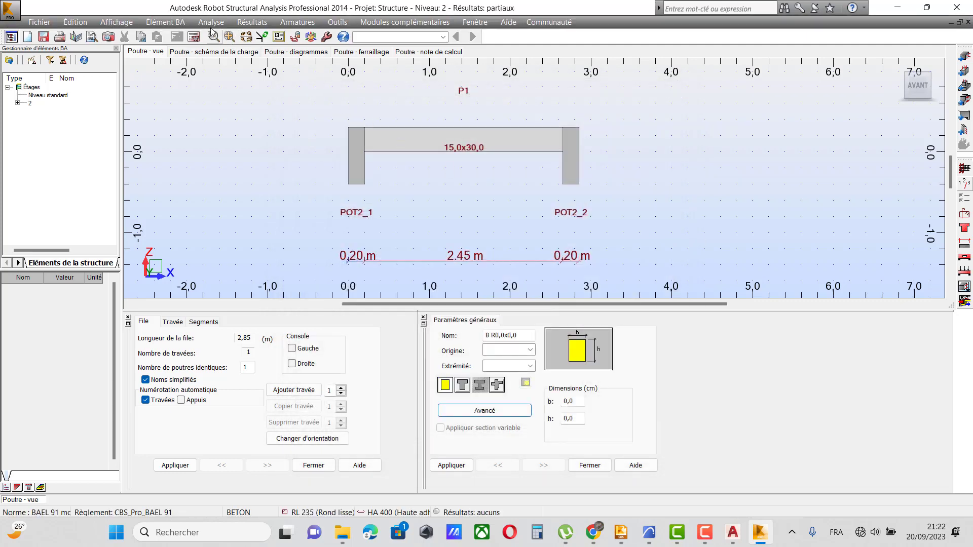
left_click(211, 22)
left_click(215, 37)
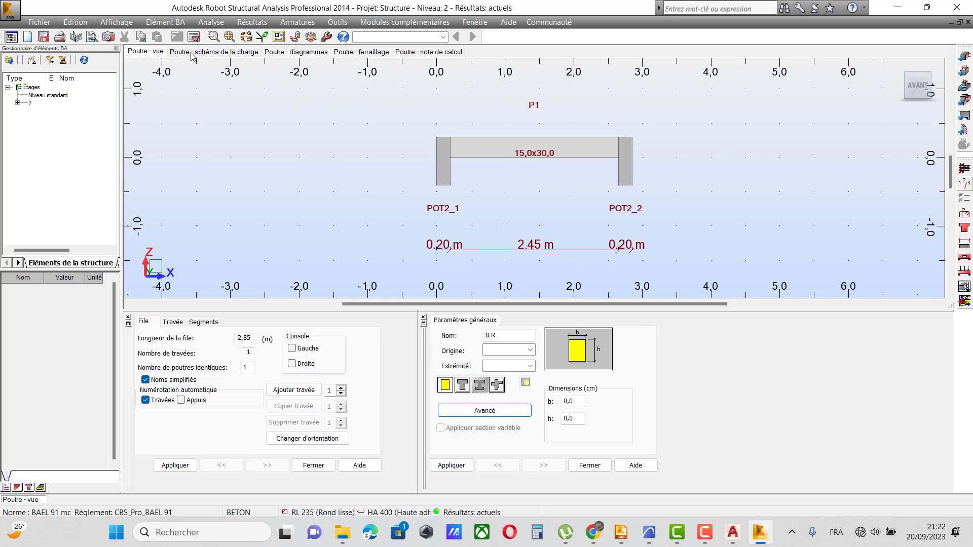
Examine the beam's load scheme and its ULS (ELU) bending moment and shear force diagrams.
left_click(208, 53)
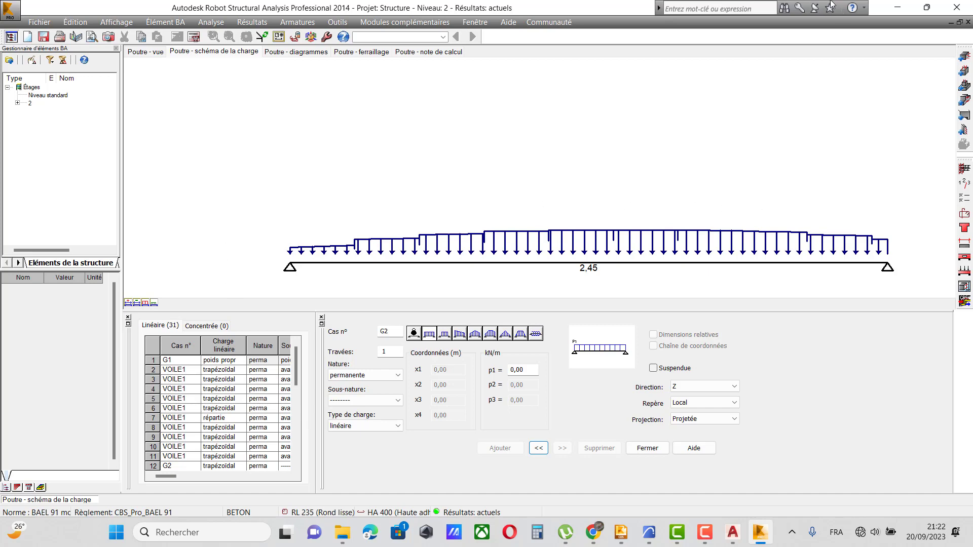
left_click(284, 54)
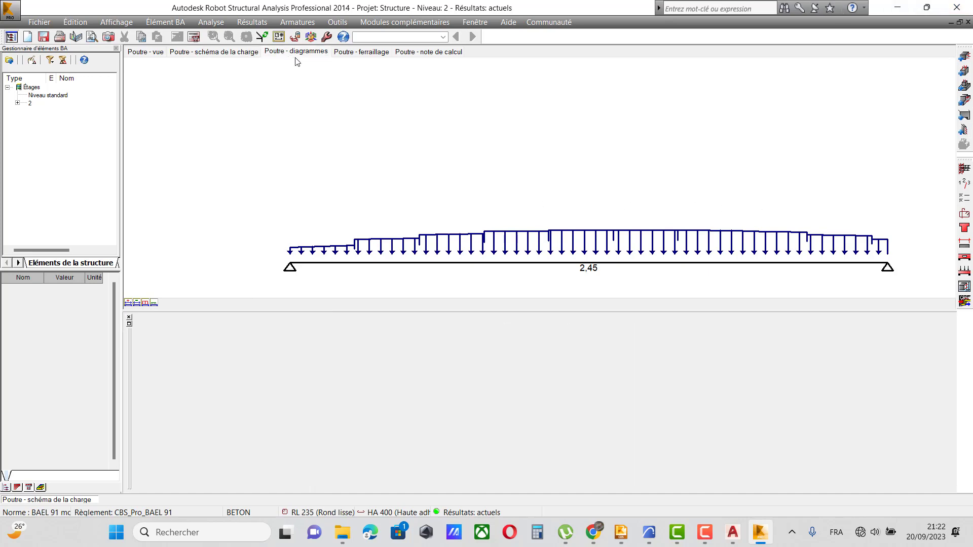
scroll(350, 277, "down", 3)
scroll(349, 277, "down", 2)
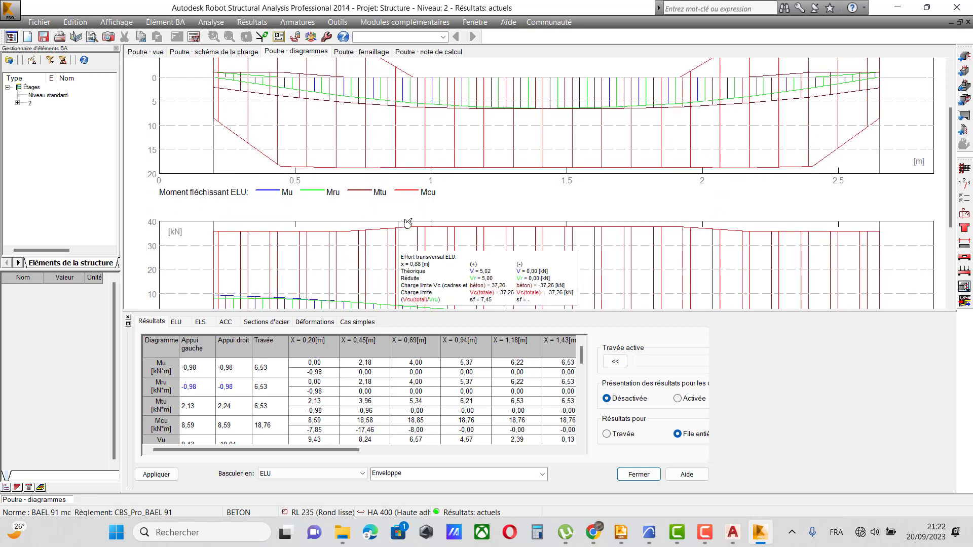
scroll(420, 143, "down", 2)
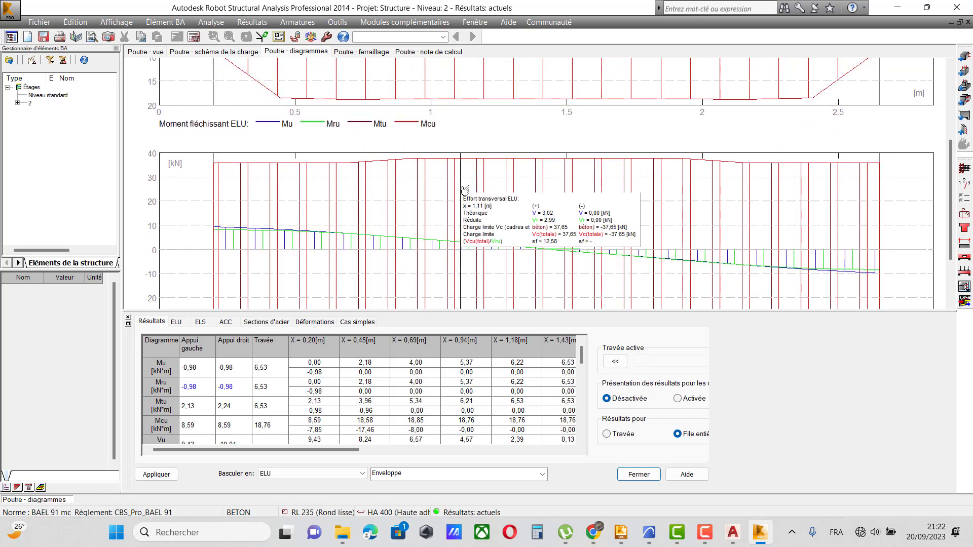
scroll(426, 177, "up", 5)
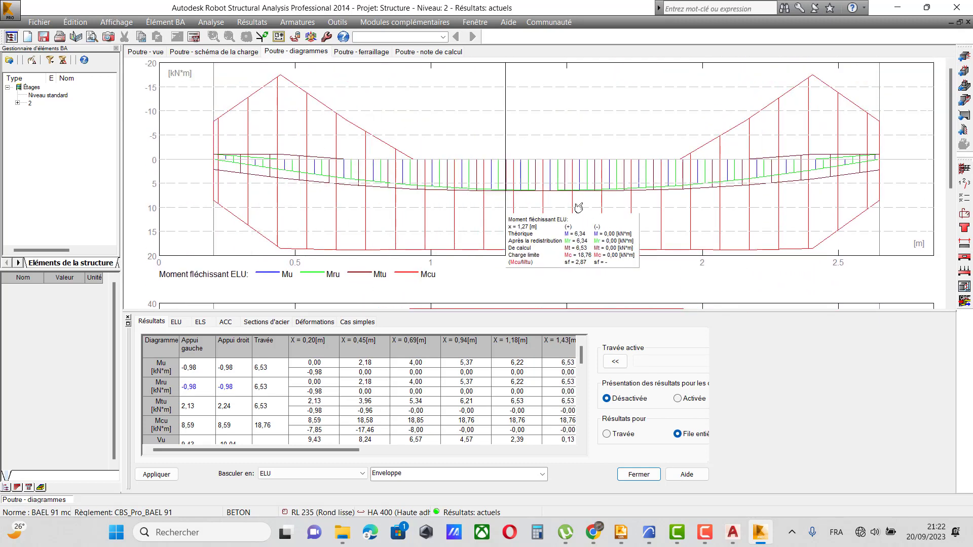
scroll(390, 185, "down", 5)
scroll(400, 203, "down", 3)
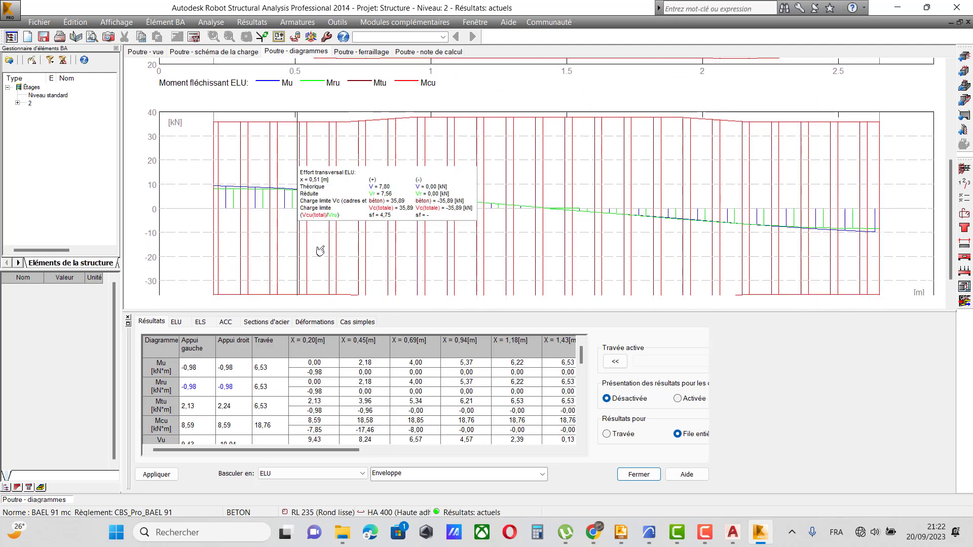
scroll(413, 204, "down", 1)
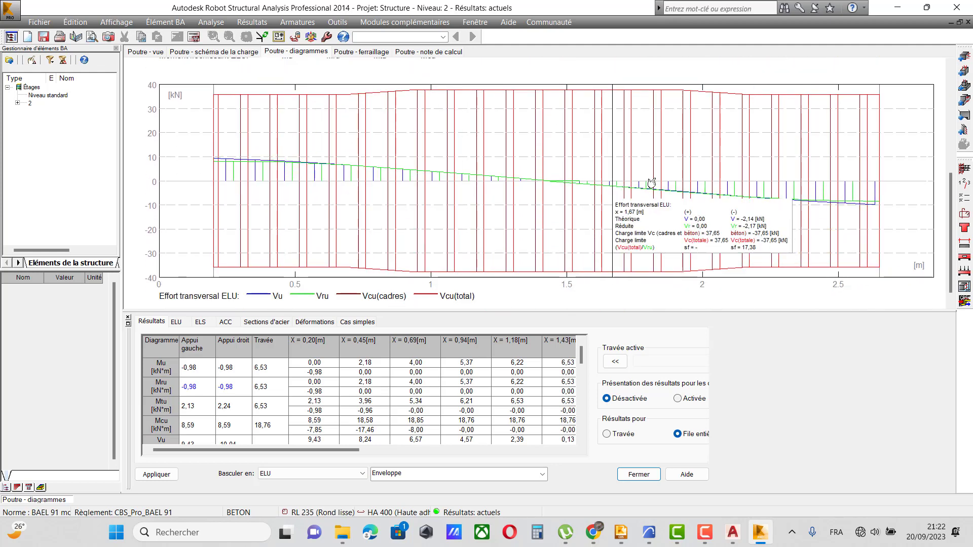
Examine the beam's reinforcement in cross-section, in 3D and in front elevation.
left_click(361, 51)
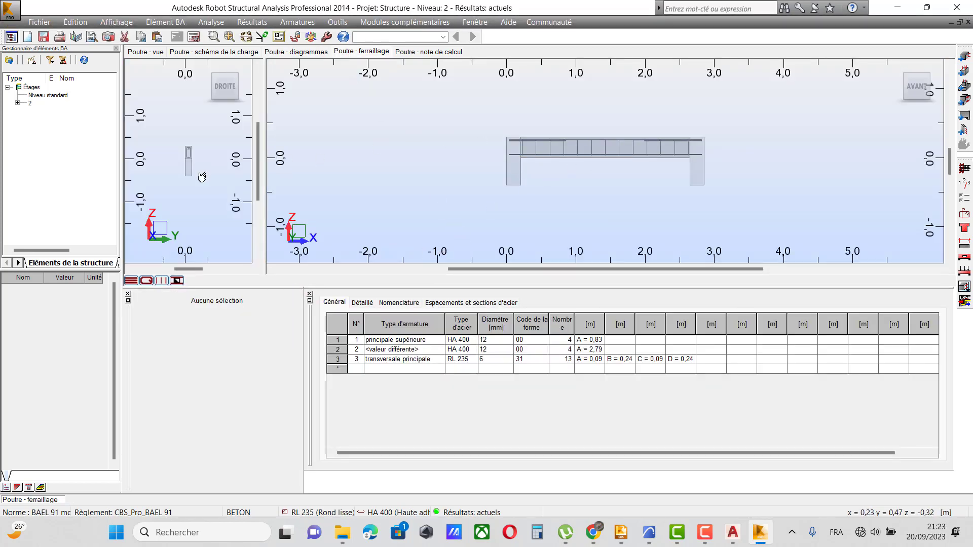
scroll(188, 160, "up", 3)
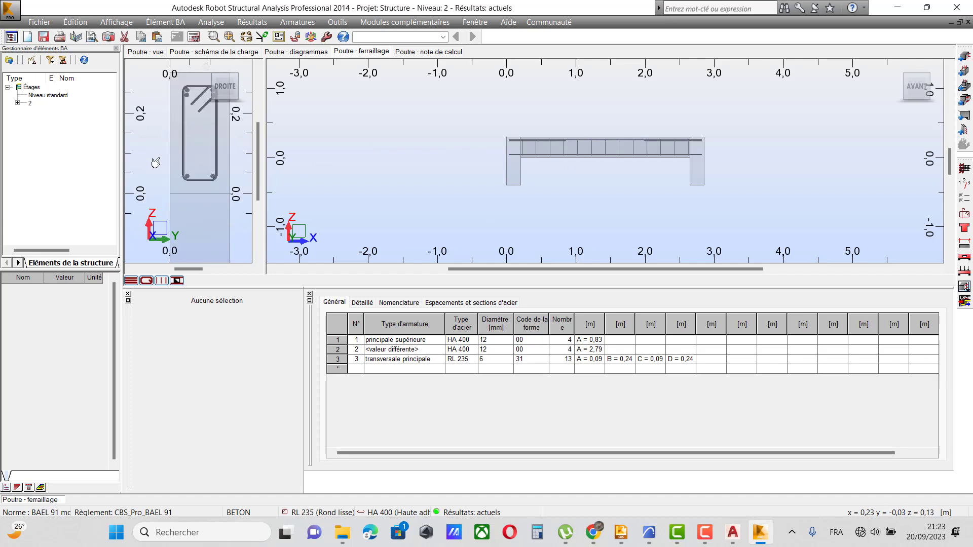
scroll(192, 116, "up", 2)
mouse_move(896, 72)
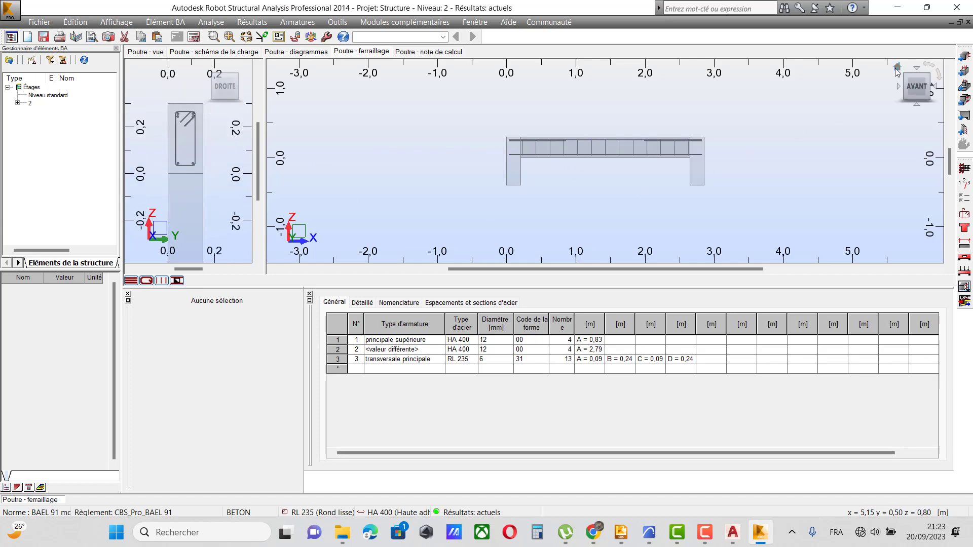
left_click(898, 67)
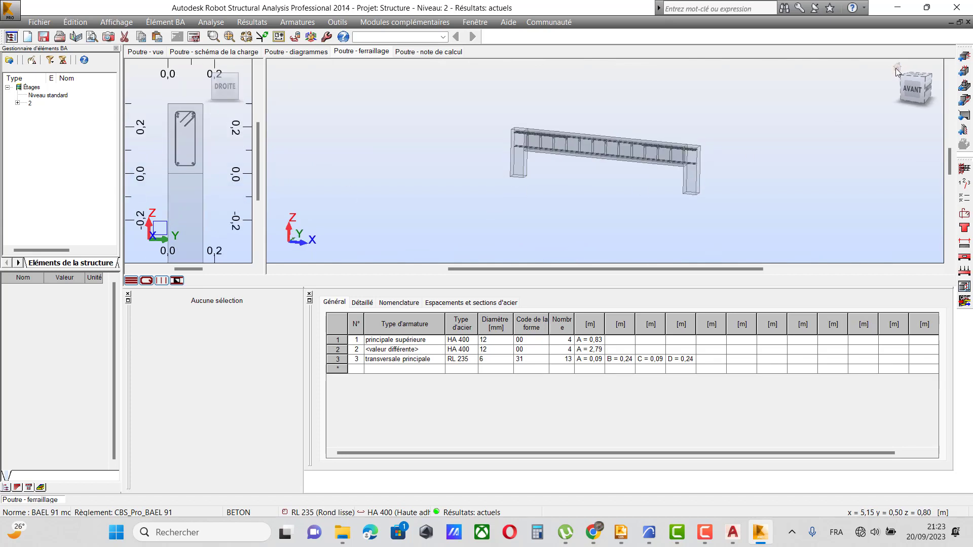
scroll(687, 162, "up", 4)
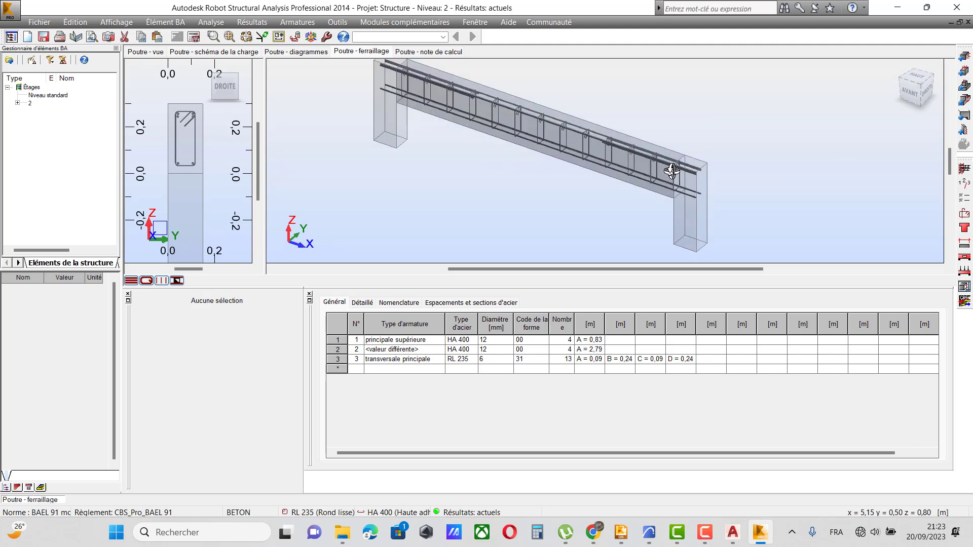
scroll(683, 176, "down", 2)
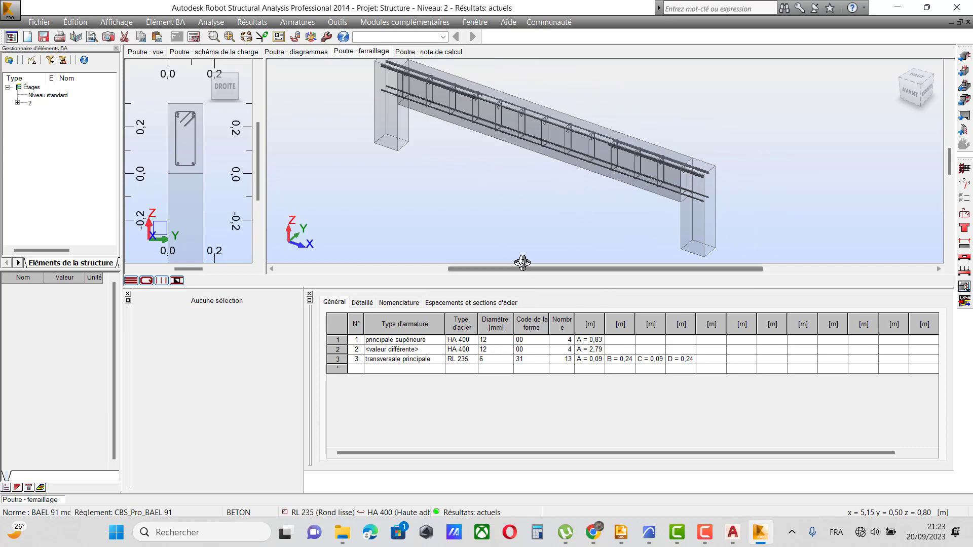
left_click(907, 103)
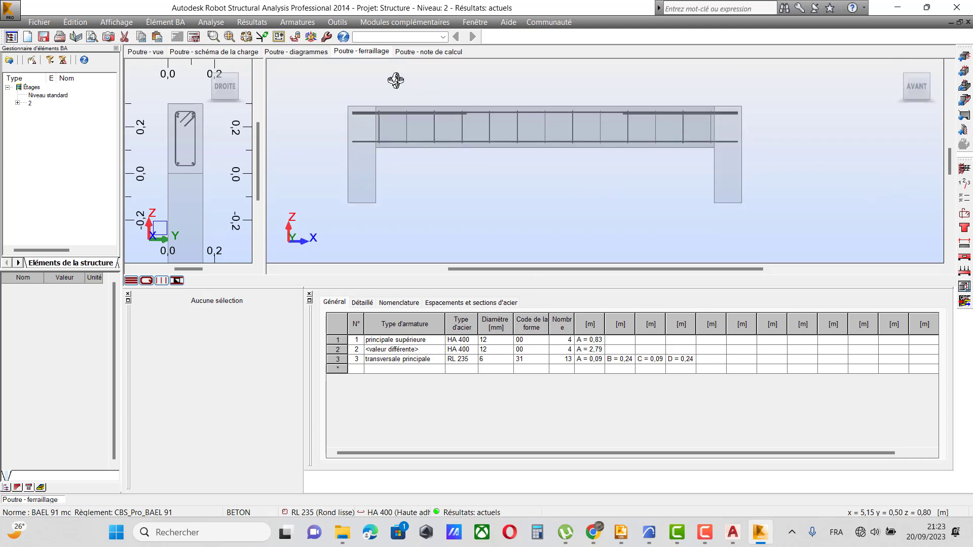
Recalculate the beam with the option to generate drawings for the calculated elements enabled.
left_click(211, 23)
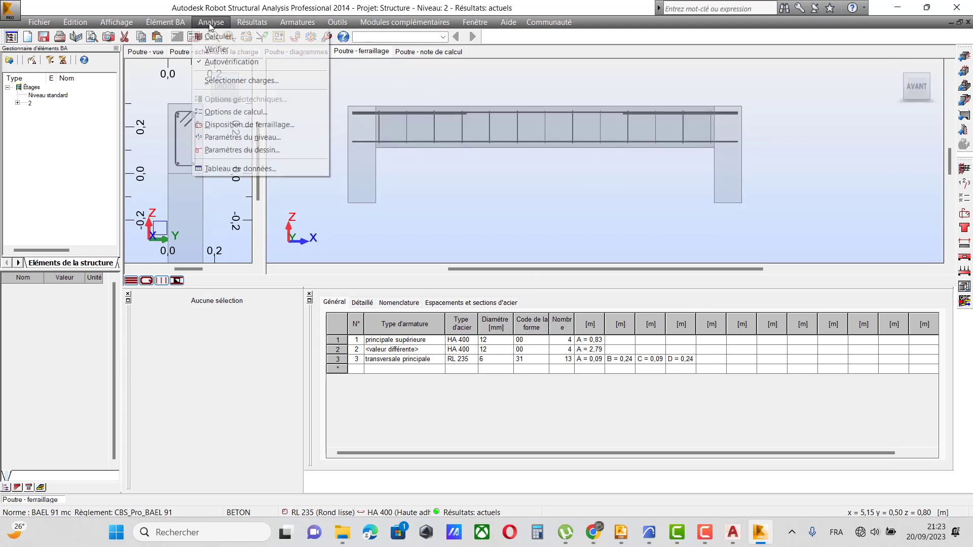
left_click(219, 36)
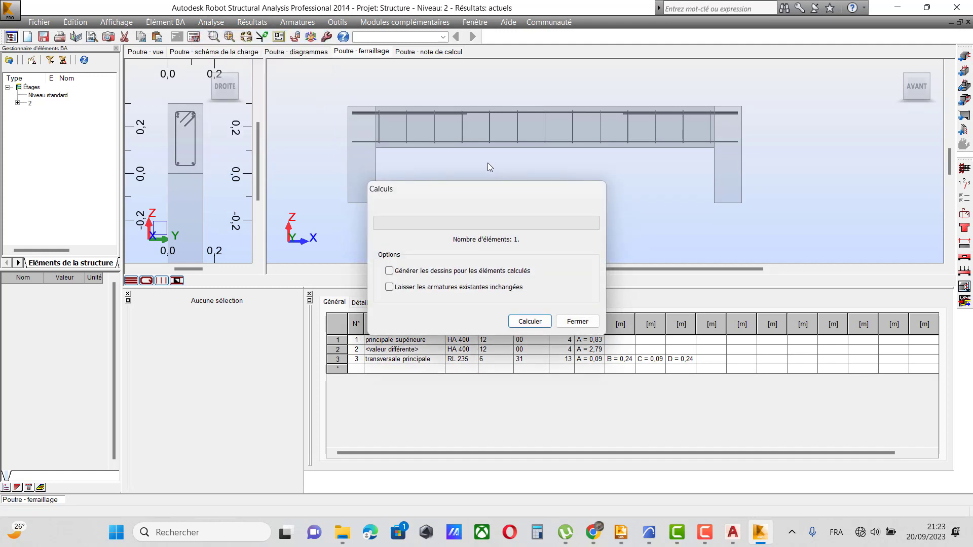
left_click(424, 273)
left_click(531, 322)
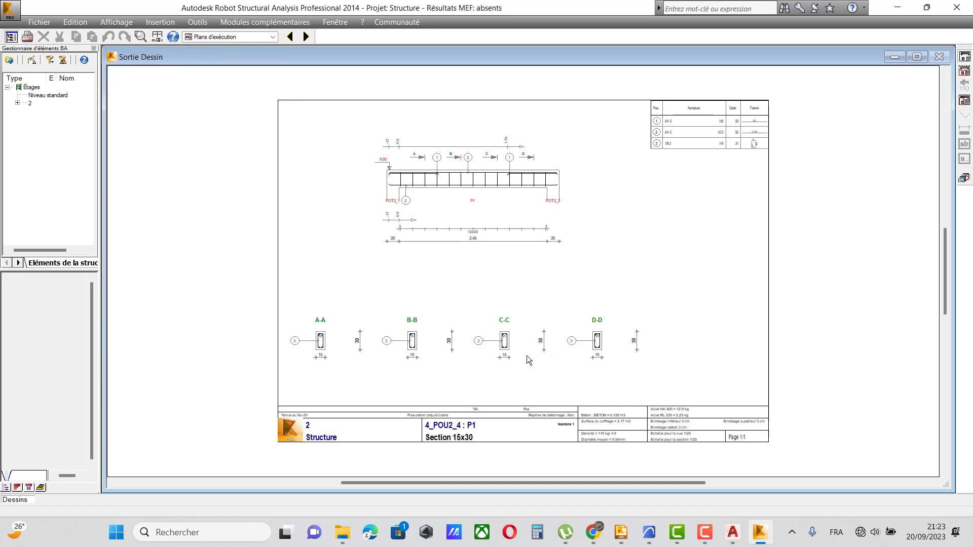
Check the beam's execution drawing and export it as a DXF file named POUTRE 1 in the r+2 folder inside tuto2 on the desktop.
scroll(687, 120, "up", 5)
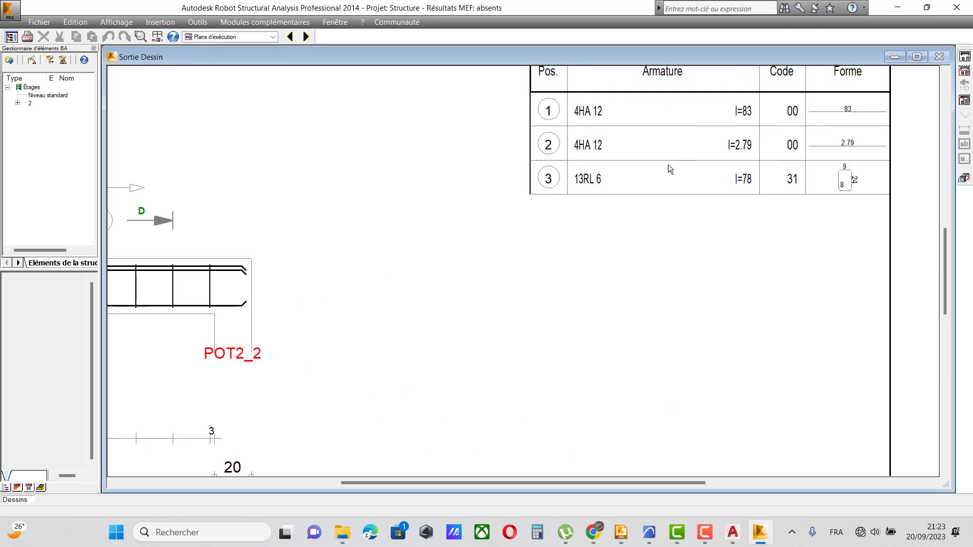
scroll(712, 172, "down", 4)
scroll(684, 180, "down", 2)
scroll(443, 356, "up", 8)
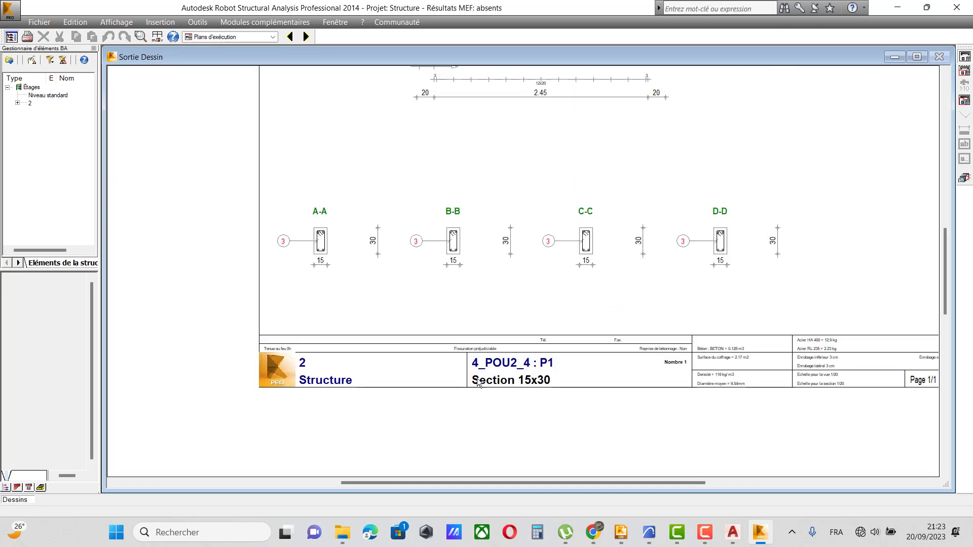
scroll(444, 356, "down", 8)
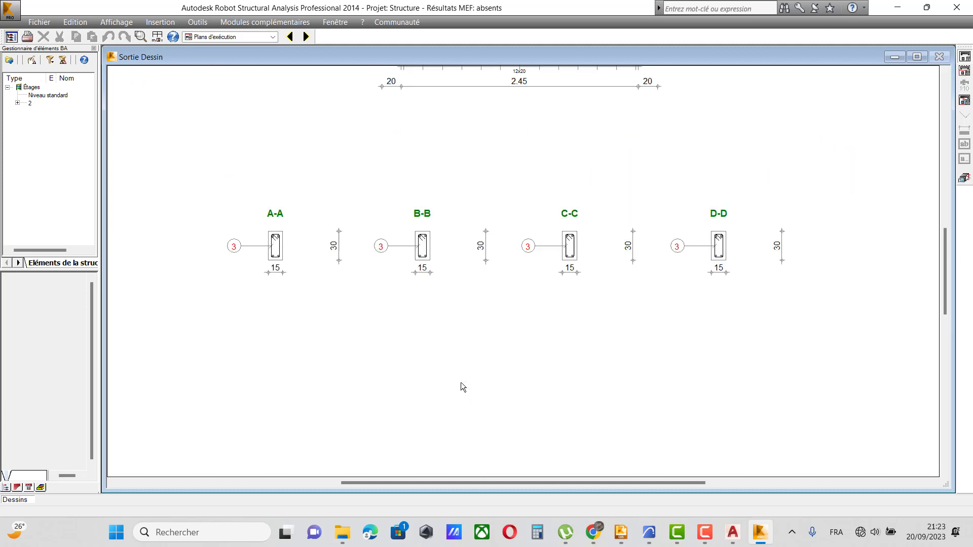
left_click(39, 22)
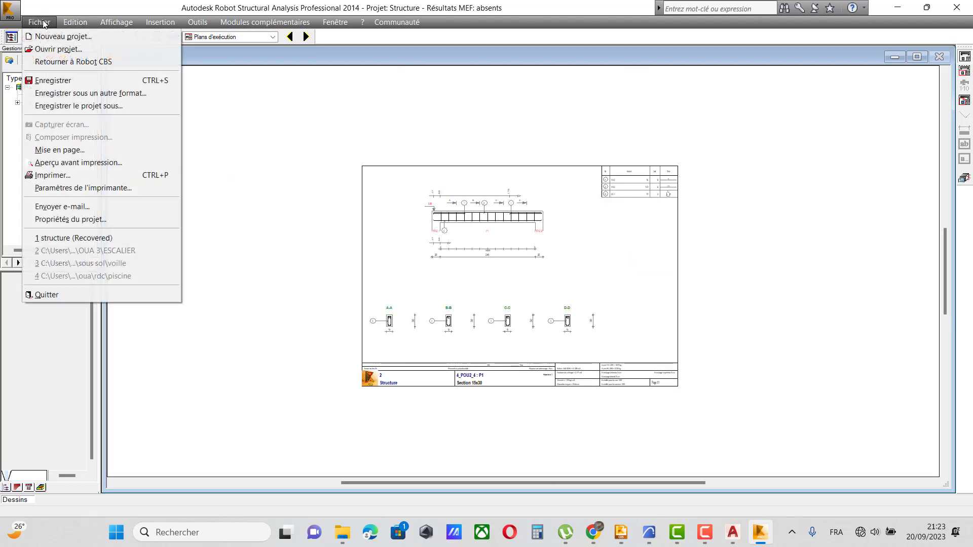
left_click(84, 94)
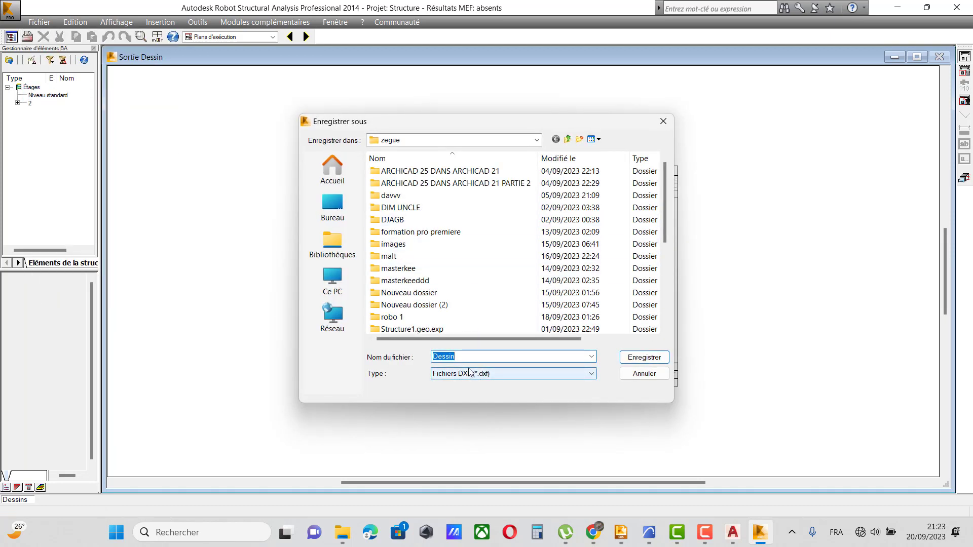
left_click(334, 208)
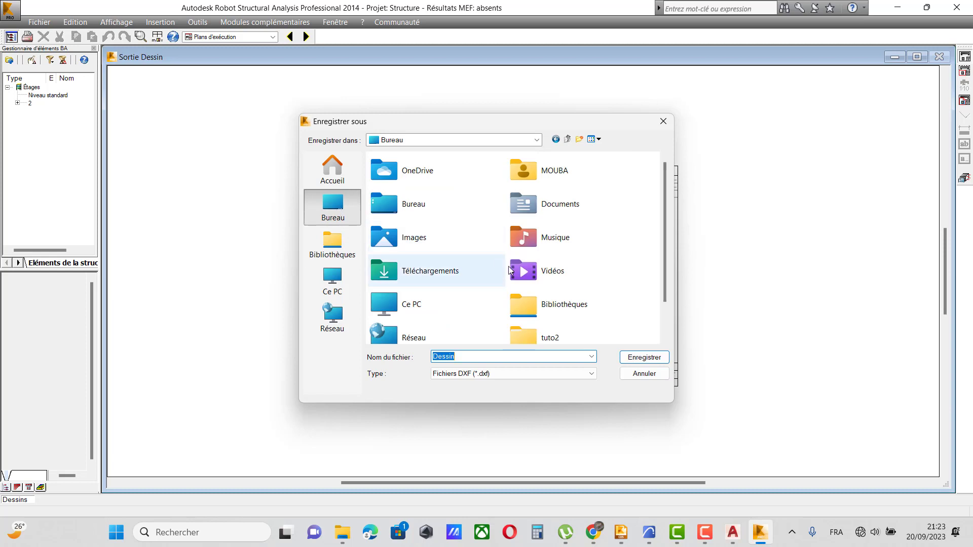
left_click(552, 336)
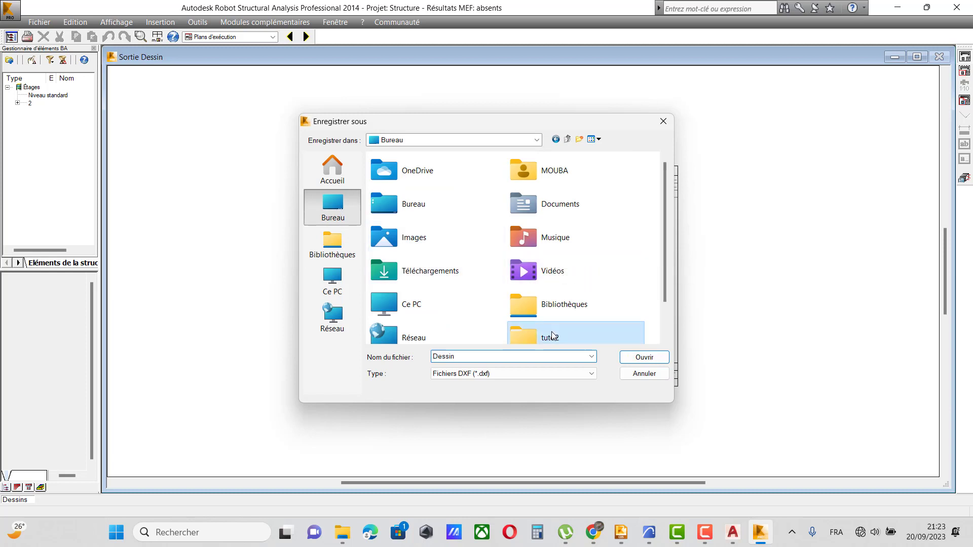
double_click(551, 336)
double_click(401, 172)
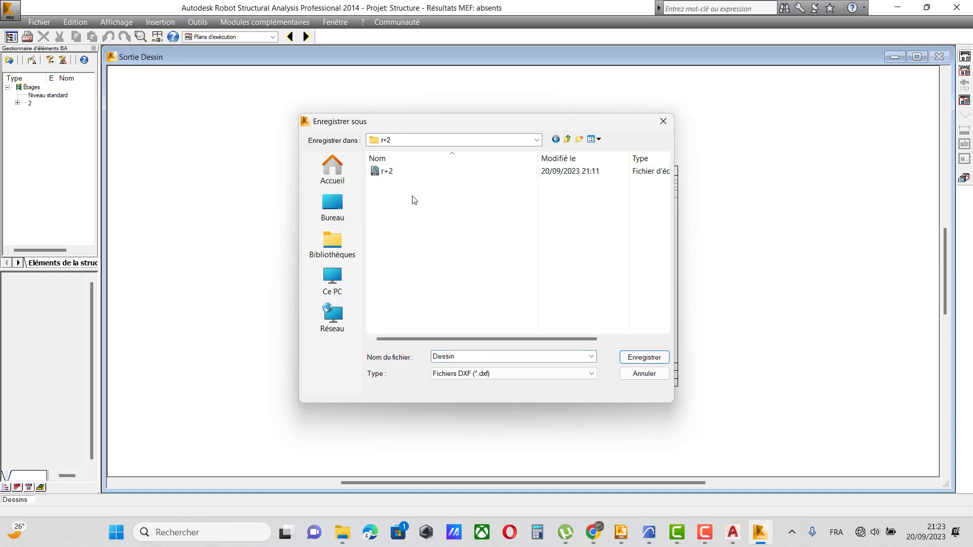
double_click(459, 357)
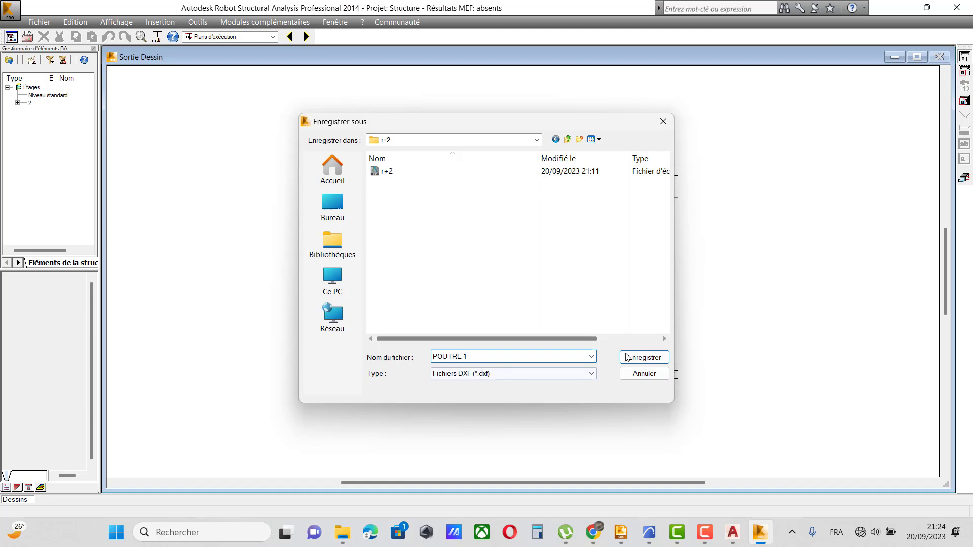
left_click(637, 358)
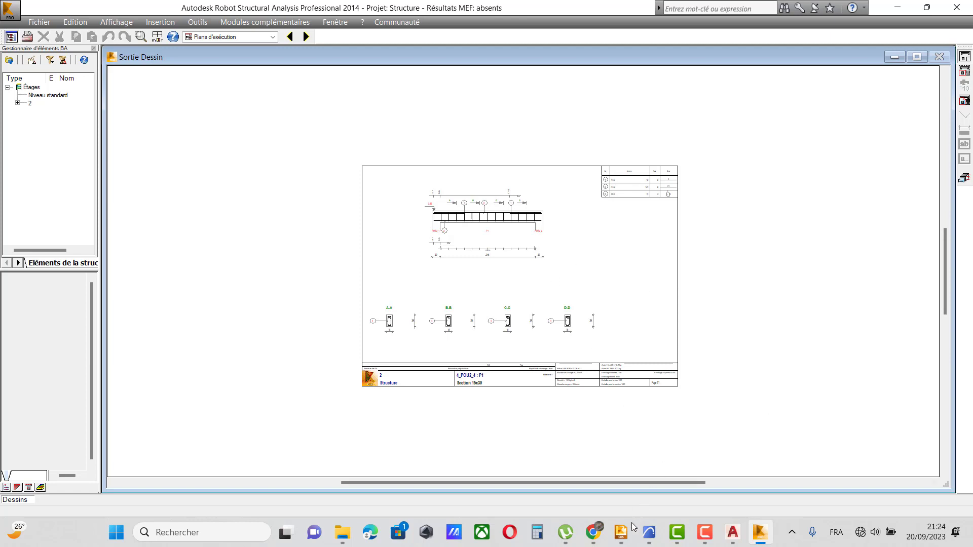
Switch to Concrete Building Structures, select the long beam on the right edge of the storey plan, and open its reinforced concrete dimensioning.
mouse_move(632, 530)
left_click(642, 479)
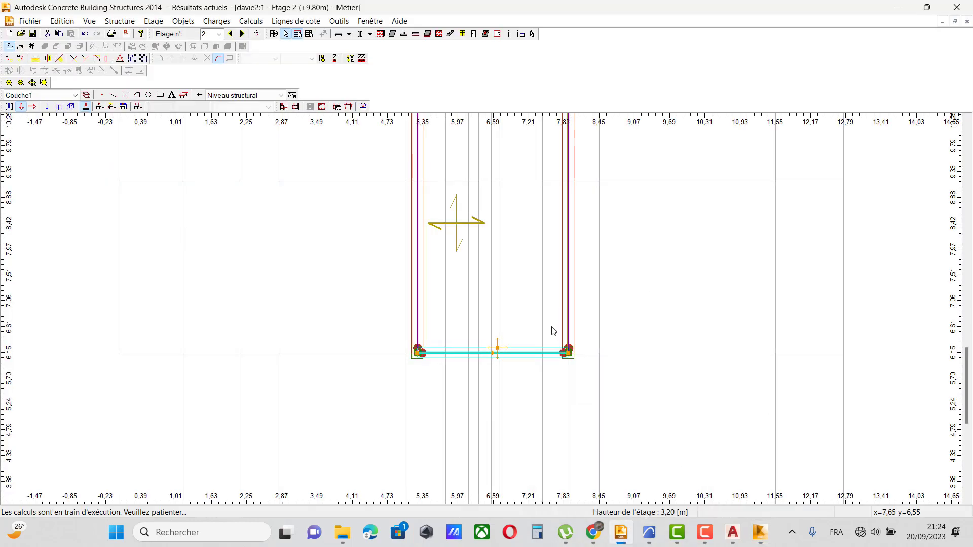
scroll(552, 412, "down", 3)
scroll(577, 332, "up", 2)
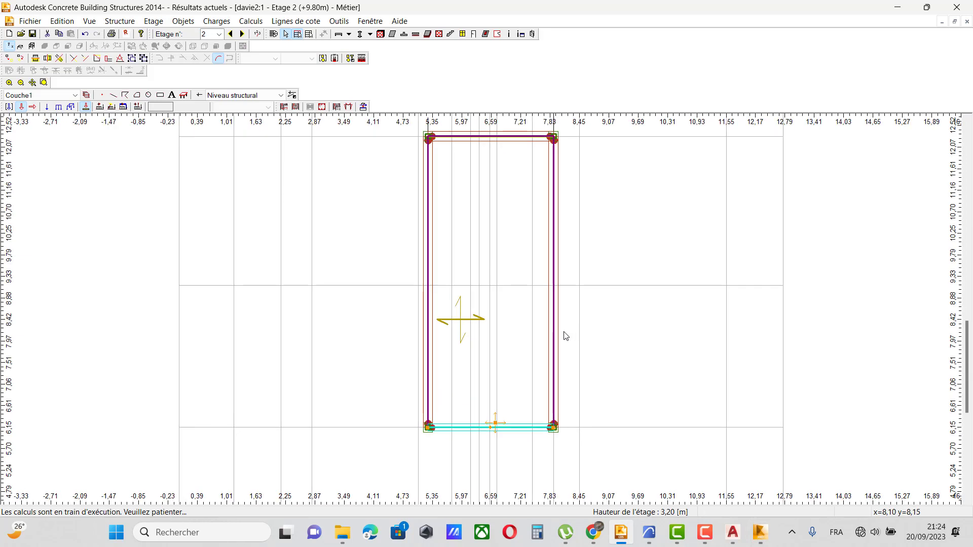
left_click(560, 276)
left_click(255, 22)
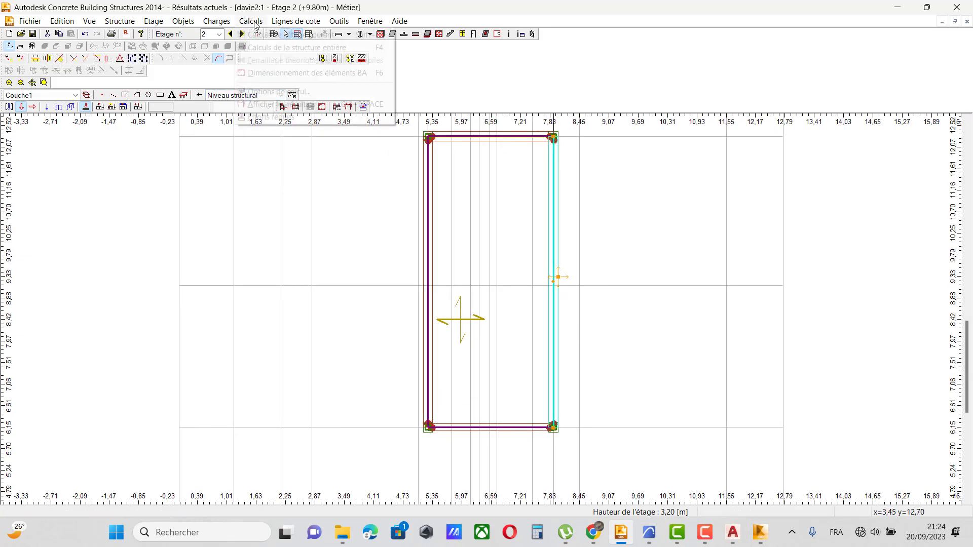
left_click(274, 73)
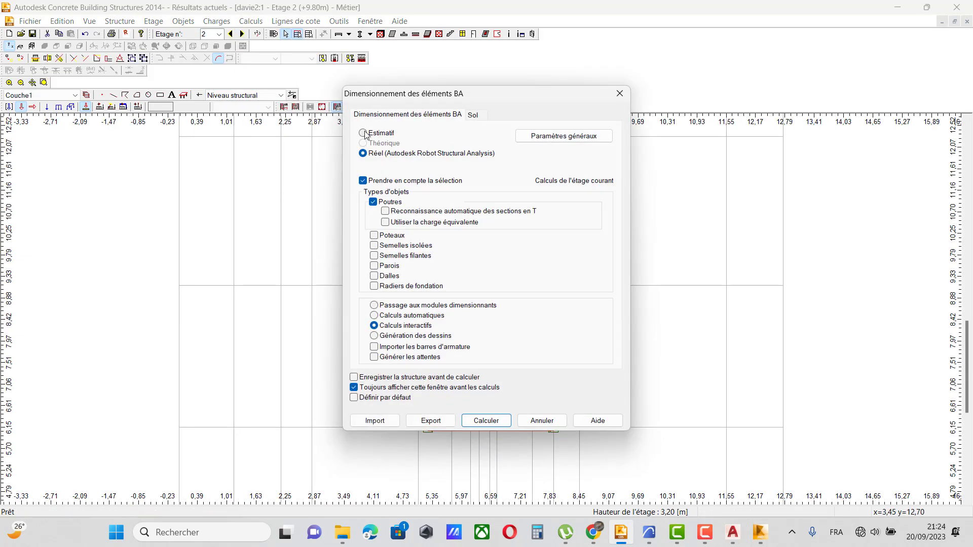
Choose estimative dimensioning and set the beams' optimisation criteria to hmin and hmax 0.5 m, bmin and bmax 0.2 m.
left_click(363, 134)
left_click(556, 138)
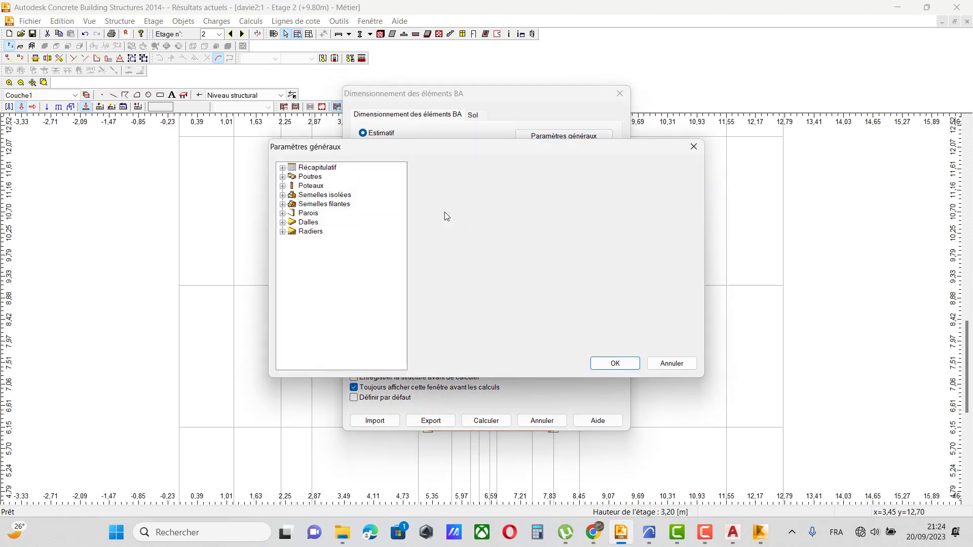
double_click(309, 177)
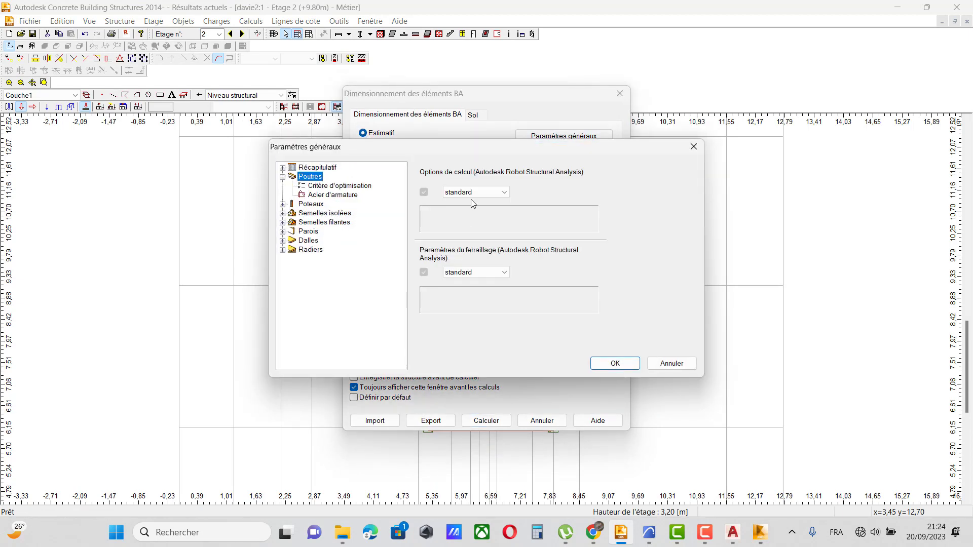
left_click(354, 187)
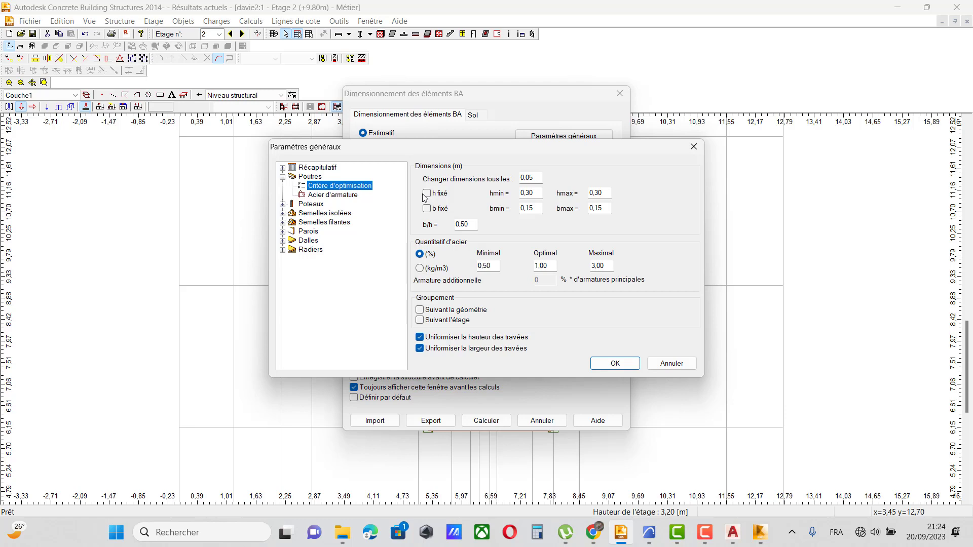
left_click(542, 193)
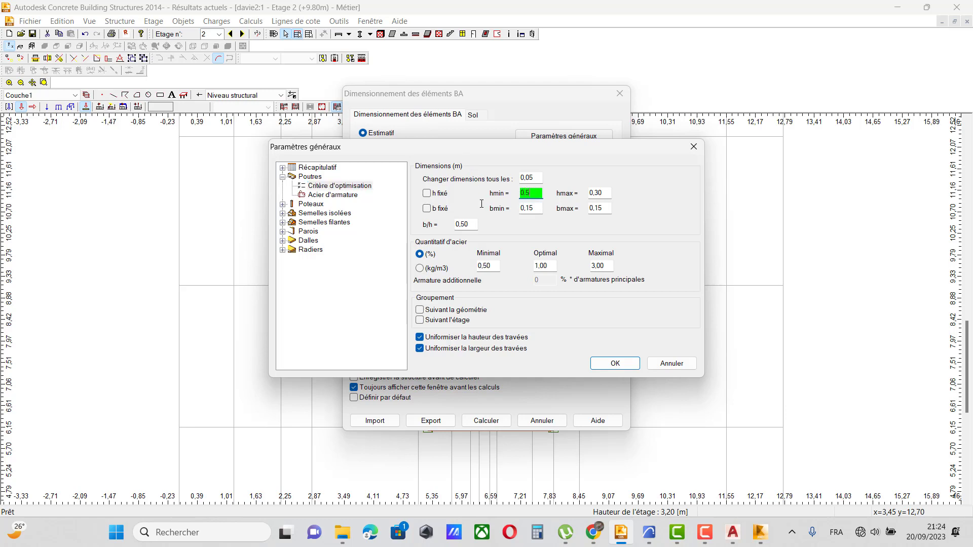
key("Tab")
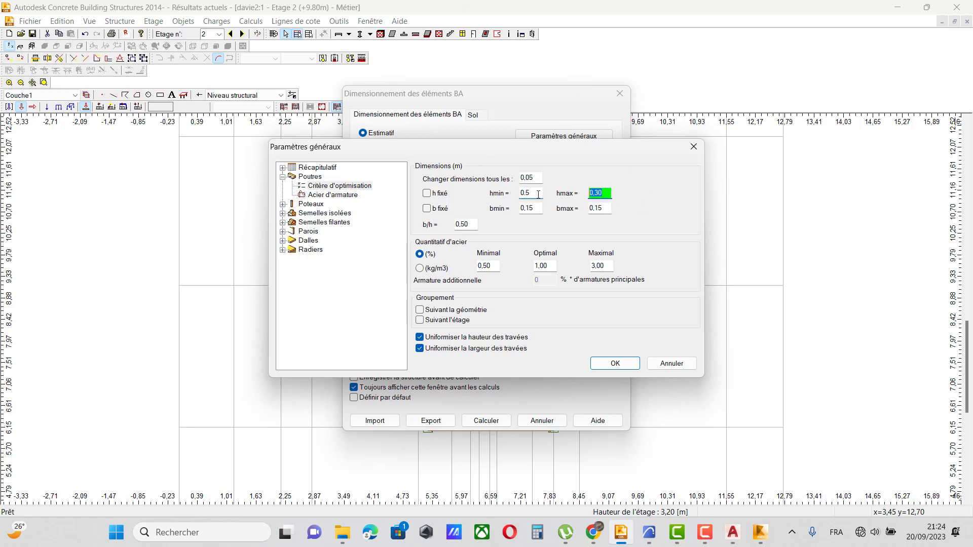
type("0")
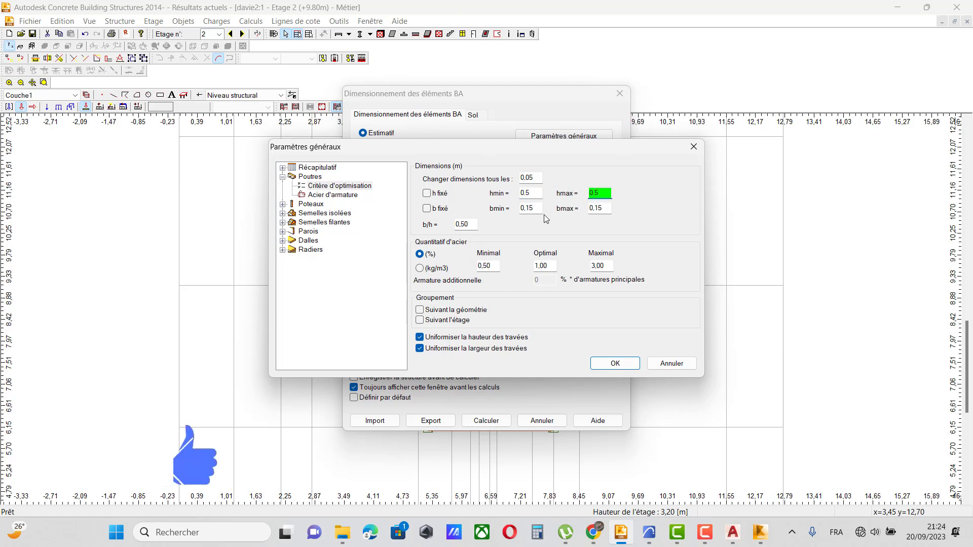
type(".5")
key("Tab")
type("0.2")
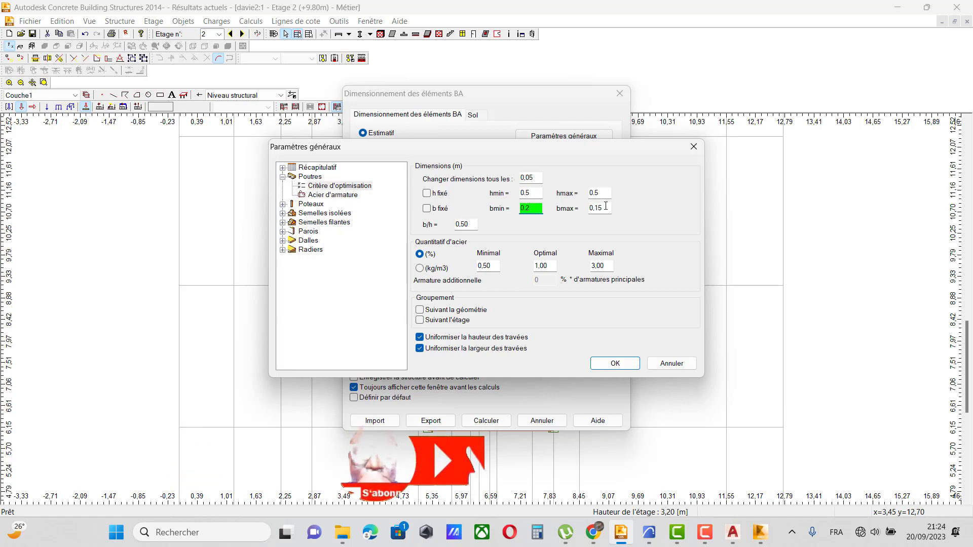
key("Tab")
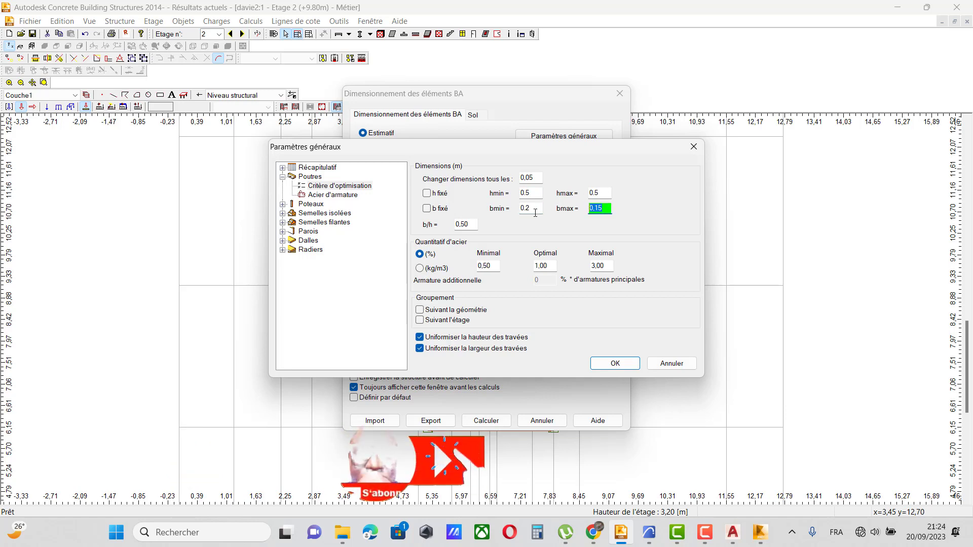
type("0.2")
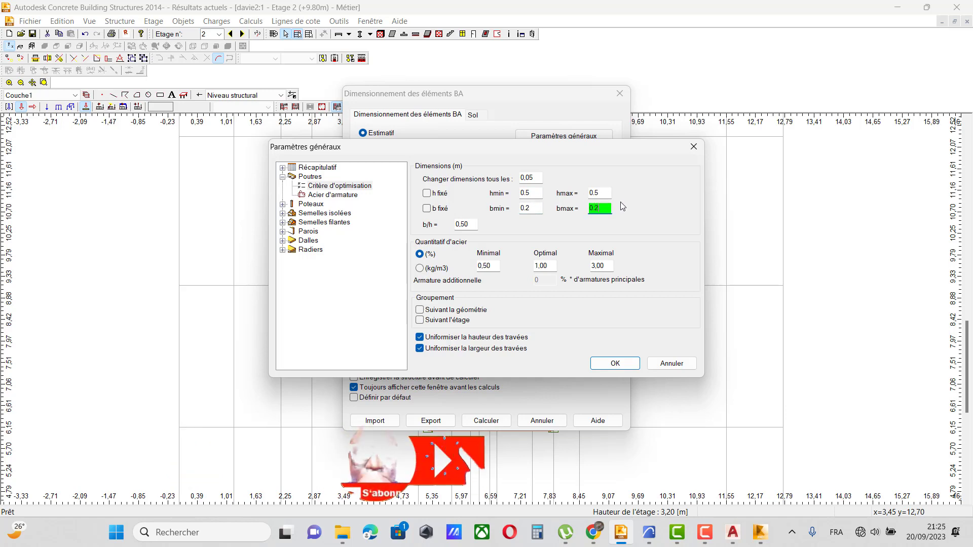
Check the beams' reinforcing steel grades, accept the general parameters and run the estimative calculation for the selected beam.
left_click(339, 194)
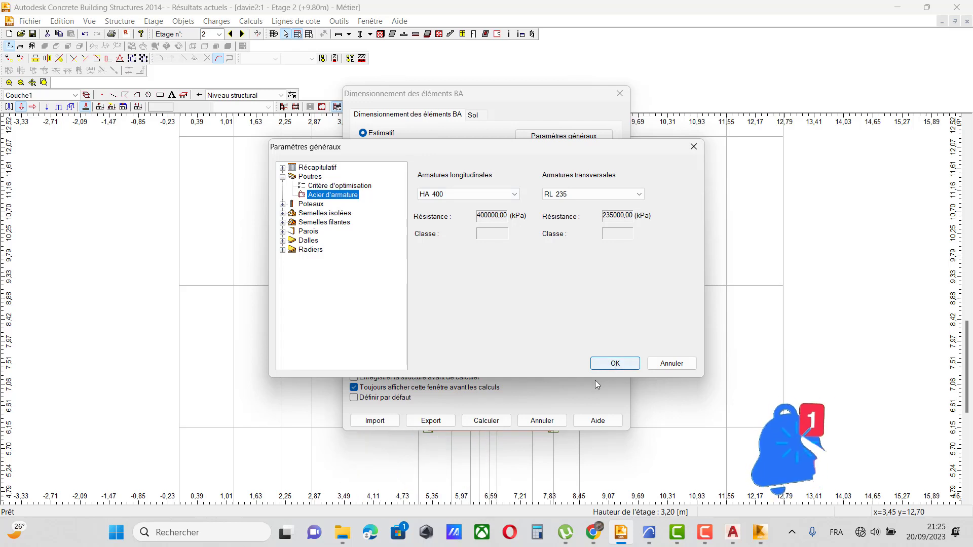
left_click(615, 363)
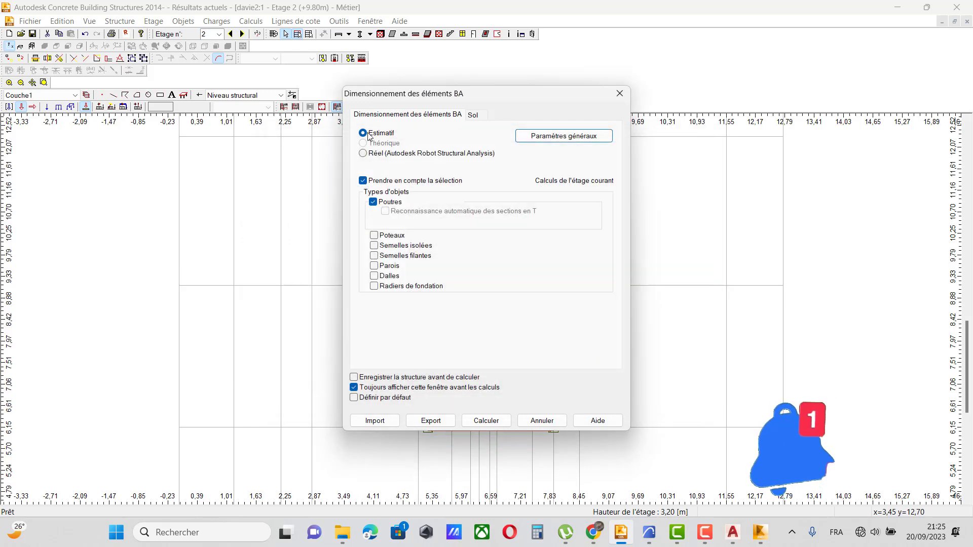
left_click(486, 421)
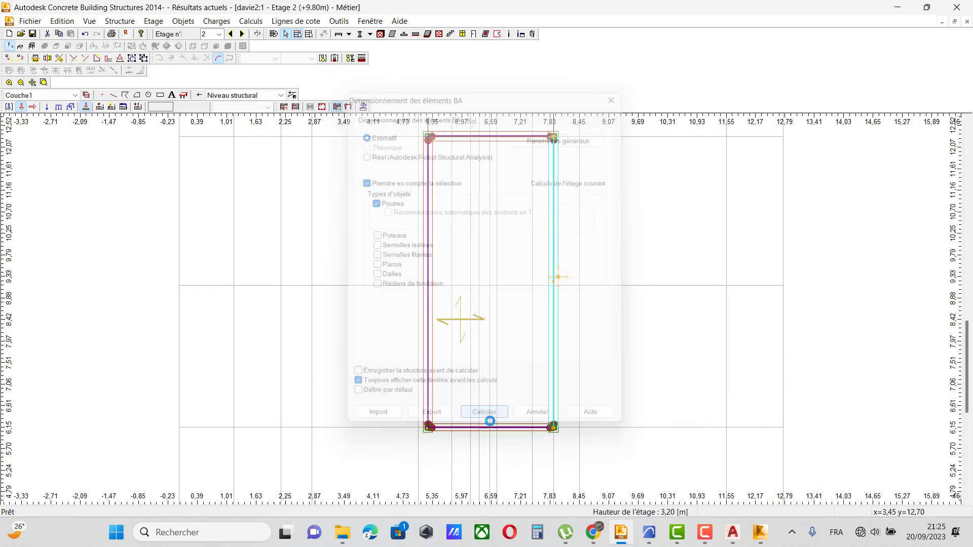
left_click(357, 235)
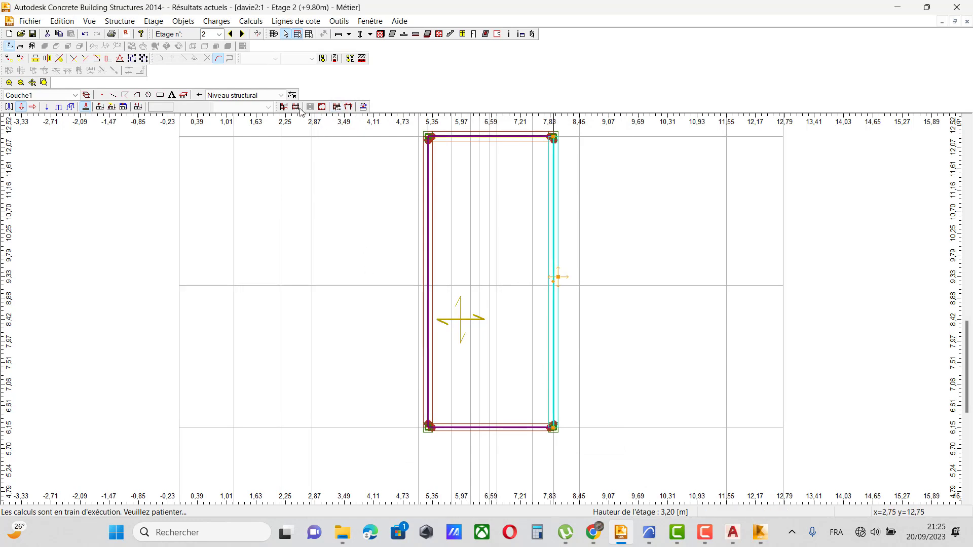
Run the real (Autodesk Robot Structural Analysis) interactive calculation of the selected beam and add it to the currently open file.
left_click(253, 22)
left_click(281, 74)
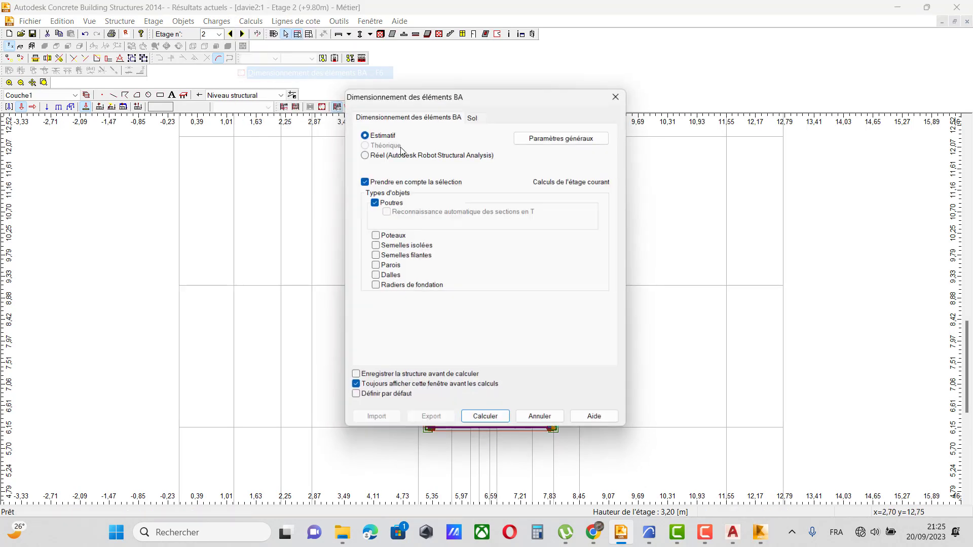
left_click(362, 154)
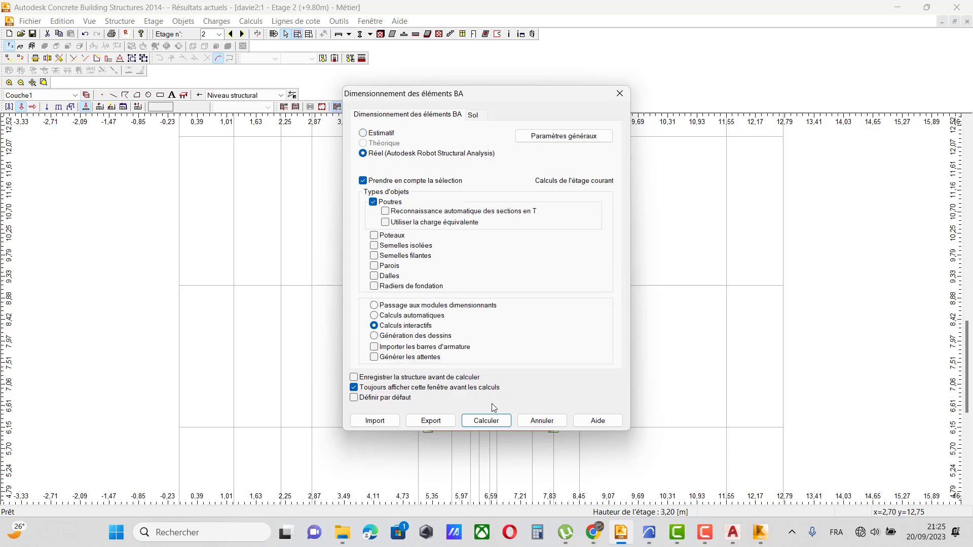
left_click(487, 420)
left_click(532, 298)
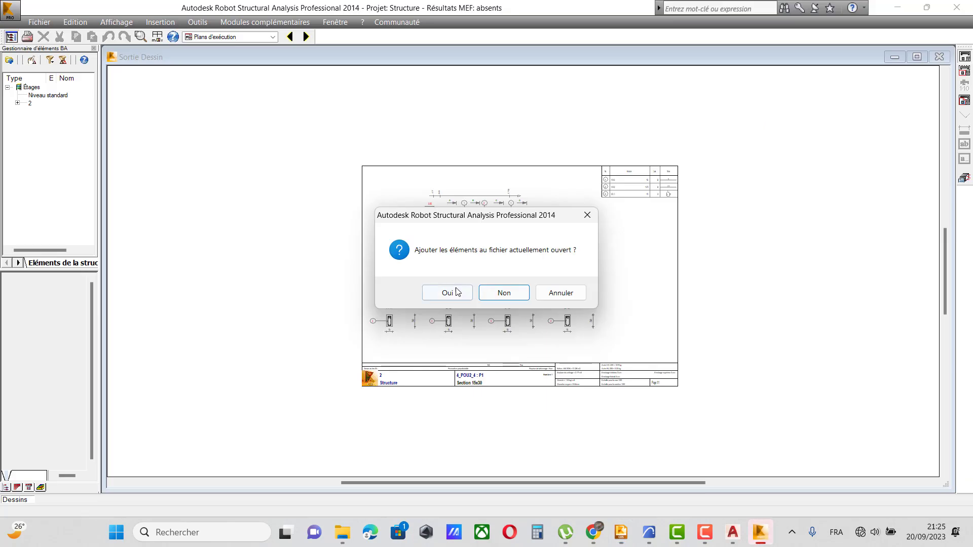
left_click(449, 292)
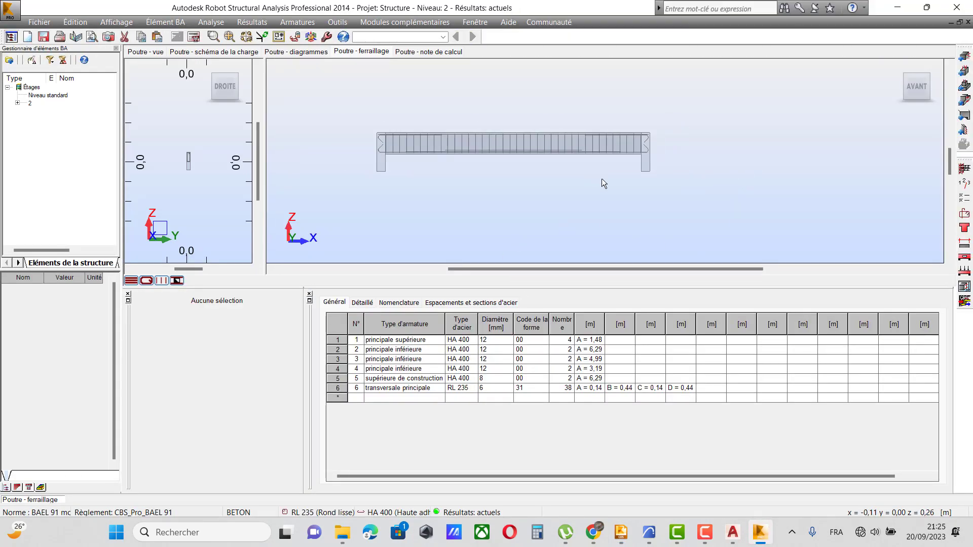
Show the beam's geometry view and confirm the Standard reinforcement layout settings for it.
left_click(150, 52)
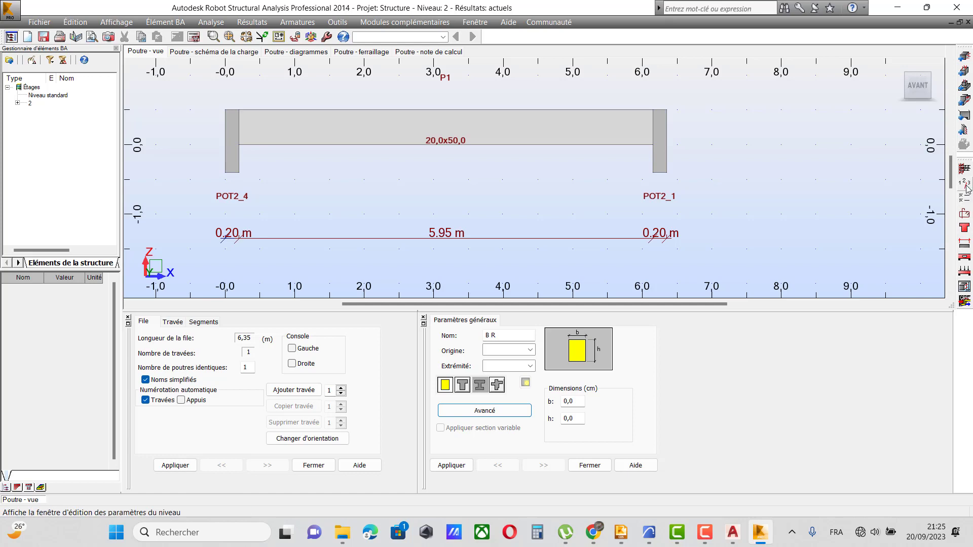
left_click(965, 226)
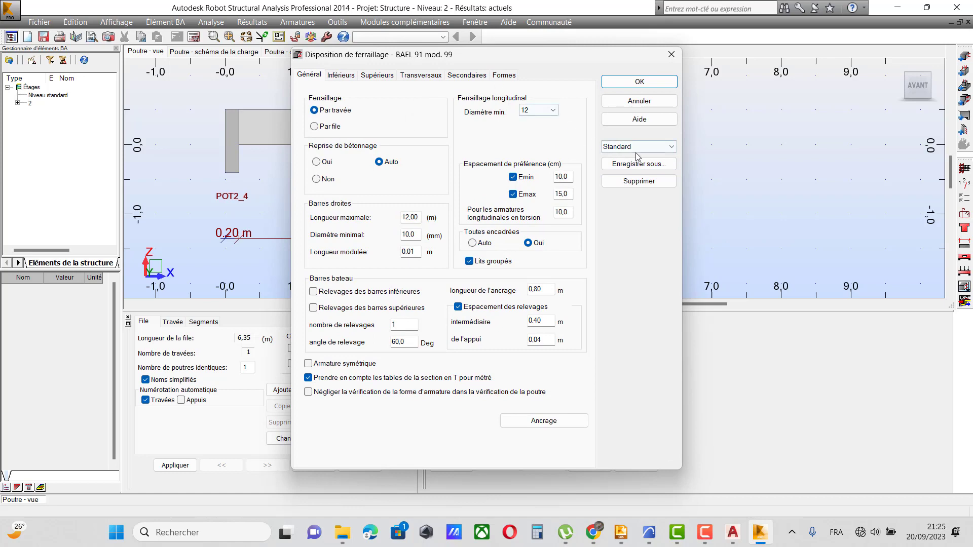
left_click(671, 147)
left_click(670, 147)
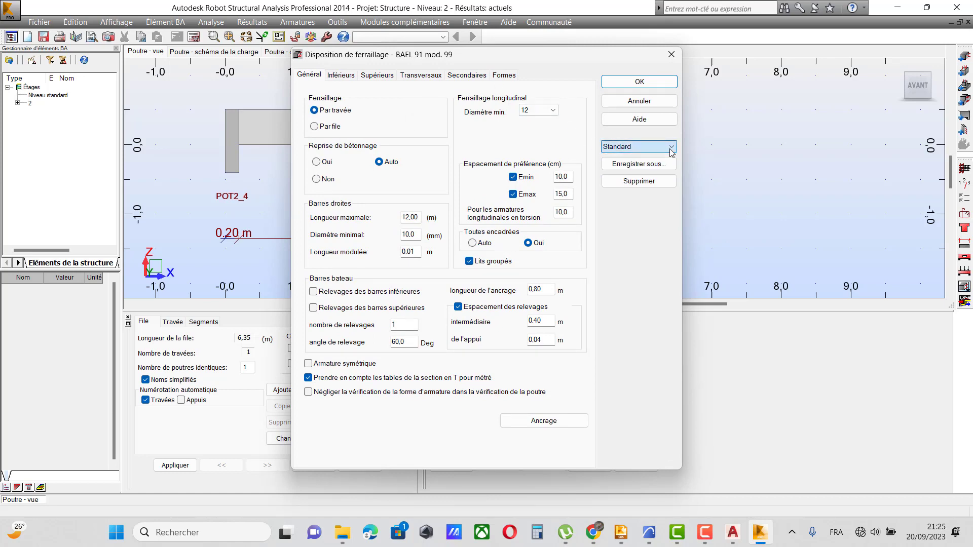
left_click(639, 82)
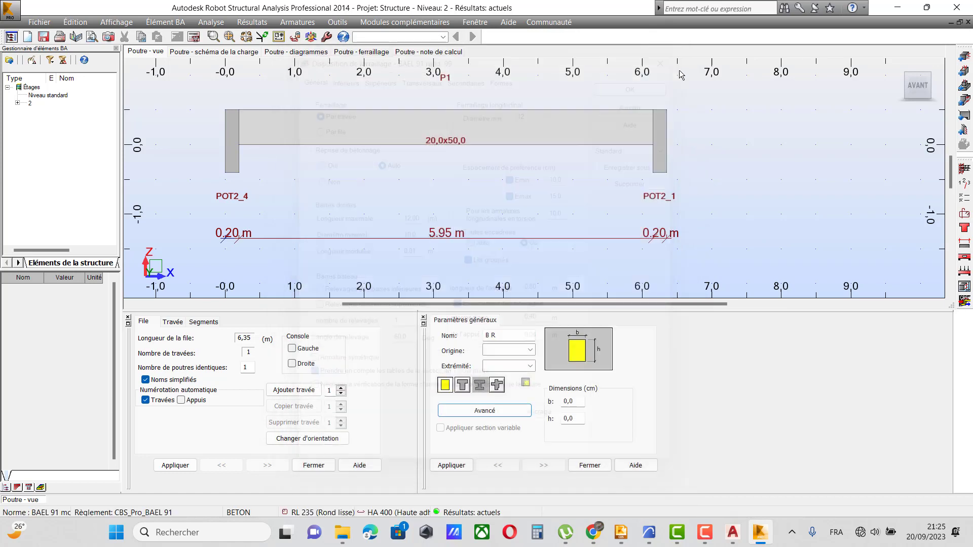
Apply the saved POUTRE 2 calculation options to the beam and recalculate its reinforcement.
left_click(966, 199)
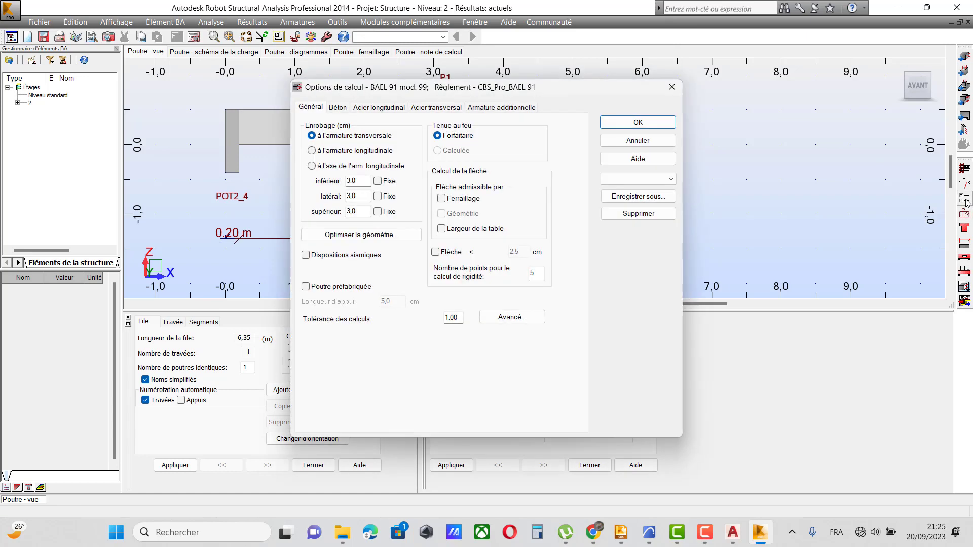
left_click_drag(546, 90, 703, 108)
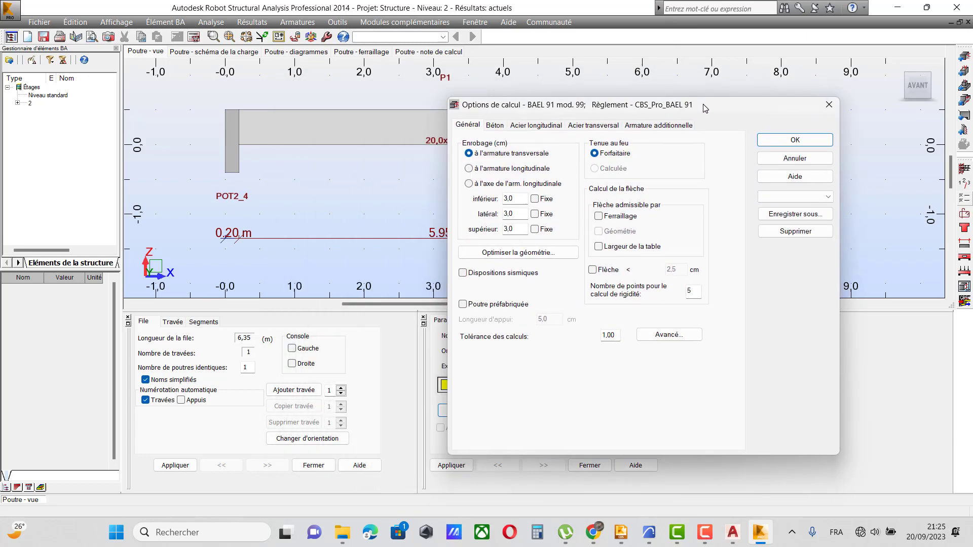
left_click(828, 198)
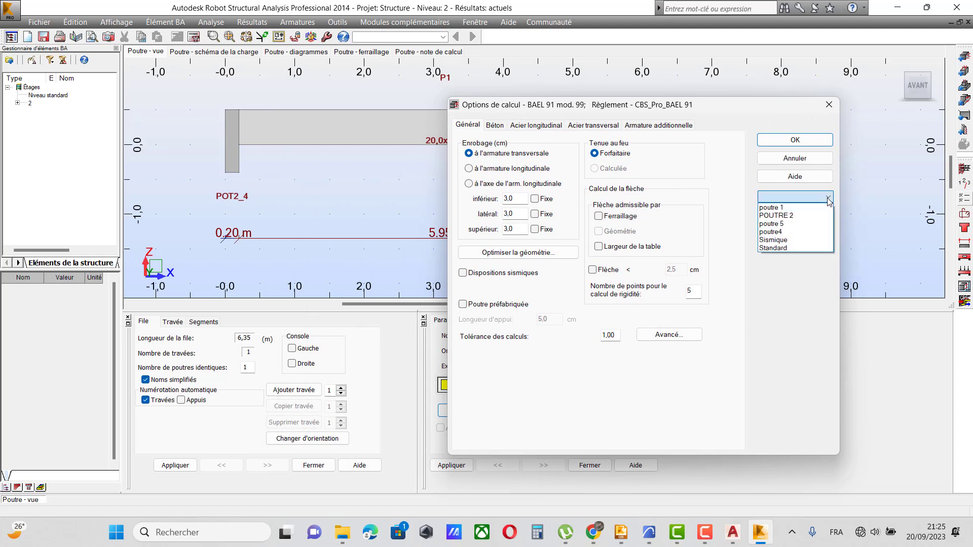
left_click(789, 216)
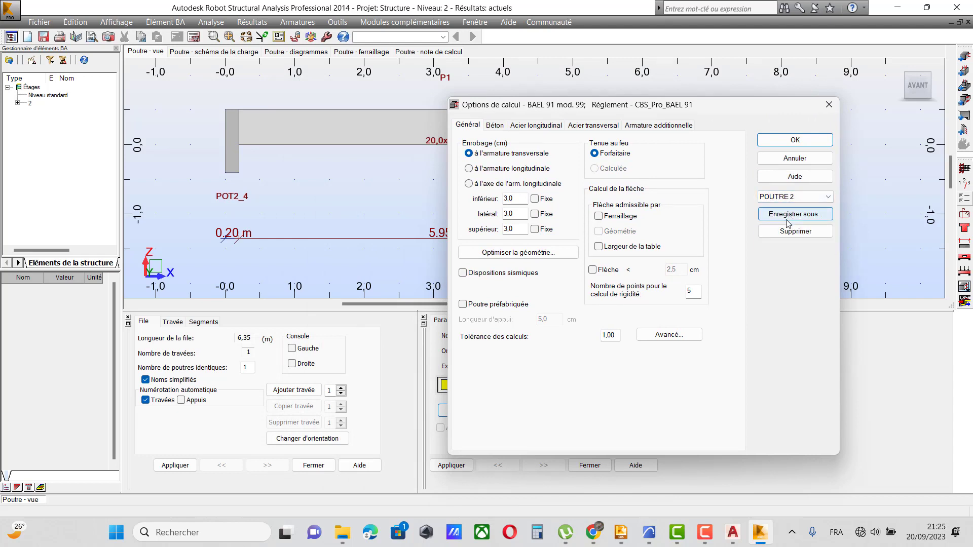
left_click(803, 140)
left_click(211, 23)
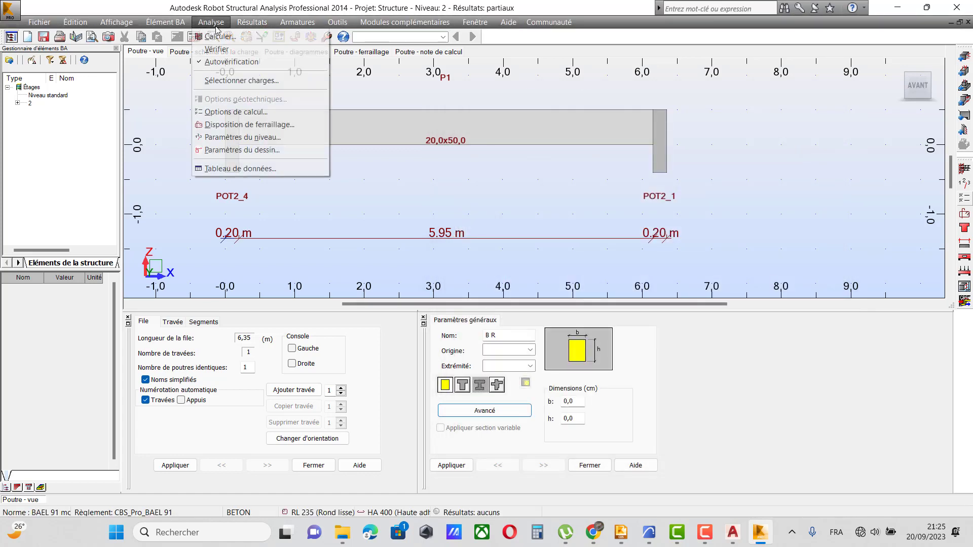
left_click(218, 35)
left_click(529, 321)
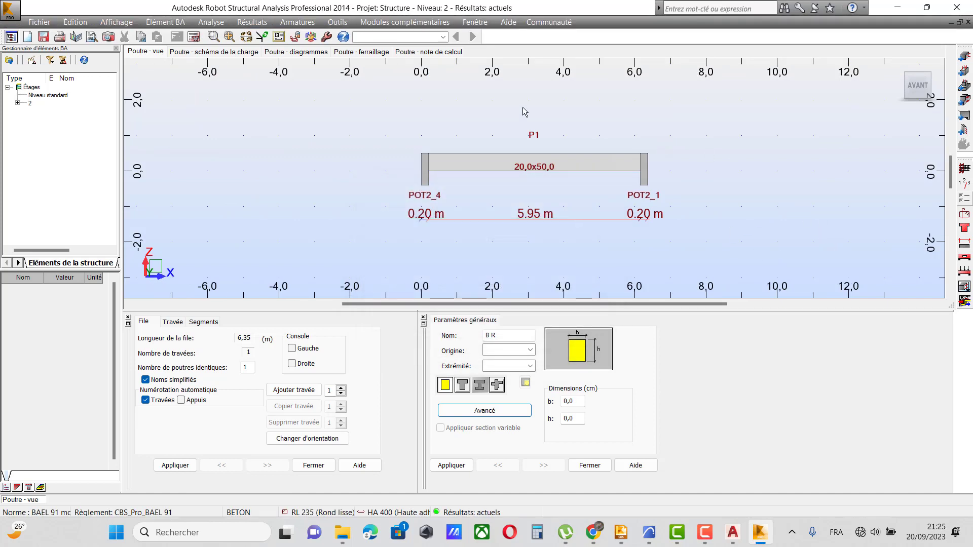
Recalculate the beam with drawing generation for calculated elements enabled and check its execution drawing.
left_click(211, 23)
left_click(218, 35)
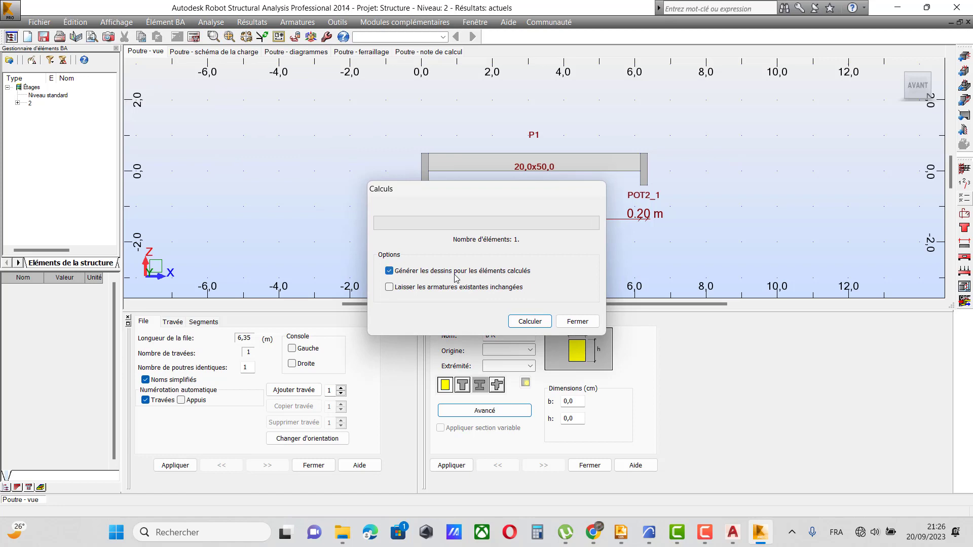
left_click(538, 323)
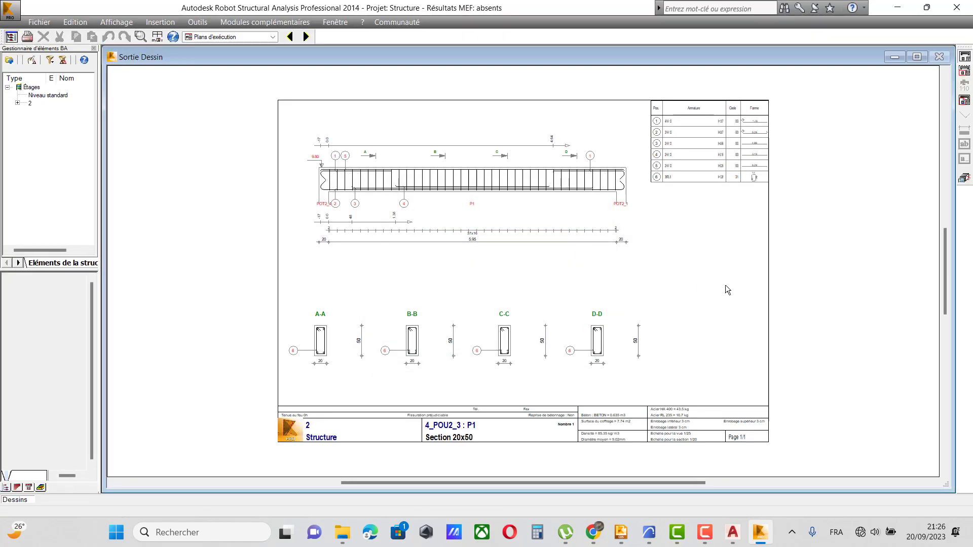
scroll(785, 117, "up", 4)
scroll(673, 226, "down", 3)
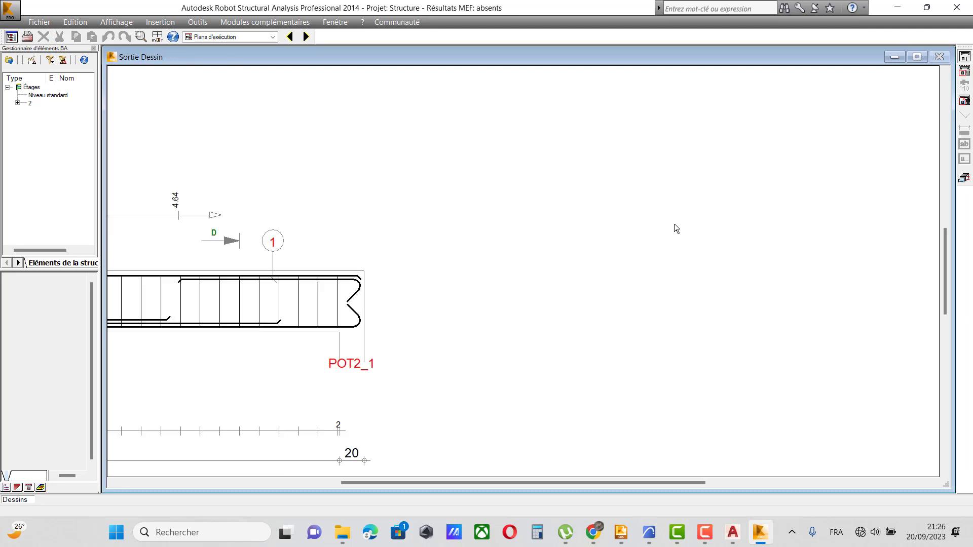
scroll(648, 205, "down", 2)
scroll(485, 310, "up", 1)
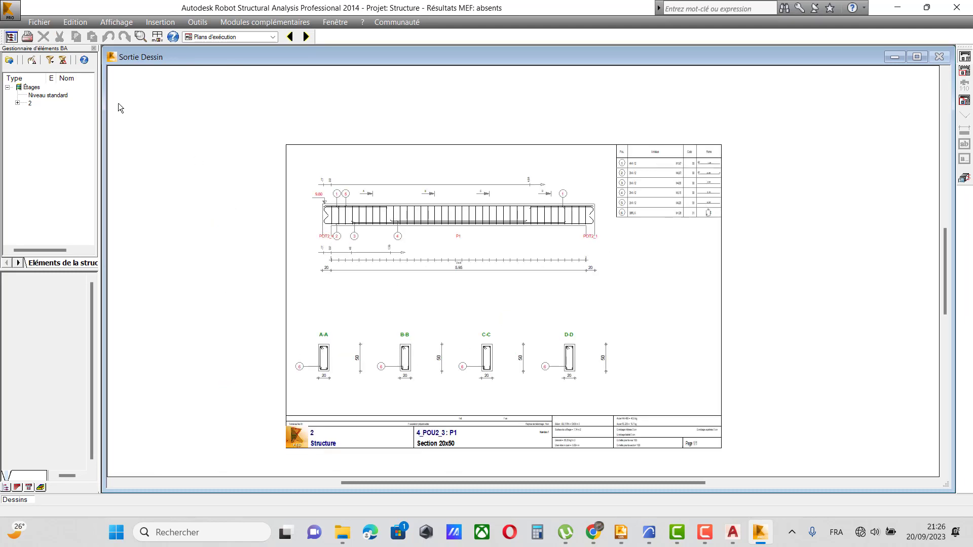
Save the beam's execution drawing as the DXF file POUTRE 2 in the r+2 folder.
left_click(45, 23)
left_click(84, 94)
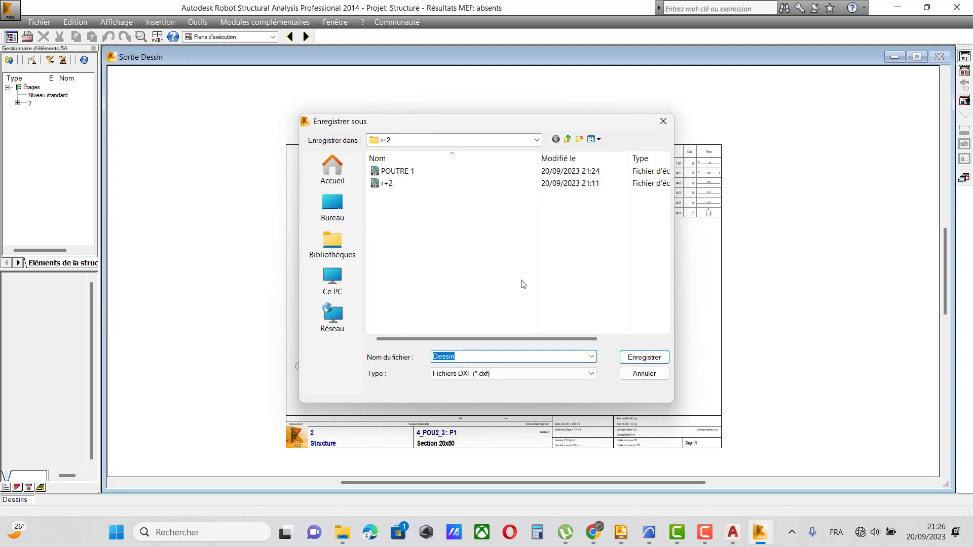
type("POUTRE")
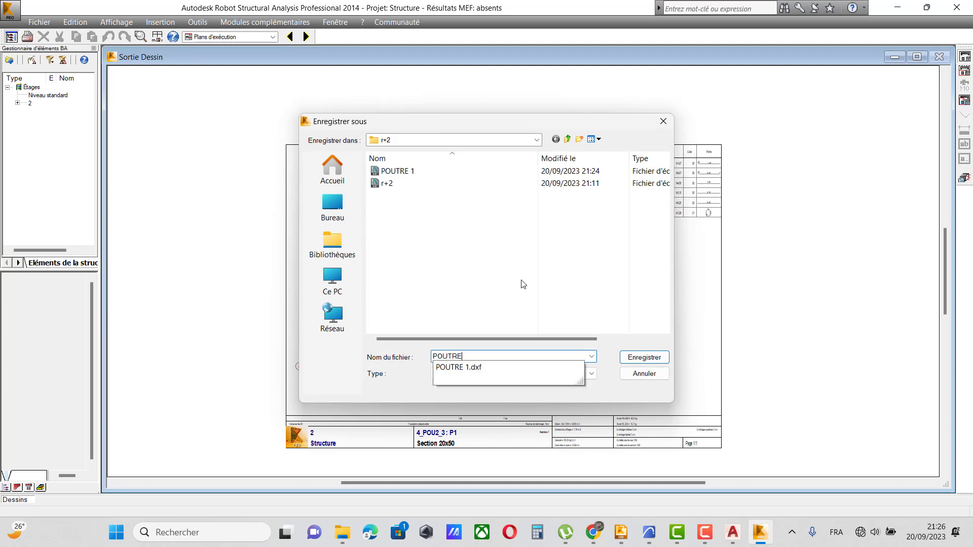
type(" 2")
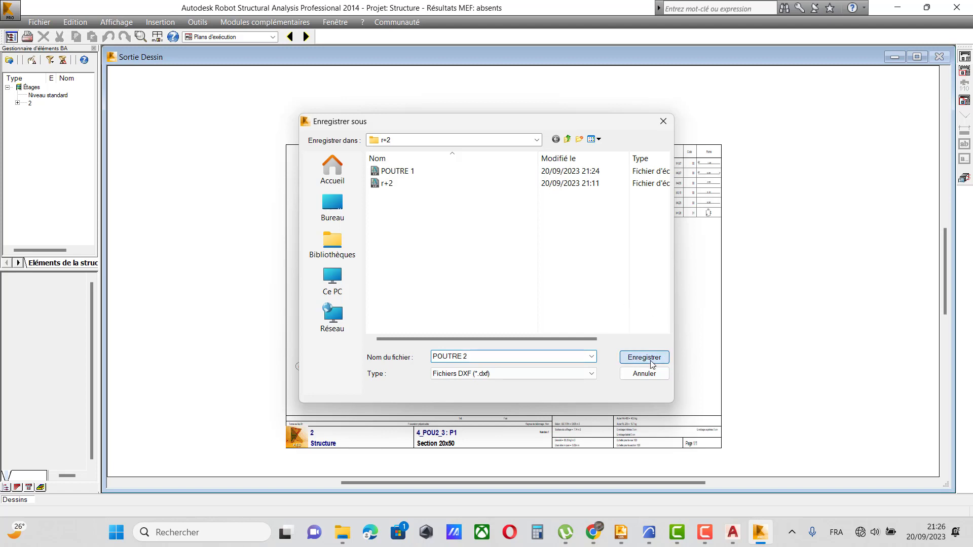
left_click(641, 358)
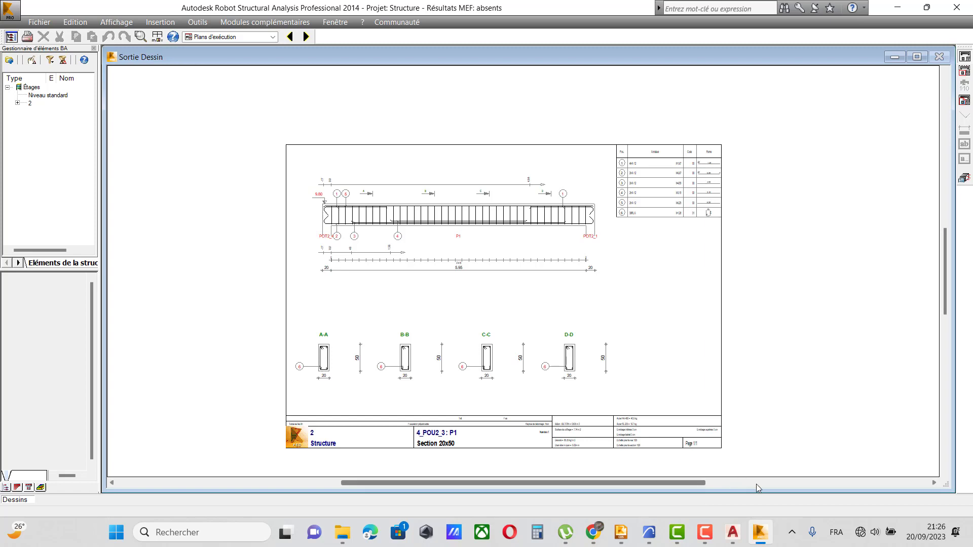
Close Robot Structural Analysis without saving the structure and dismiss the reports window in Concrete Building Structures.
mouse_move(760, 532)
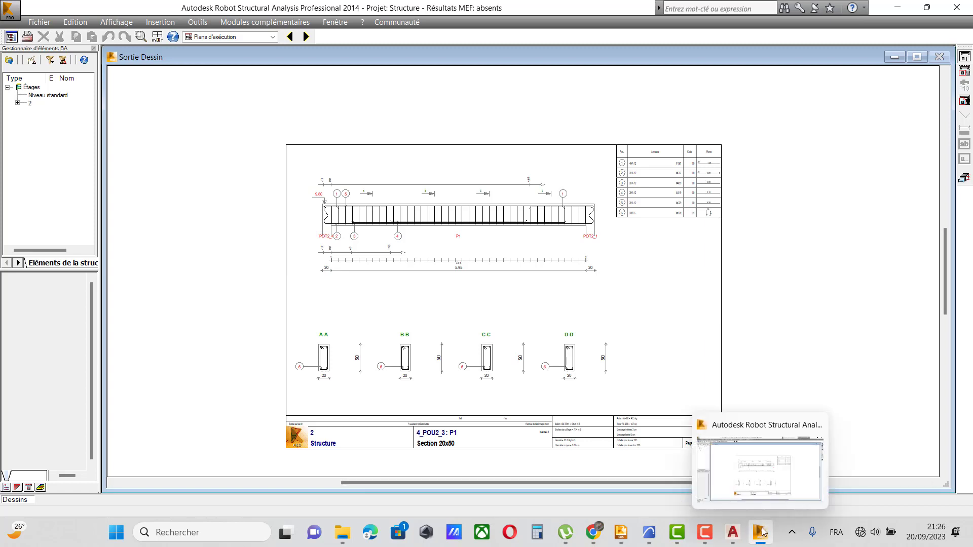
left_click(783, 501)
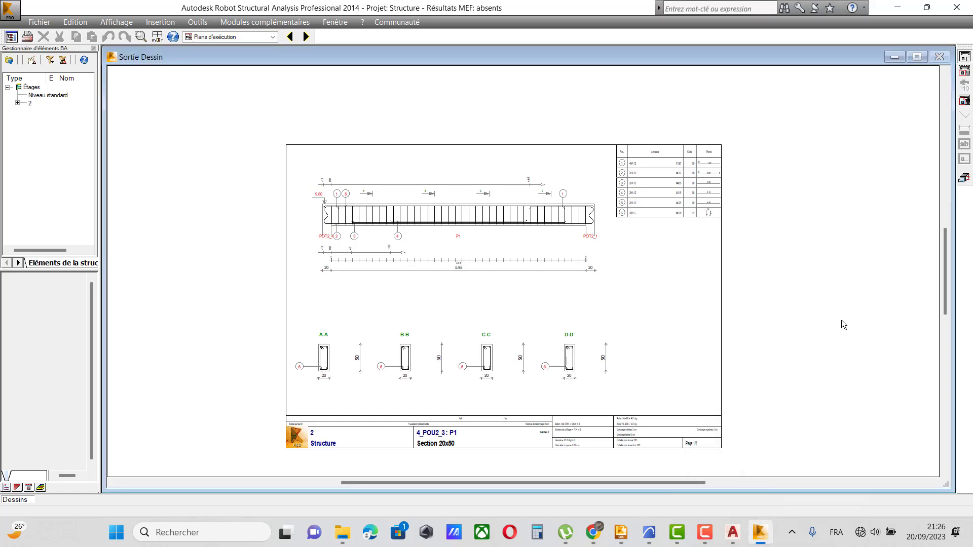
mouse_move(765, 543)
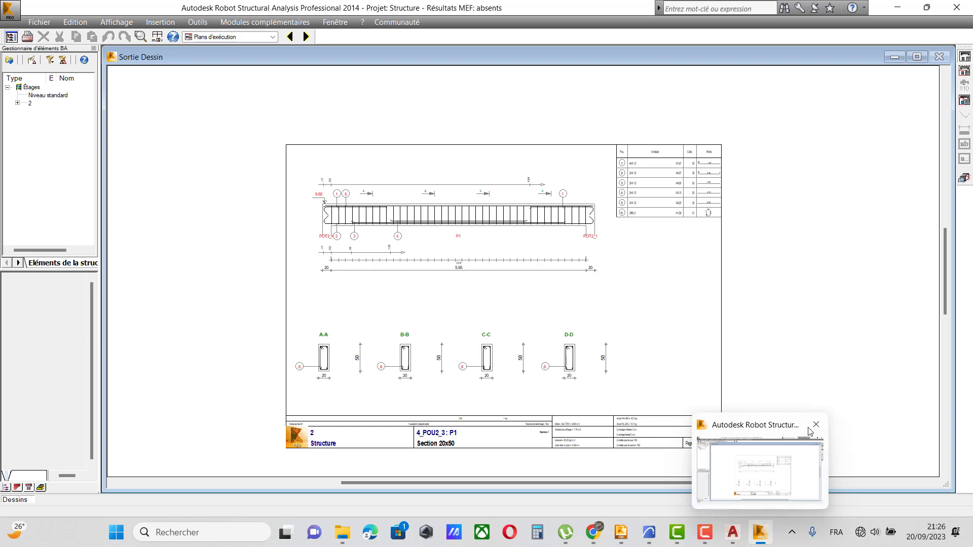
left_click(815, 425)
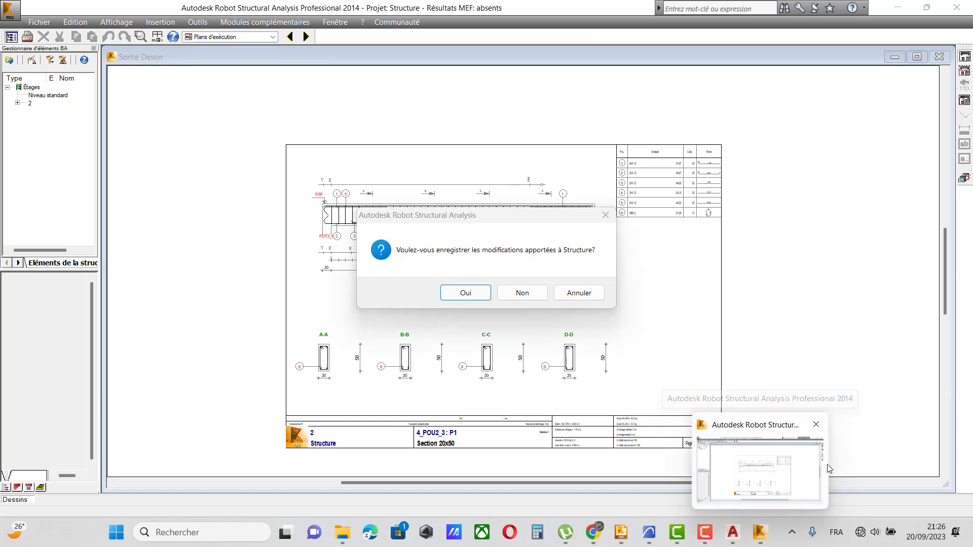
left_click(534, 296)
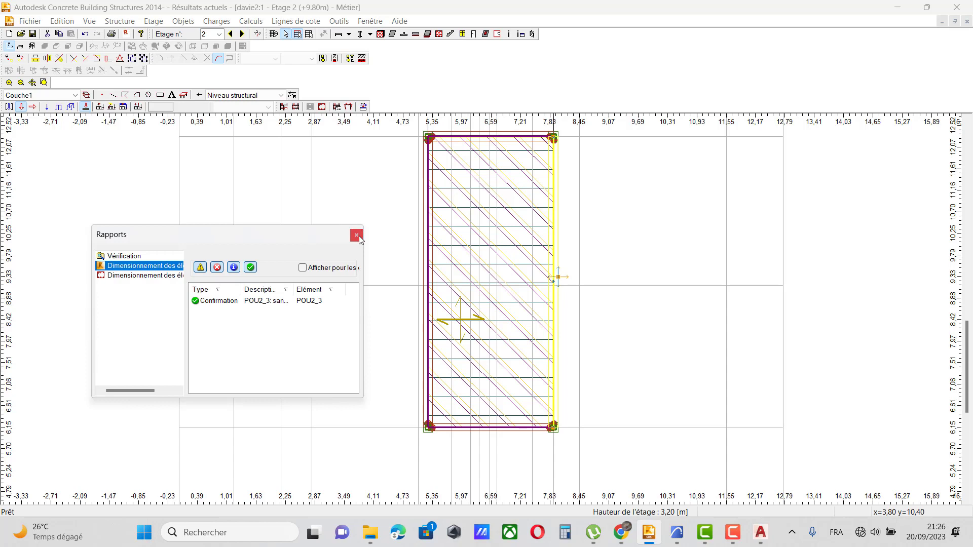
left_click(358, 237)
Select the column at the slab's lower-right corner and set the RC element design to Estimatif for Poteaux only.
scroll(571, 449, "up", 2)
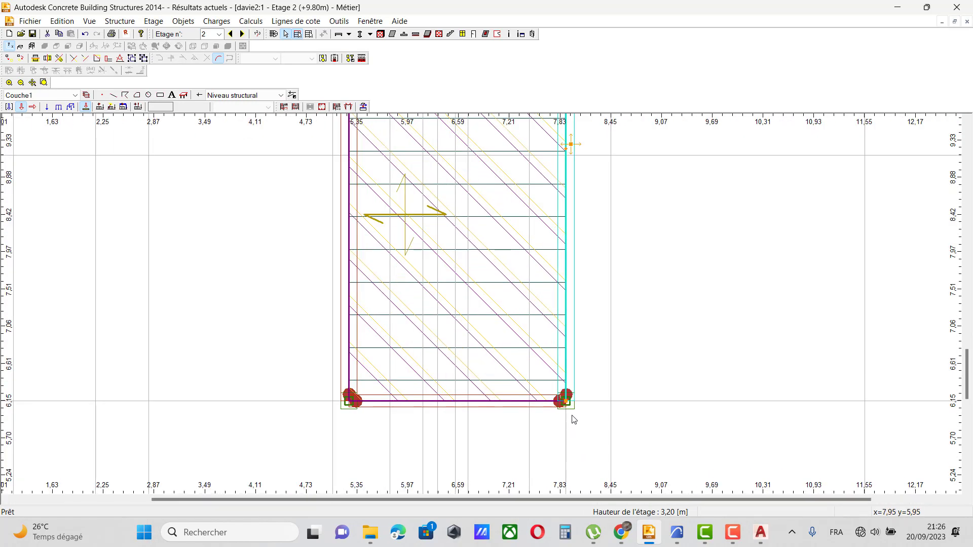
left_click(571, 411)
left_click(684, 379)
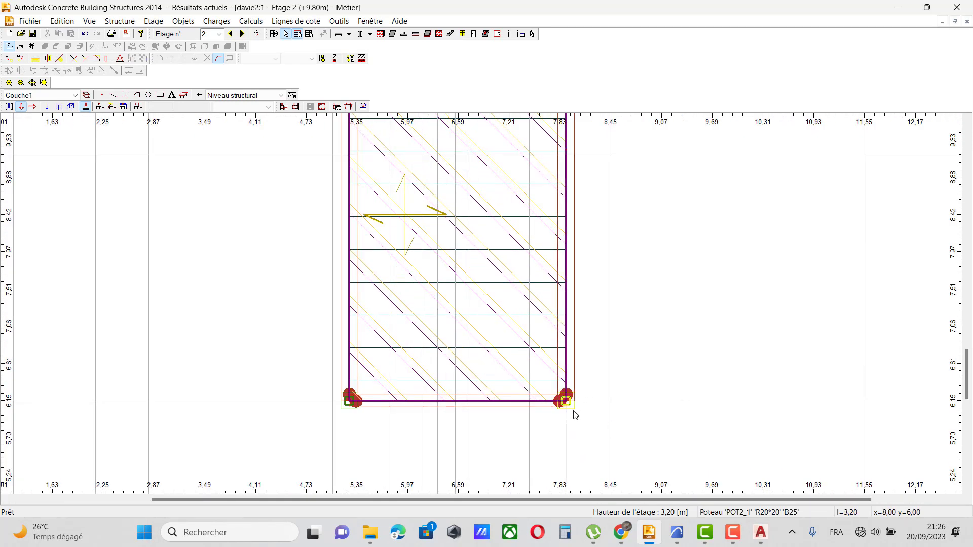
left_click(251, 21)
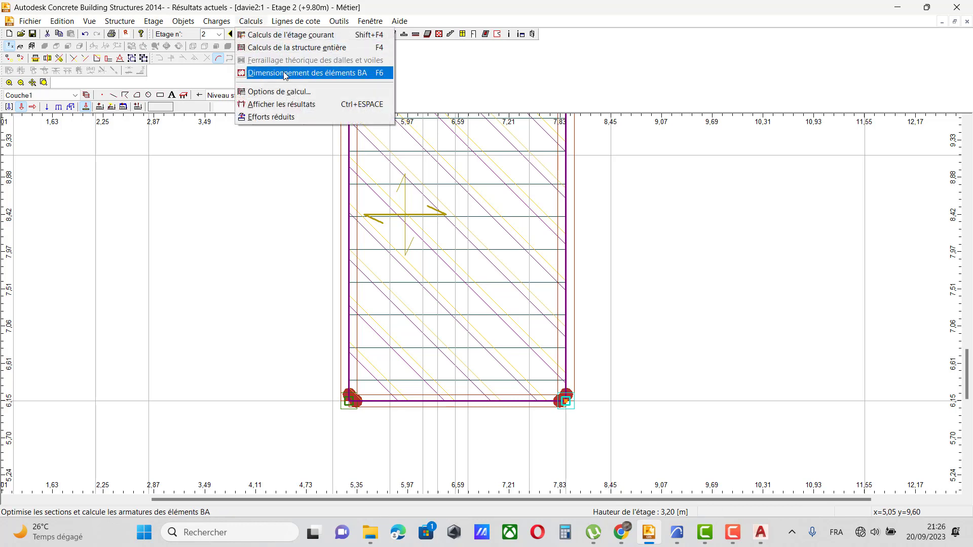
left_click(285, 74)
left_click(366, 134)
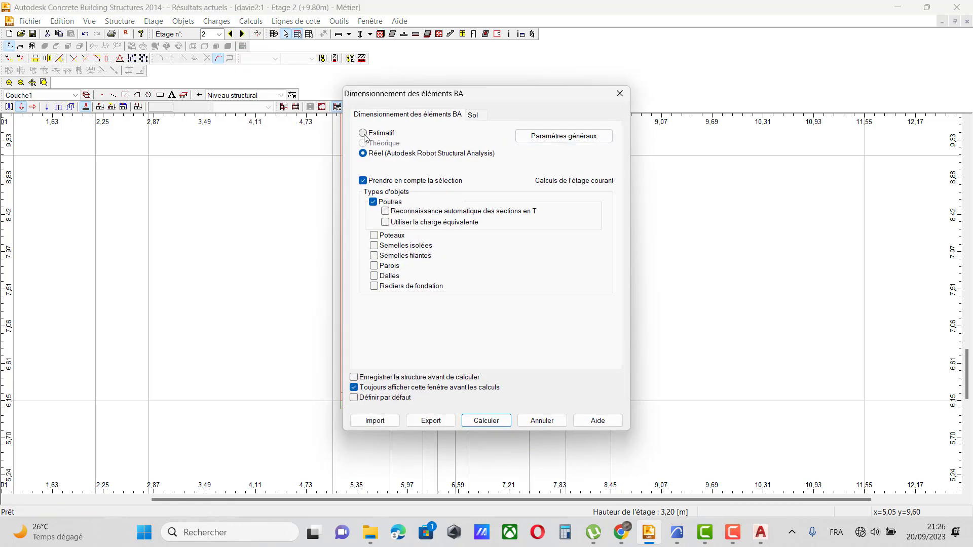
left_click(374, 236)
left_click(374, 202)
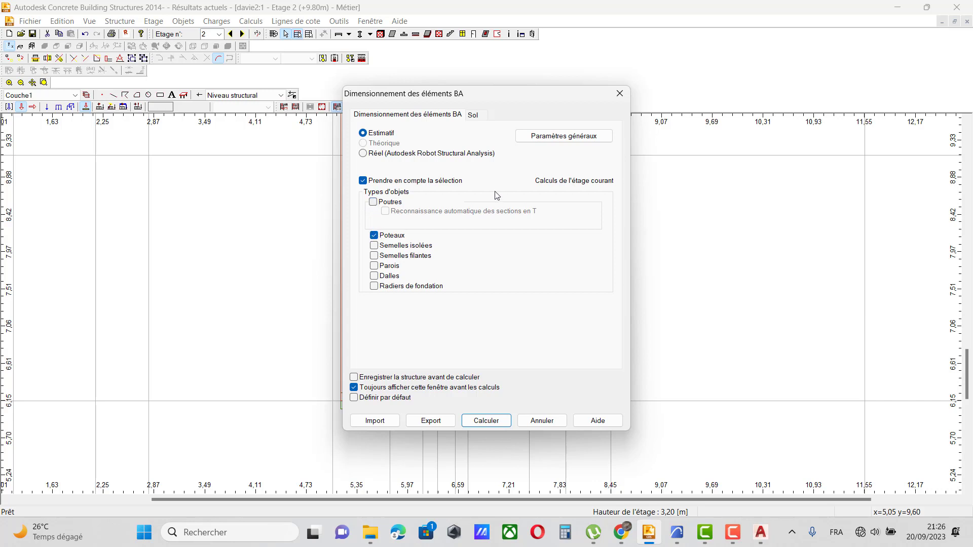
In the columns' optimisation criteria, release fixed h and b and set hmin, hmax, bmin and bmax to 0.15 m.
left_click(539, 139)
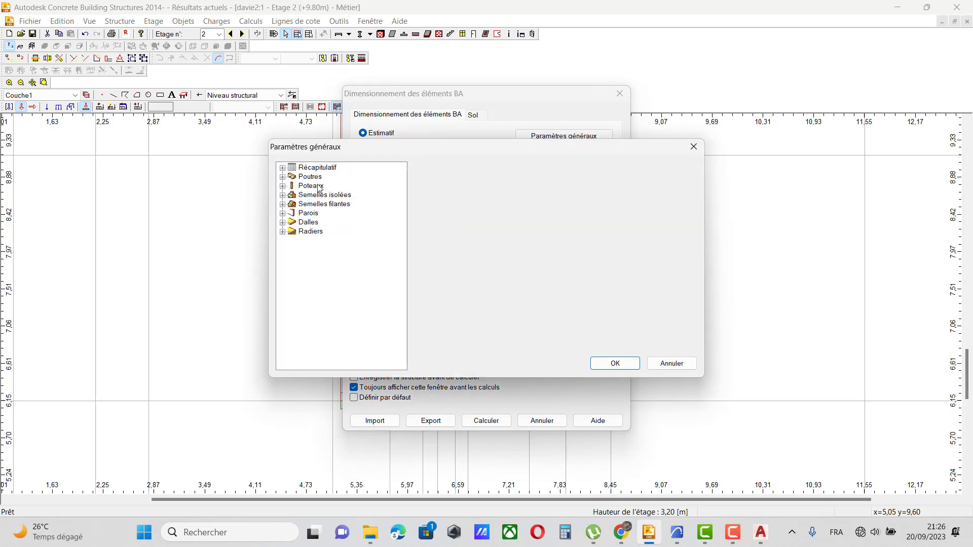
double_click(311, 186)
left_click(329, 195)
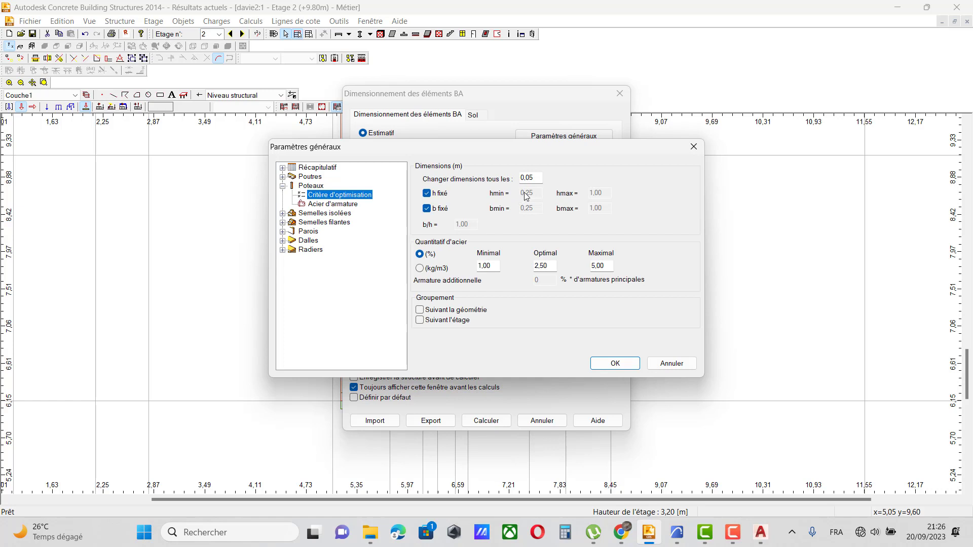
left_click(427, 193)
left_click(427, 208)
double_click(530, 193)
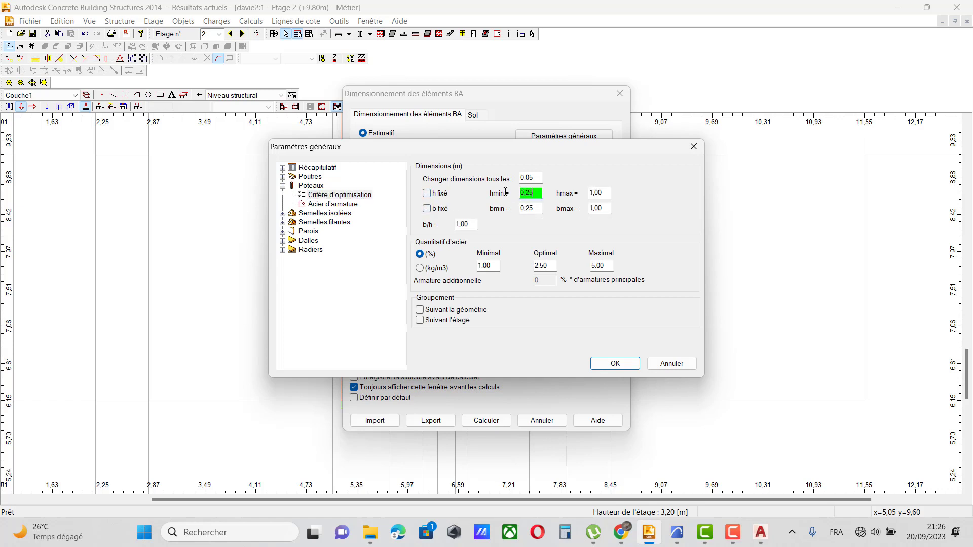
type("0")
double_click(605, 193)
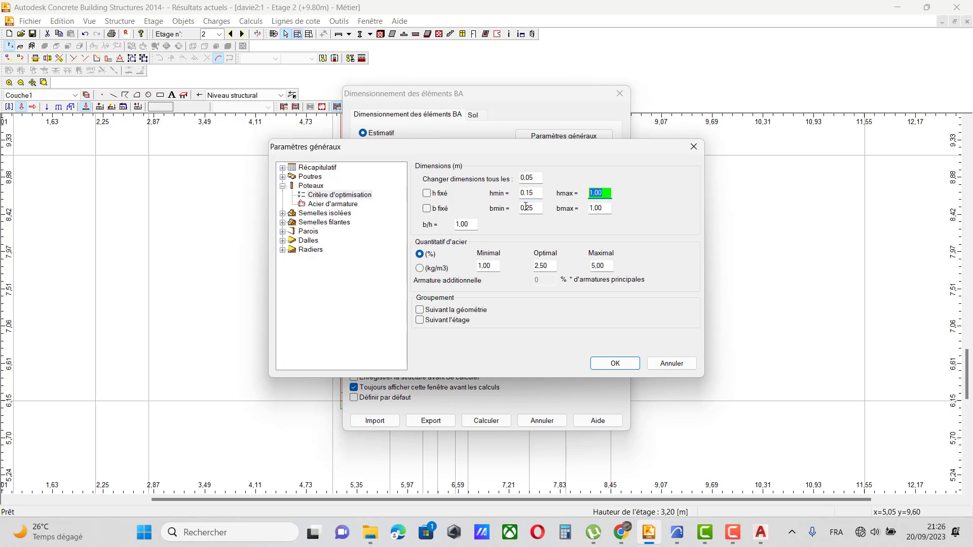
type("0.15")
double_click(532, 208)
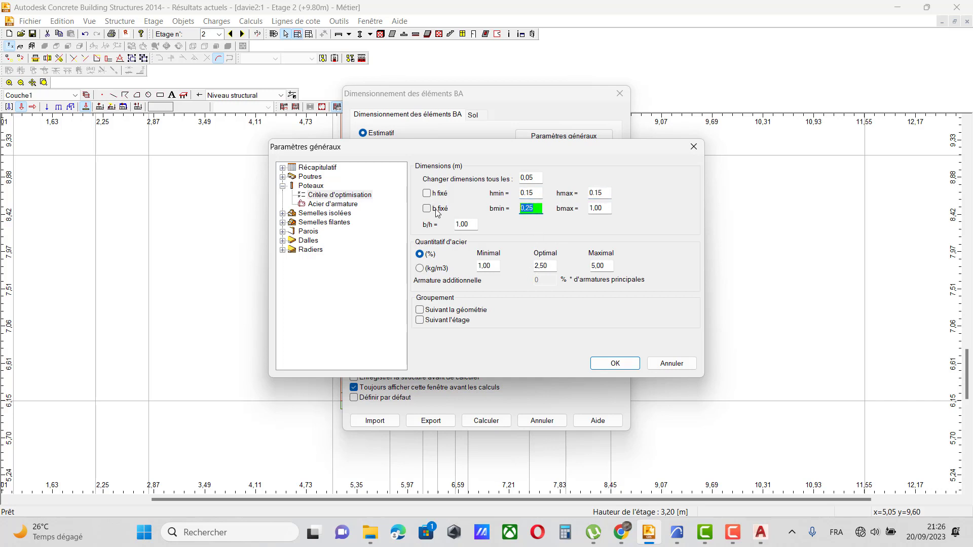
type("0.15")
double_click(592, 208)
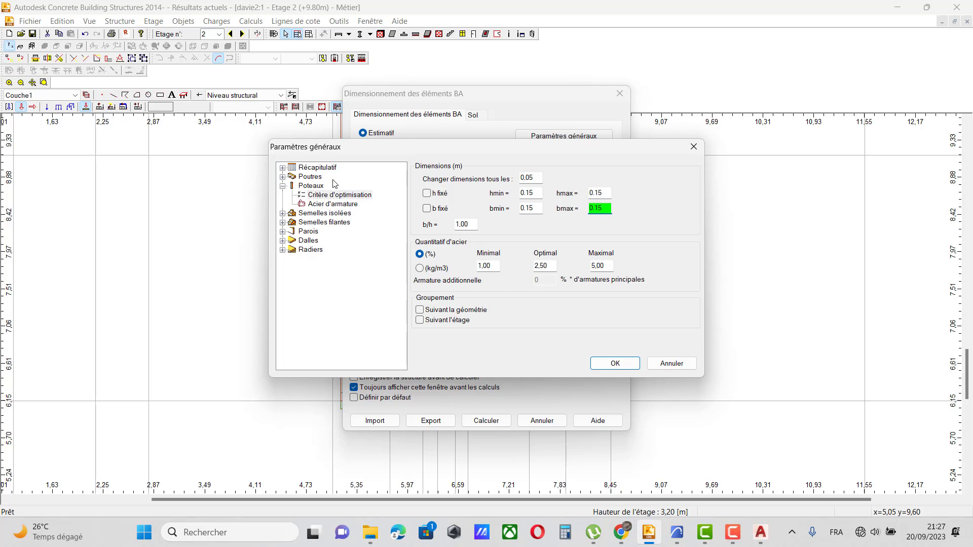
Set the column steel to HA 400 longitudinal and RL 235 transverse, and run the estimative design of the selected column.
left_click(342, 205)
left_click(461, 195)
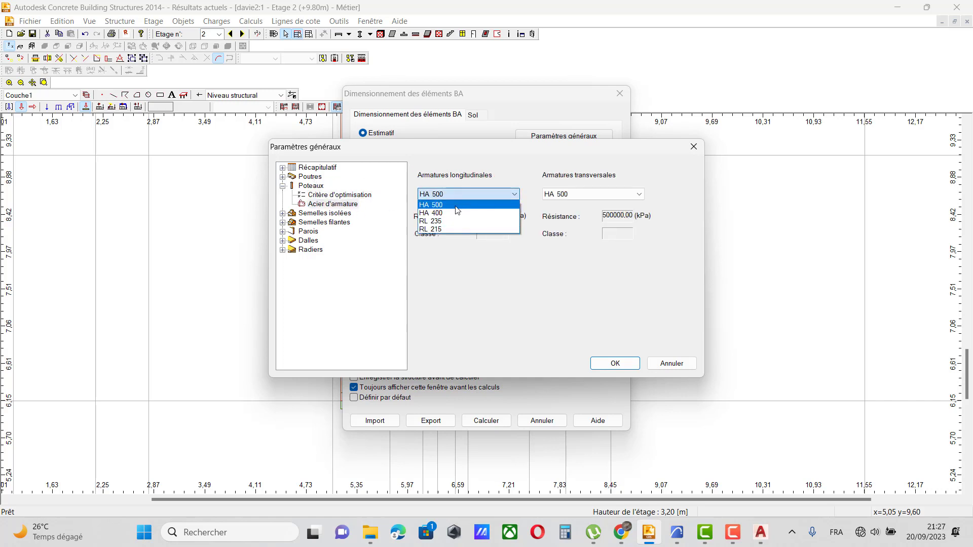
left_click(456, 213)
left_click(587, 195)
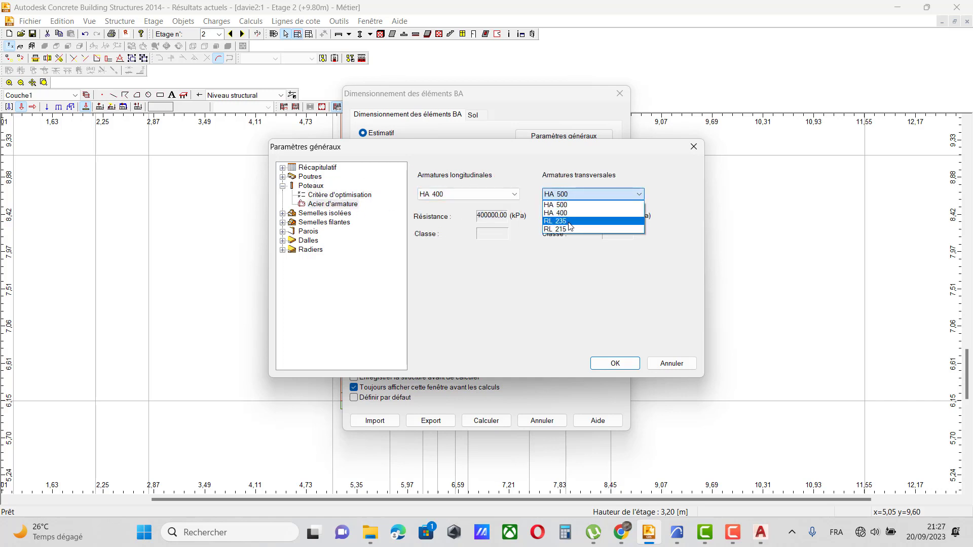
left_click(569, 223)
left_click(615, 363)
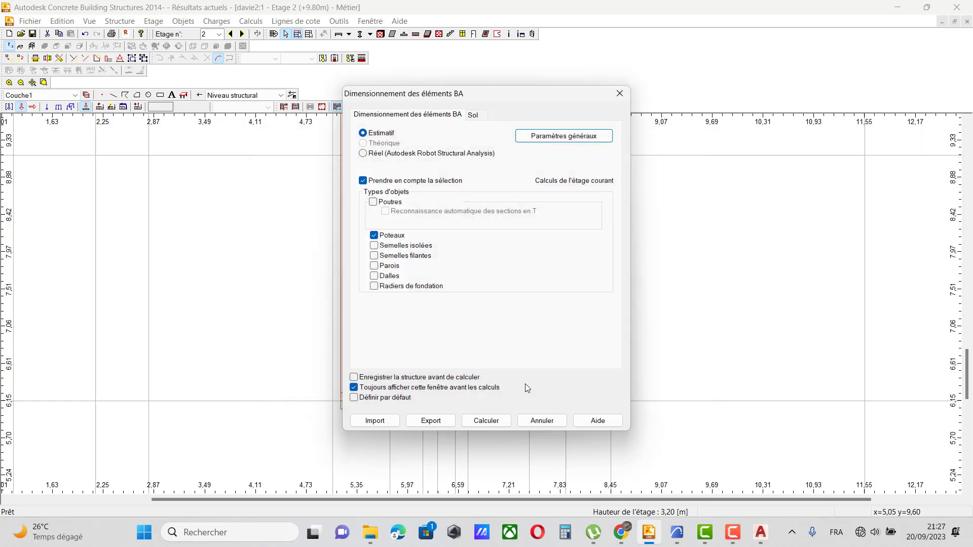
left_click(485, 421)
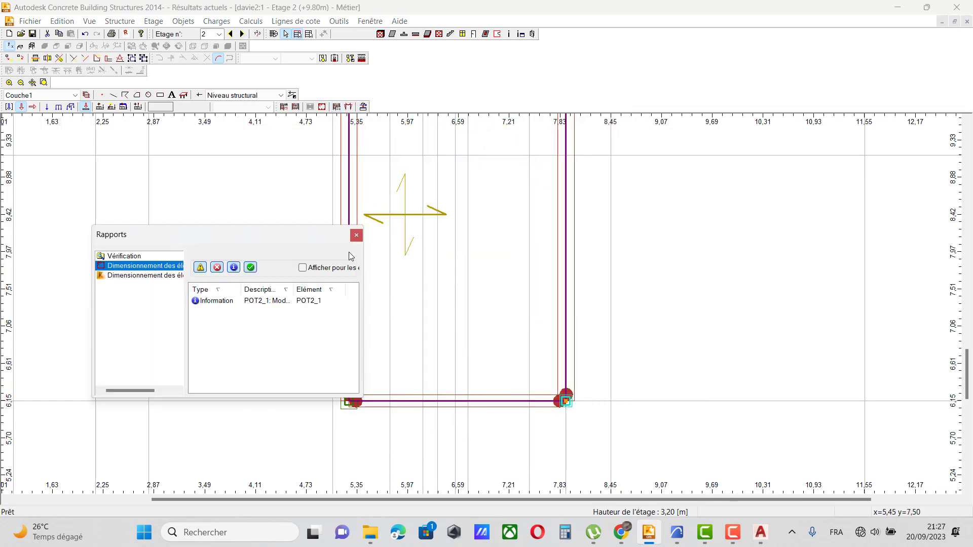
left_click(357, 236)
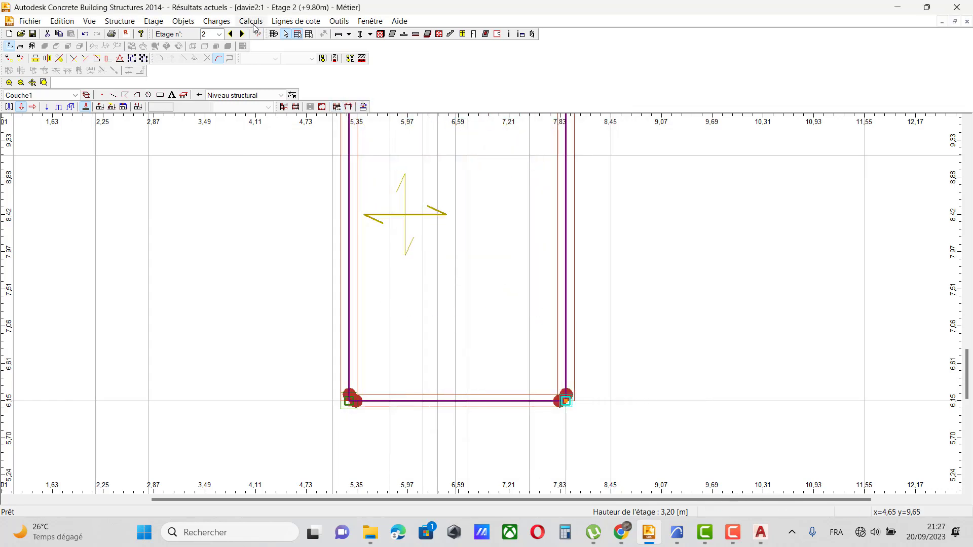
Run the real (Autodesk Robot Structural Analysis) interactive calculation of the selected column.
left_click(252, 22)
left_click(314, 71)
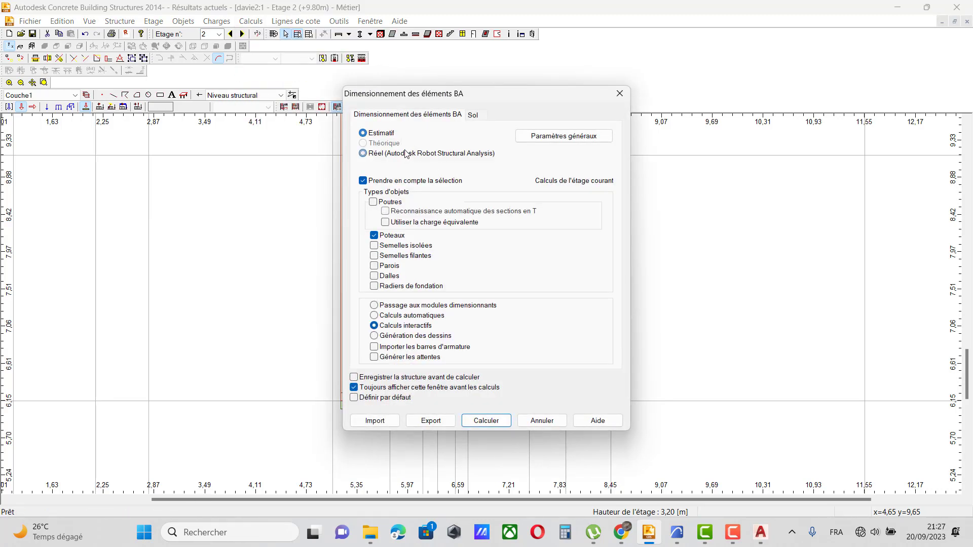
left_click(486, 421)
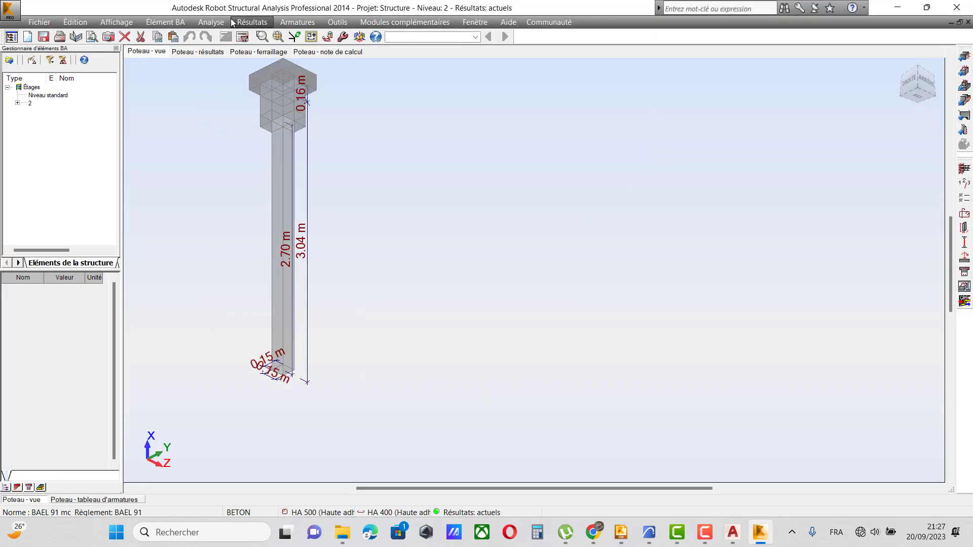
In the column's calculation options, allow only 12 mm longitudinal bars and set their characteristic strength to 400 MPa.
left_click(212, 23)
left_click(234, 111)
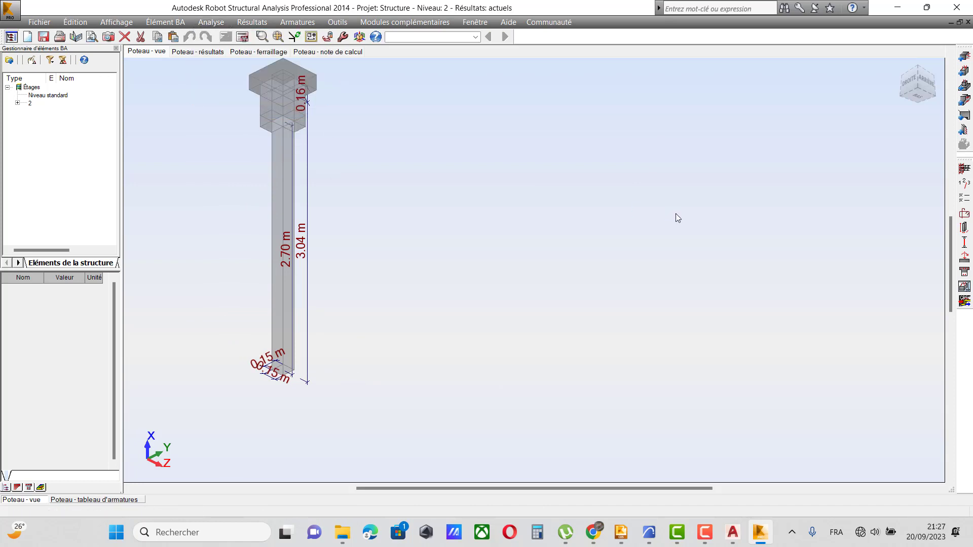
left_click(387, 108)
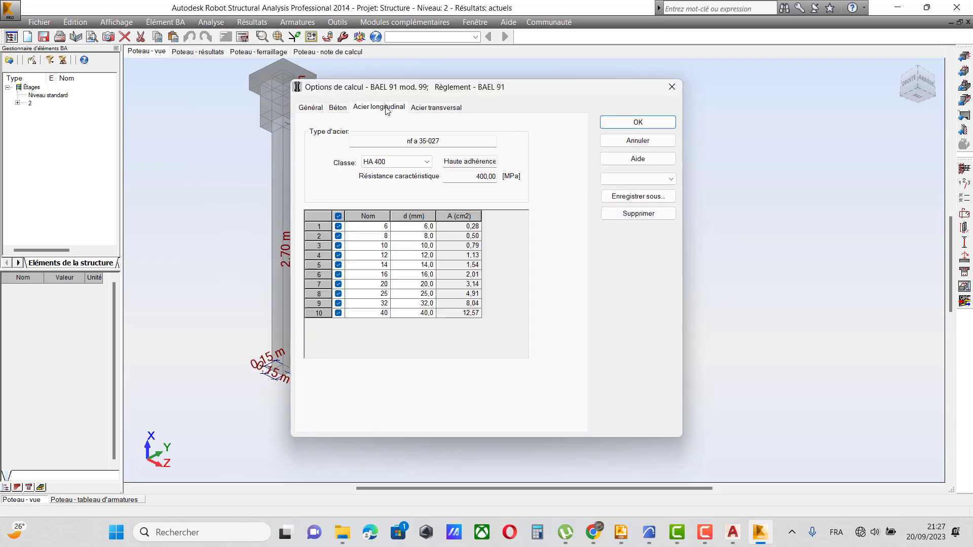
left_click(338, 216)
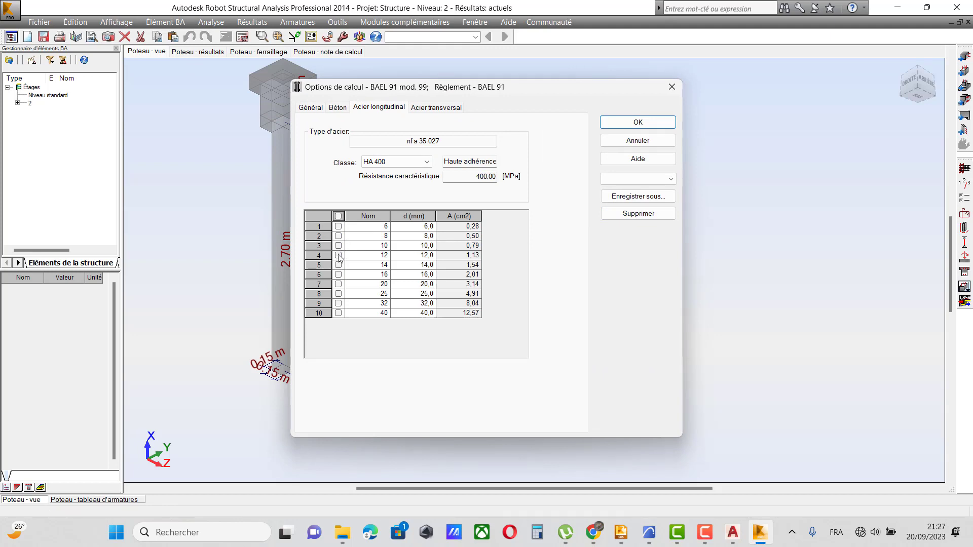
left_click(338, 256)
double_click(474, 177)
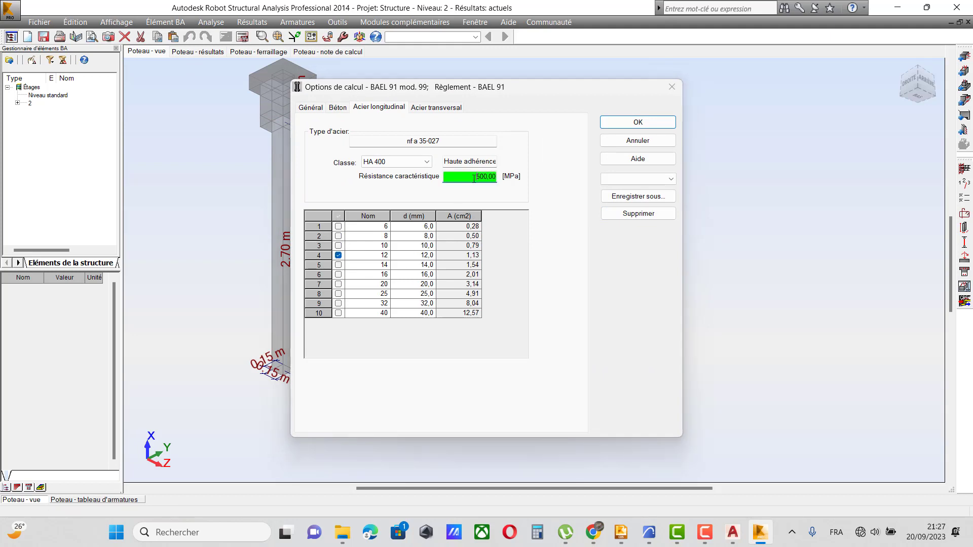
left_click(258, 289)
left_click(257, 322)
left_click(257, 322)
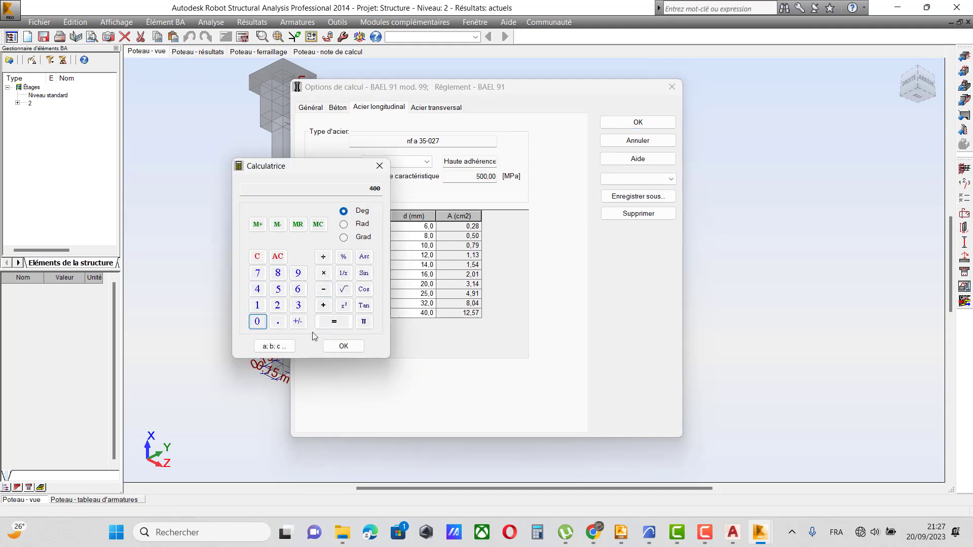
left_click(343, 346)
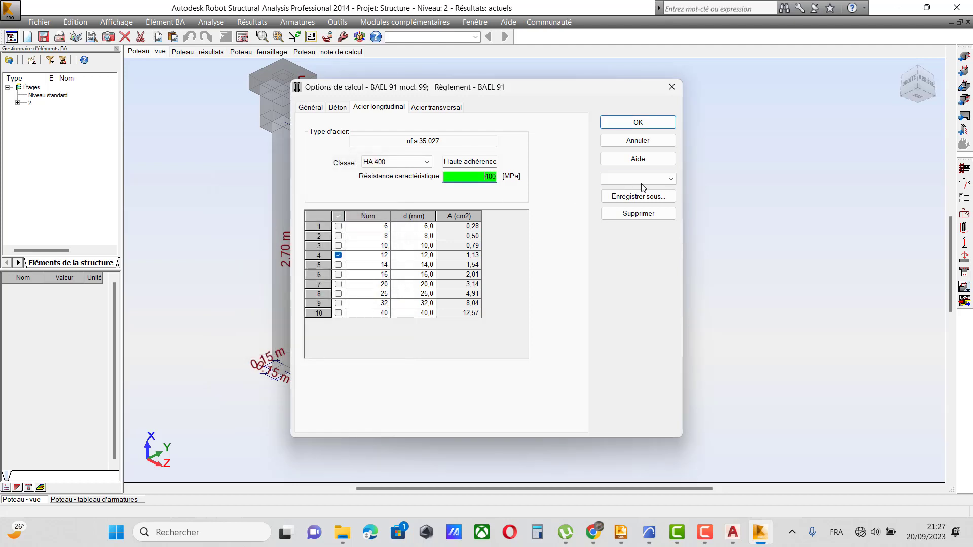
In the column's calculation options, set the transverse steel class to RL 235 and allow only 6 mm bars.
left_click(436, 107)
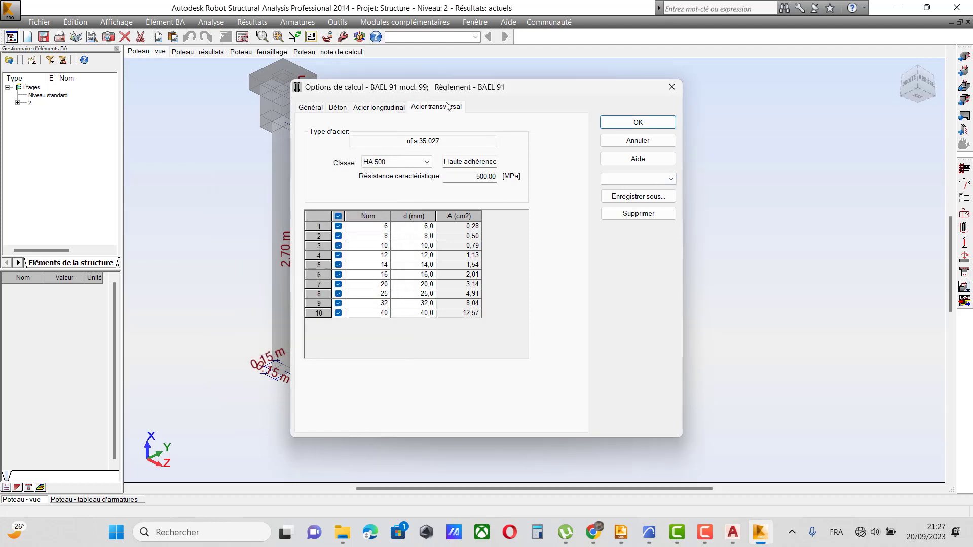
left_click(414, 162)
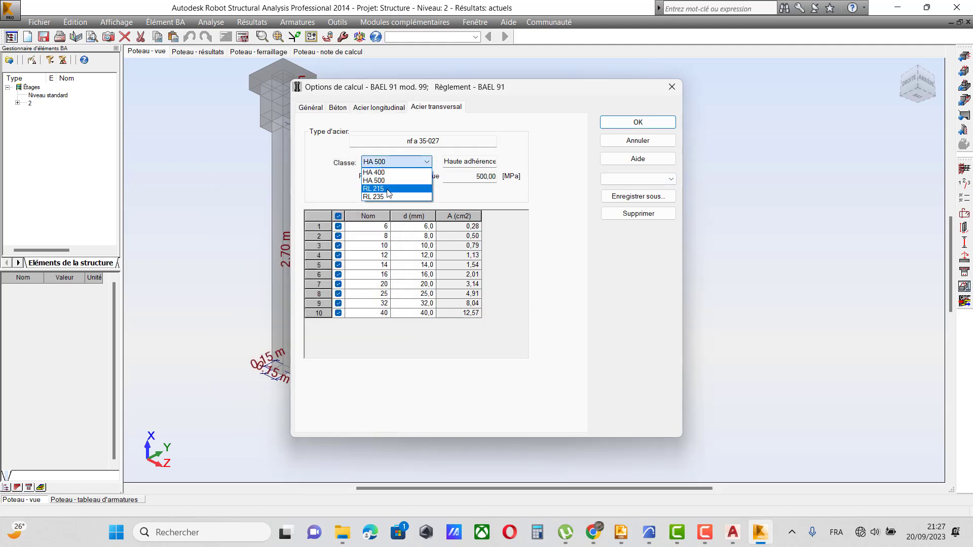
left_click(378, 196)
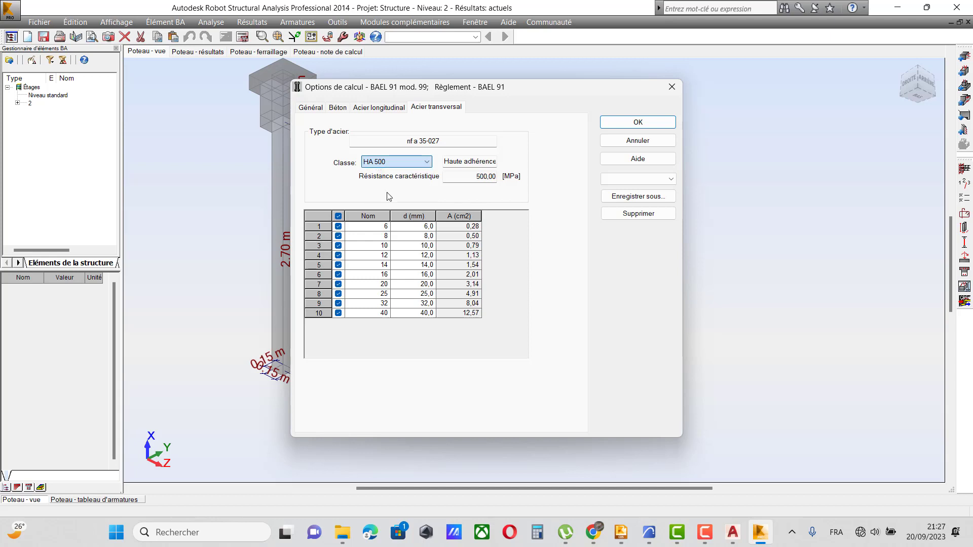
left_click(338, 217)
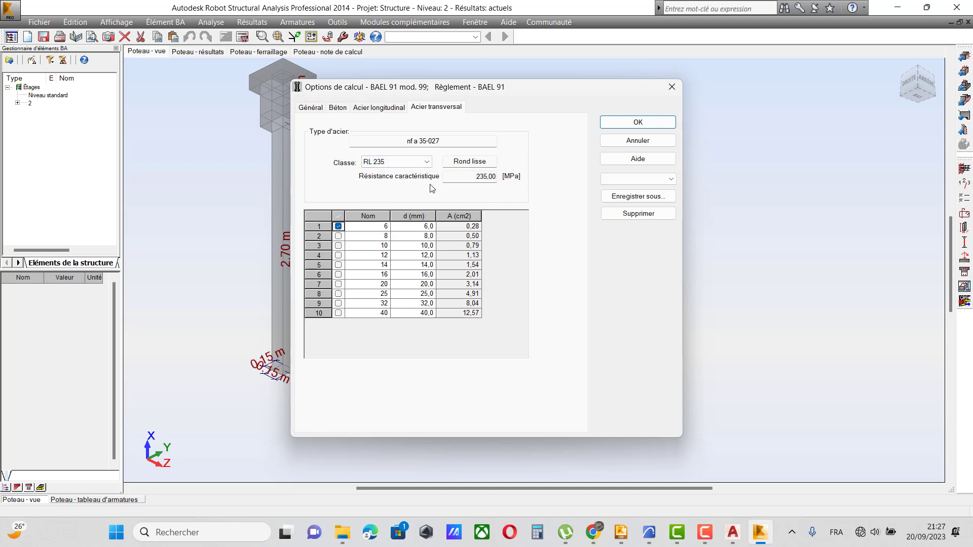
left_click(637, 197)
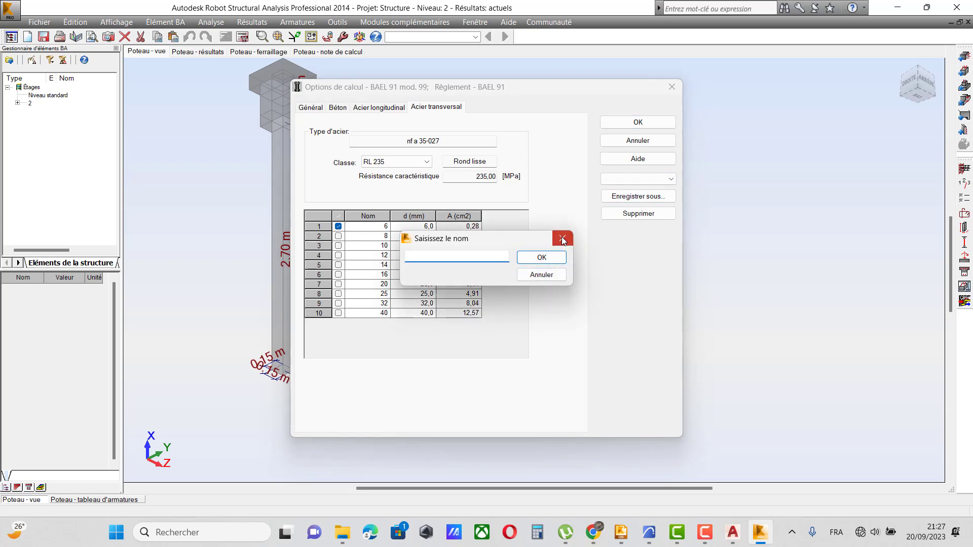
left_click(561, 238)
Load the saved option set poto, check its longitudinal steel and apply the column's calculation options.
left_click(667, 180)
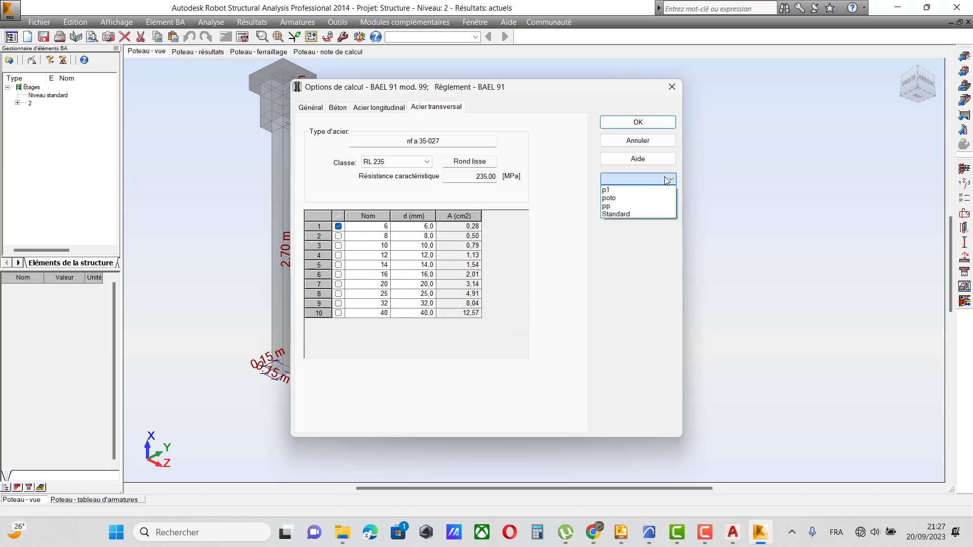
left_click(610, 198)
left_click(372, 108)
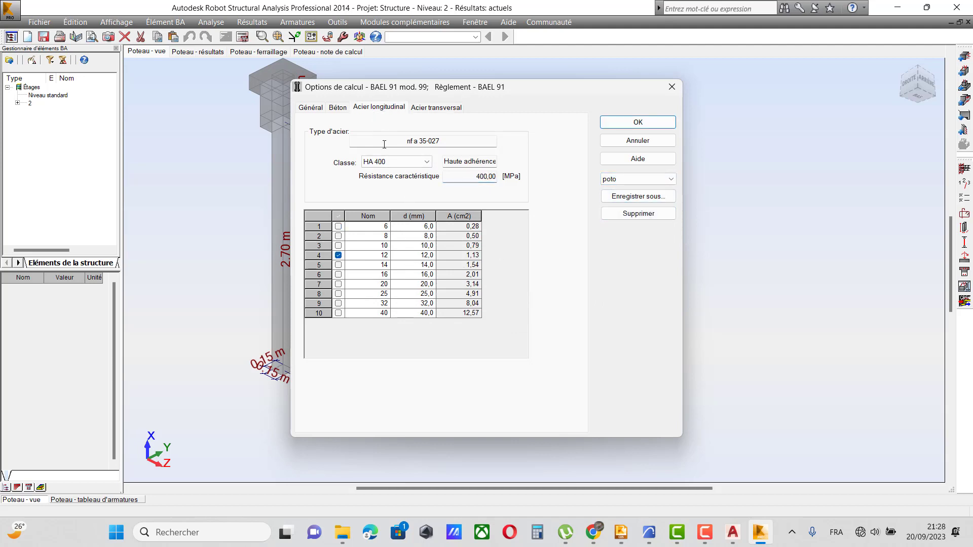
left_click(633, 141)
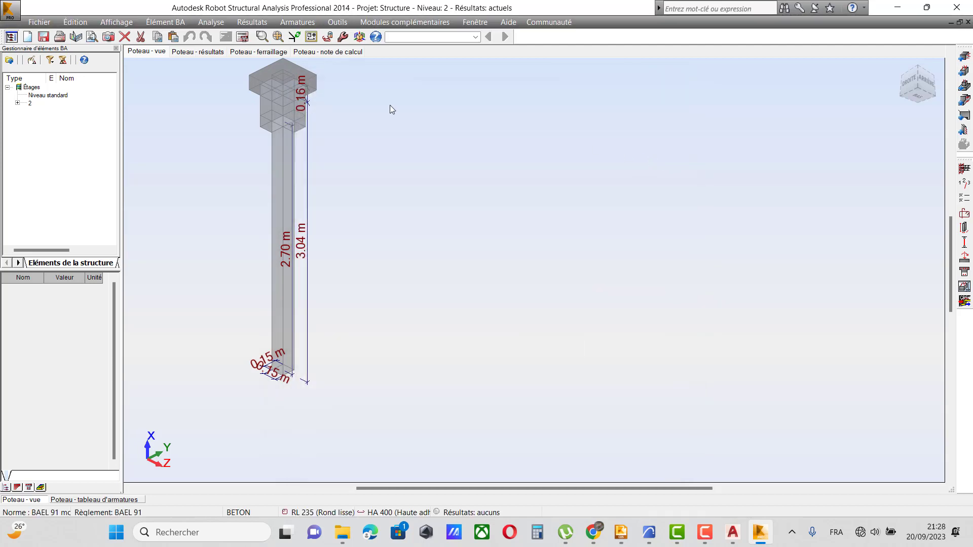
Calculate the column's reinforcement and review the calculation errors.
left_click(211, 22)
left_click(219, 34)
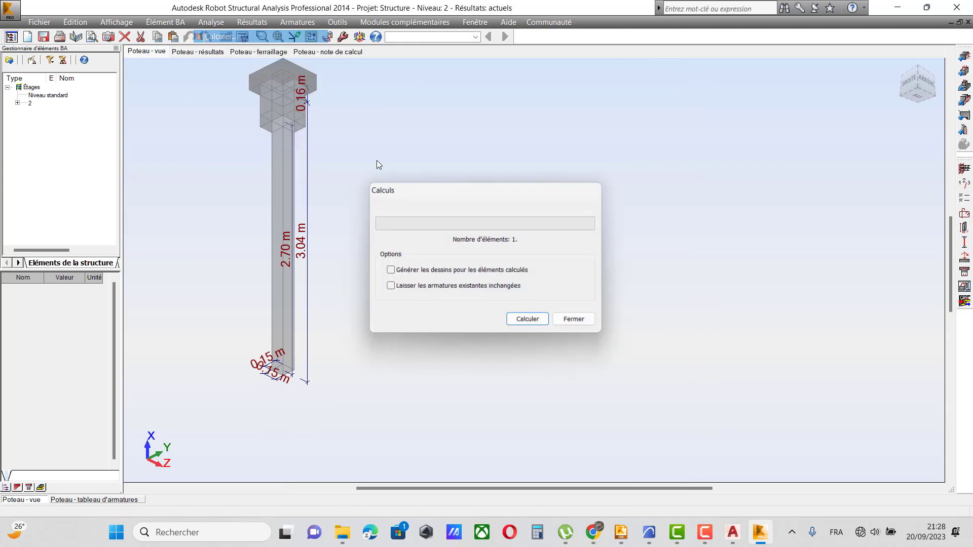
left_click(530, 321)
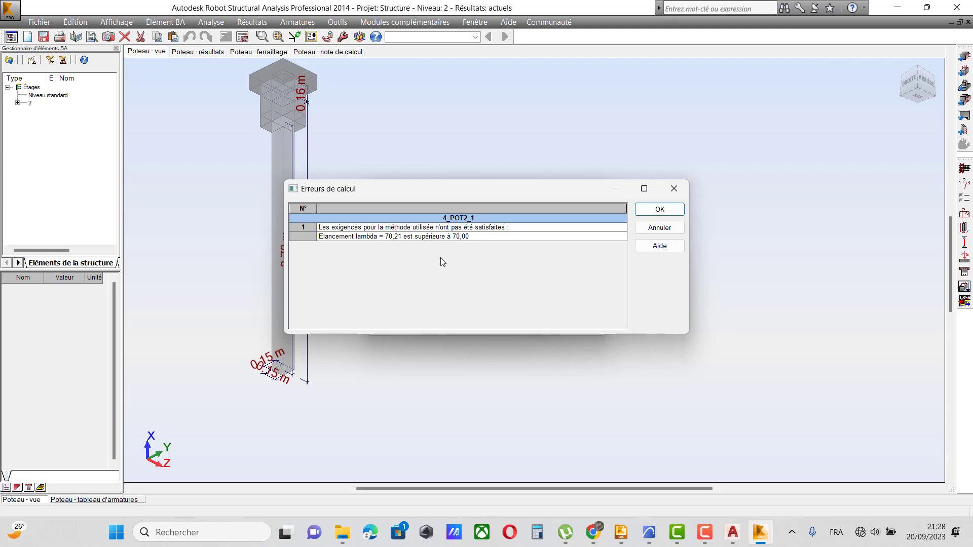
left_click(470, 238)
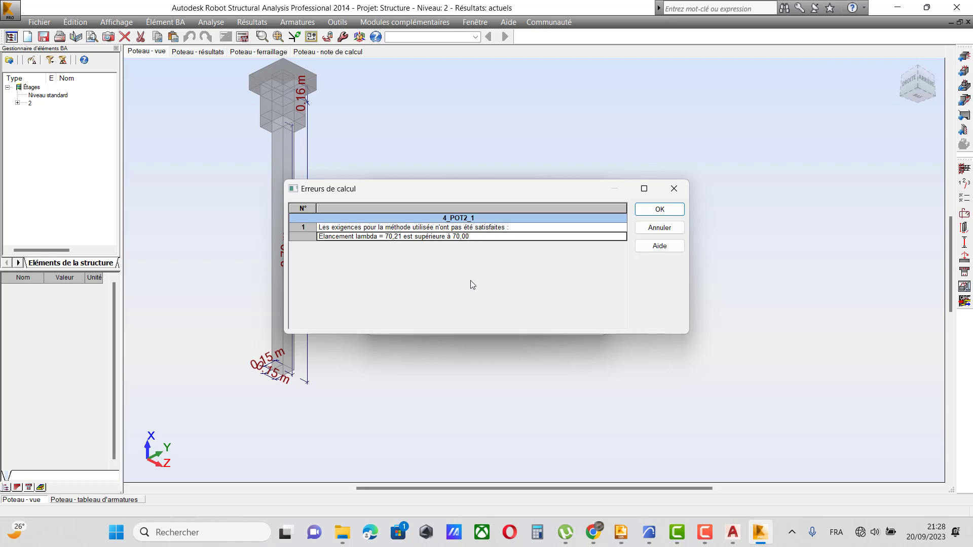
left_click(659, 228)
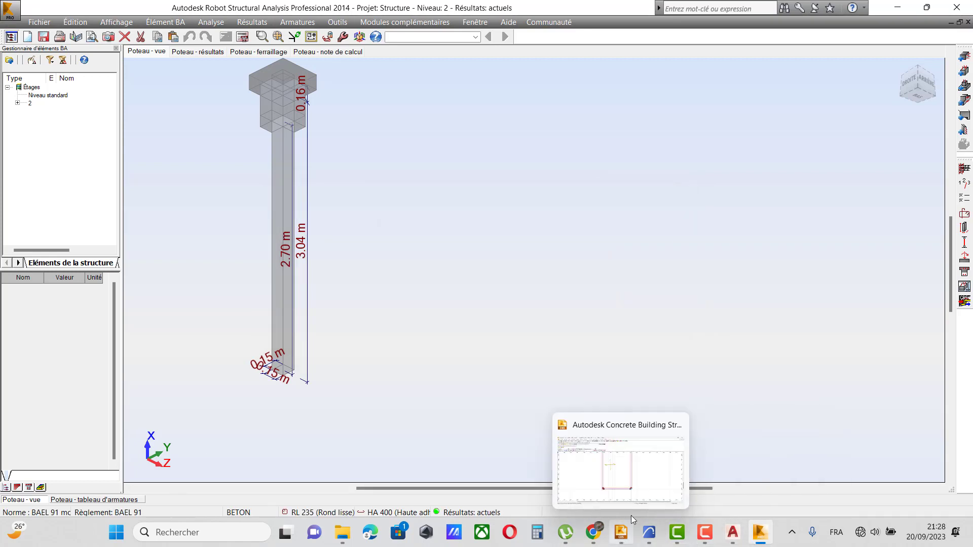
Switch to Autodesk Concrete Building Structures and open the reinforced concrete element design settings.
left_click(621, 531)
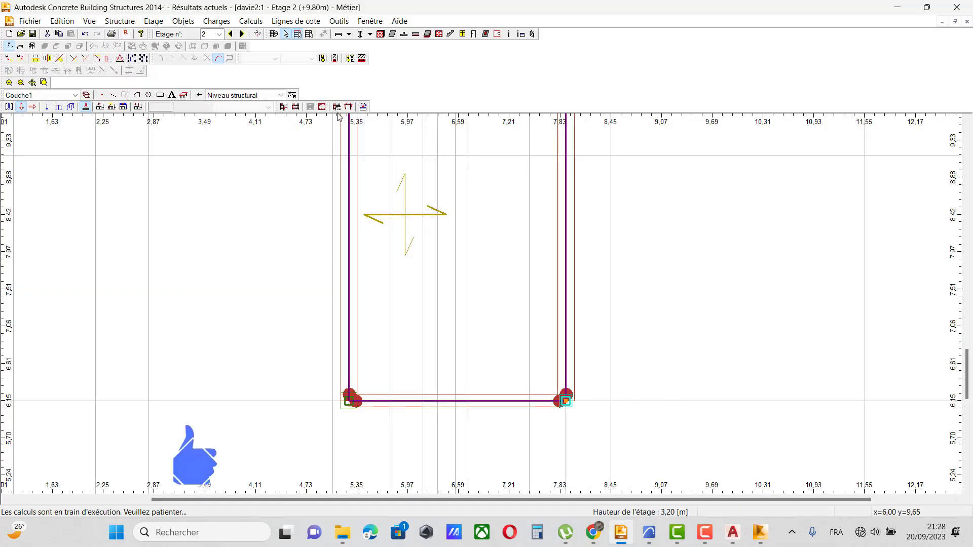
left_click(251, 21)
left_click(278, 74)
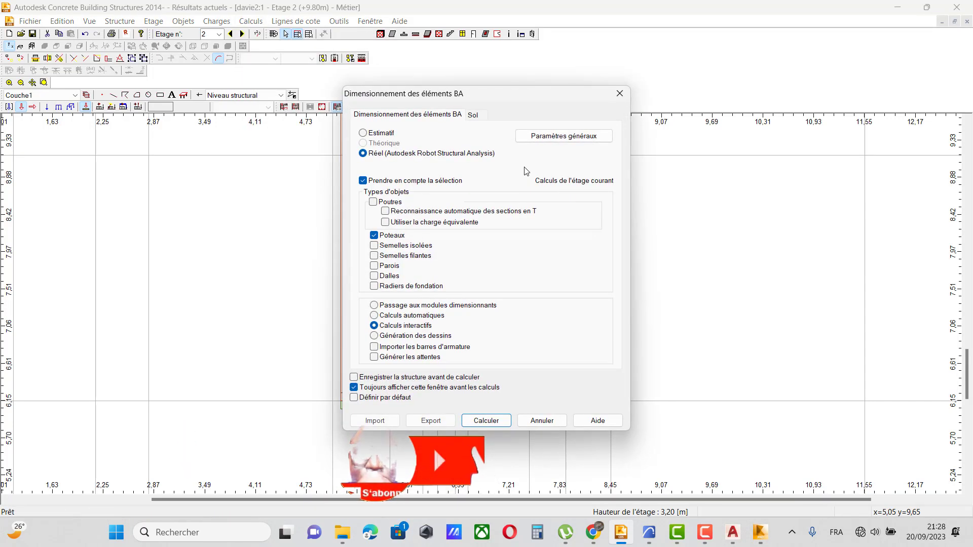
left_click(575, 139)
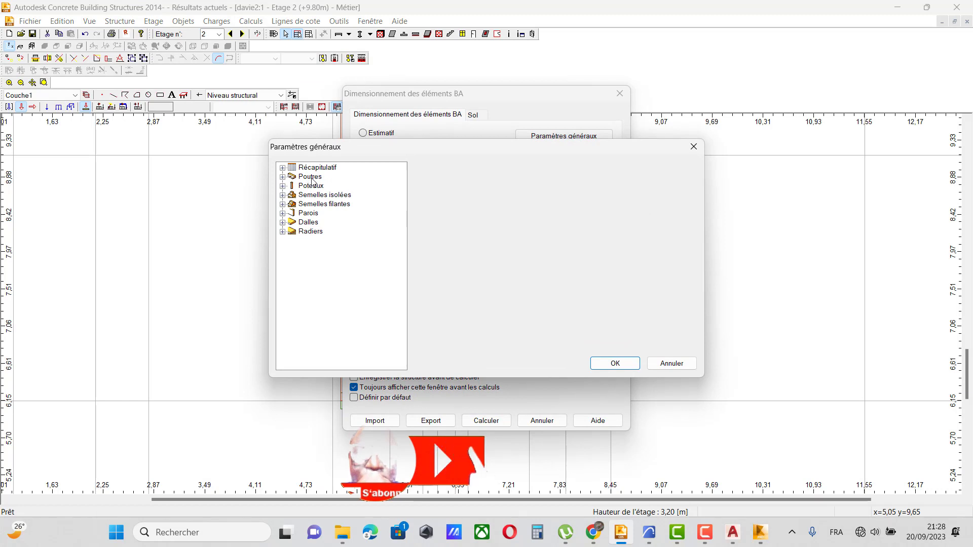
double_click(310, 176)
left_click(340, 186)
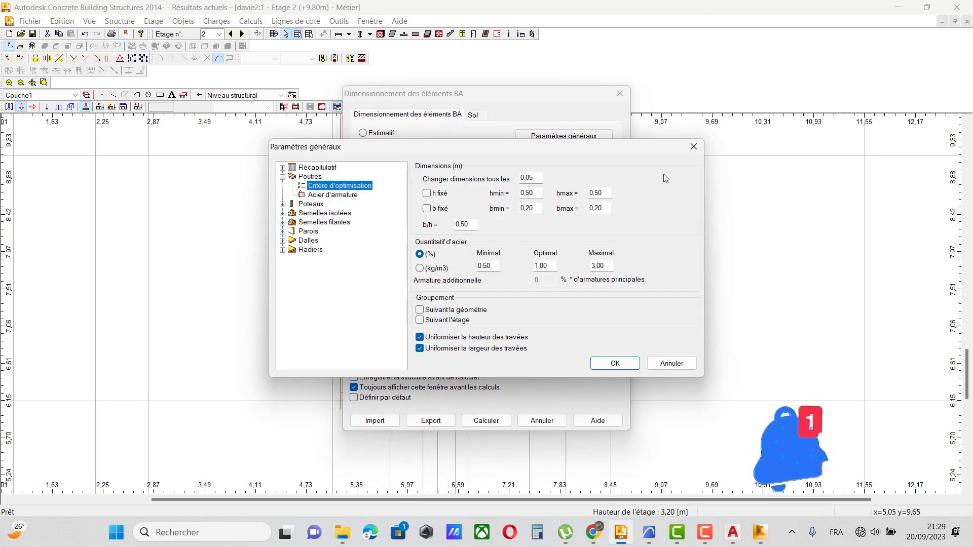
left_click(694, 147)
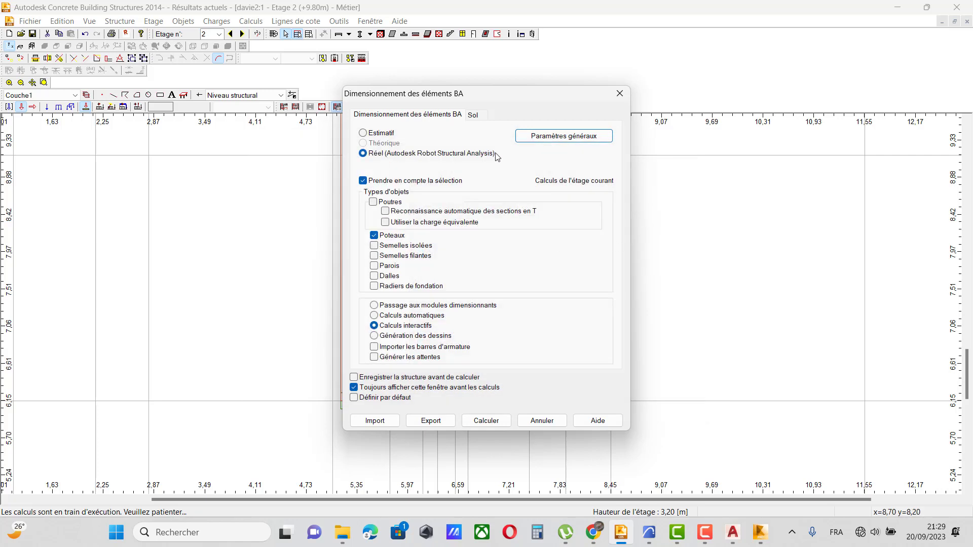
In the columns' optimisation criteria of the general parameters, set hmin, hmax, bmin and bmax to 0.2 m.
left_click(560, 141)
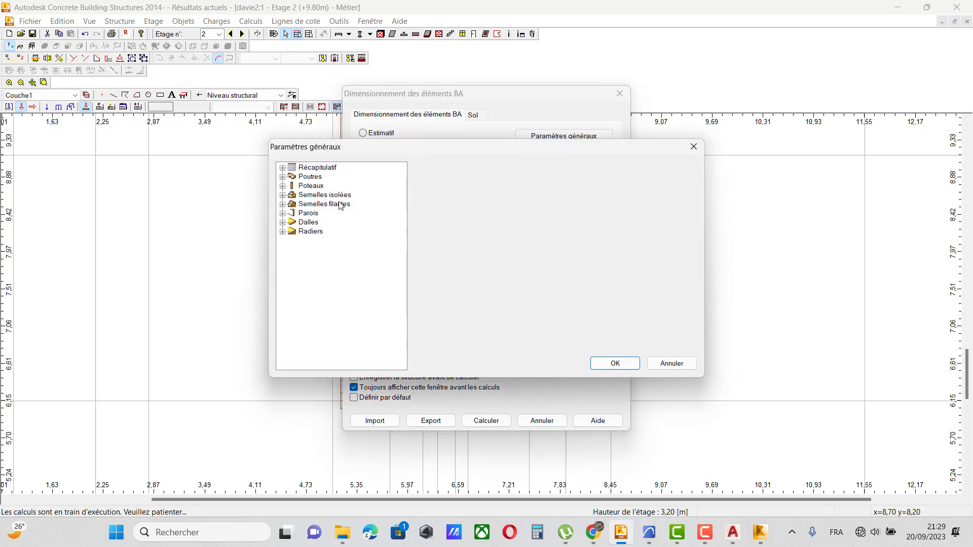
double_click(312, 186)
left_click(317, 197)
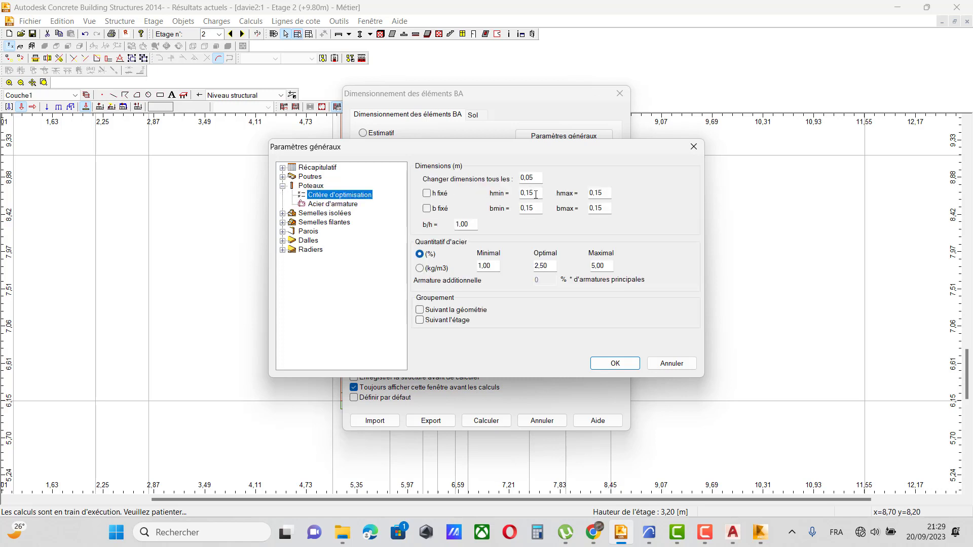
key("Tab")
type("0,")
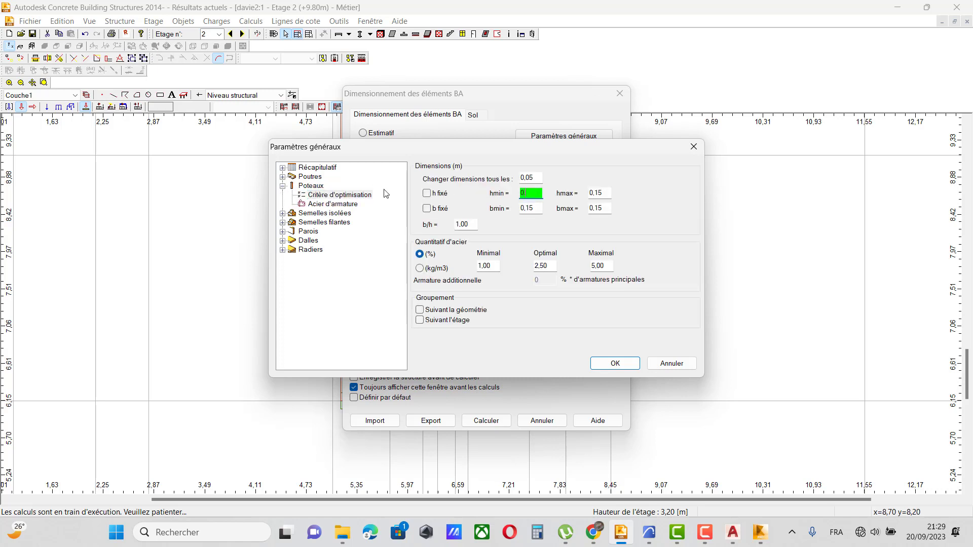
key("Tab")
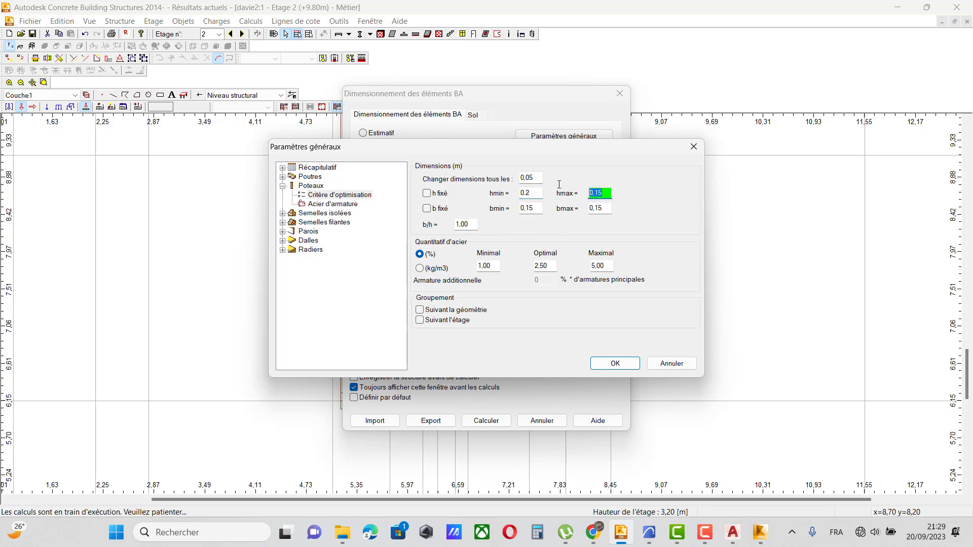
type("0.2")
key("Tab")
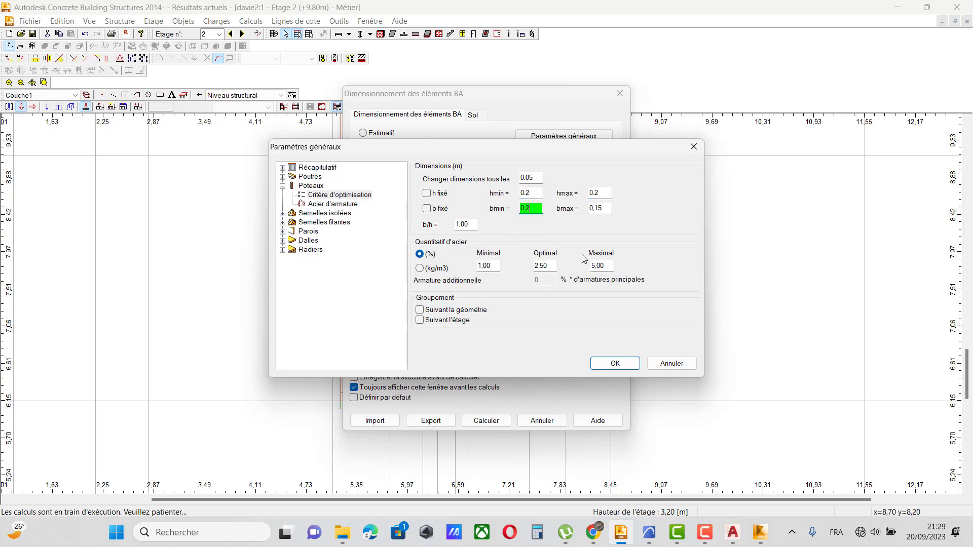
key("Tab")
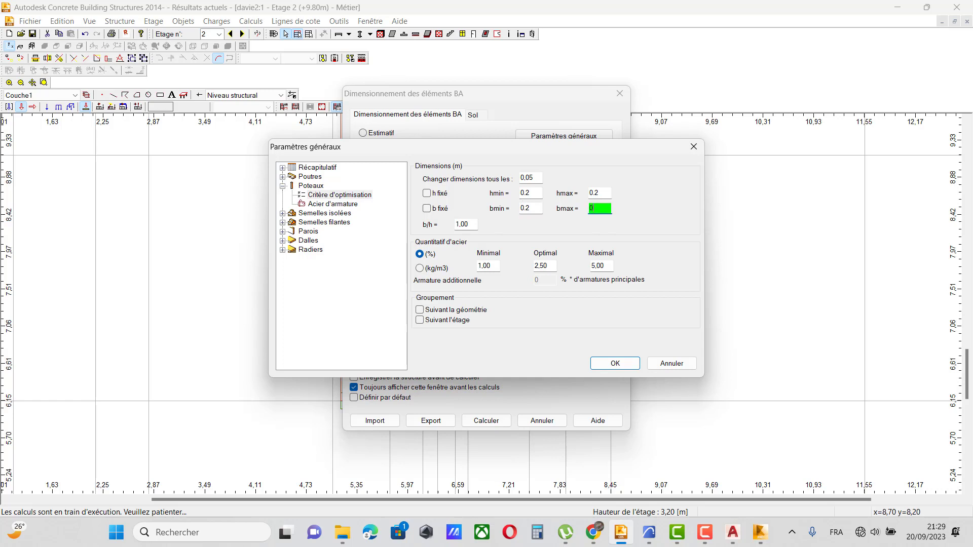
Accept the column parameters with HA 400 and RL 235 steel and run the estimative design of the selected column.
left_click(339, 204)
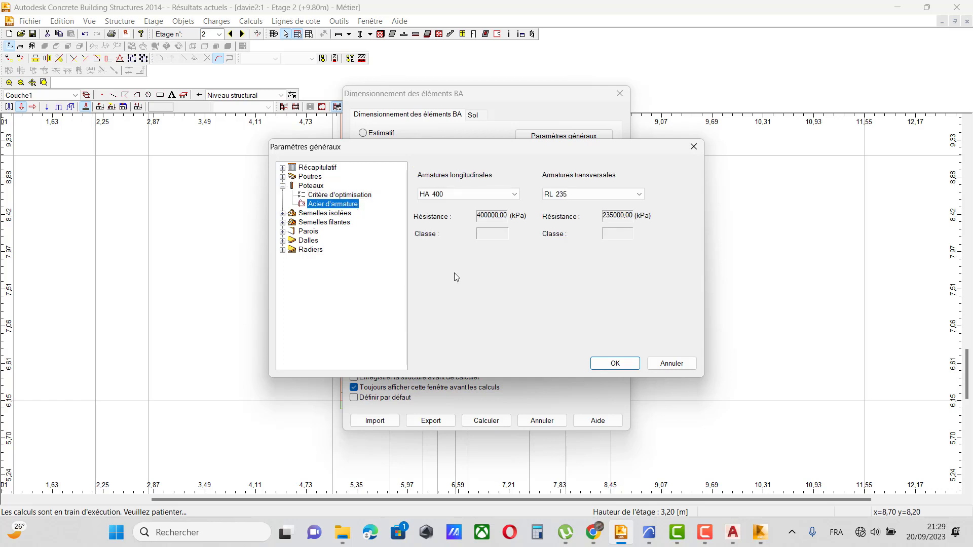
left_click(614, 363)
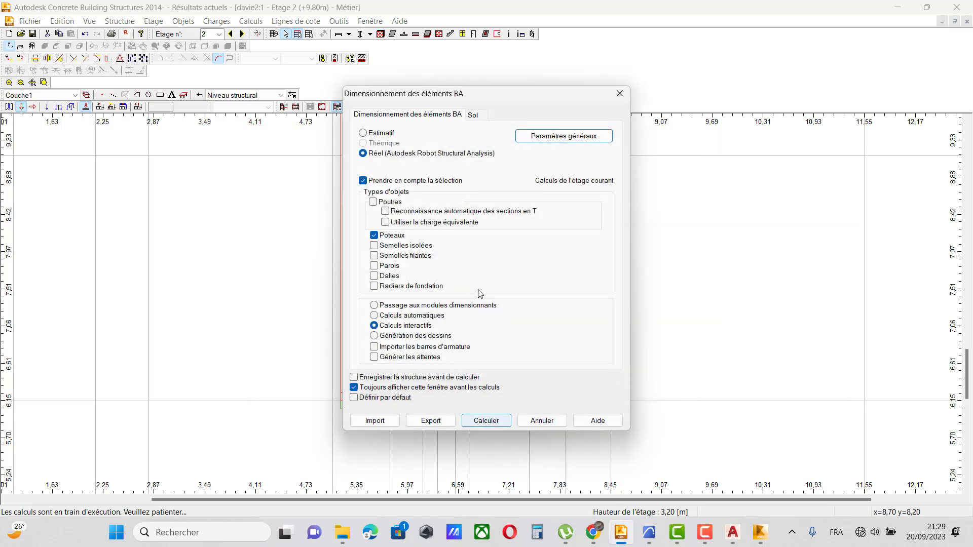
left_click(496, 425)
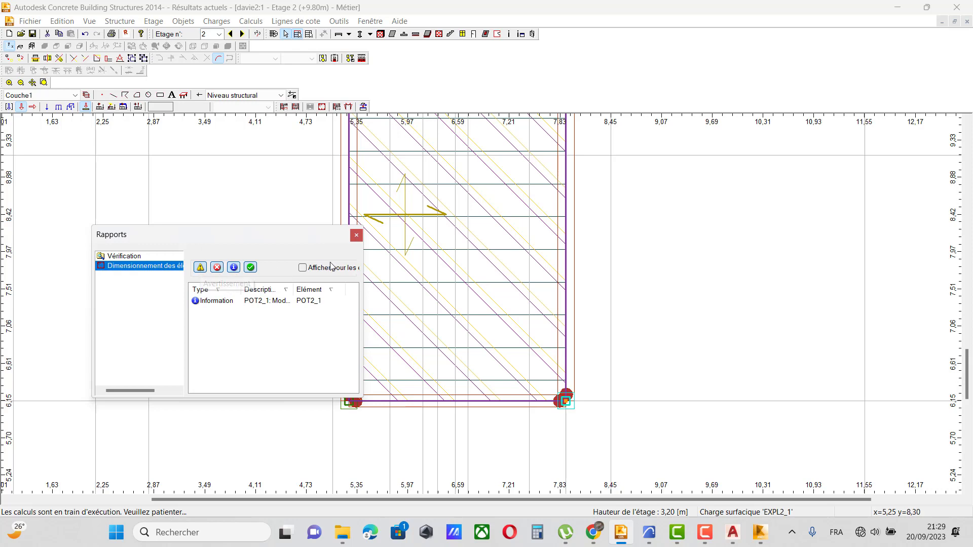
left_click(356, 235)
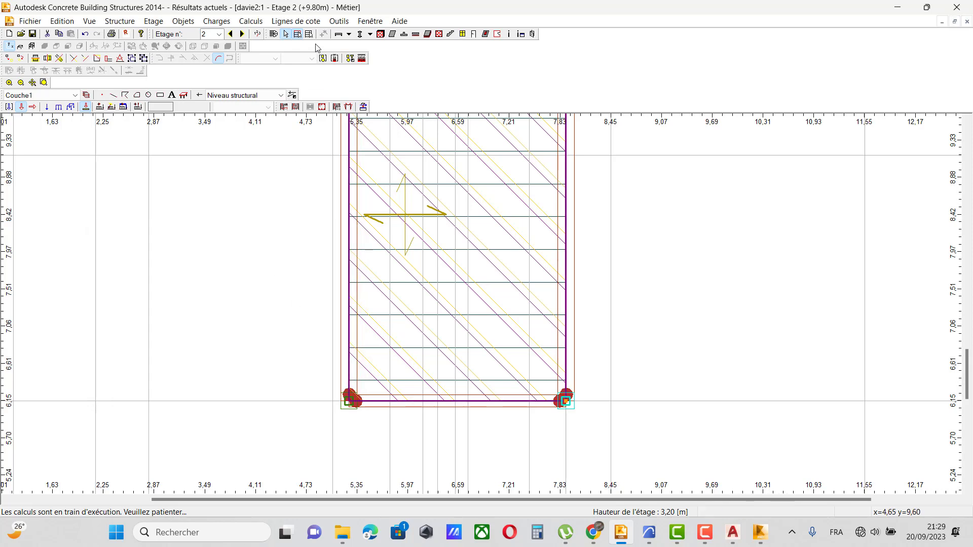
Run the real interactive calculation of the selected column and add its elements to the file open in Autodesk Robot Structural Analysis.
left_click(251, 21)
left_click(276, 89)
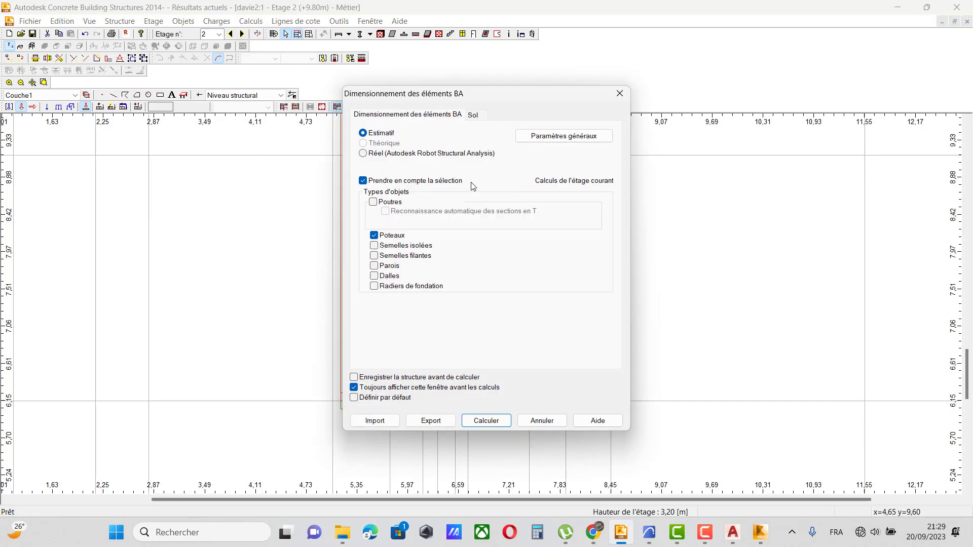
left_click(420, 157)
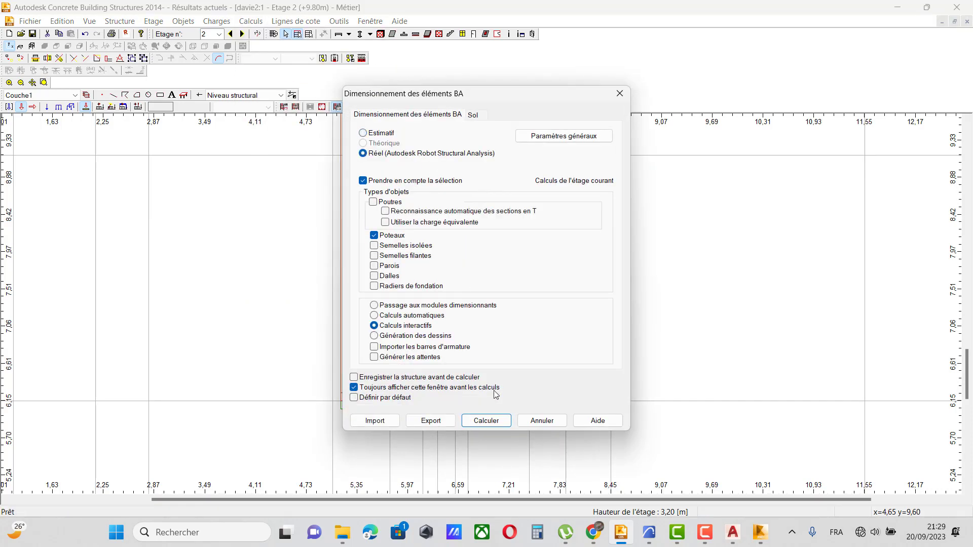
left_click(491, 420)
left_click(538, 300)
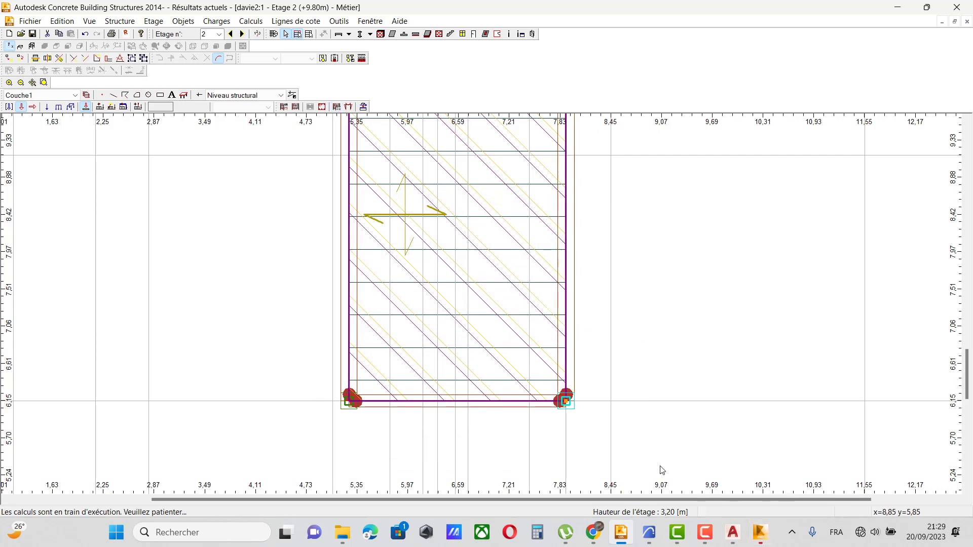
left_click(757, 533)
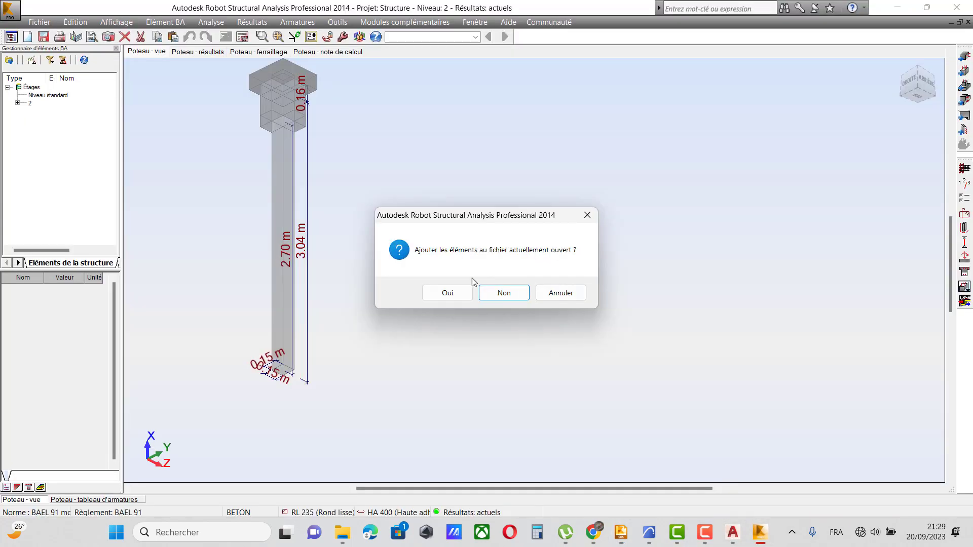
left_click(446, 293)
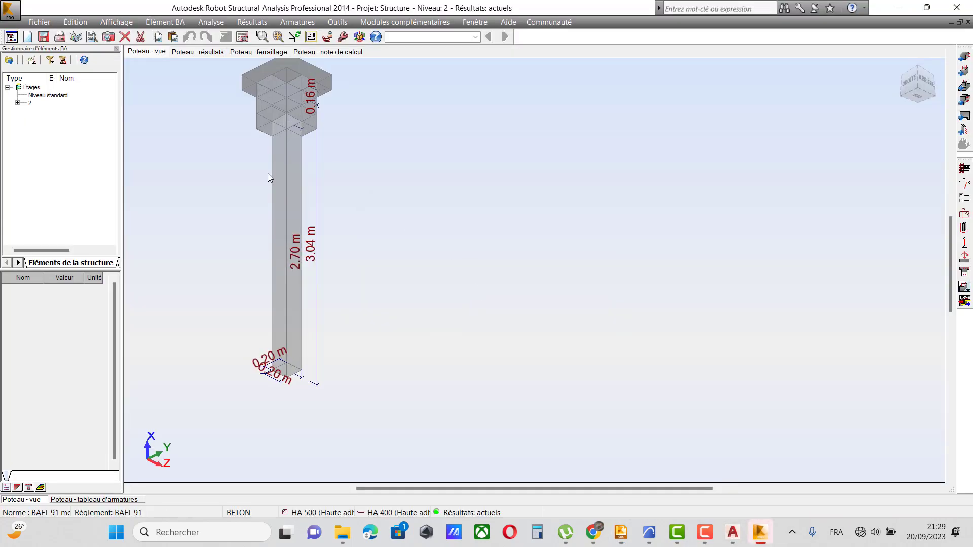
Apply the saved calculation option set poto to the resized 0.20 m column.
left_click(211, 22)
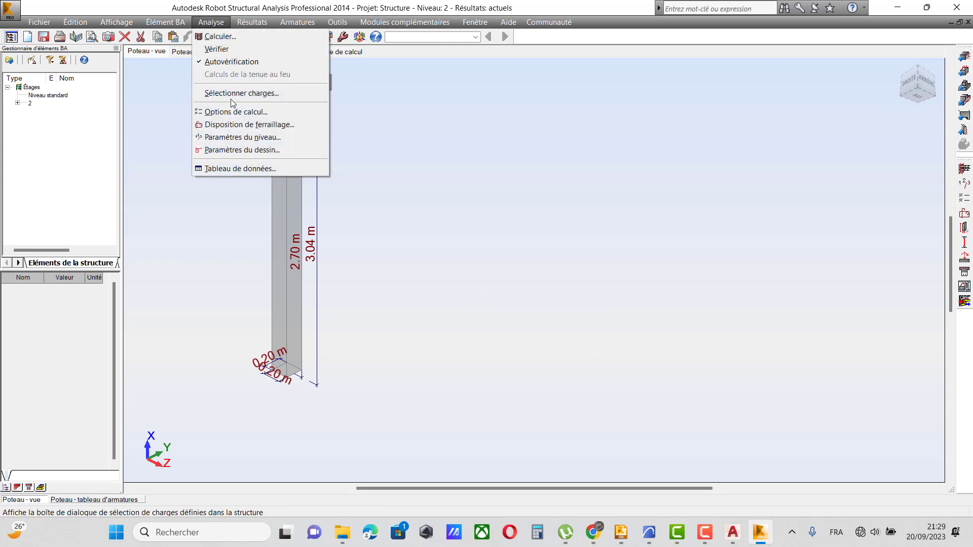
left_click(243, 111)
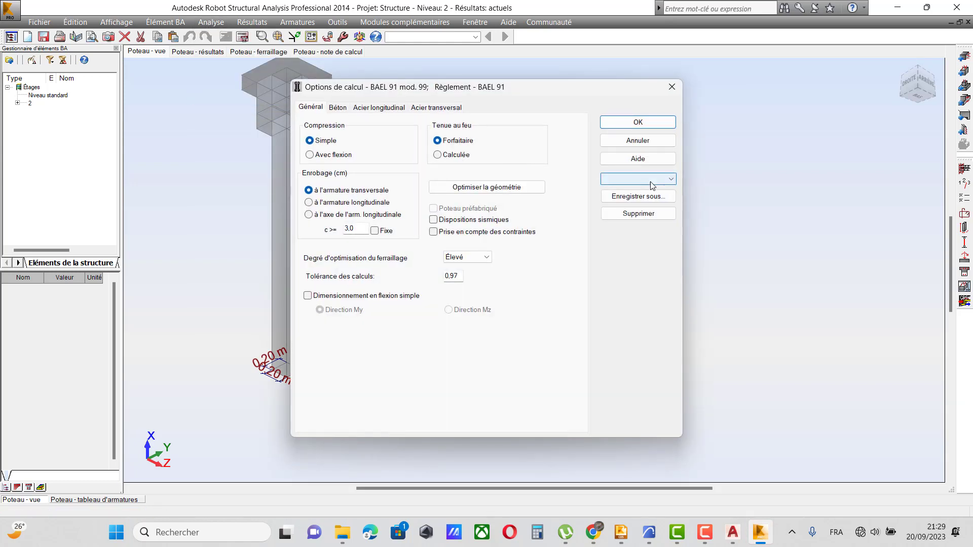
left_click(650, 179)
left_click(630, 198)
left_click(650, 124)
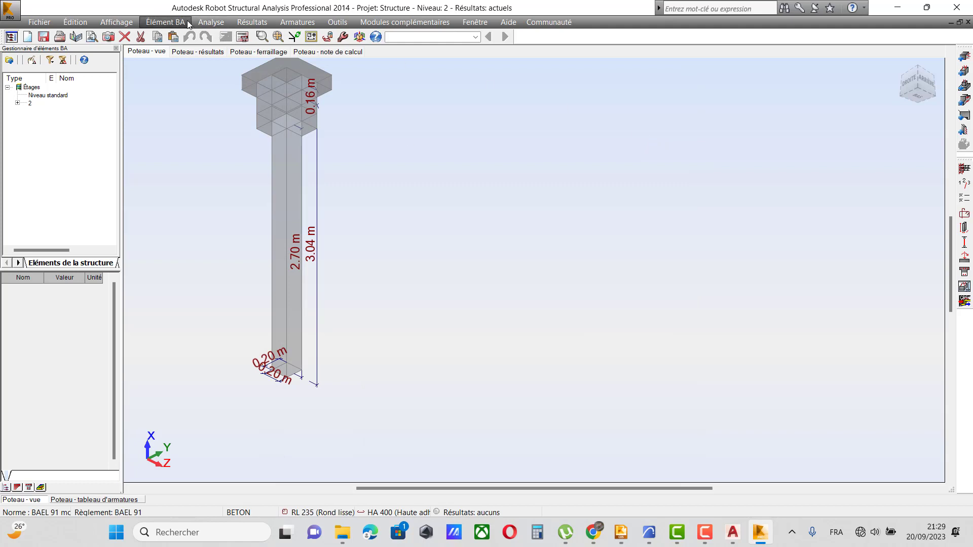
Calculate the reinforcement of the 0.20 m column without generating drawings.
left_click(202, 22)
left_click(218, 35)
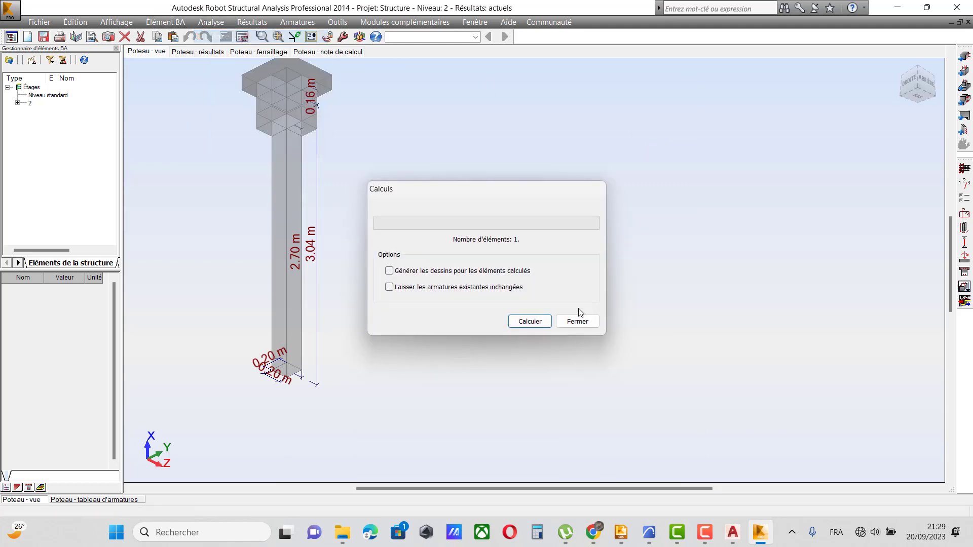
left_click(530, 322)
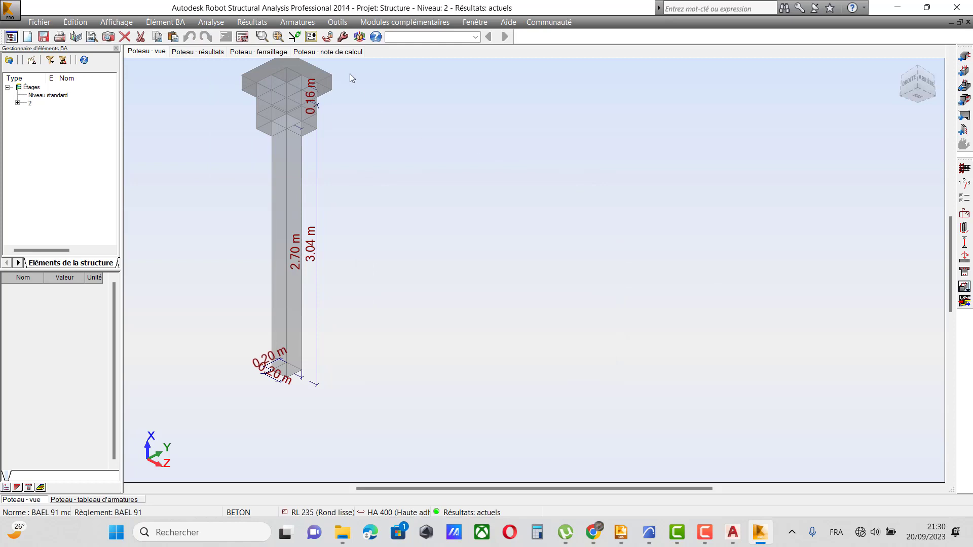
Examine the column's interaction diagram, safety coefficients and reinforcement layout with its bar table, viewing the elevation from the front.
left_click(197, 51)
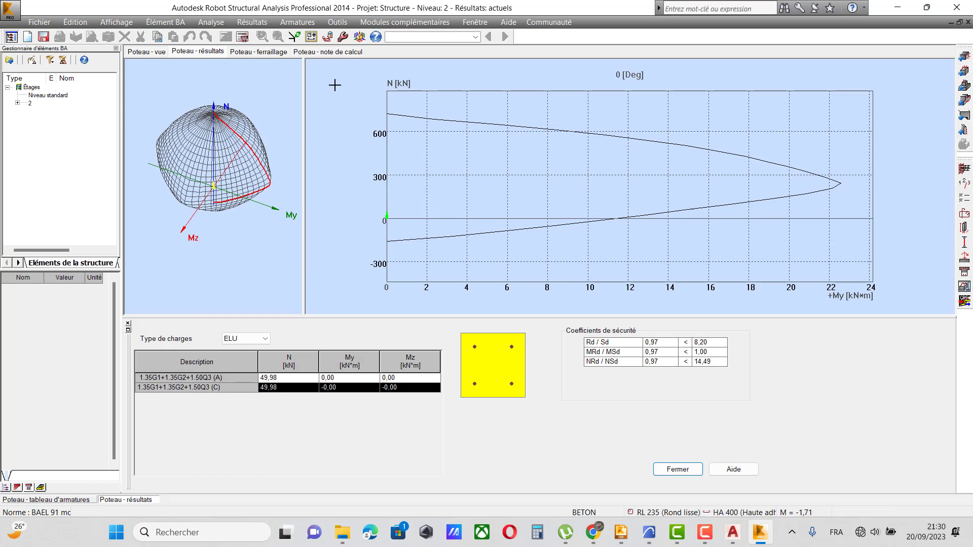
left_click(249, 52)
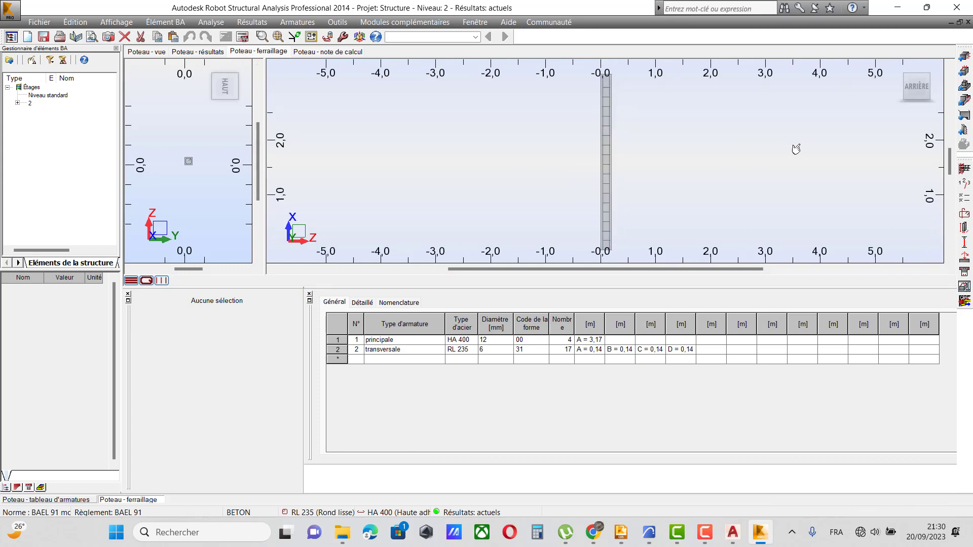
left_click_drag(919, 90, 653, 142)
left_click(909, 101)
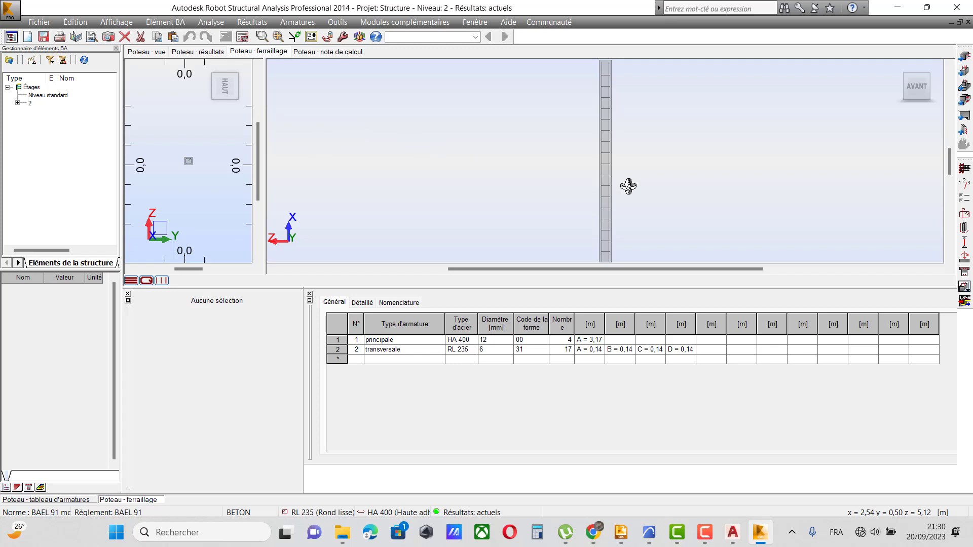
scroll(566, 131, "down", 1)
scroll(836, 132, "up", 2)
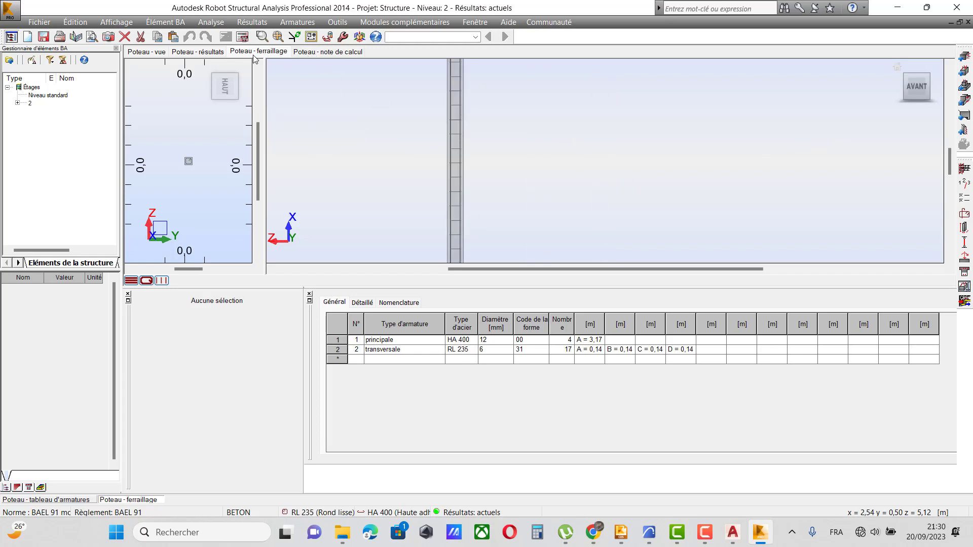
left_click(213, 52)
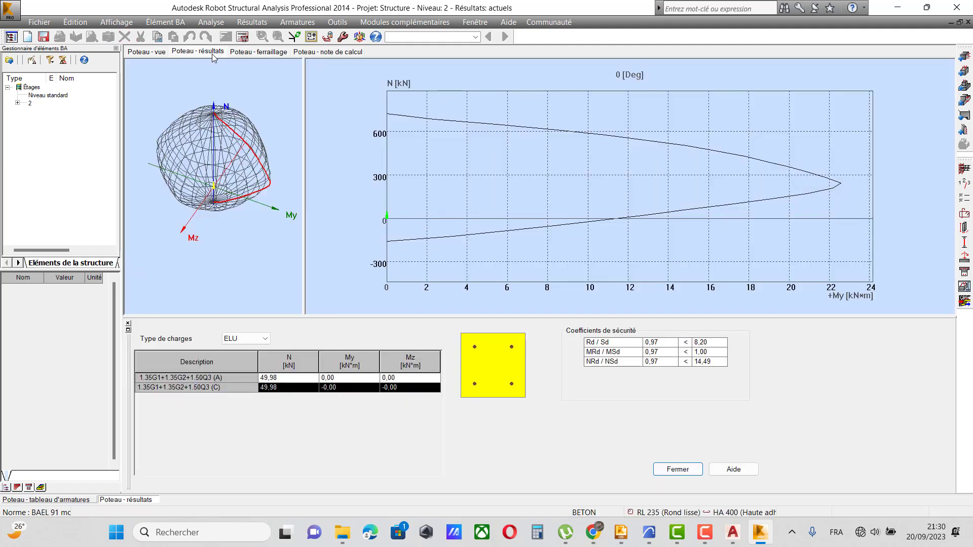
left_click(264, 52)
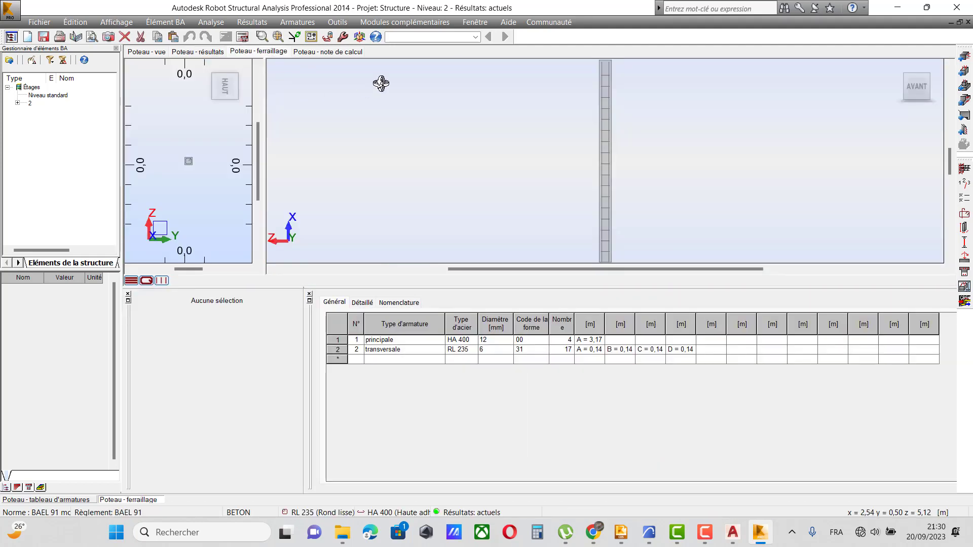
scroll(528, 187, "up", 3)
scroll(567, 166, "down", 2)
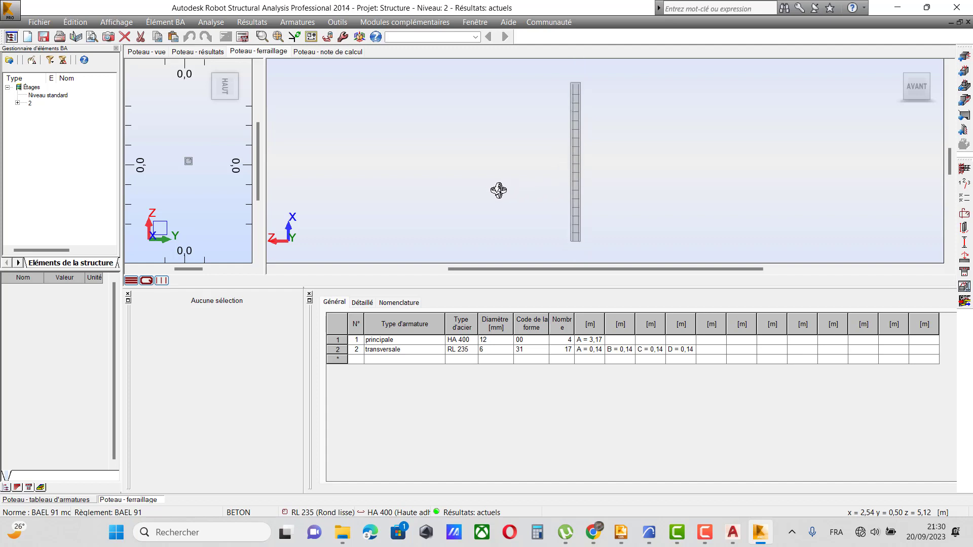
scroll(615, 199, "up", 2)
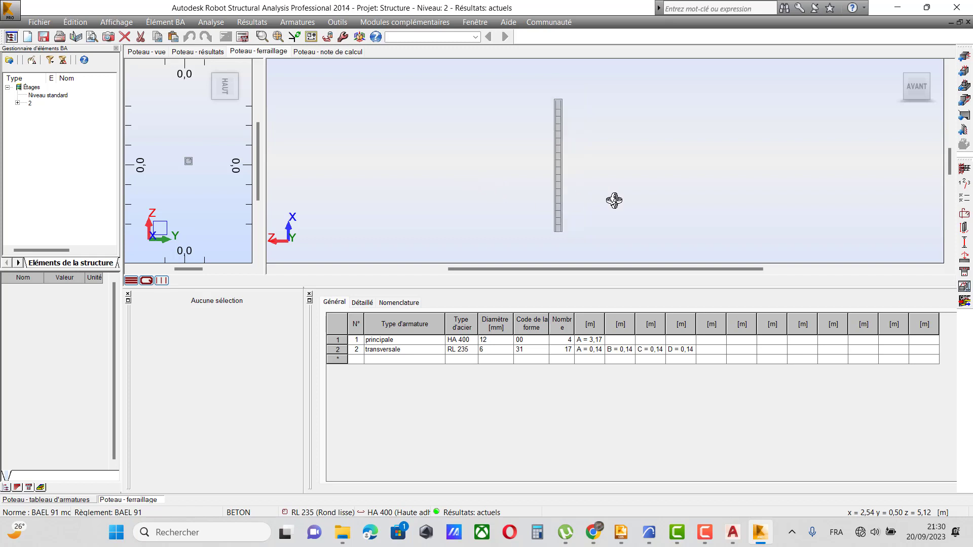
scroll(546, 173, "down", 1)
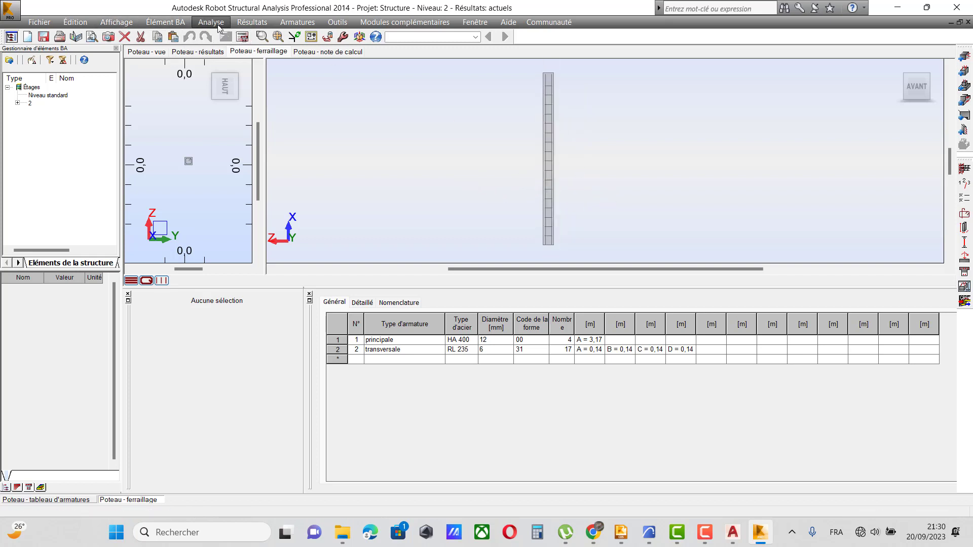
Generate the column's calculation note with all available sections and the global quantity specification, and read it through.
left_click(252, 24)
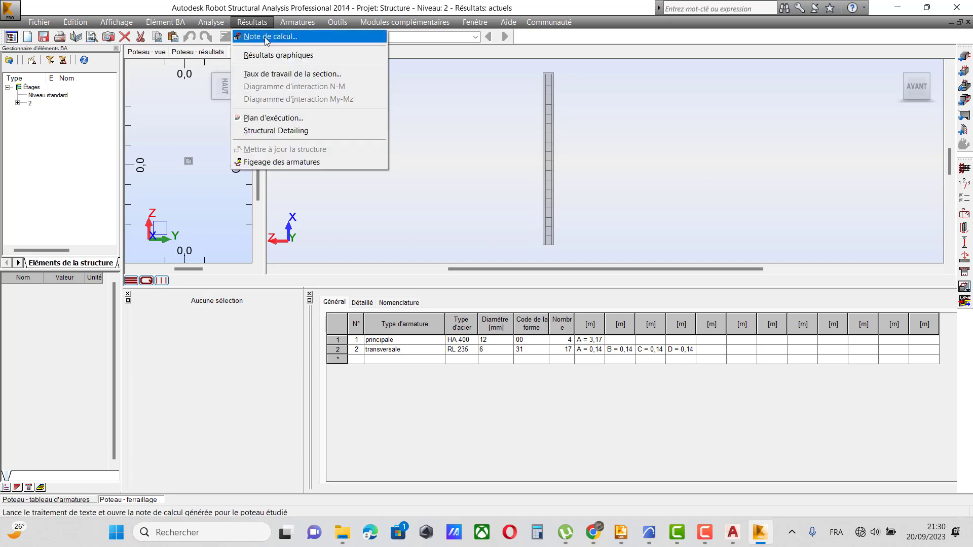
left_click(266, 38)
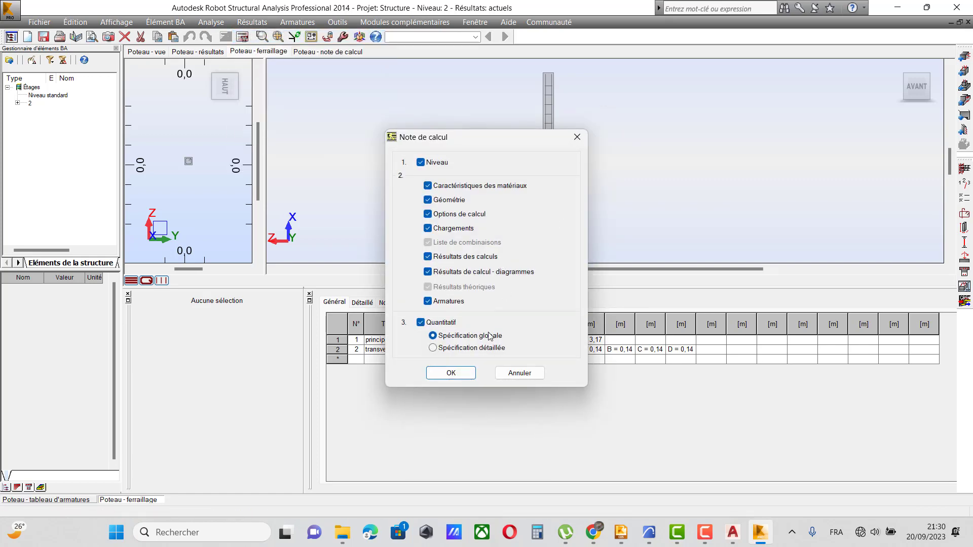
left_click(465, 374)
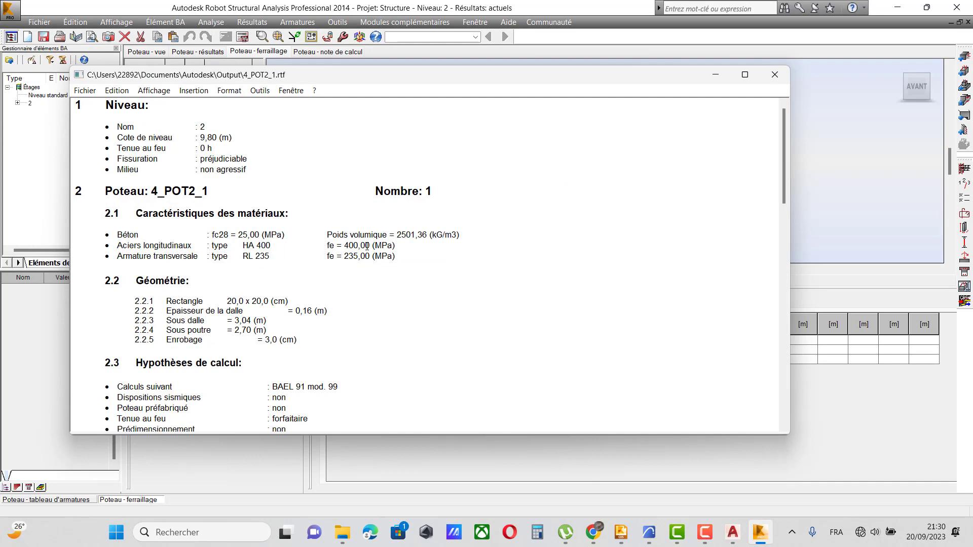
scroll(367, 246, "down", 20)
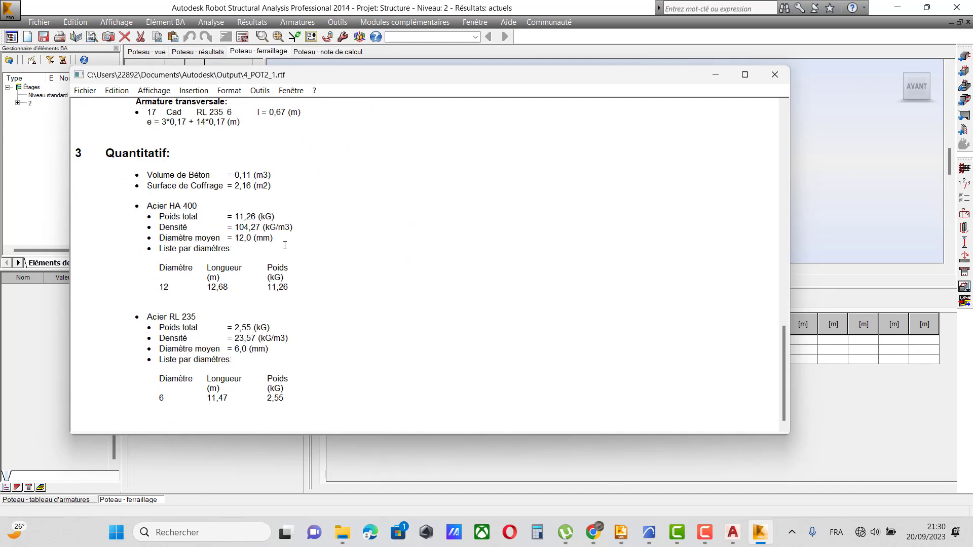
scroll(285, 245, "up", 20)
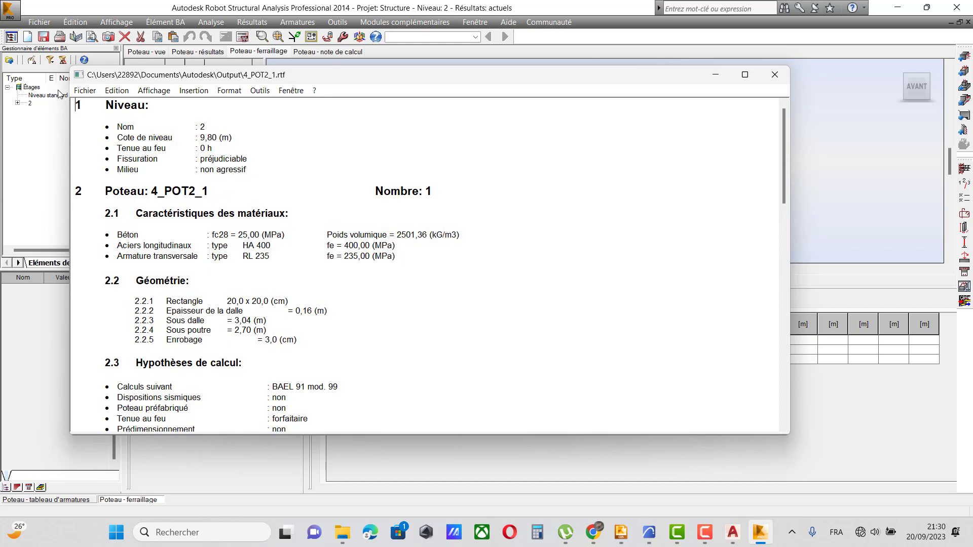
Save the calculation note in Rich Text Format as NOTE POTEAUX in the r+2 folder inside tuto2 on the desktop.
left_click(85, 91)
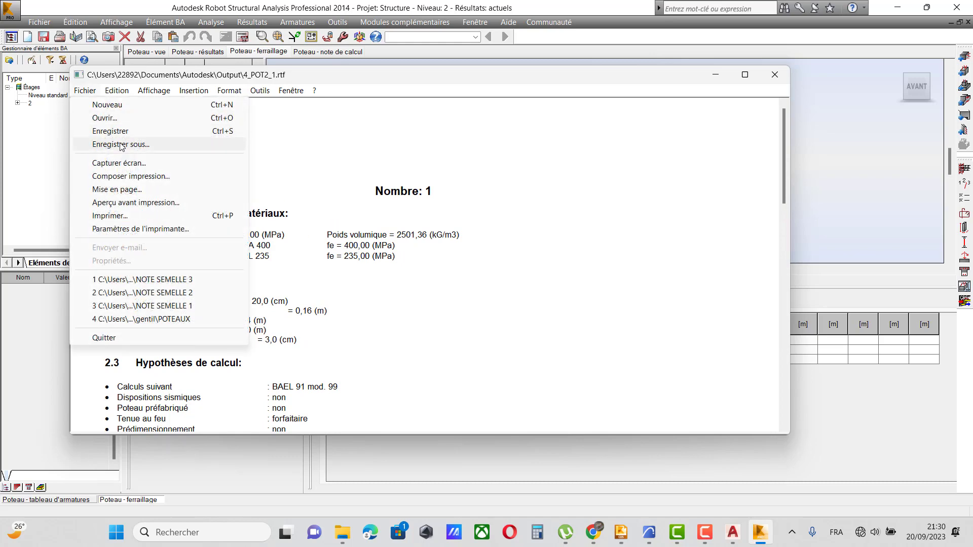
left_click(114, 145)
left_click(276, 200)
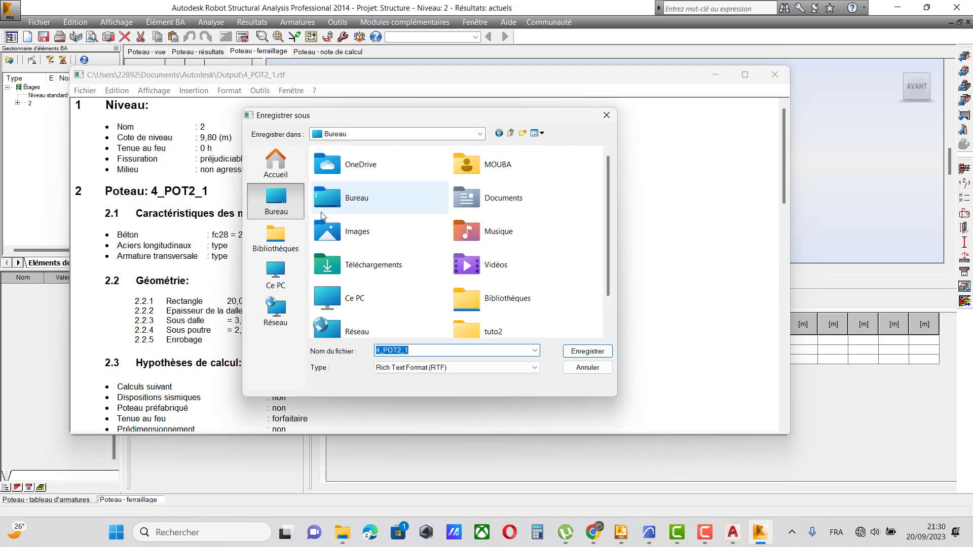
double_click(486, 327)
double_click(359, 164)
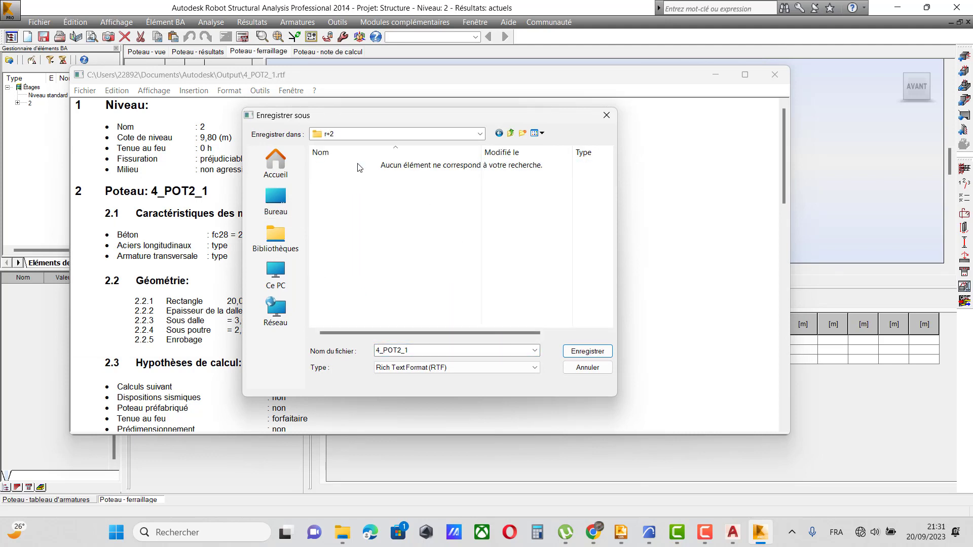
double_click(428, 346)
type("NOTE POTEAUX")
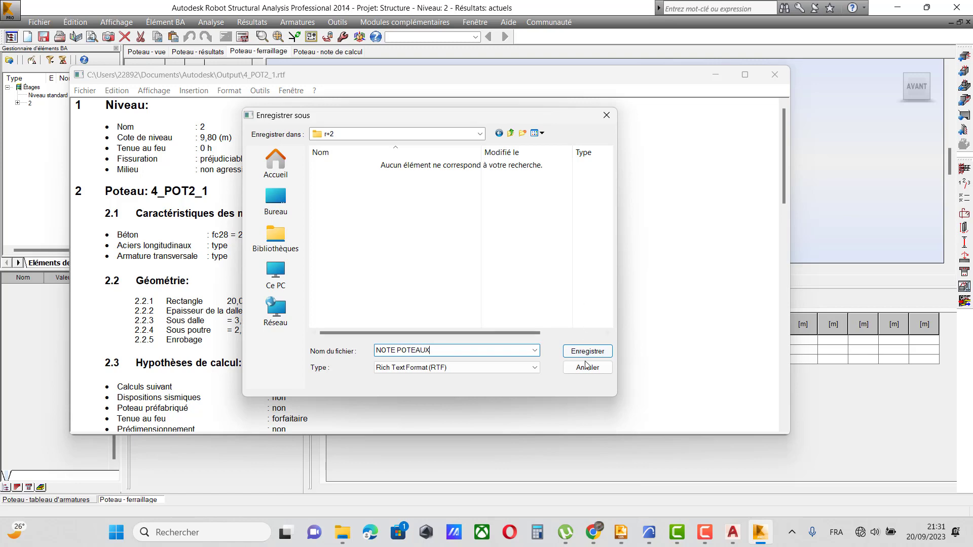
left_click(587, 351)
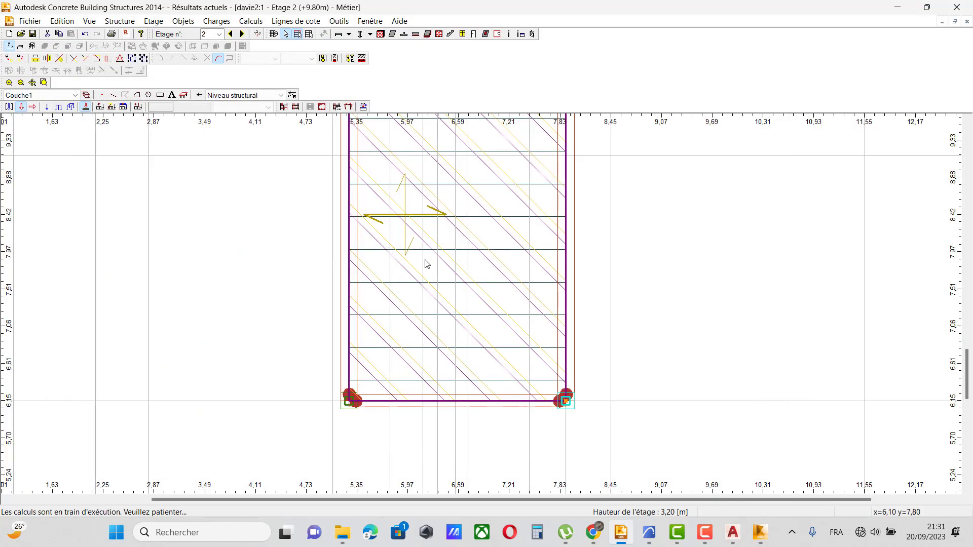
Return to Autodesk Robot Structural Analysis and recalculate the column with drawings generated for the calculated elements.
scroll(467, 280, "down", 4)
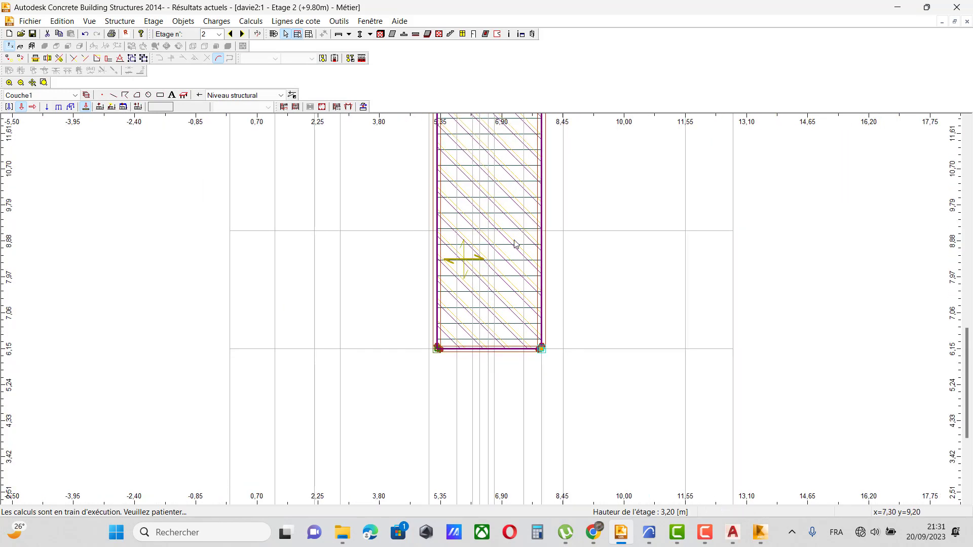
left_click(759, 532)
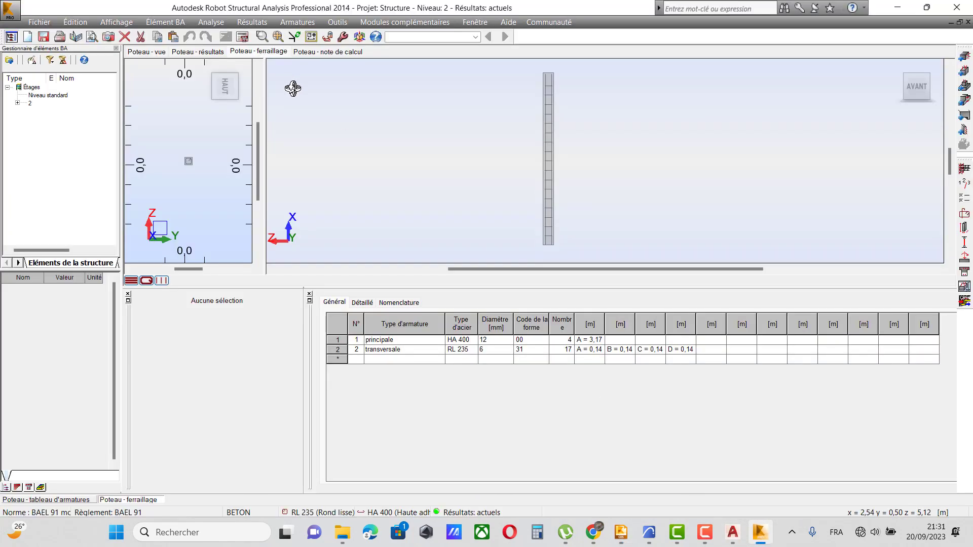
left_click(208, 22)
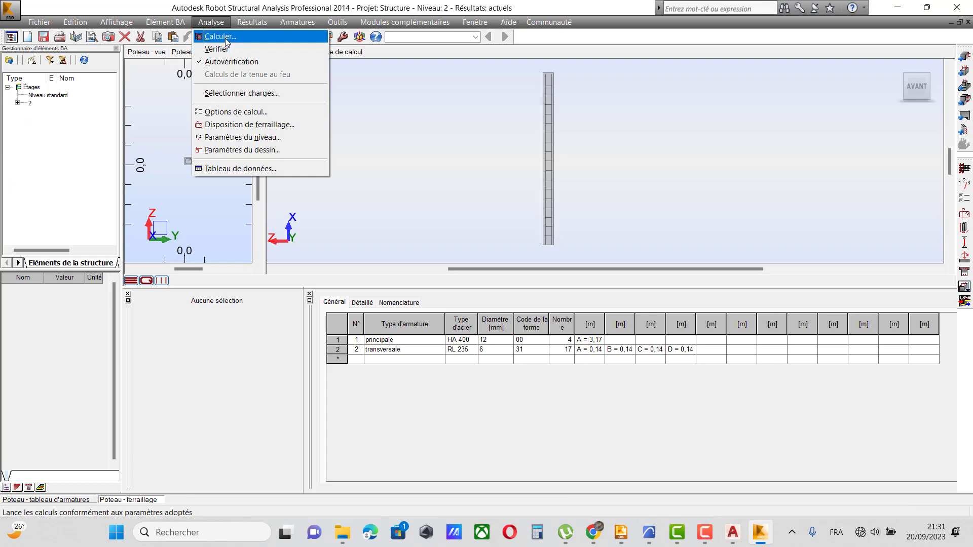
left_click(223, 33)
left_click(525, 326)
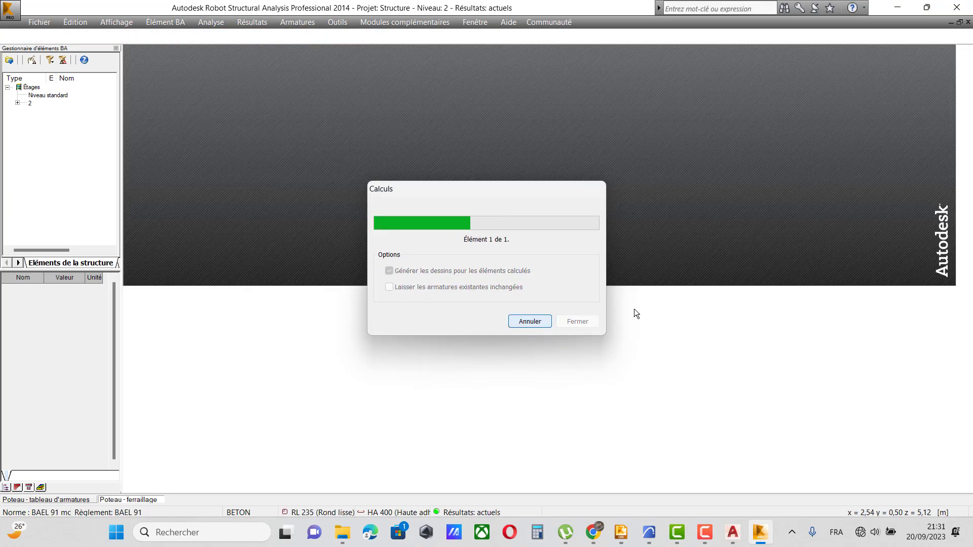
Save the column's execution drawing as a DXF file named POTO in the r+2 folder.
scroll(793, 118, "up", 2)
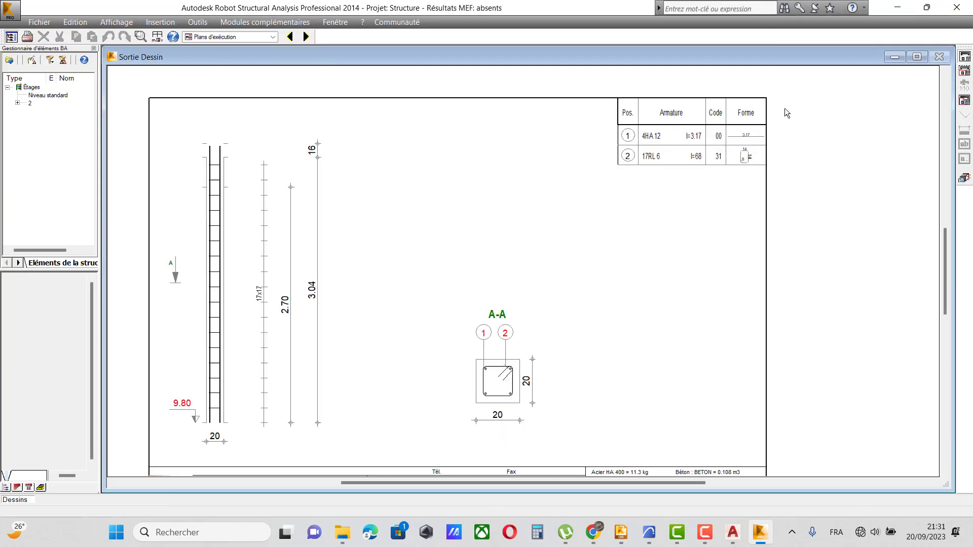
scroll(611, 187, "down", 3)
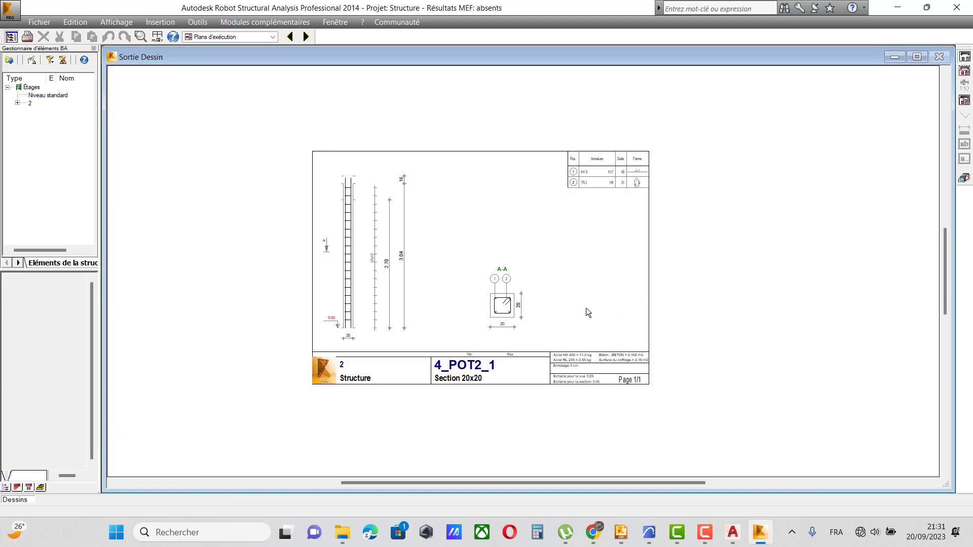
left_click(39, 23)
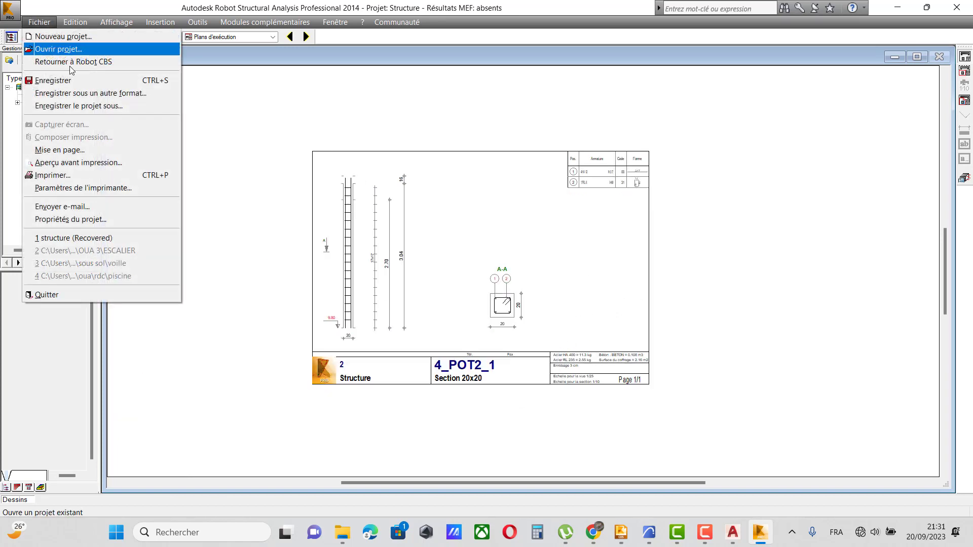
left_click(81, 94)
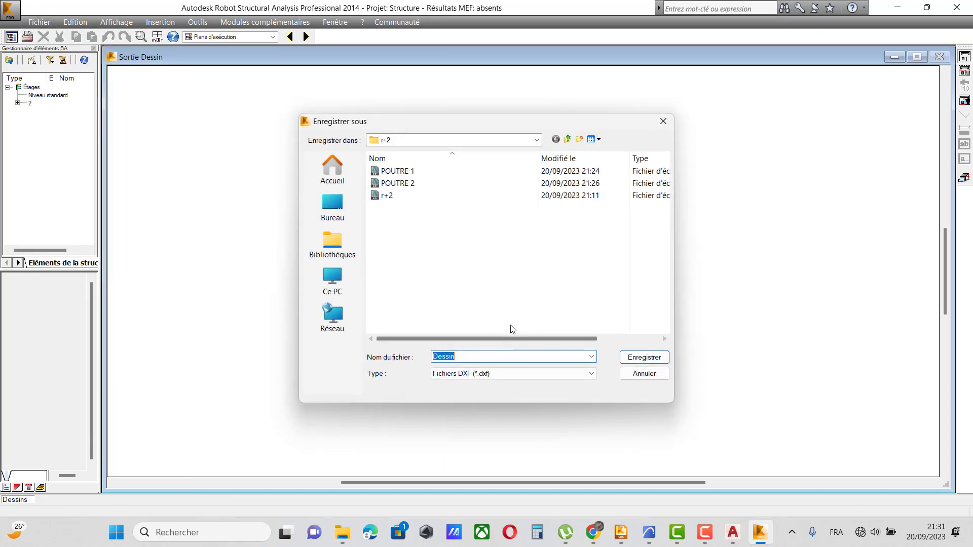
type("POTO")
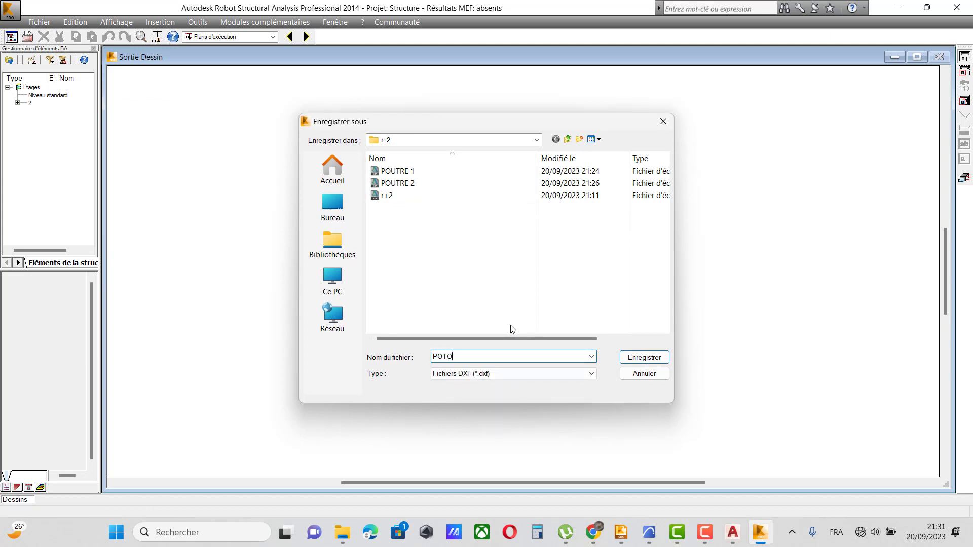
left_click(650, 359)
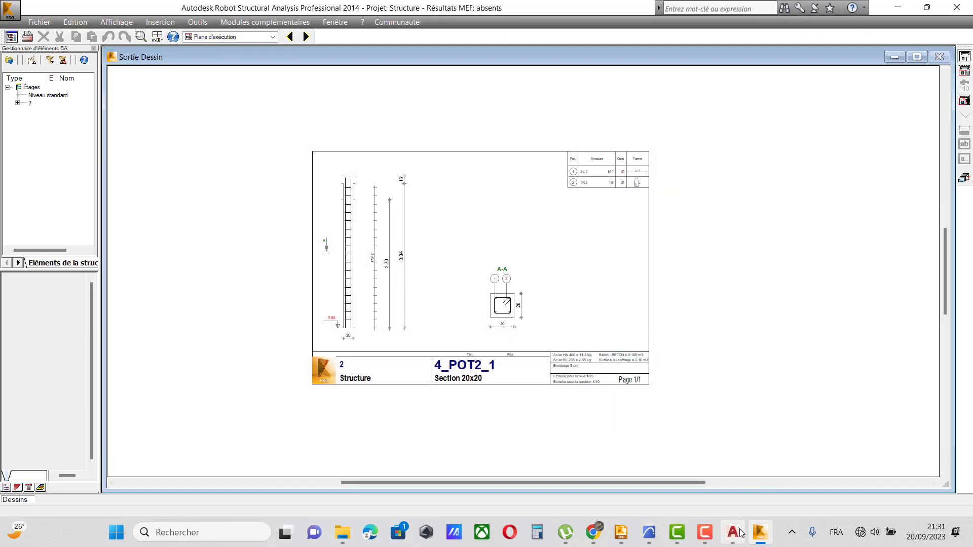
left_click(712, 535)
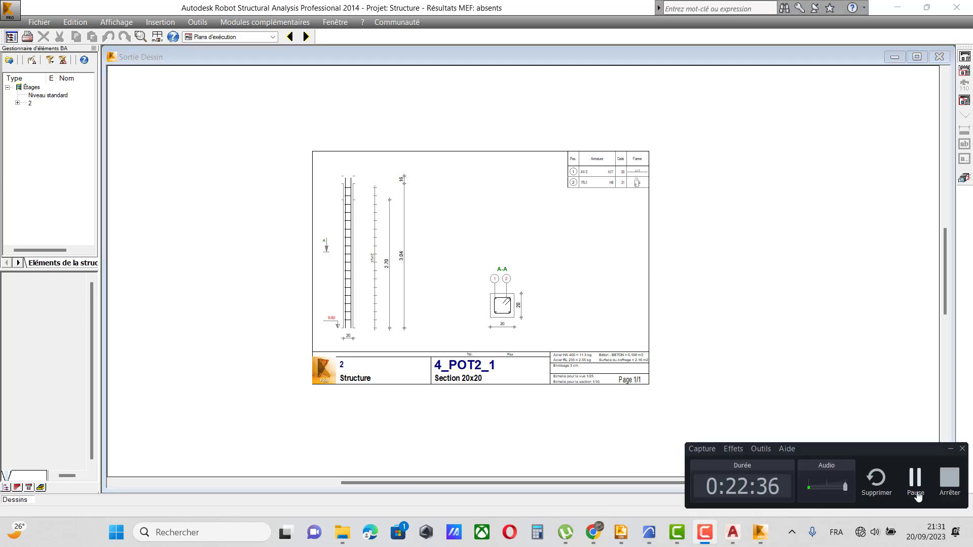